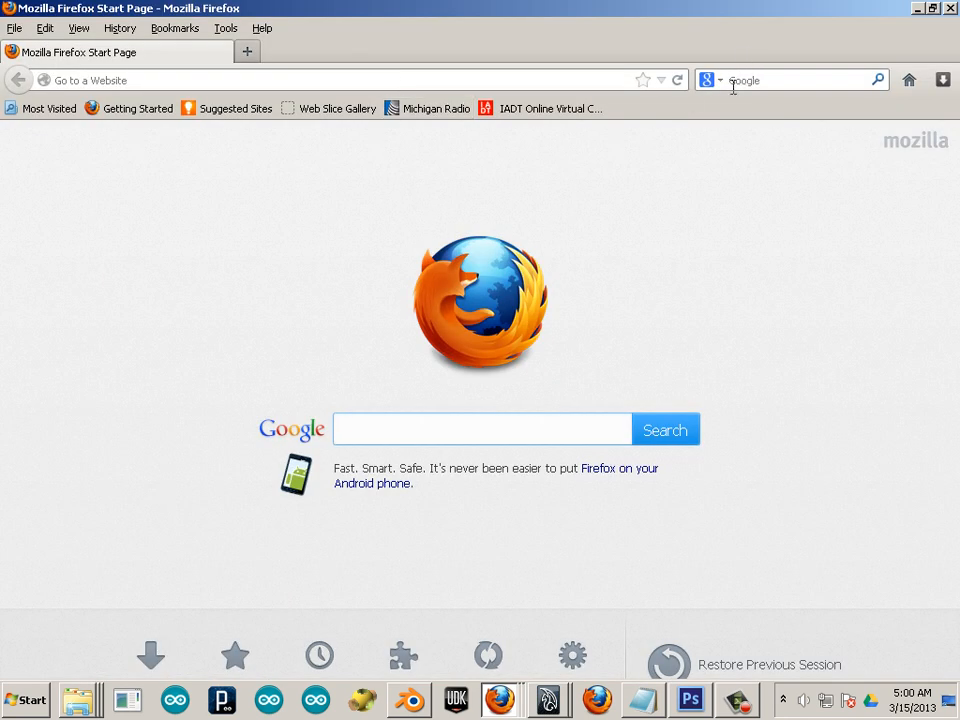
Search Google for "knit texture" and display the image results
type("kni")
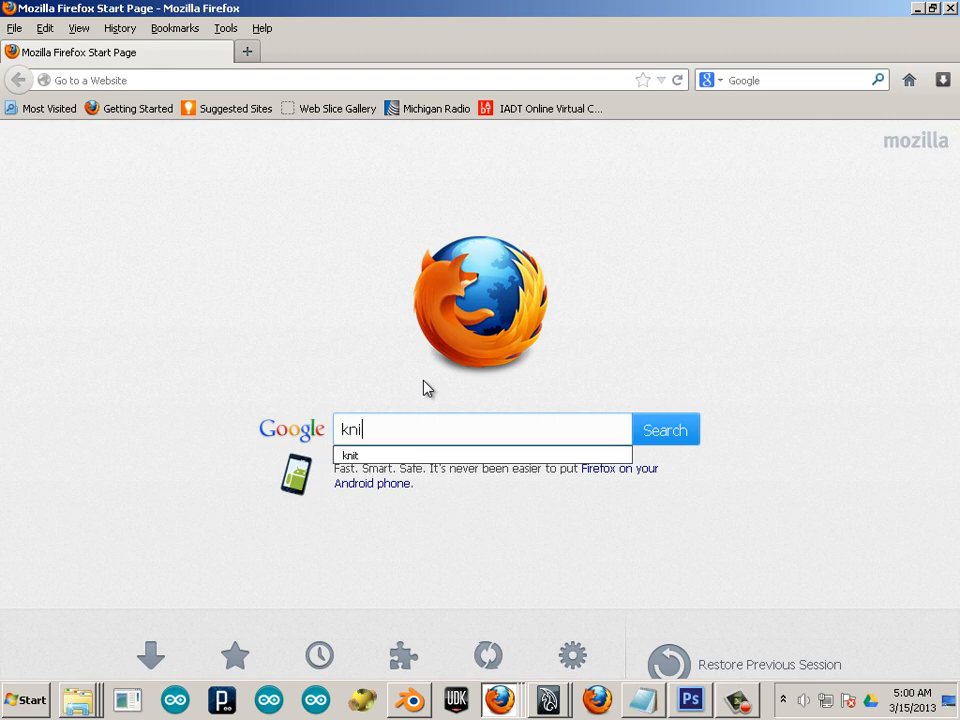
type("t te")
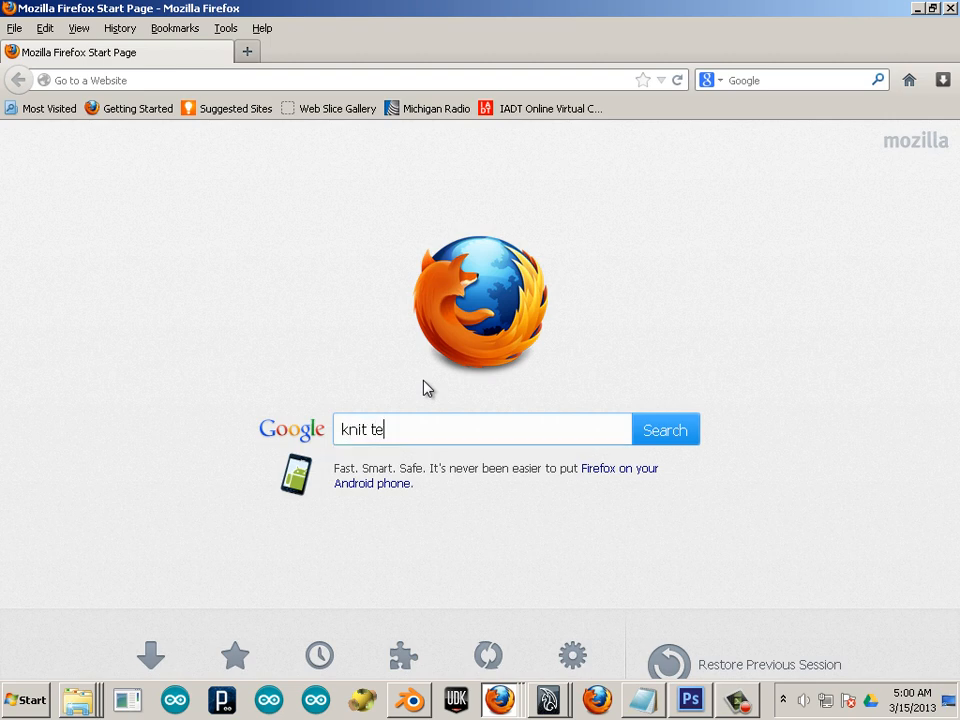
type("xture")
key("Return")
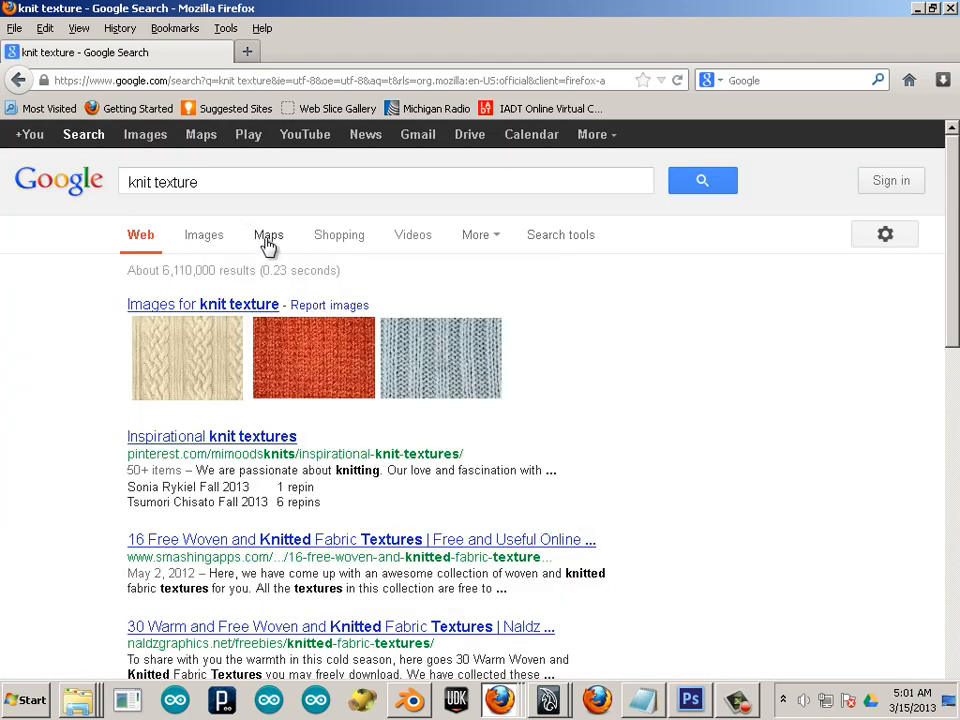
left_click(204, 243)
left_click(150, 141)
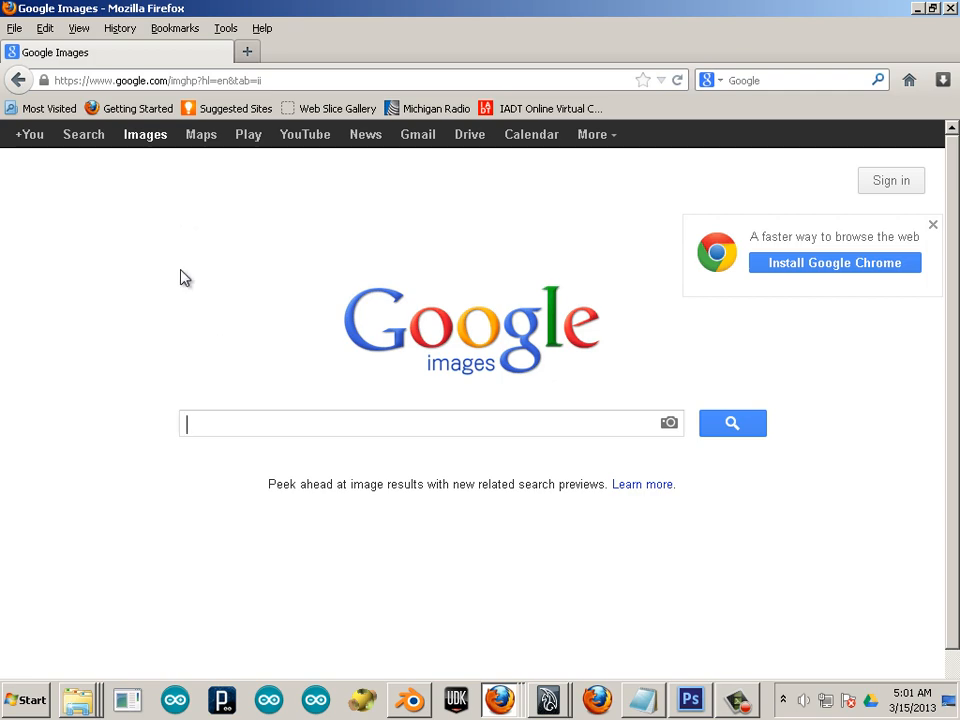
left_click(18, 80)
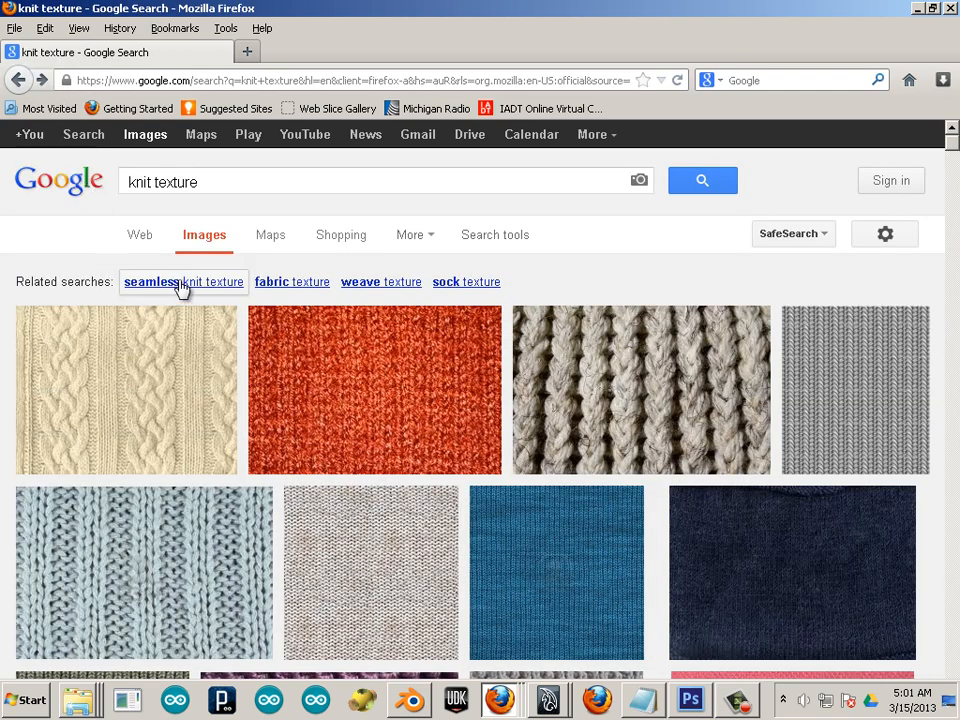
Limit the knit texture image results to sizes larger than 2 MP (1600×1200)
left_click(476, 238)
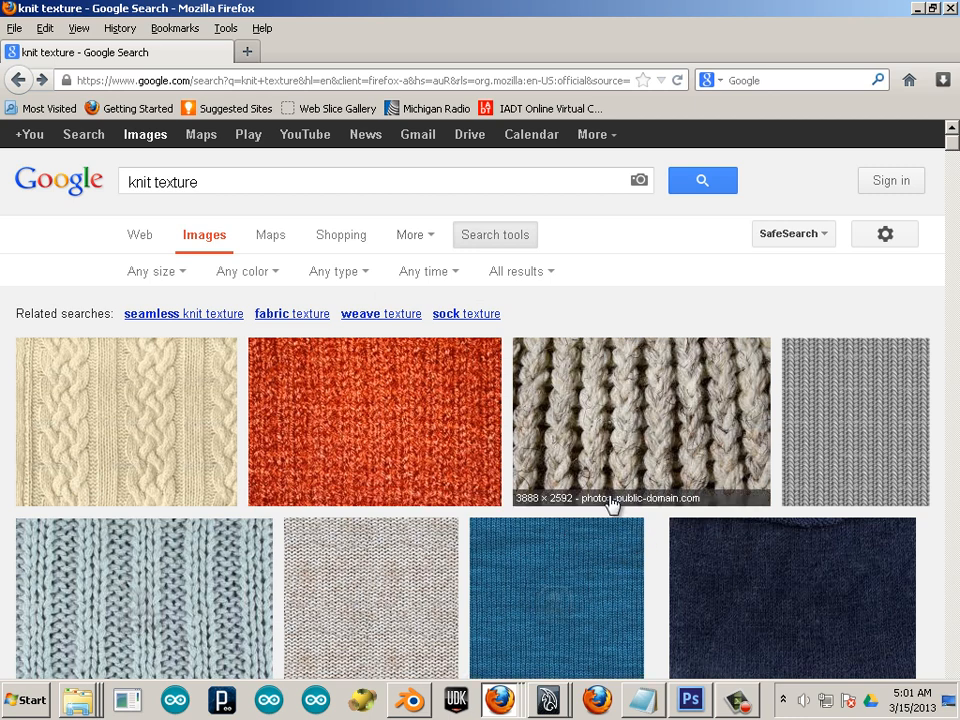
left_click(165, 272)
mouse_move(166, 413)
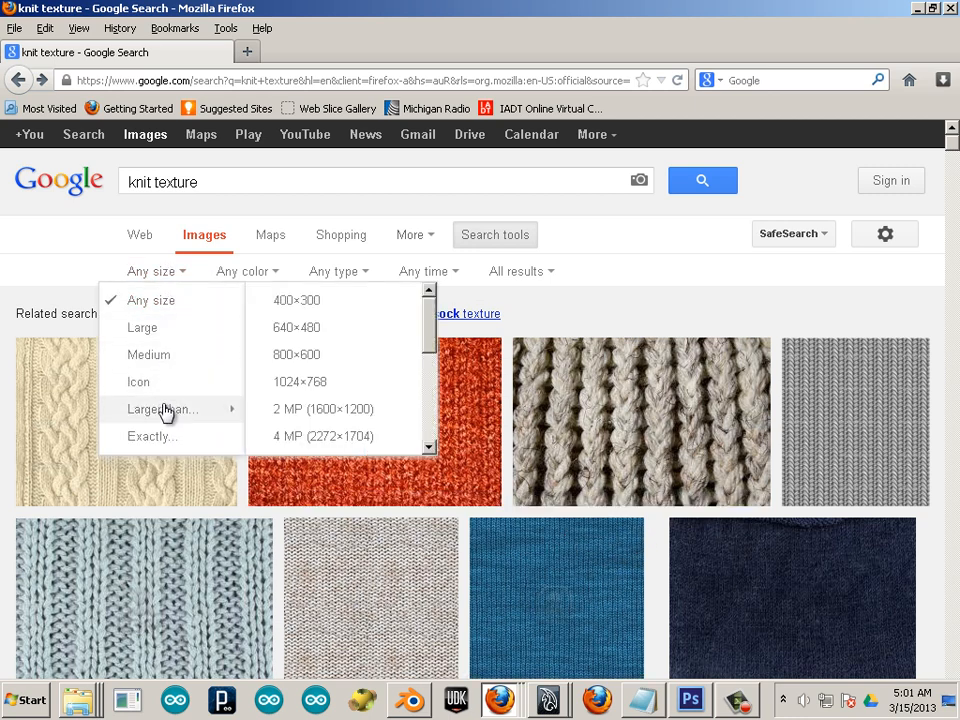
left_click(351, 413)
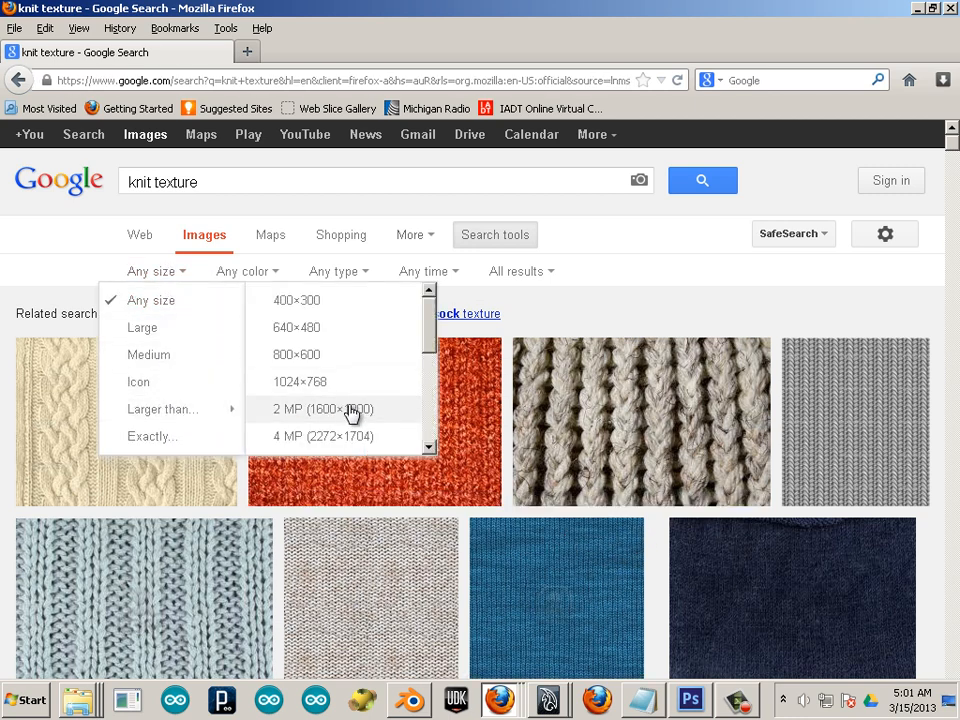
Set the image size filter to larger than 6 MP (2816×2112)
scroll(349, 420, "down", 2)
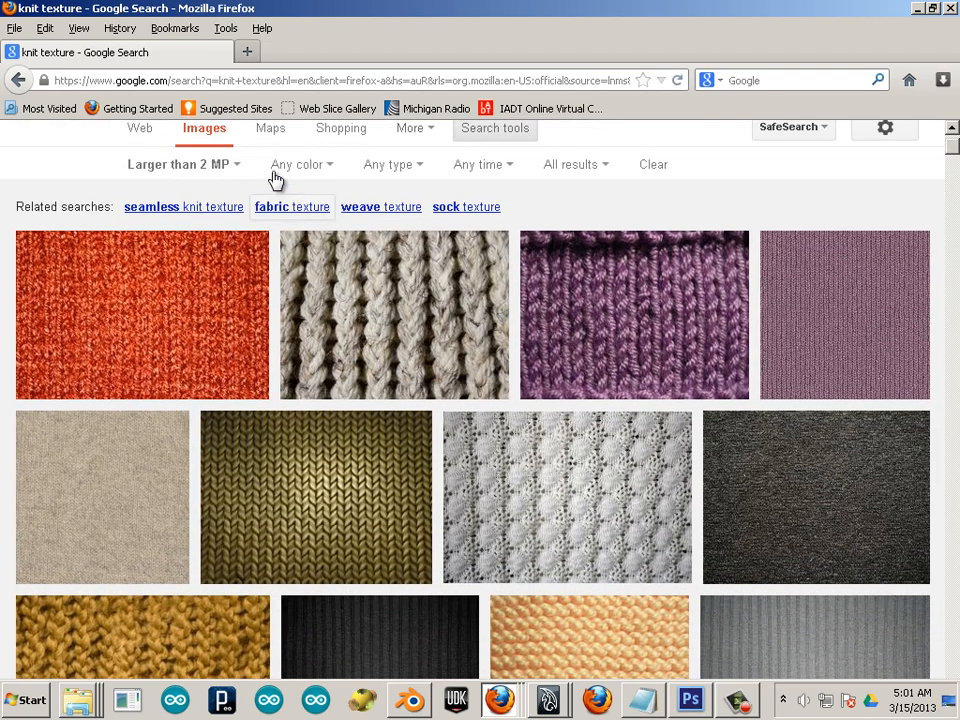
left_click(220, 164)
left_click(230, 164)
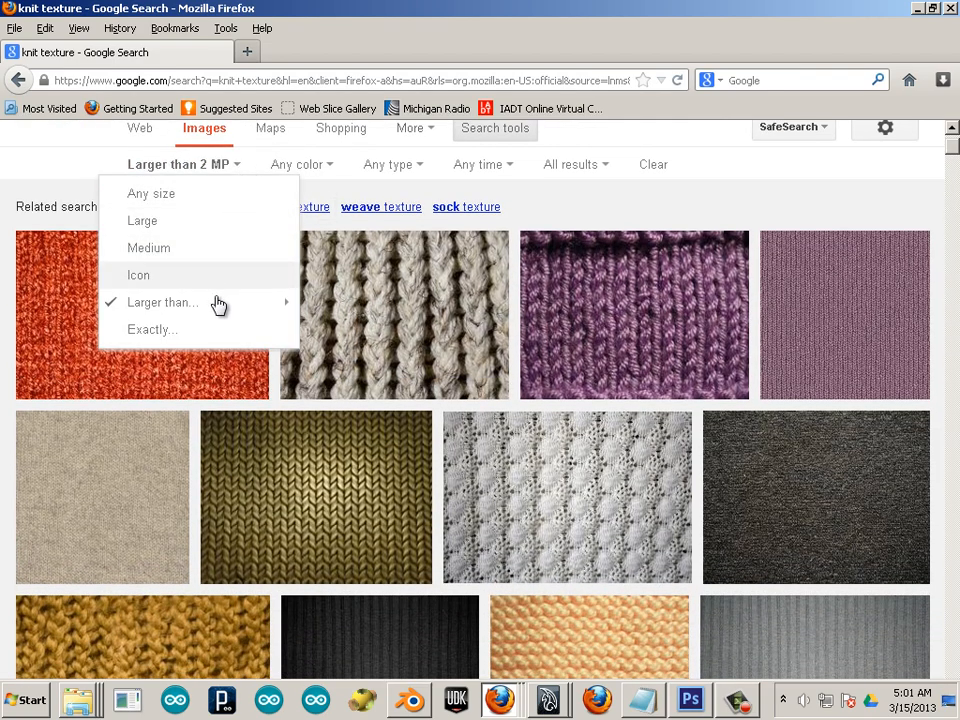
mouse_move(217, 307)
scroll(370, 300, "down", 2)
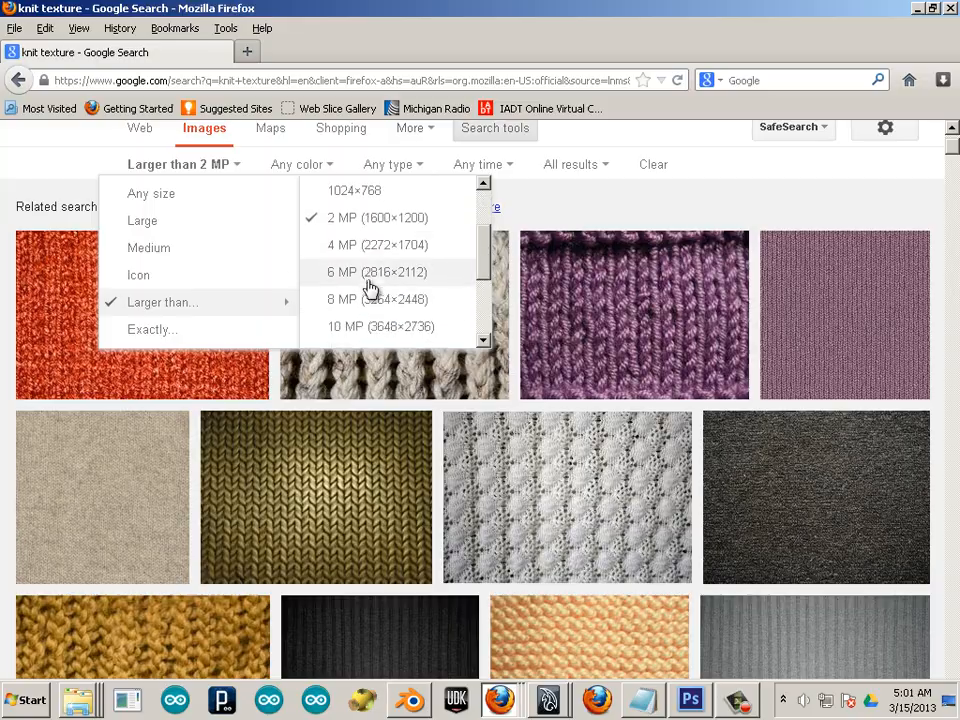
left_click(370, 280)
Find the green fabric texture with the diamond pattern, open its original full-size image and copy that image
scroll(300, 405, "down", 1)
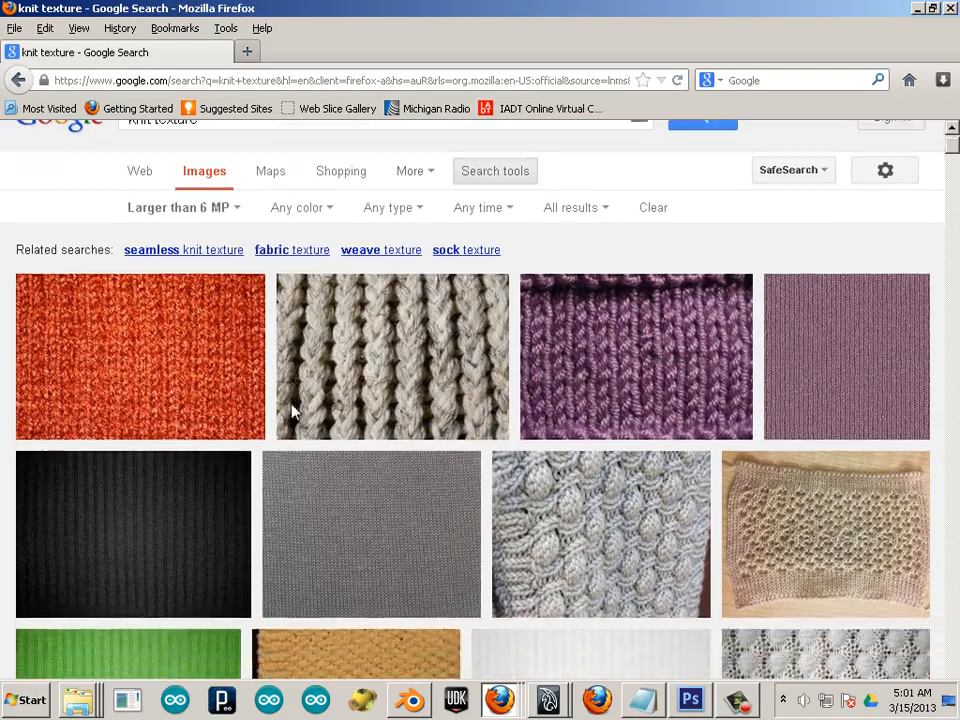
scroll(292, 410, "down", 15)
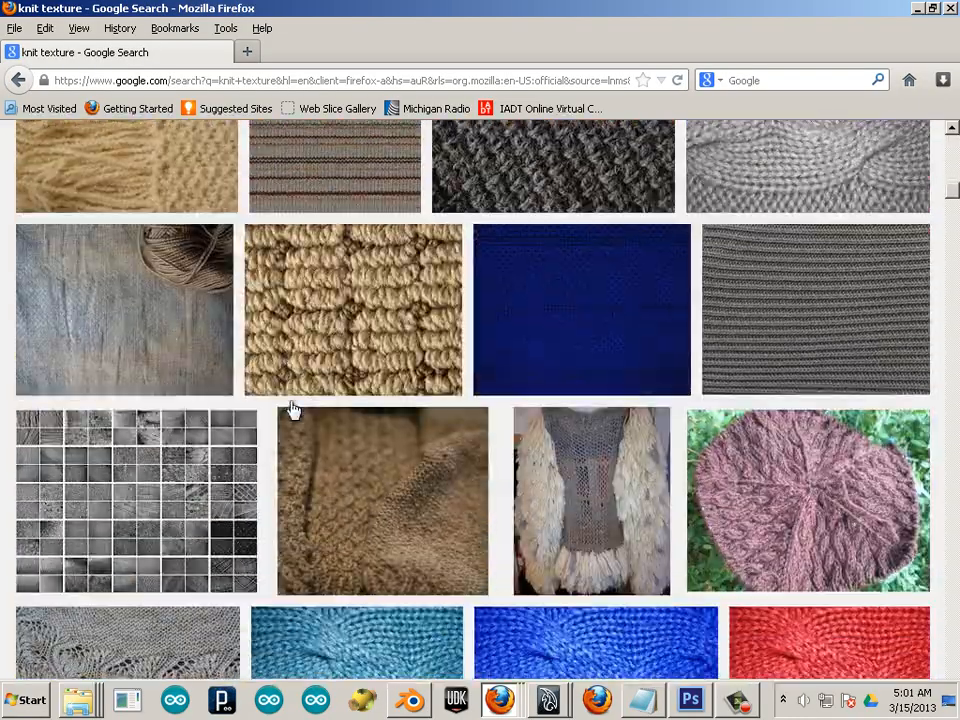
scroll(292, 410, "down", 15)
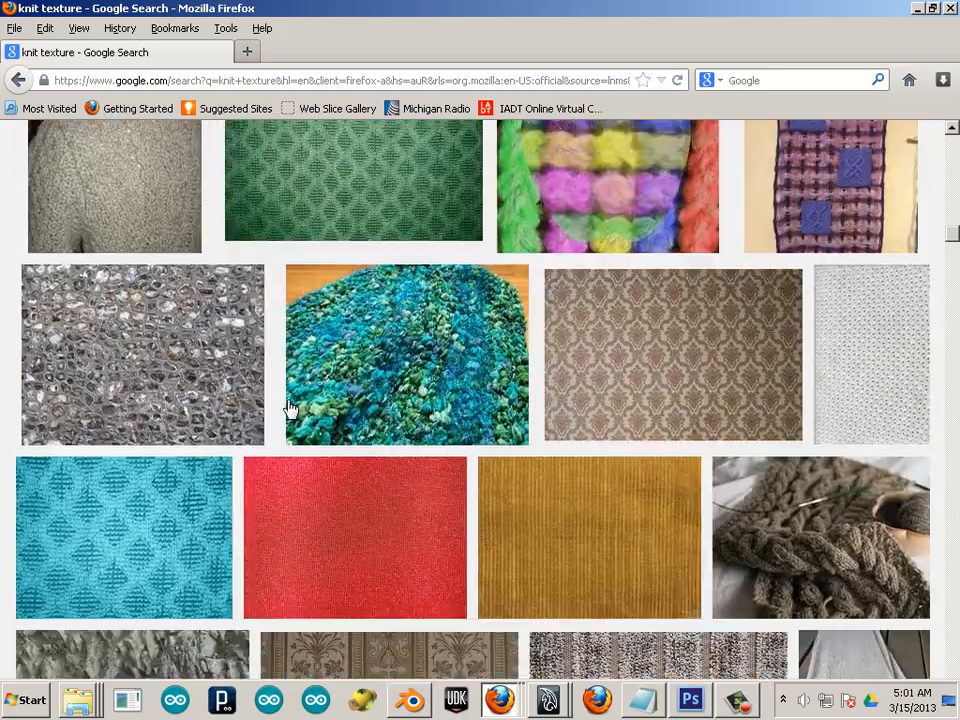
scroll(291, 407, "up", 5)
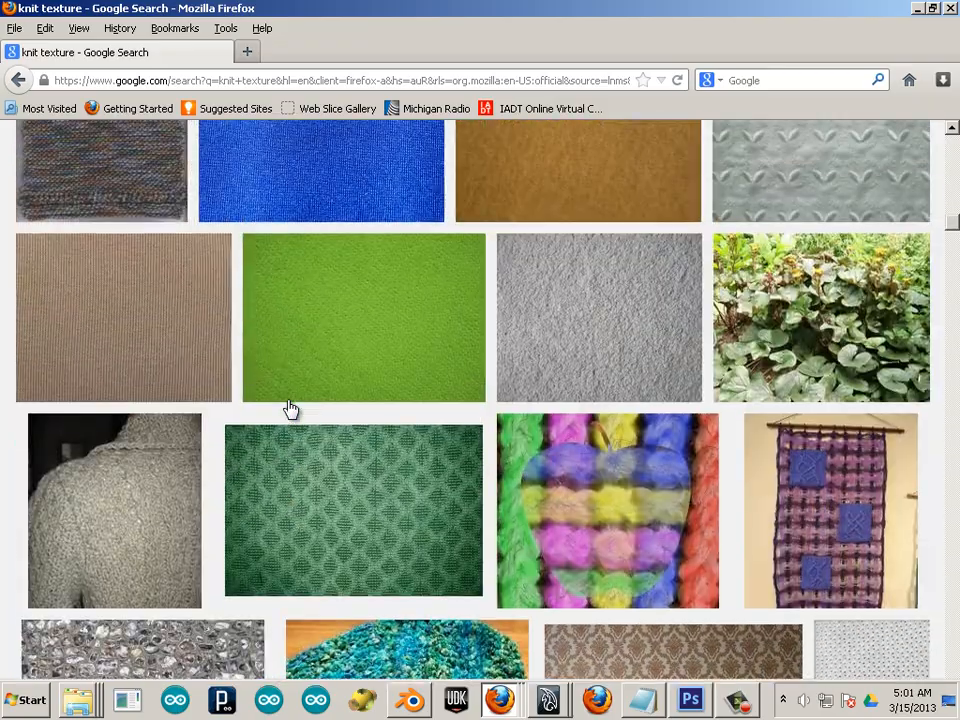
left_click(342, 508)
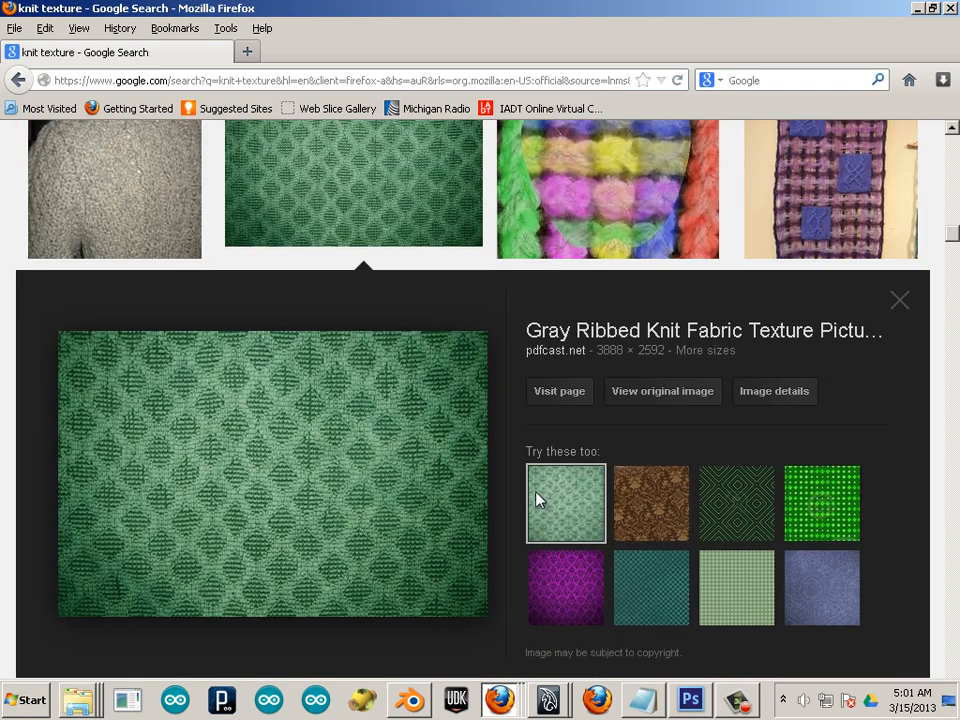
left_click(662, 391)
right_click(439, 391)
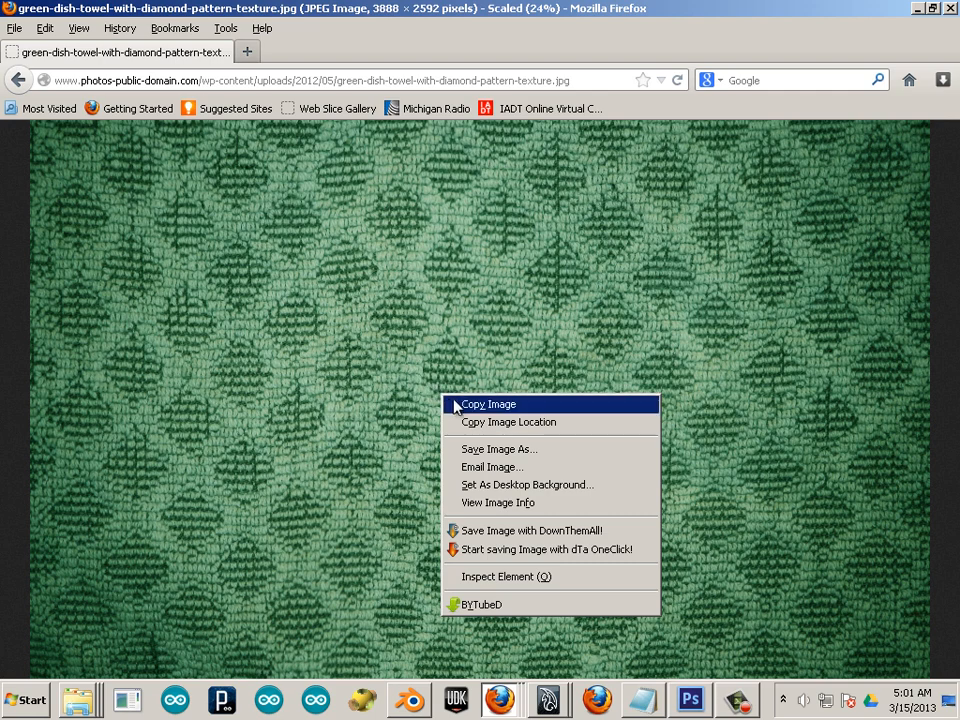
left_click(463, 405)
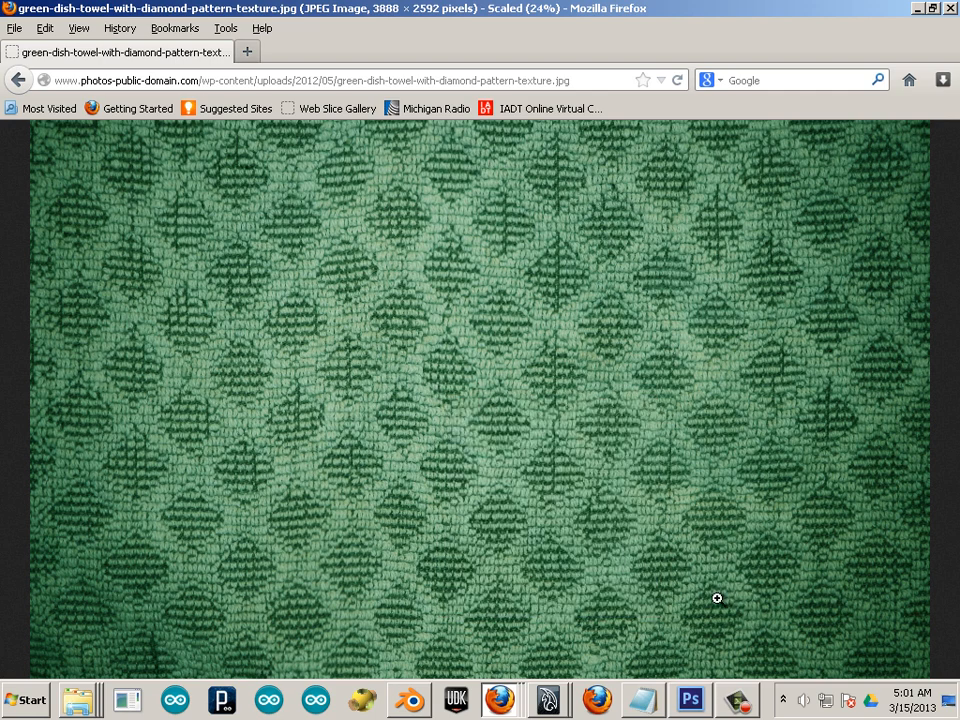
Switch to Maya, select the character's body mesh and open the UV Snapshot options for it
left_click(690, 699)
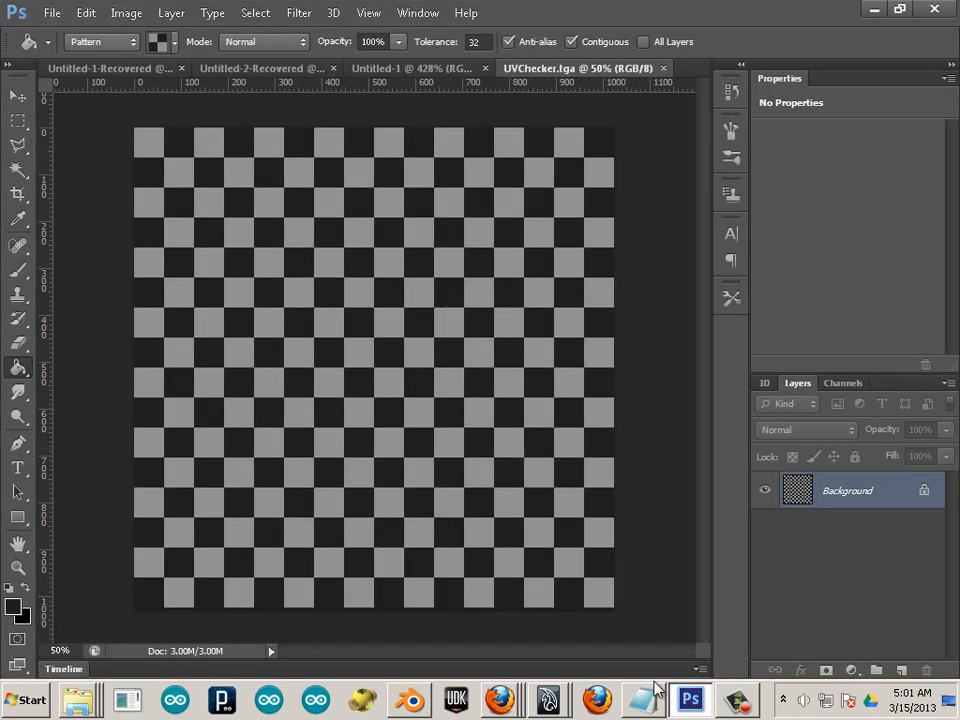
left_click(548, 703)
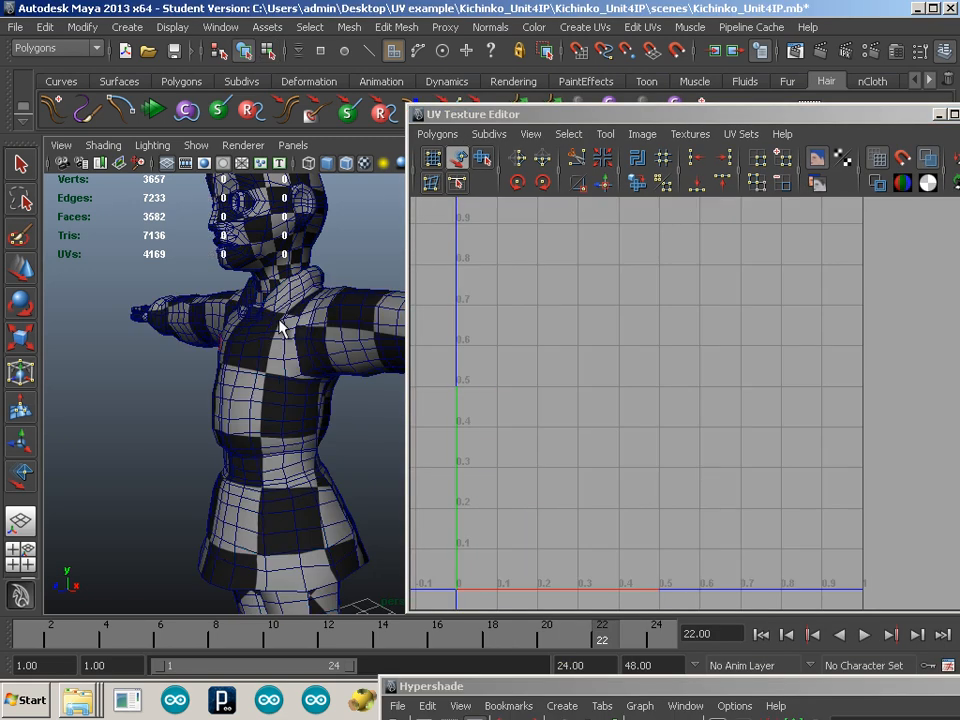
left_click(380, 318)
left_click(437, 136)
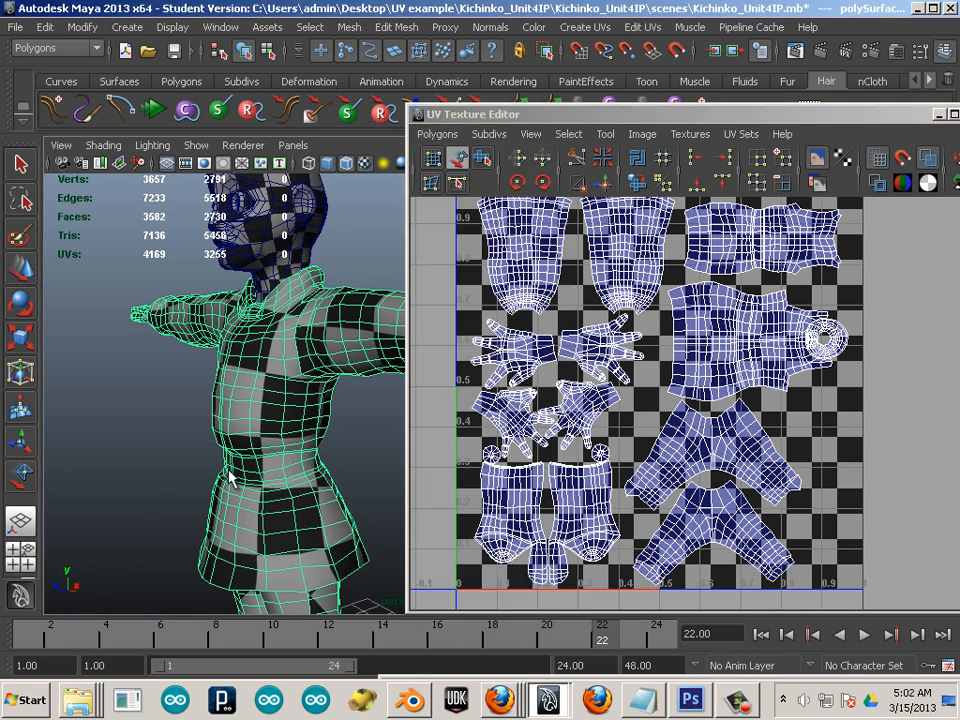
left_click(437, 134)
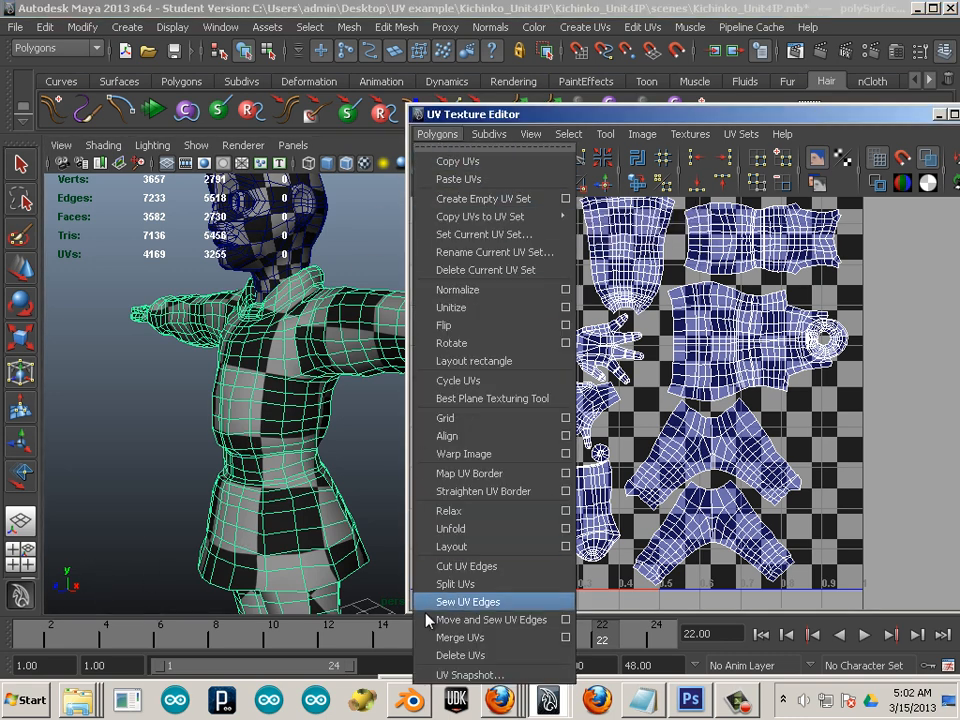
left_click(468, 675)
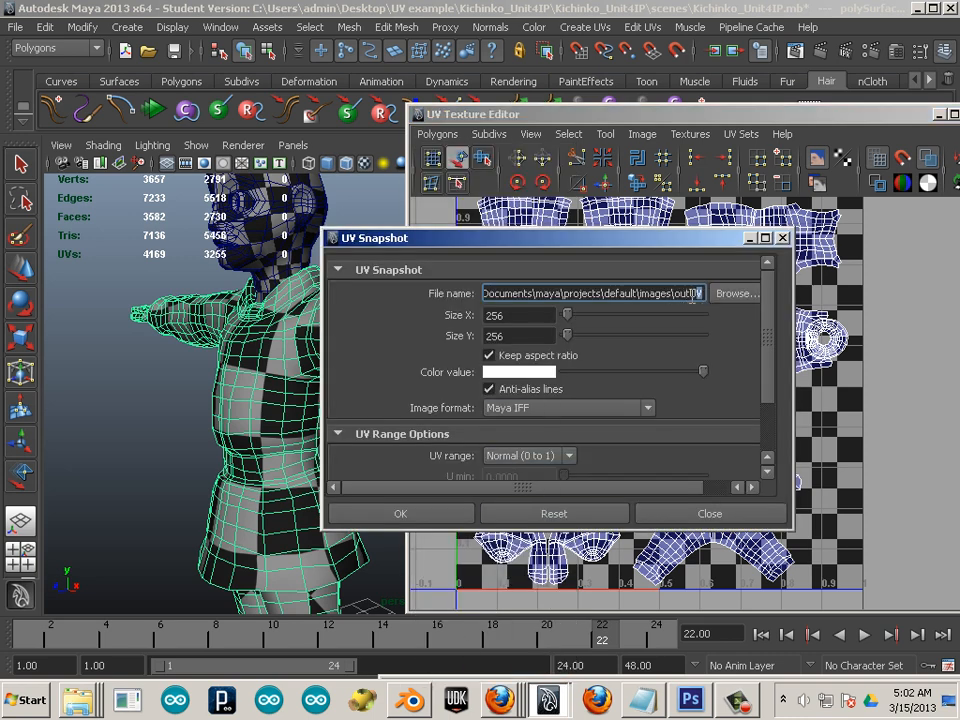
Set the UV snapshot's output file to body_UVs in the UV example folder on the Desktop
type("b")
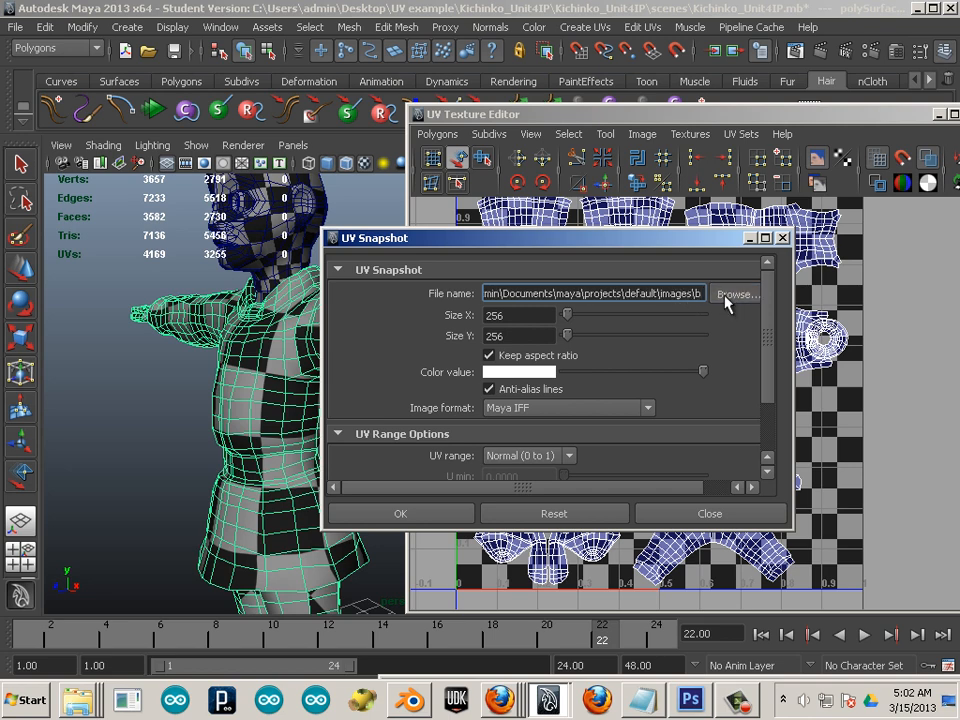
left_click(724, 296)
left_click(48, 148)
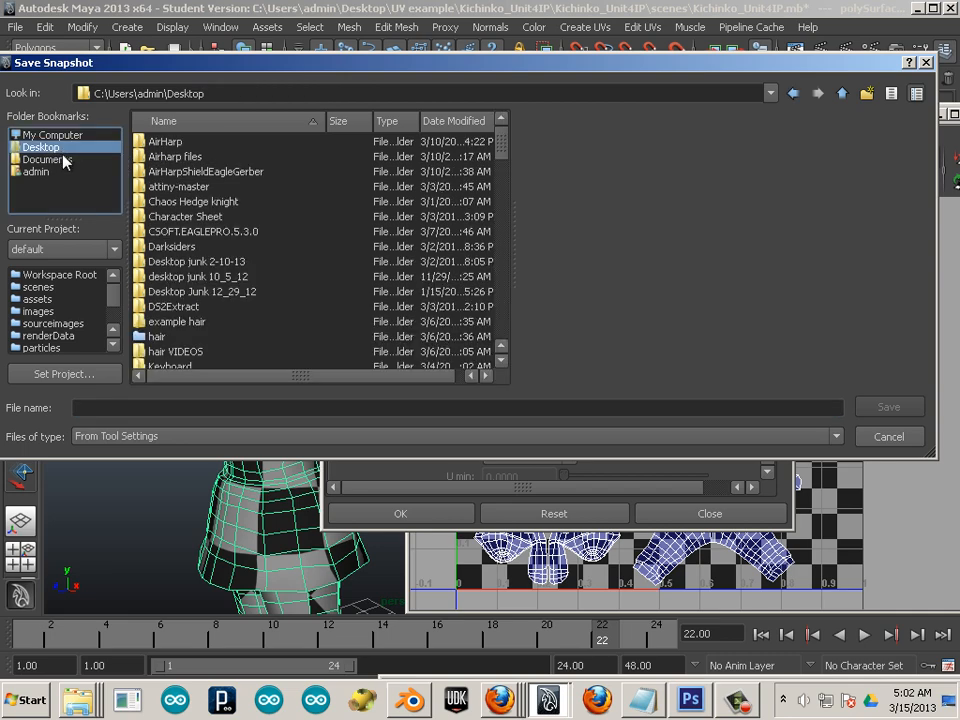
left_click(170, 216)
scroll(289, 340, "down", 3)
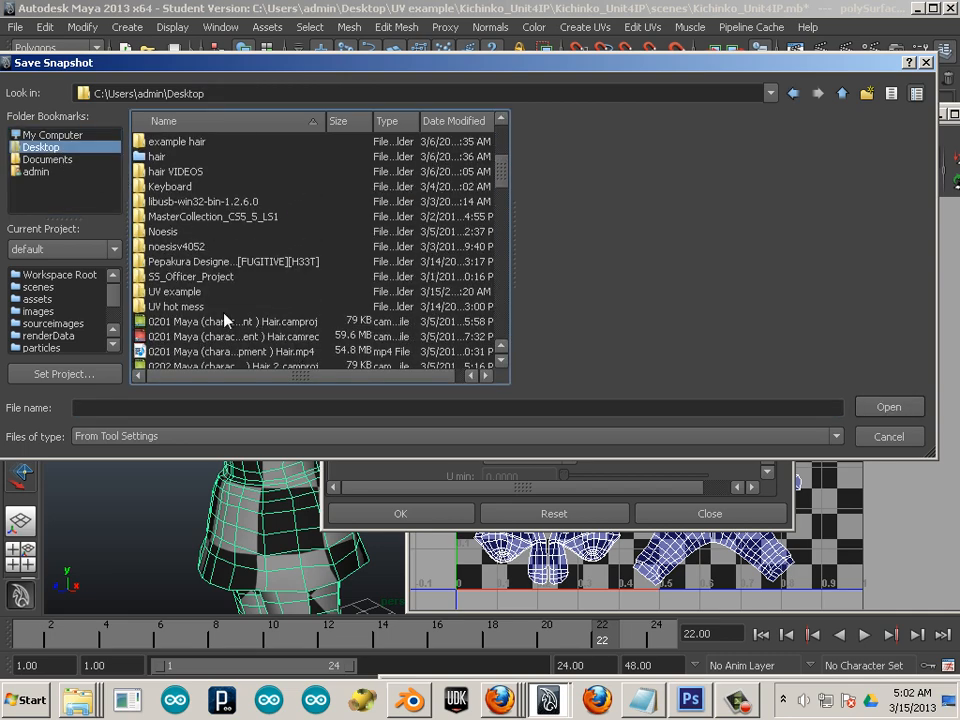
double_click(180, 292)
left_click(153, 407)
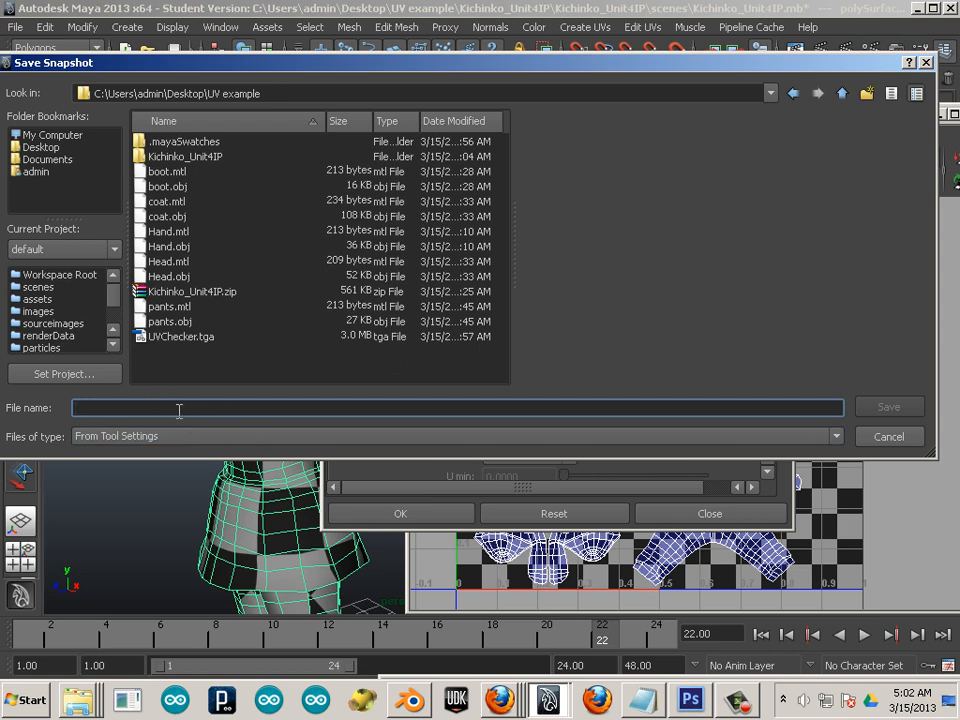
type("bo")
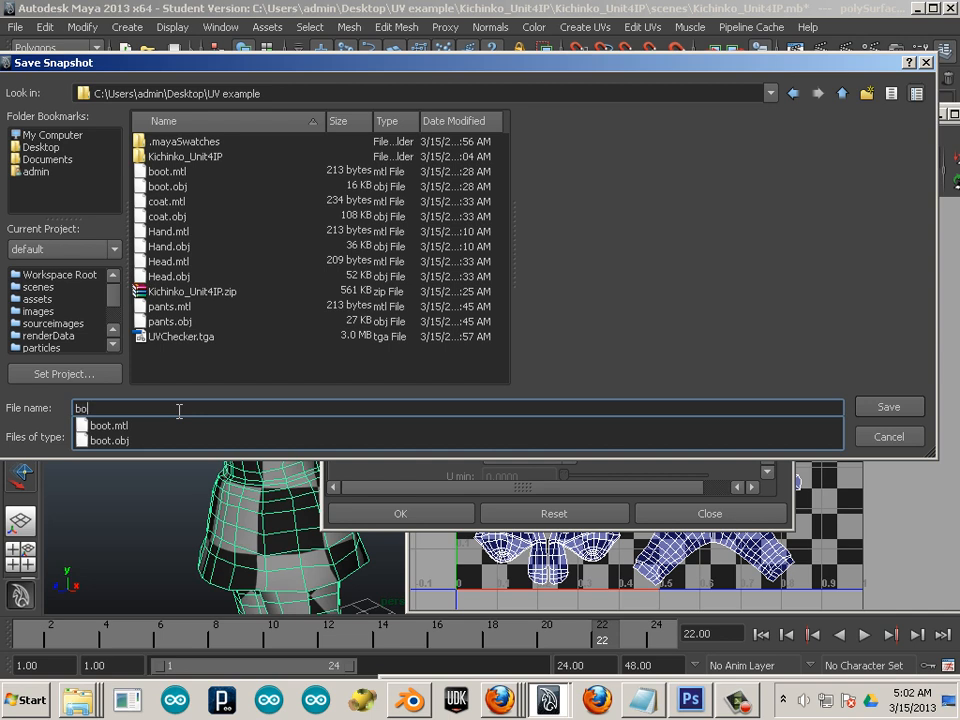
type("dy_UVs")
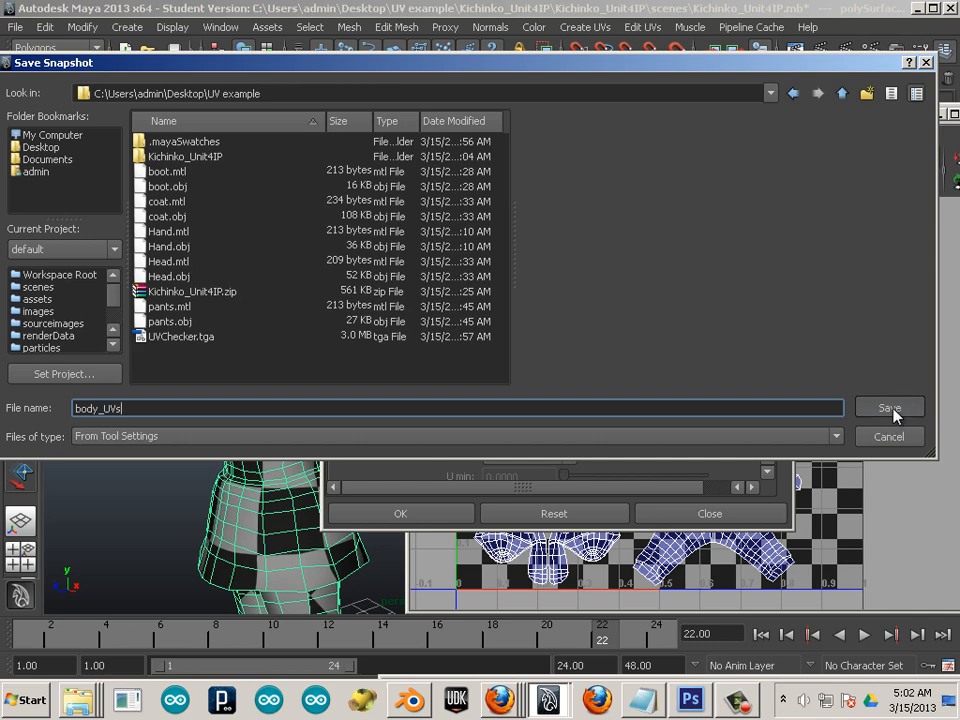
left_click(891, 409)
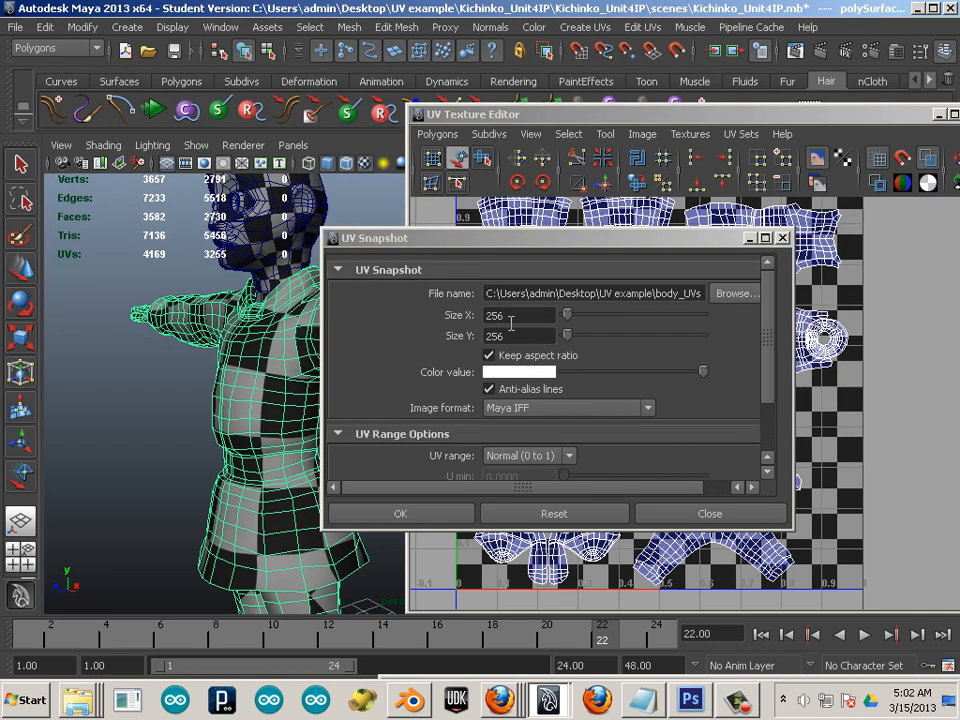
Set the snapshot size to 2048 by 2048 and export the body's UV snapshot
left_click_drag(524, 316, 449, 316)
type("2048")
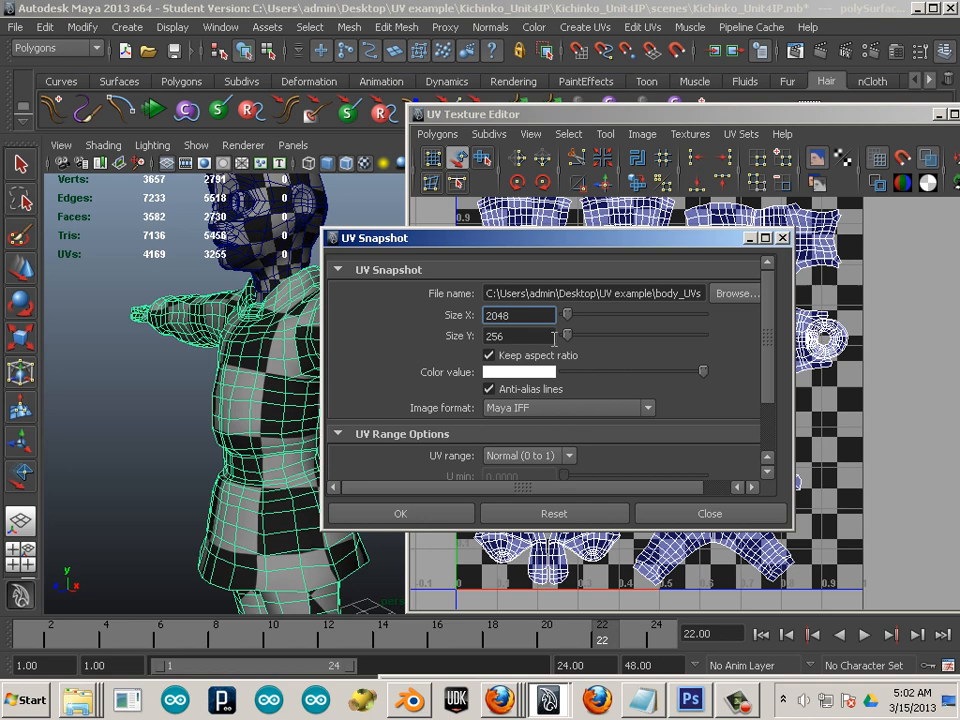
key("Tab")
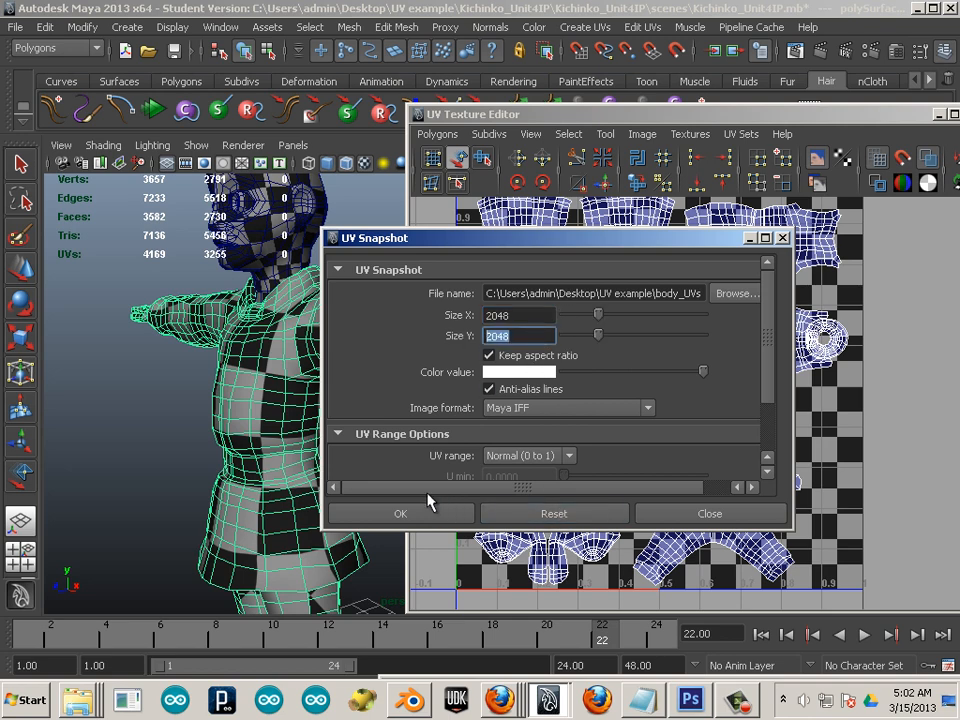
left_click(402, 513)
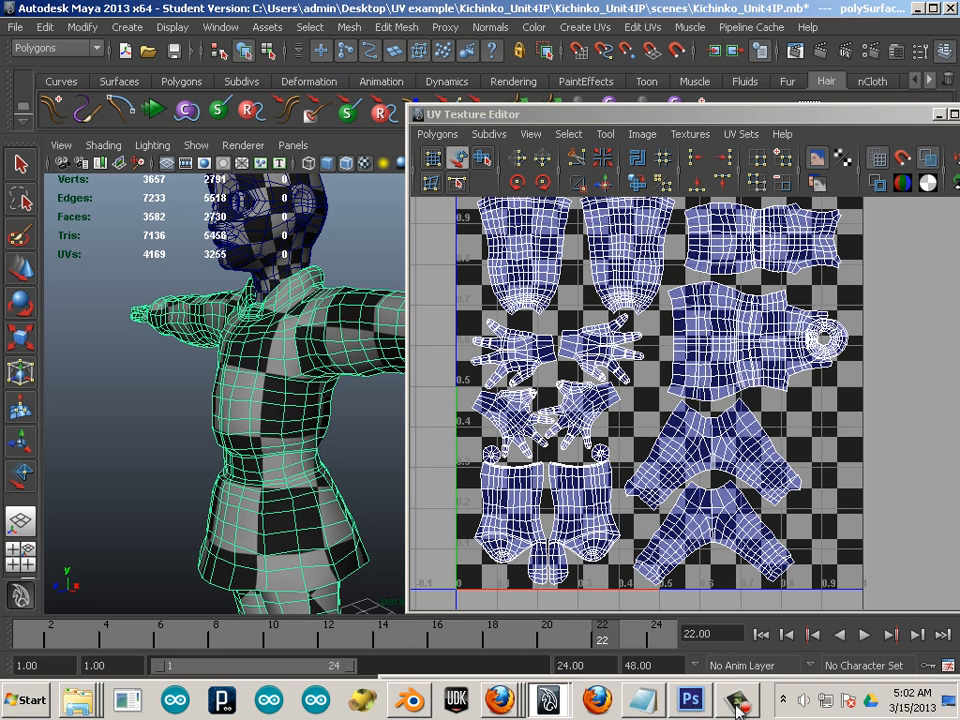
Switch to Photoshop and open the body_UVs file from the UV example folder
left_click(689, 698)
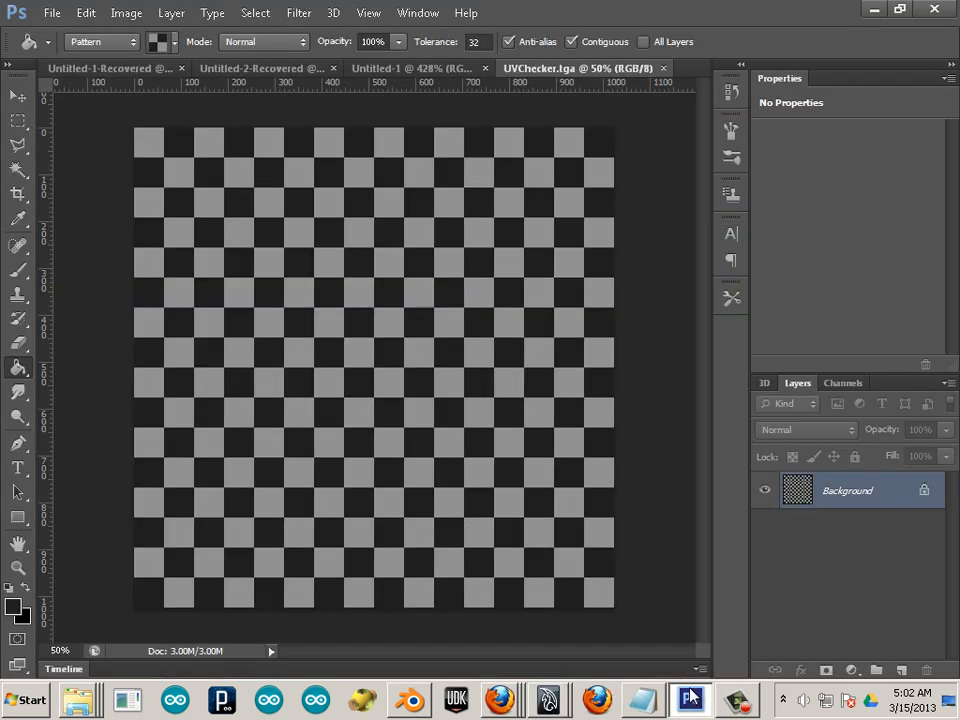
left_click(52, 13)
left_click(60, 94)
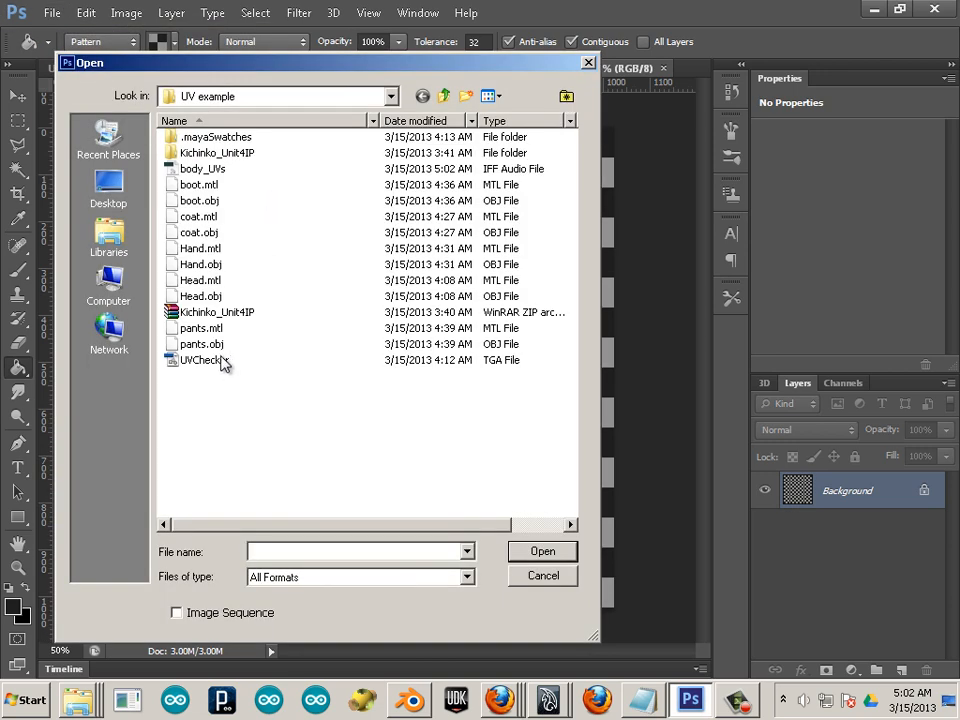
double_click(202, 169)
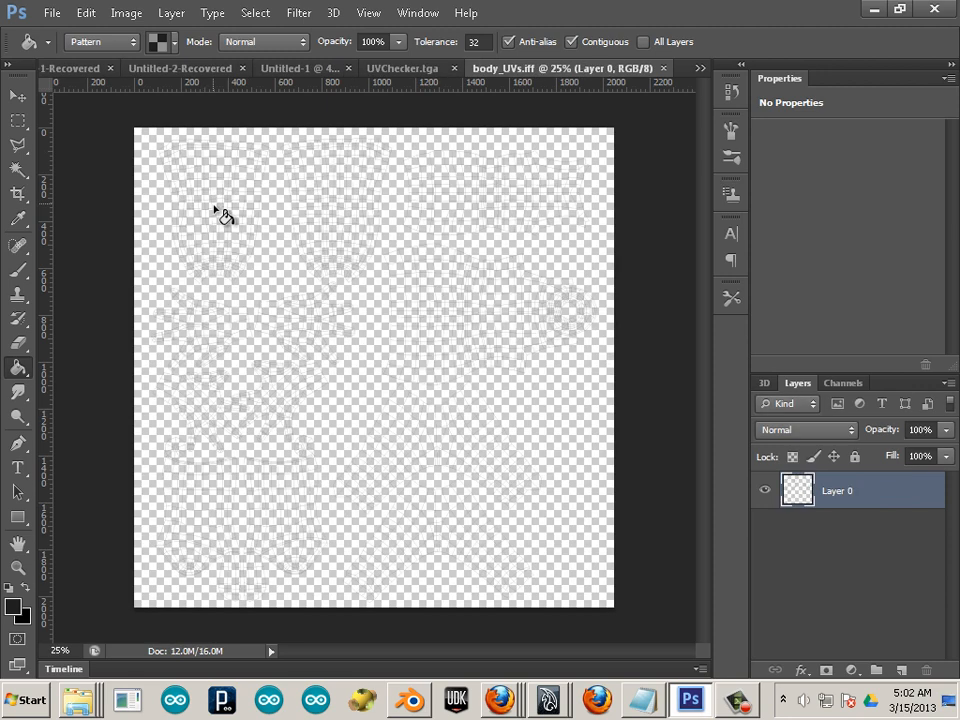
Check the pixel dimensions of the body_UVs image without changing them
left_click(126, 13)
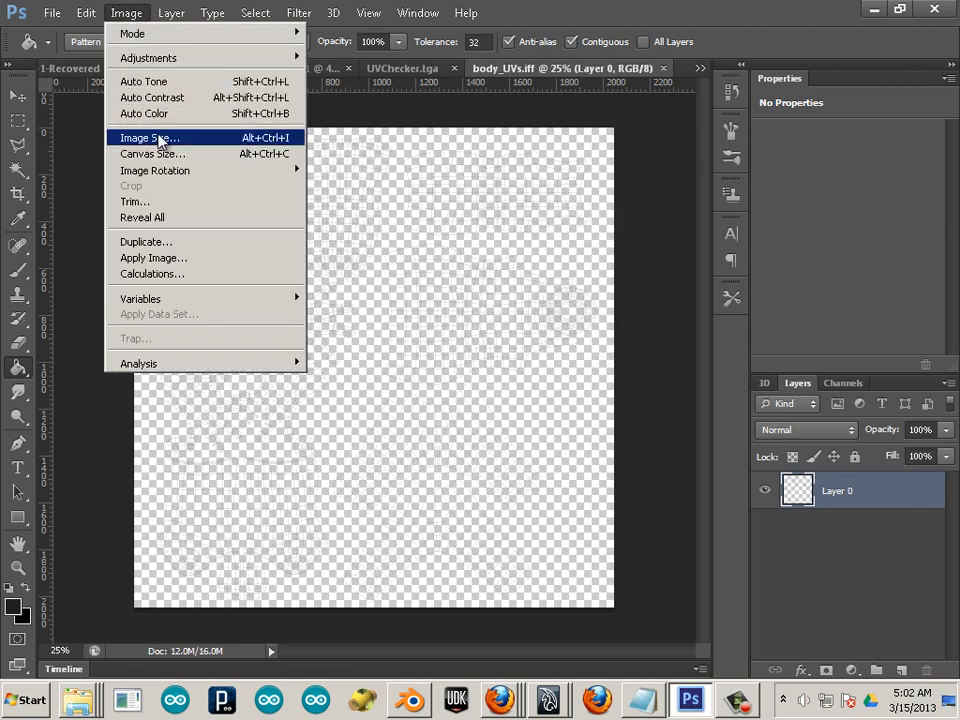
left_click(158, 140)
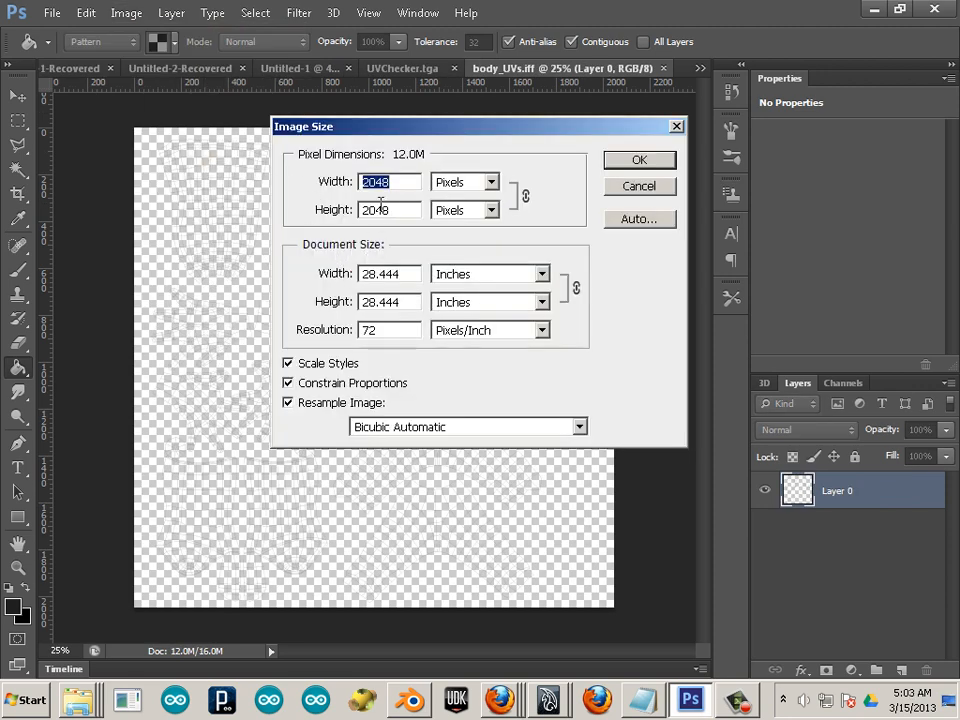
left_click(637, 188)
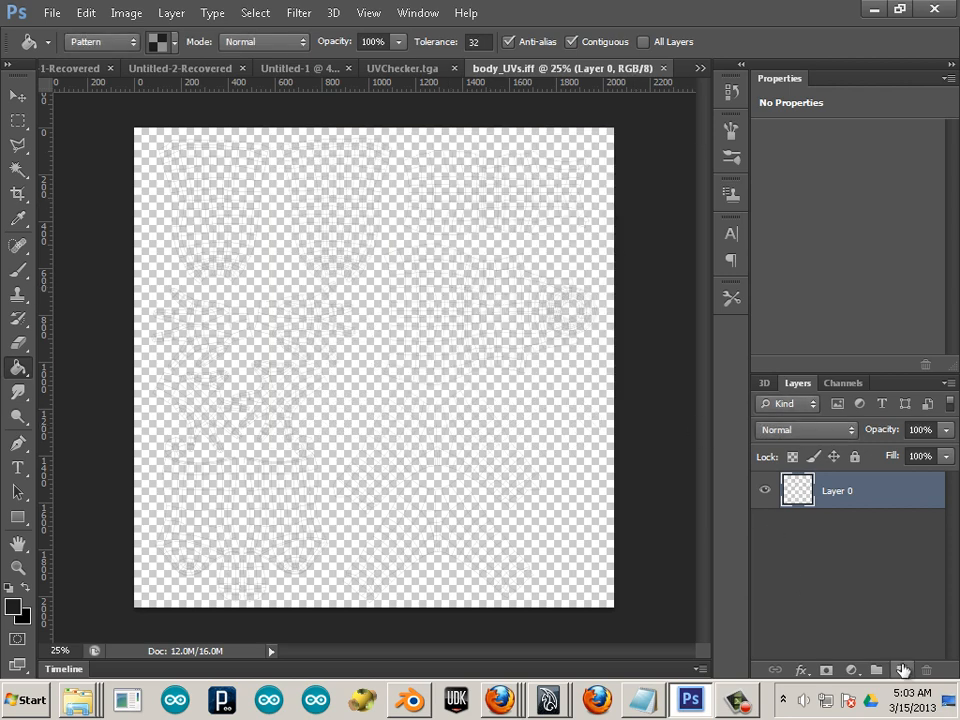
Add a new layer beneath the UV wireframe layer and set the foreground color to white (ffffff)
left_click(901, 670)
left_click_drag(860, 496, 853, 559)
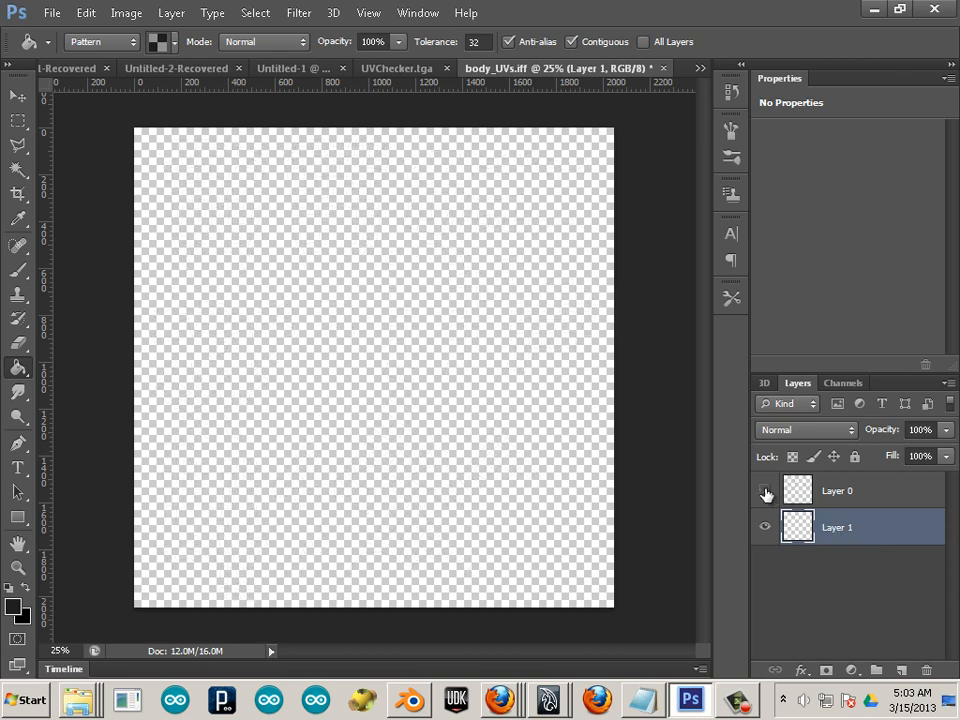
left_click(13, 607)
left_click_drag(429, 332, 141, 107)
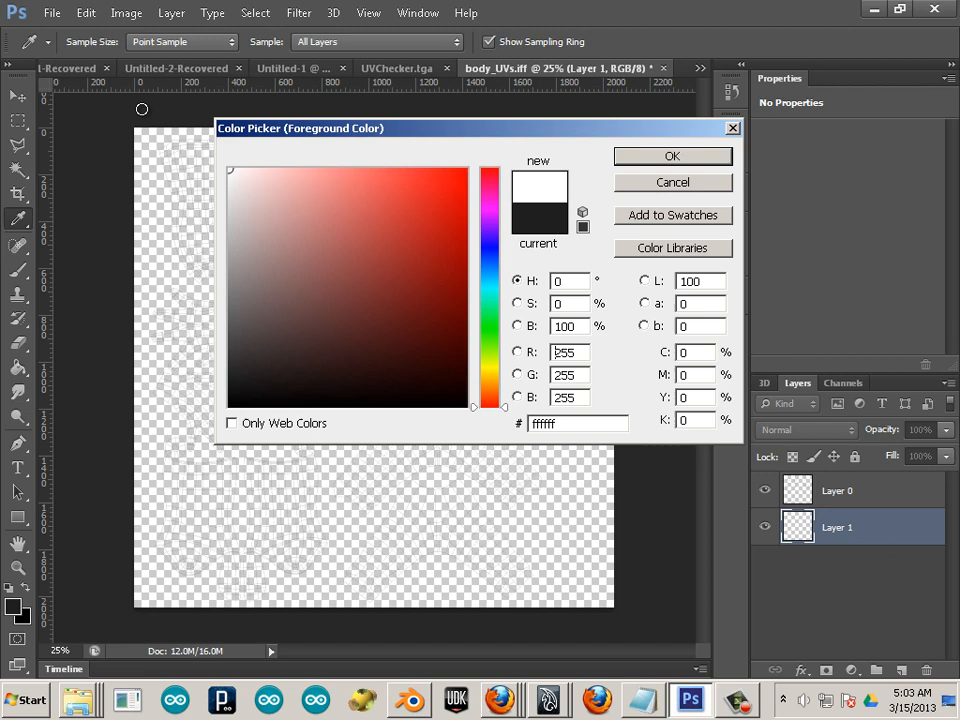
left_click(615, 157)
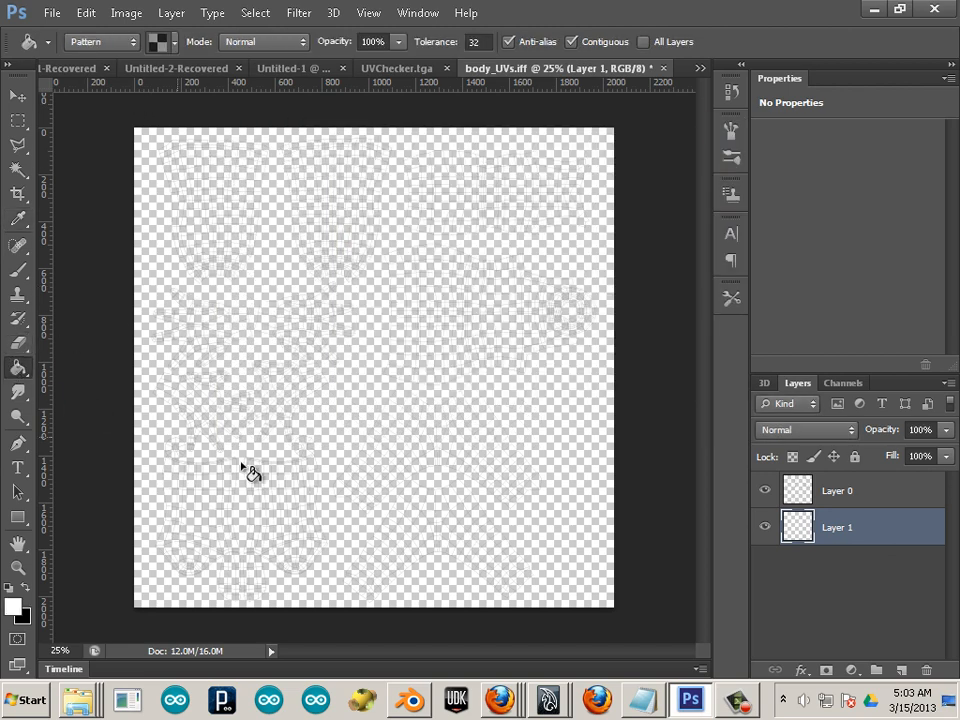
Change the Paint Bucket's fill source from Pattern to Foreground and fill the new bottom layer with white
left_click(389, 533)
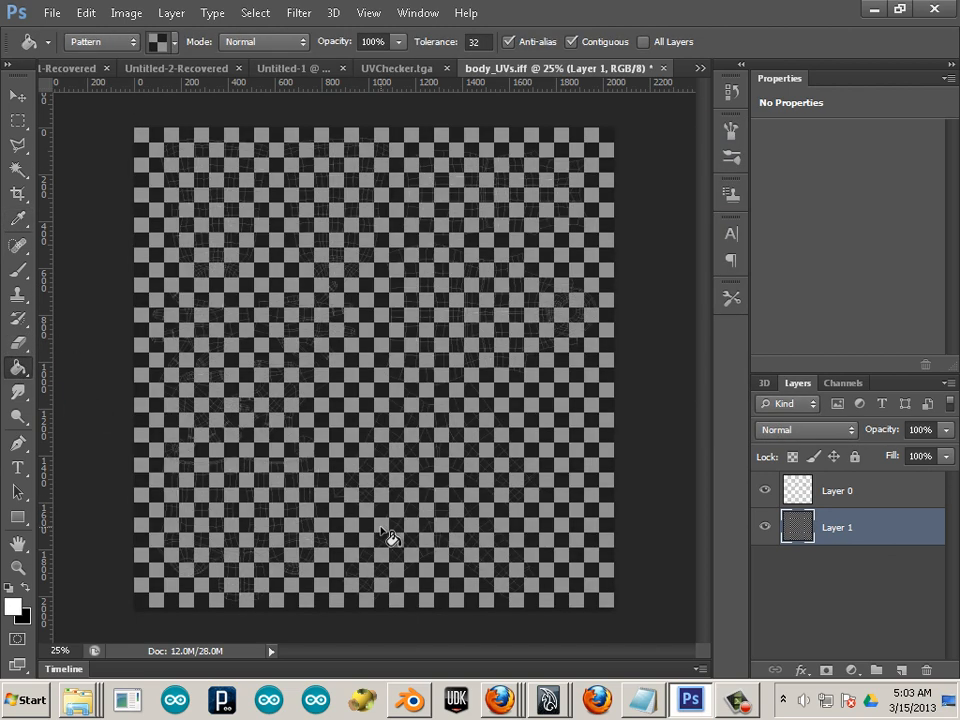
key("ctrl+z")
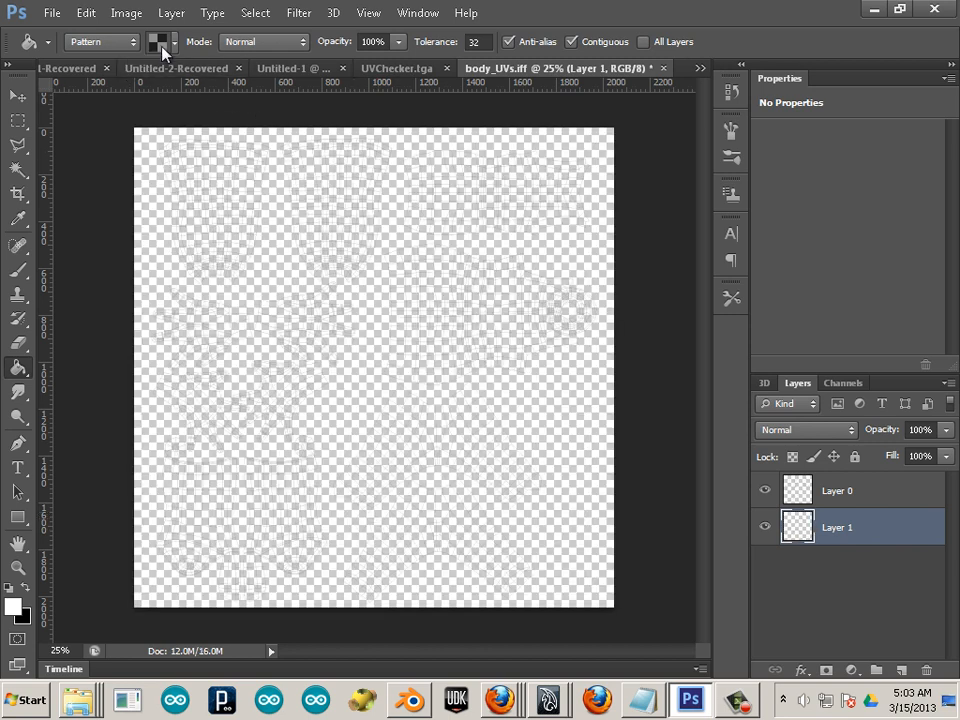
left_click(122, 46)
left_click(92, 62)
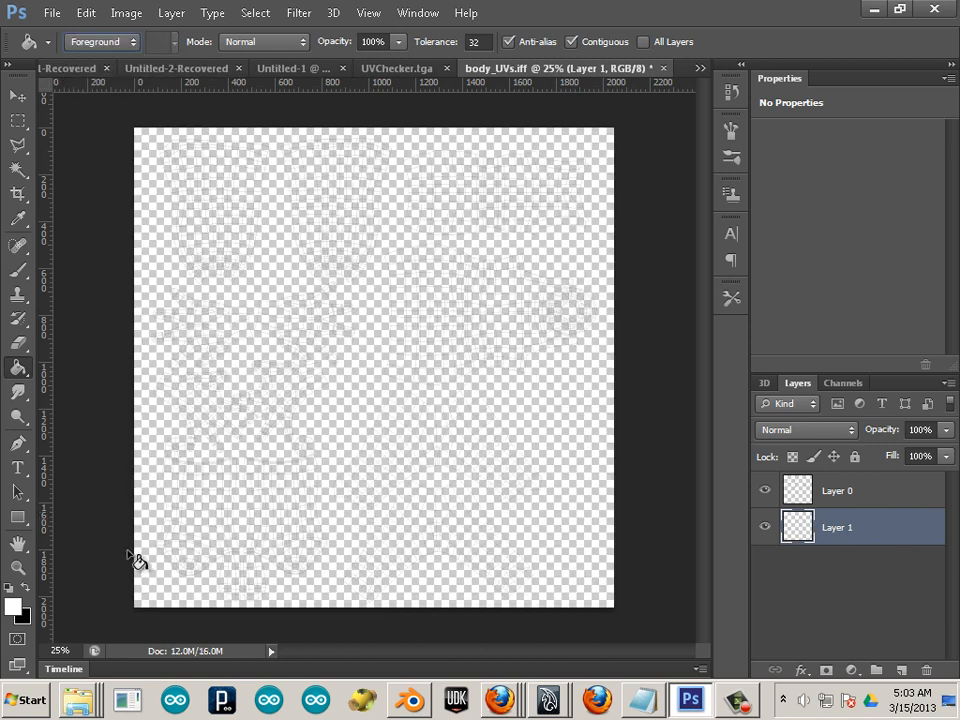
left_click(160, 580)
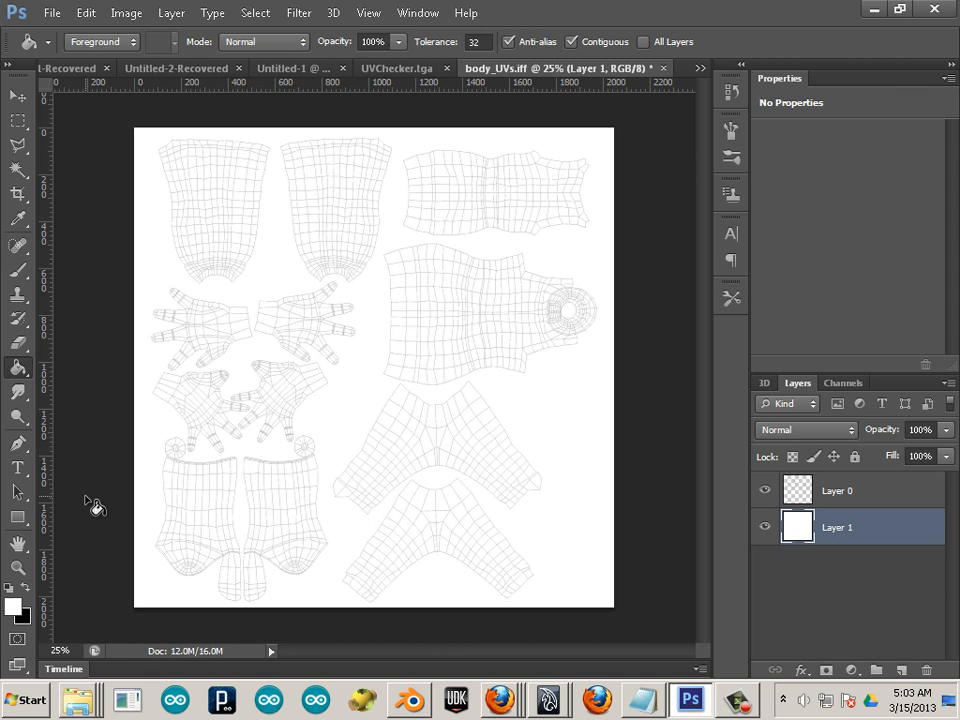
Select Layer 0 with the UV wireframe, examine its Blue channel on its own and return to the layer list
left_click(853, 492)
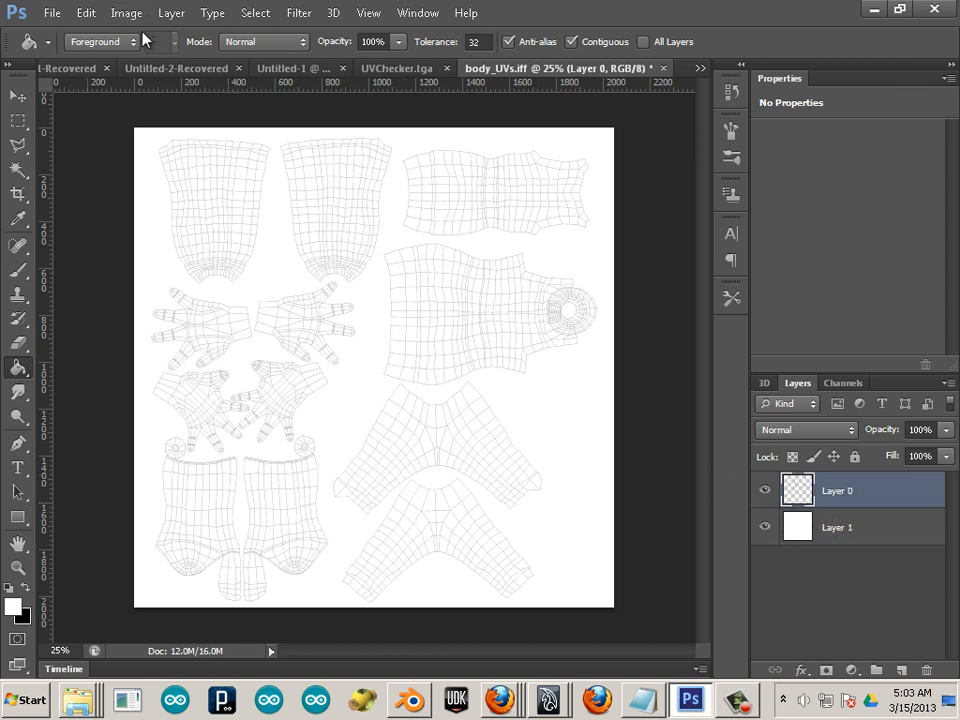
left_click(843, 383)
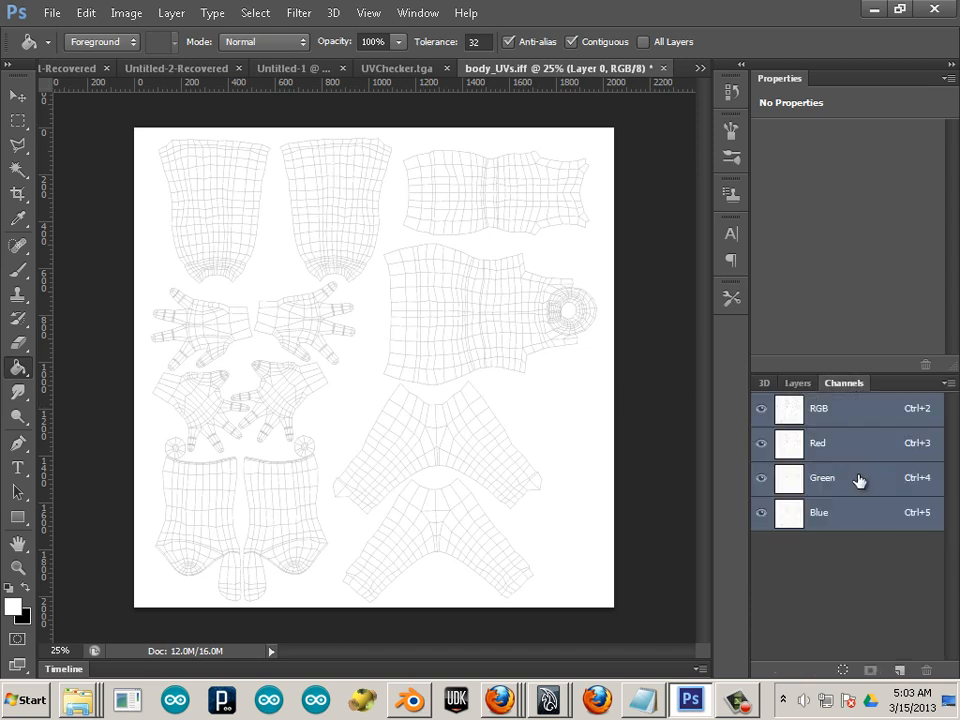
left_click(846, 514)
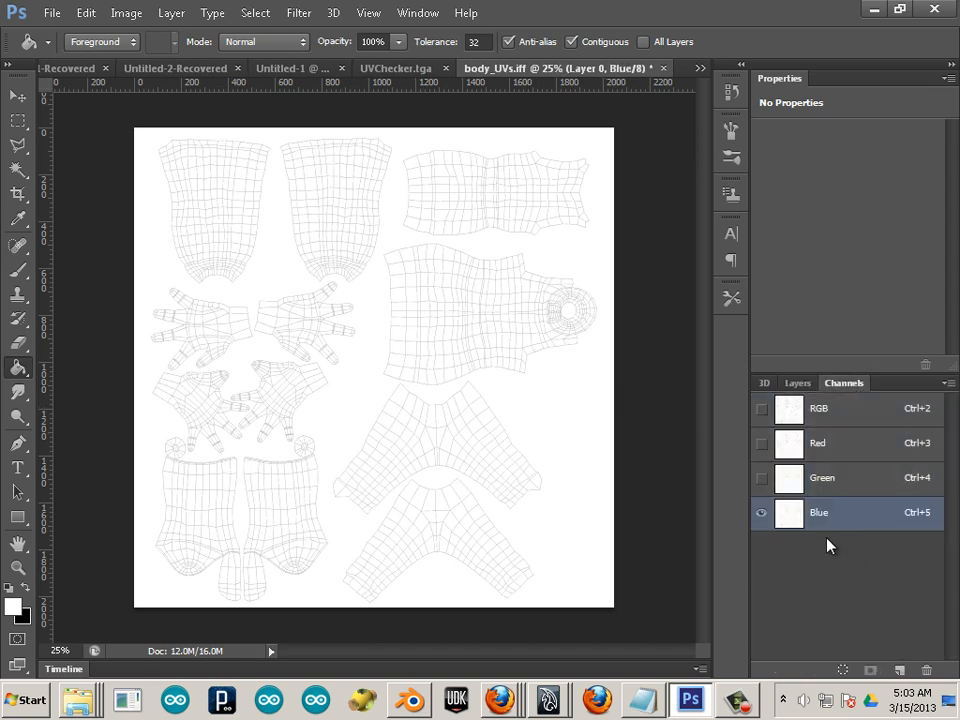
left_click(787, 385)
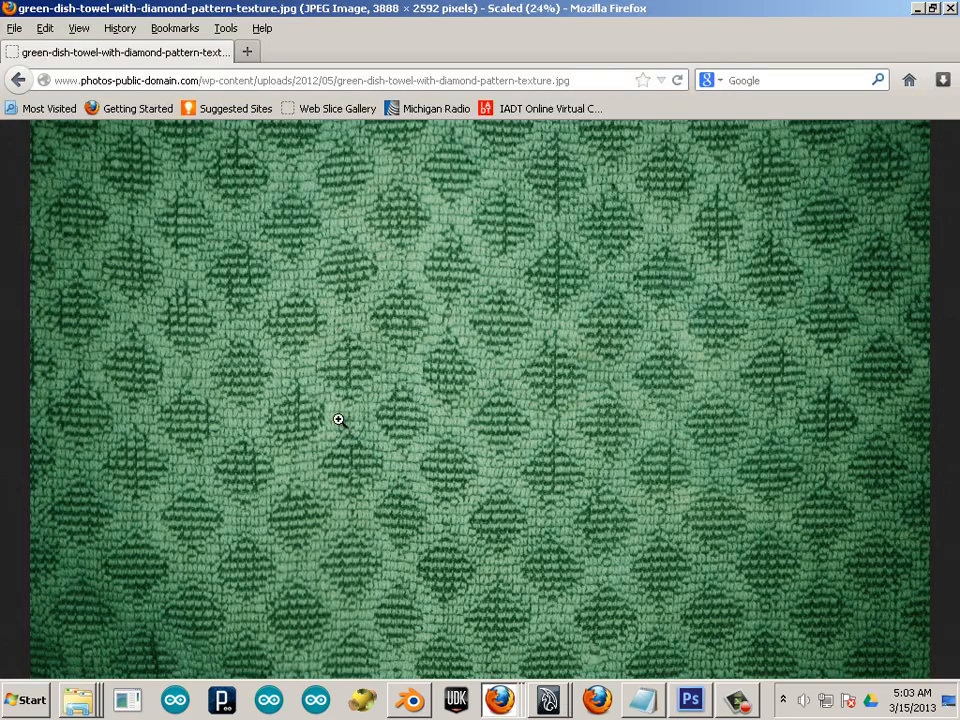
Copy the green fabric image from Firefox, try pasting it into body_UVs in Photoshop and undo the paste
right_click(320, 399)
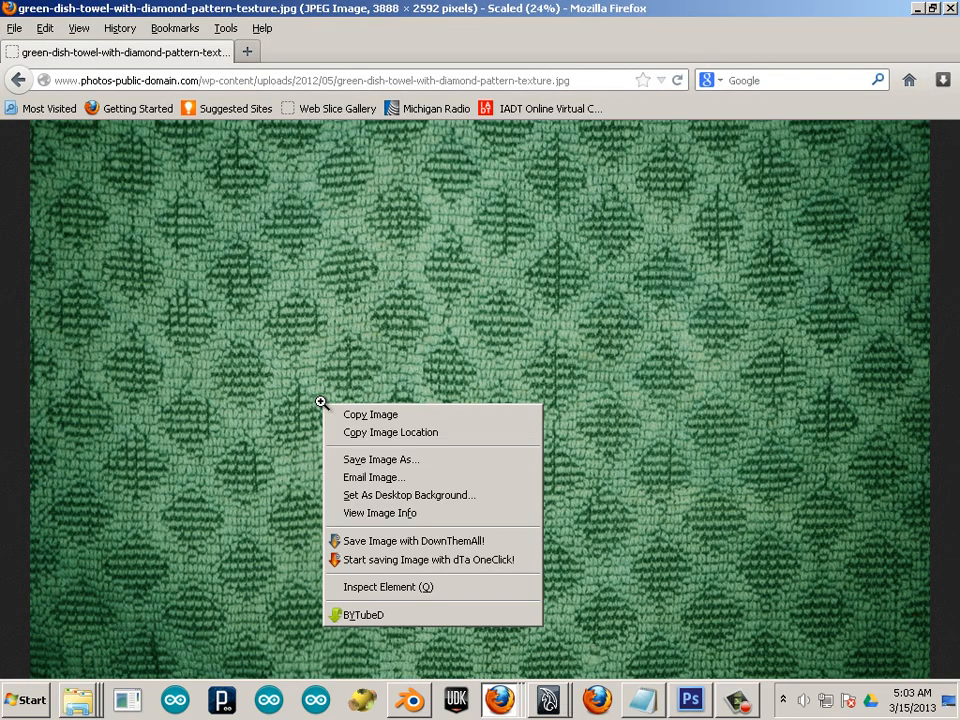
left_click(380, 414)
left_click(690, 698)
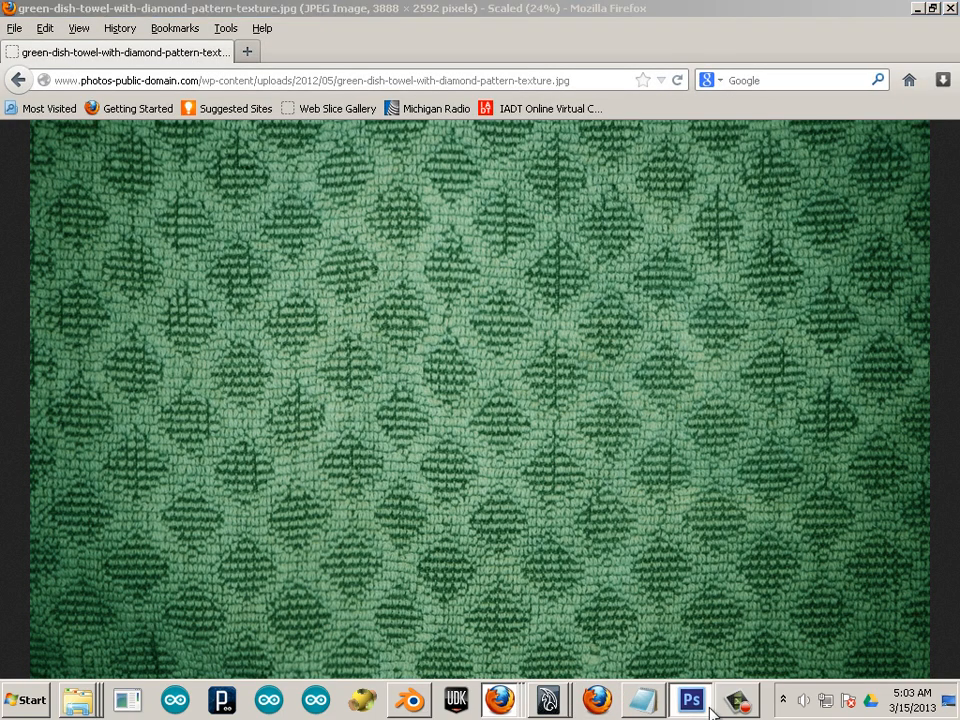
left_click(86, 13)
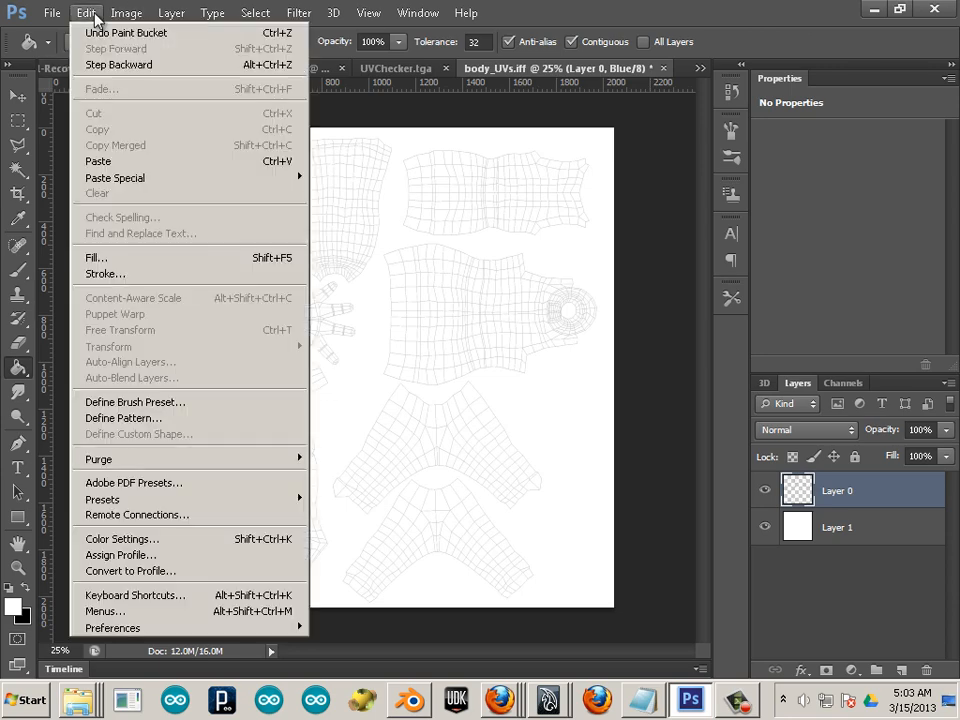
left_click(100, 161)
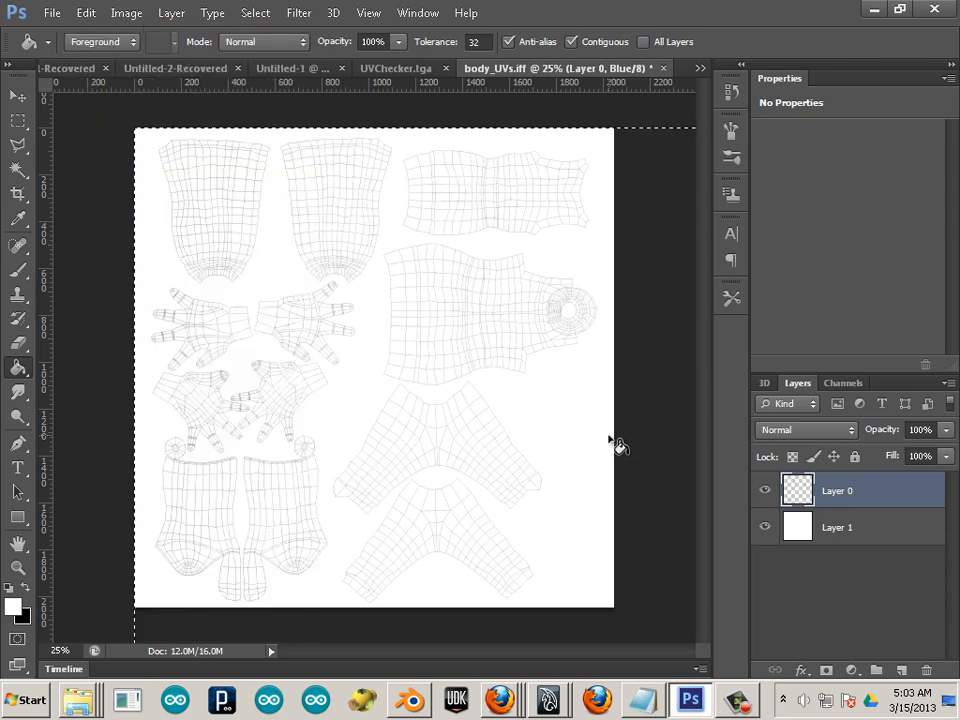
left_click(86, 13)
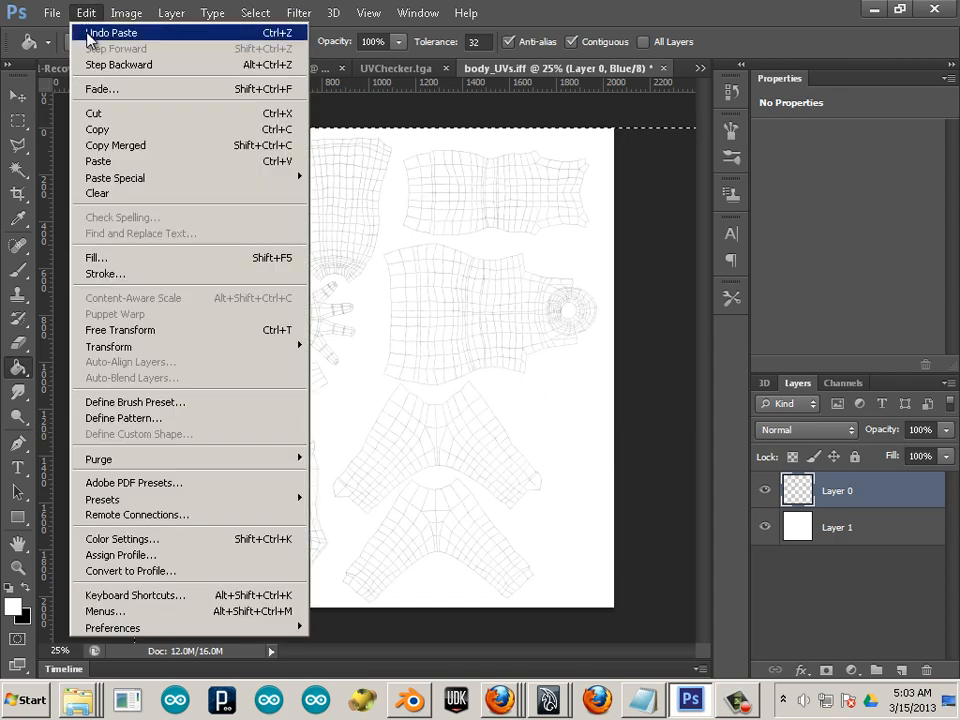
left_click(96, 31)
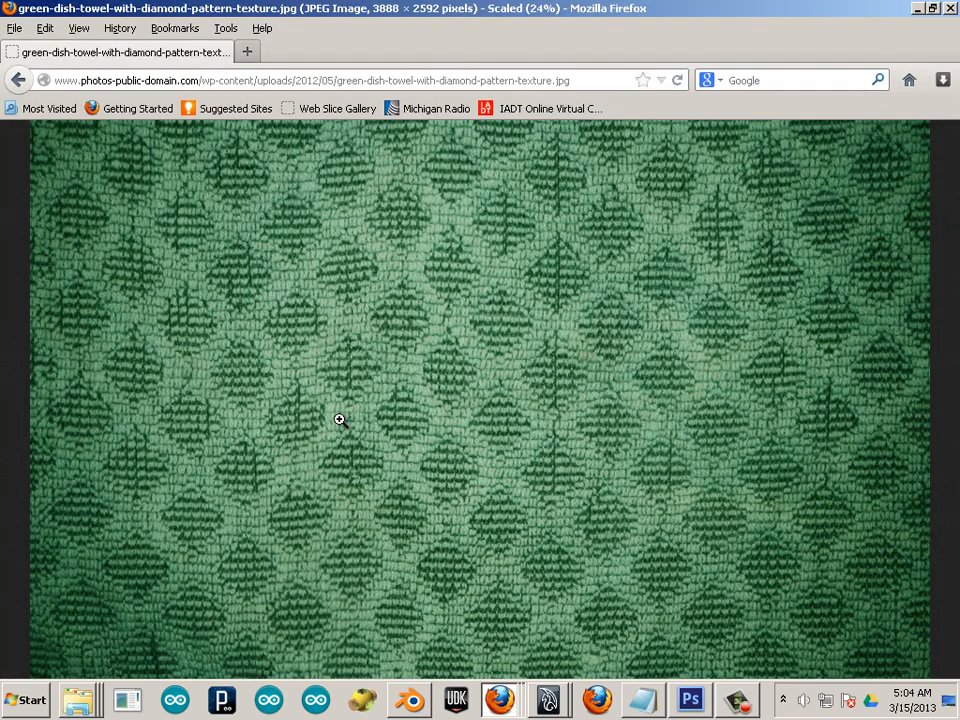
Save the green fabric image from Firefox as green-dish-towel-with-diamond-pattern-texture in the UV example folder on the Desktop
right_click(339, 418)
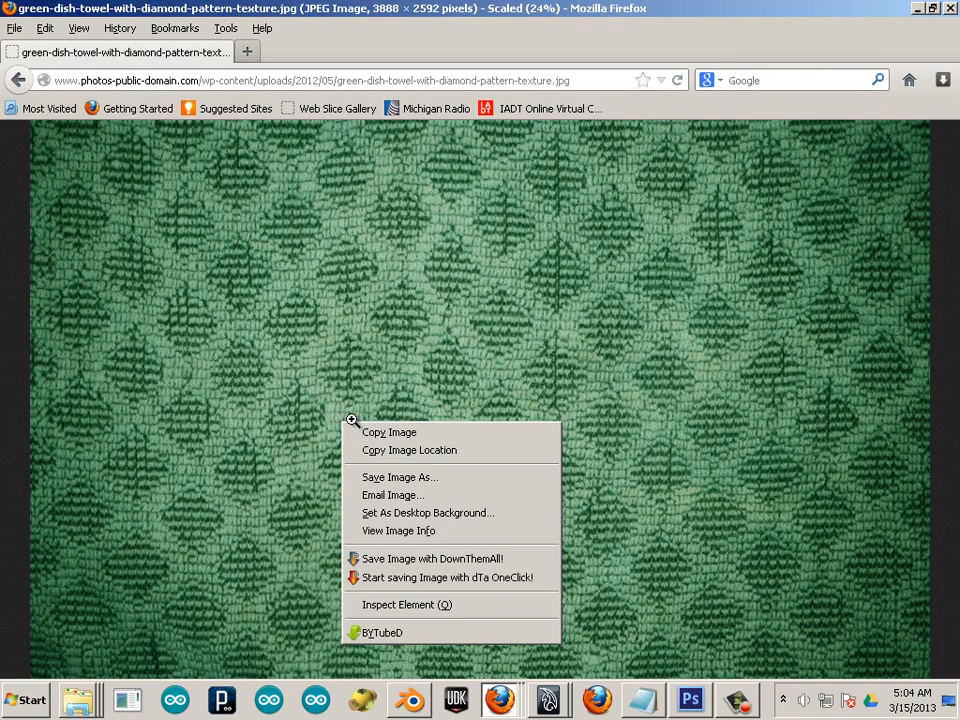
left_click(427, 478)
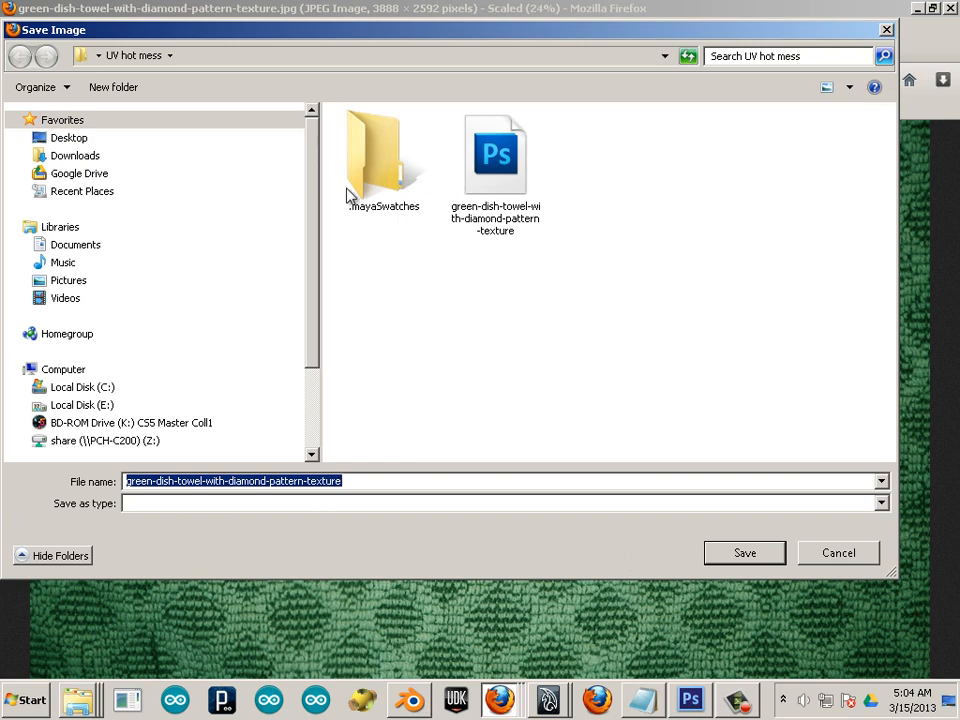
scroll(306, 259, "up", 5)
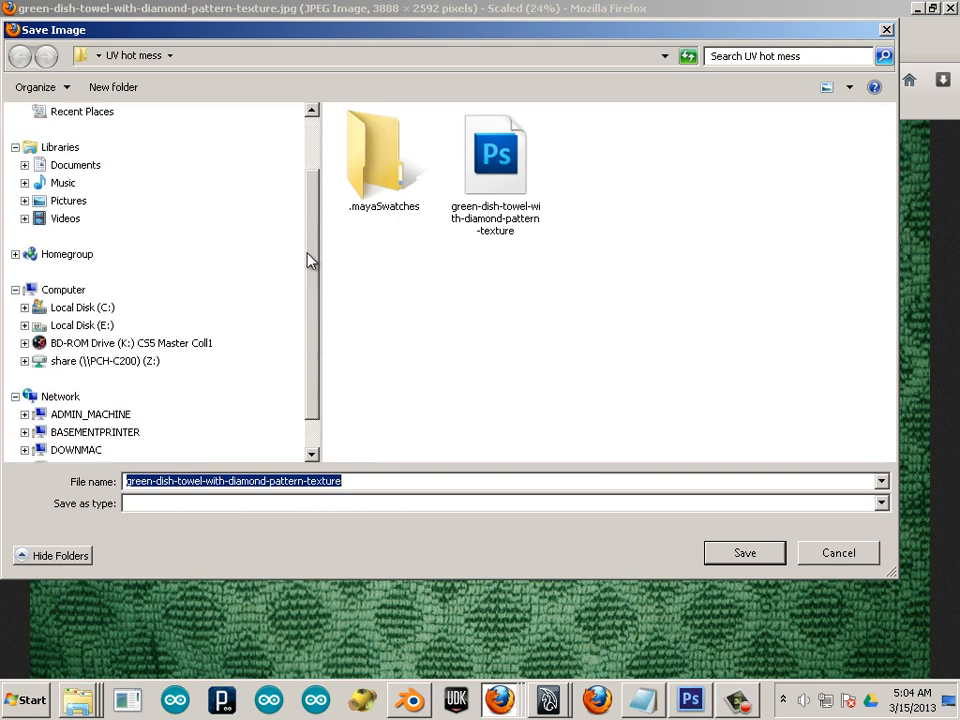
left_click(86, 137)
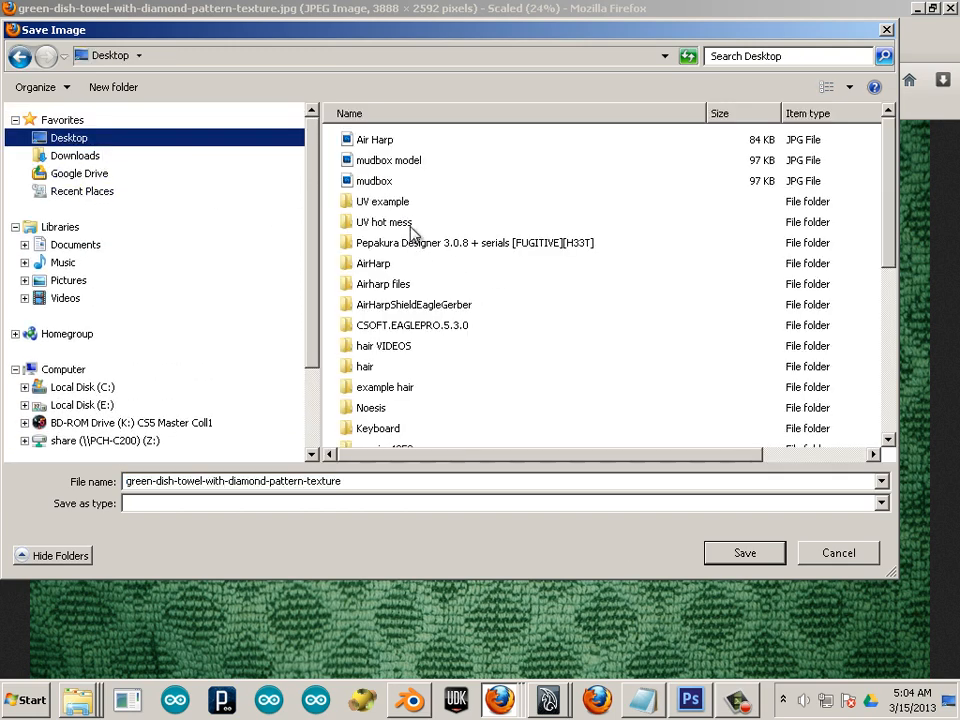
double_click(383, 201)
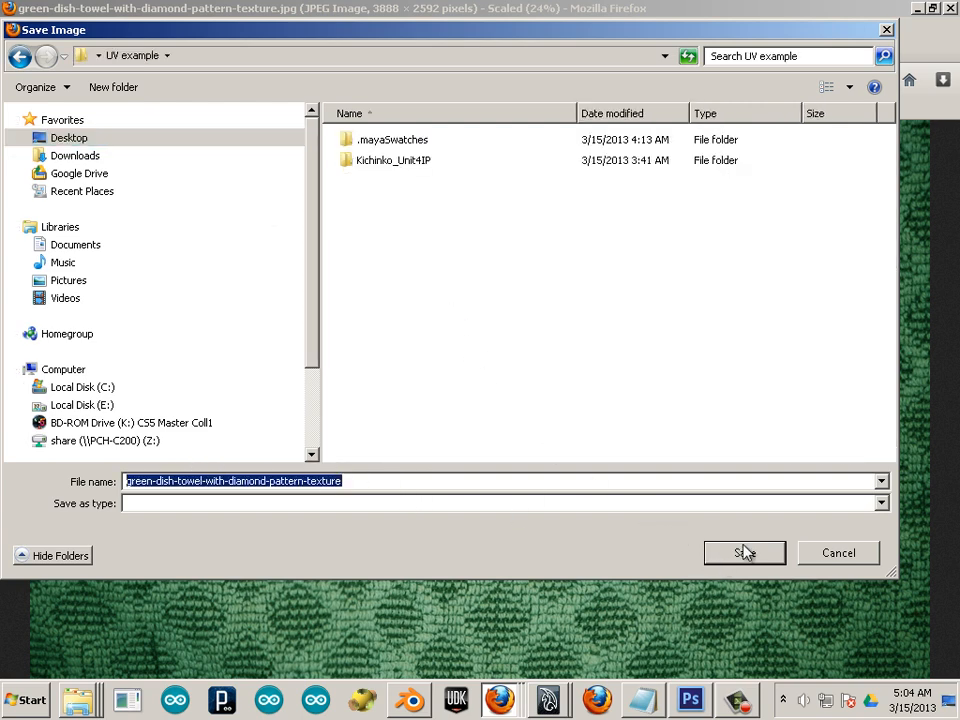
left_click(745, 553)
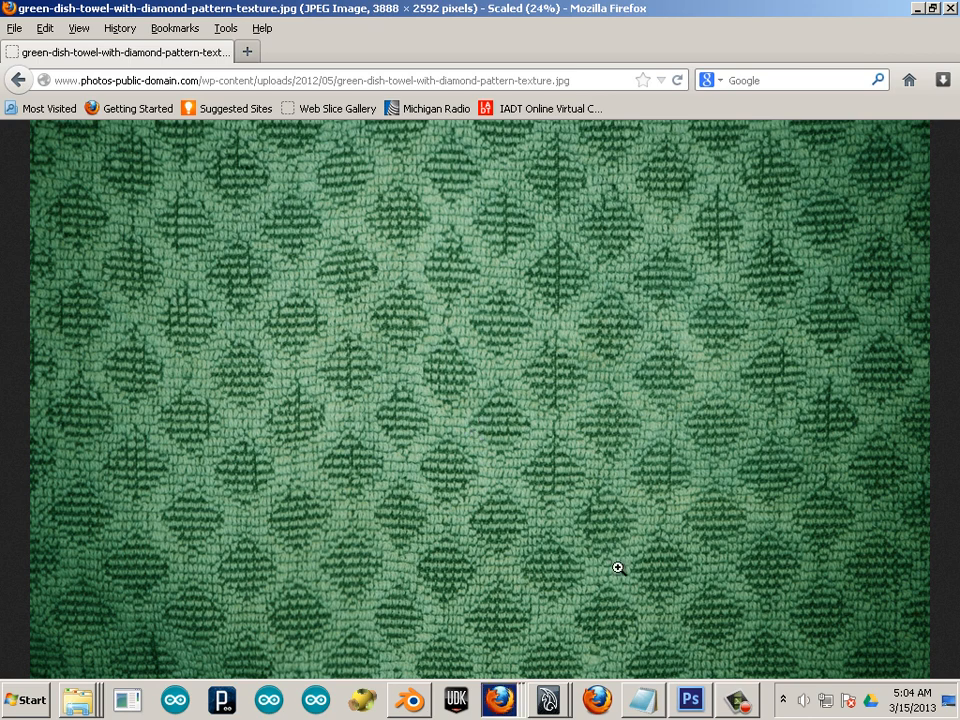
Switch to Photoshop and open the saved green-dish-towel-with-diamond-pattern texture from the UV example folder
left_click(690, 700)
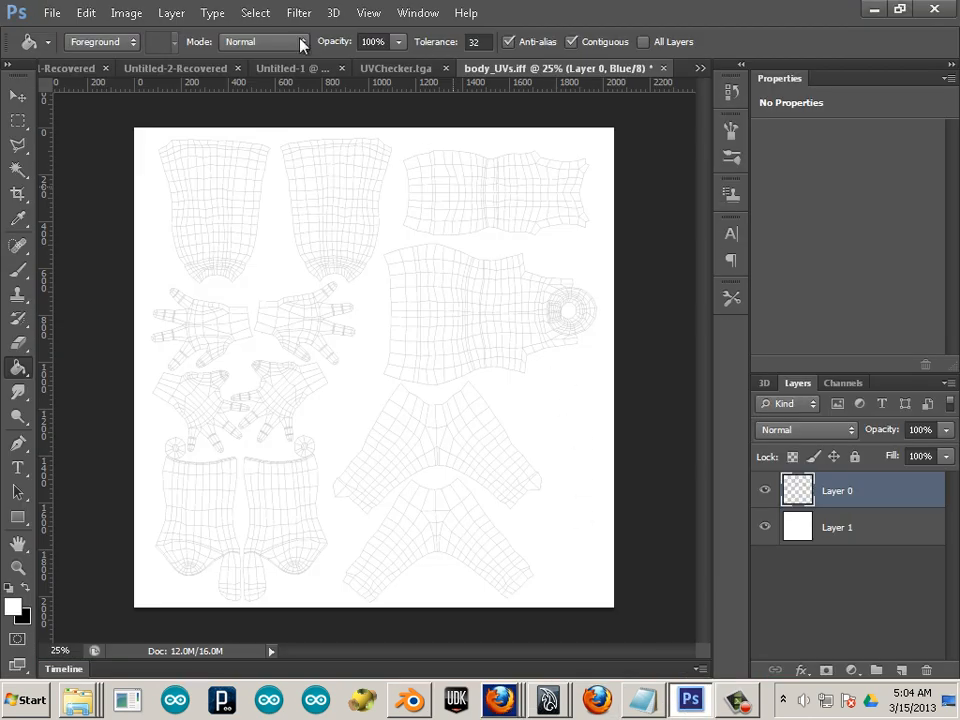
left_click(43, 16)
left_click(50, 50)
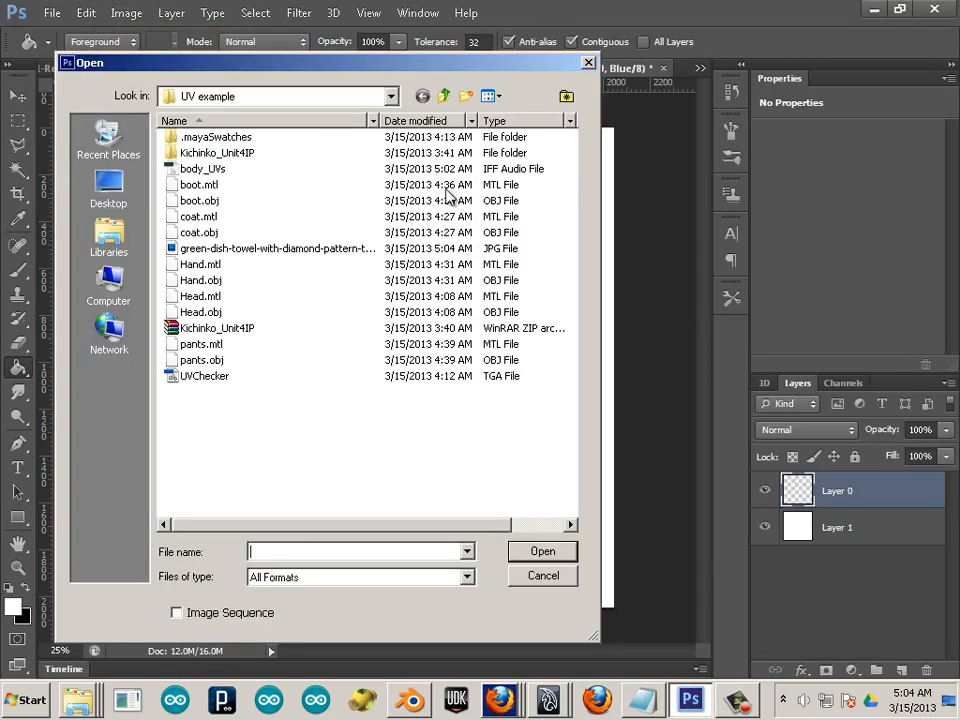
double_click(246, 249)
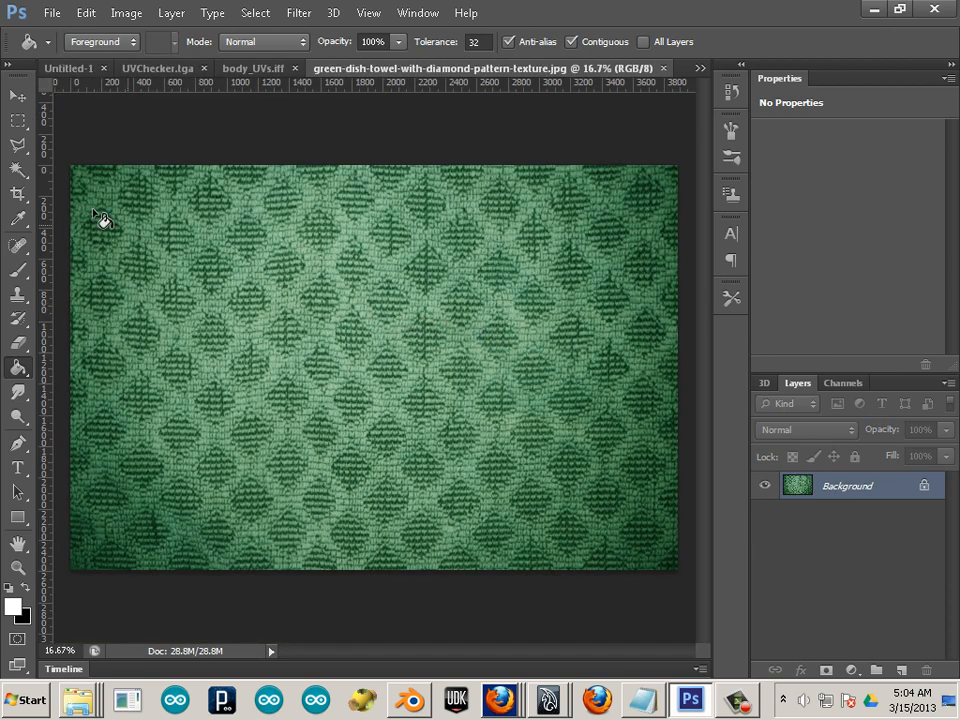
Select the entire green fabric image with the Rectangular Marquee tool and copy it
left_click(18, 120)
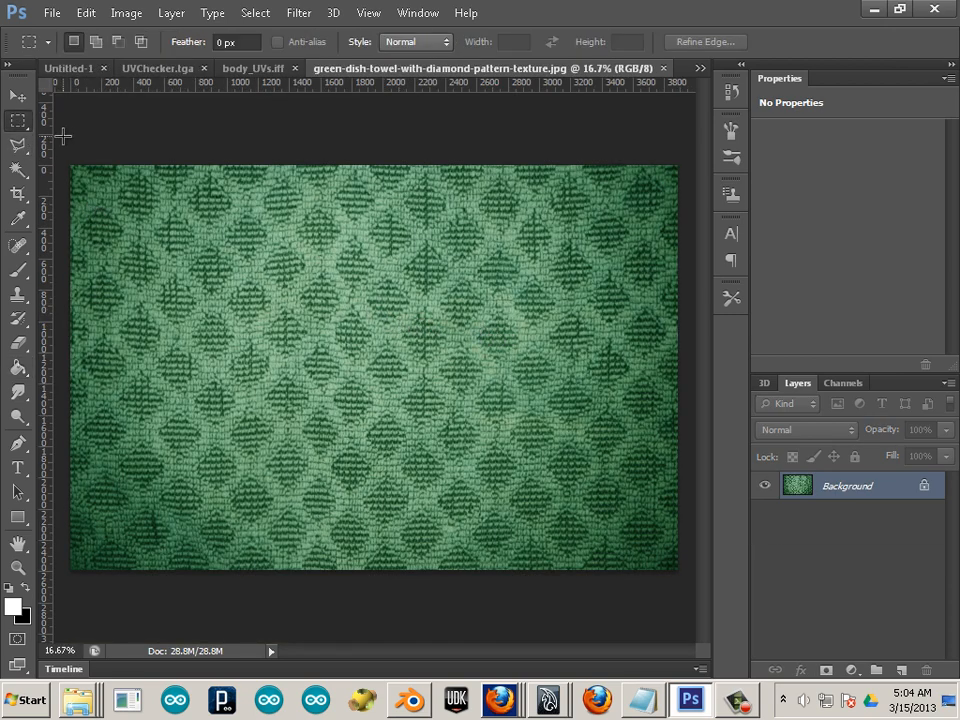
left_click_drag(62, 145, 684, 576)
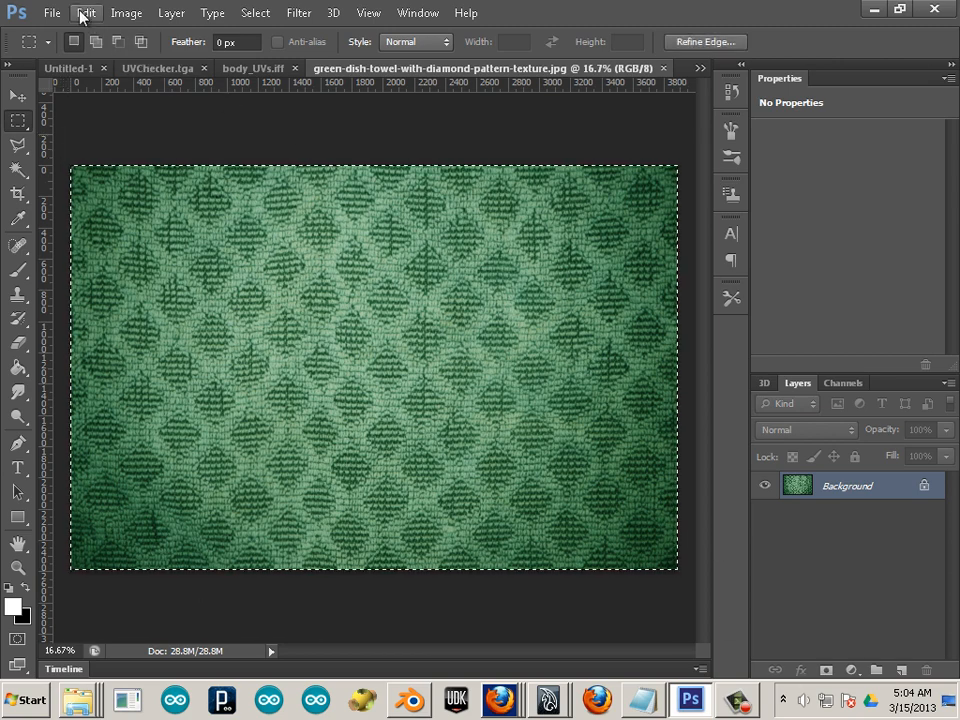
left_click(86, 13)
left_click(88, 130)
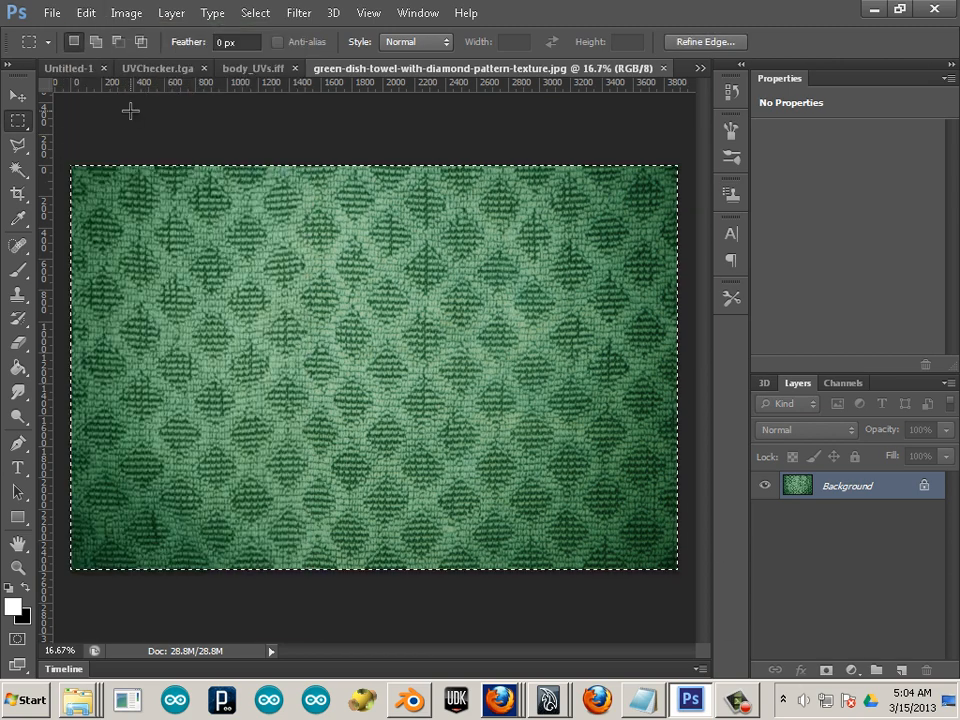
Try to paste the copied green fabric image into body_UVs
left_click(251, 69)
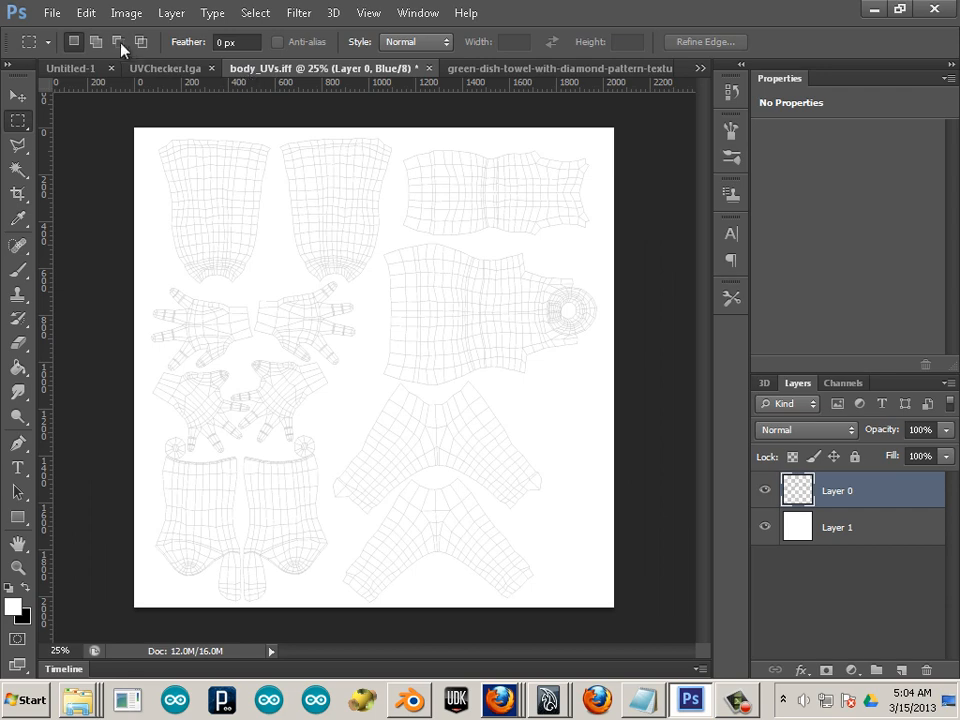
left_click(86, 13)
left_click(129, 162)
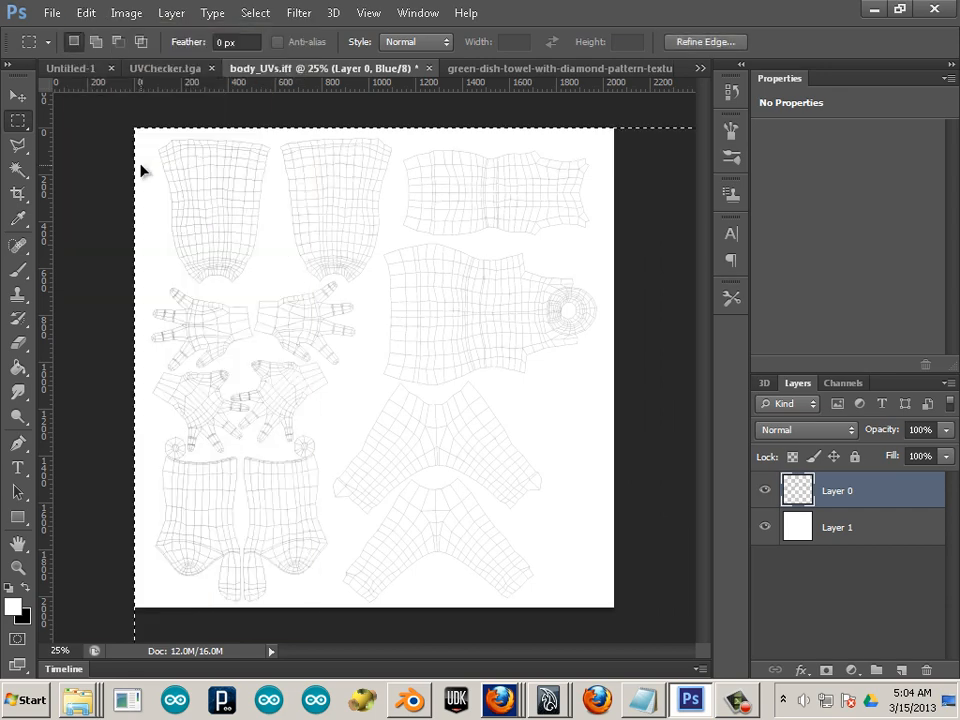
left_click(261, 193)
Duplicate the Background layer of the green-dish-towel image into the body_UVs.iff document and switch to that document
left_click(491, 70)
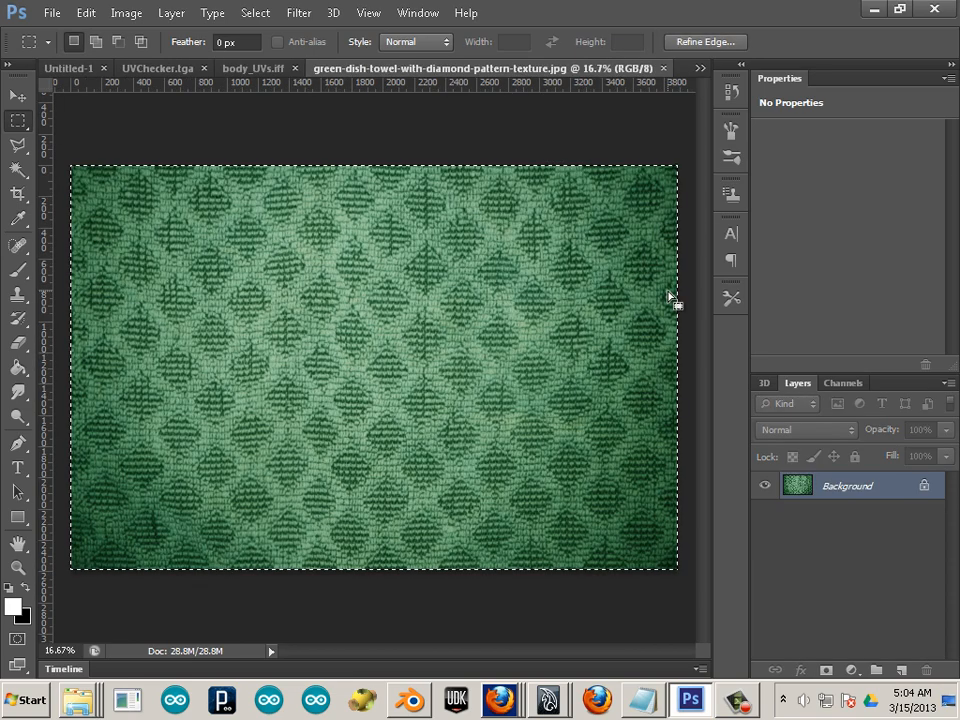
right_click(855, 488)
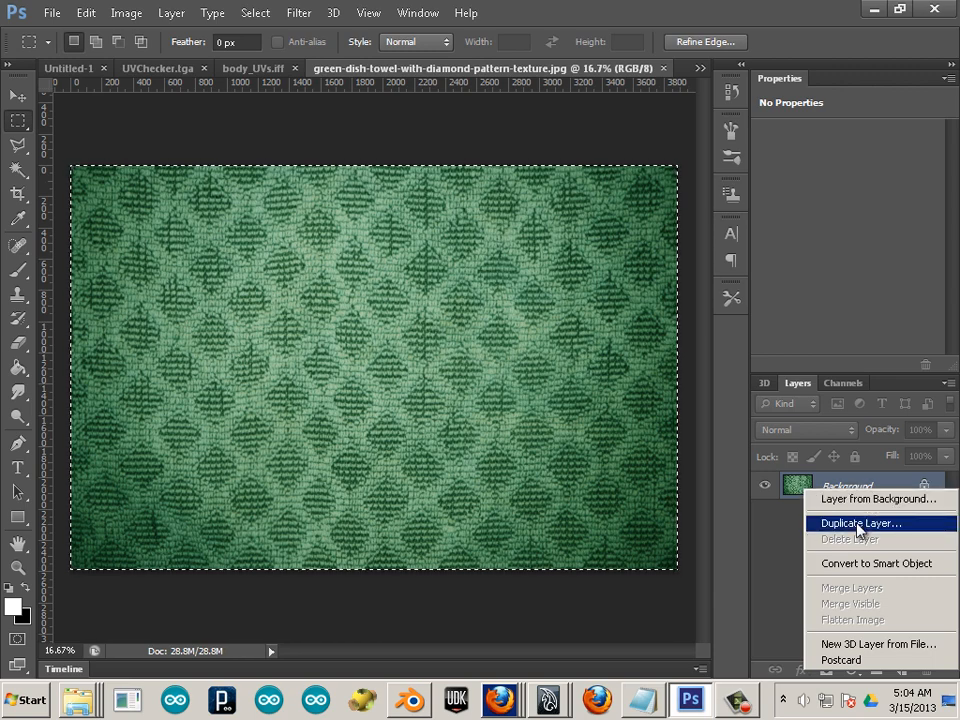
left_click(858, 525)
left_click(573, 282)
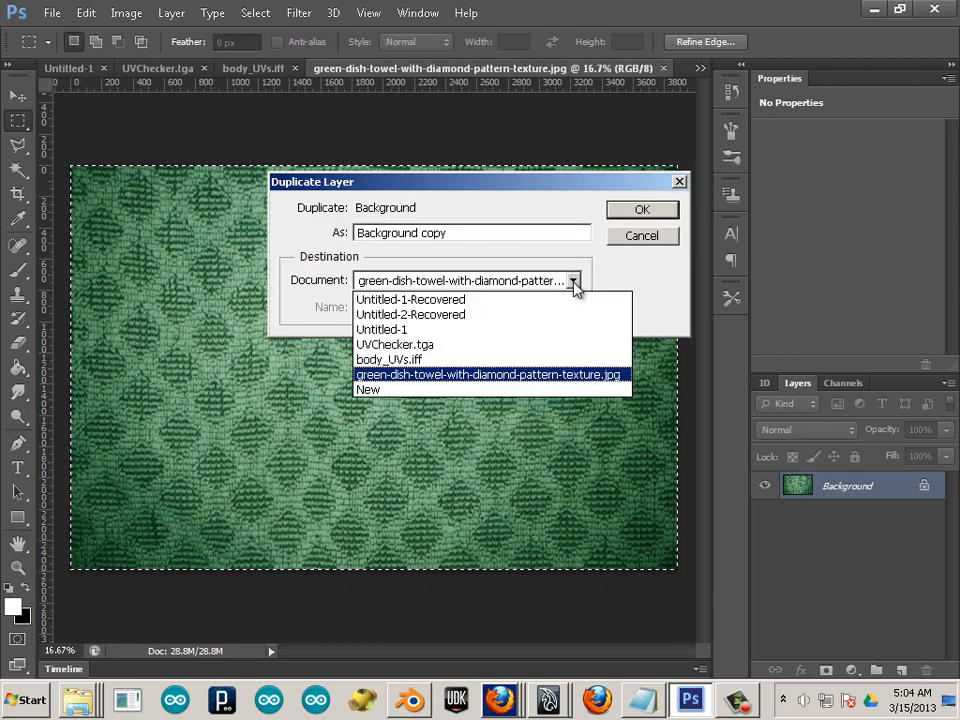
left_click(385, 359)
left_click(645, 209)
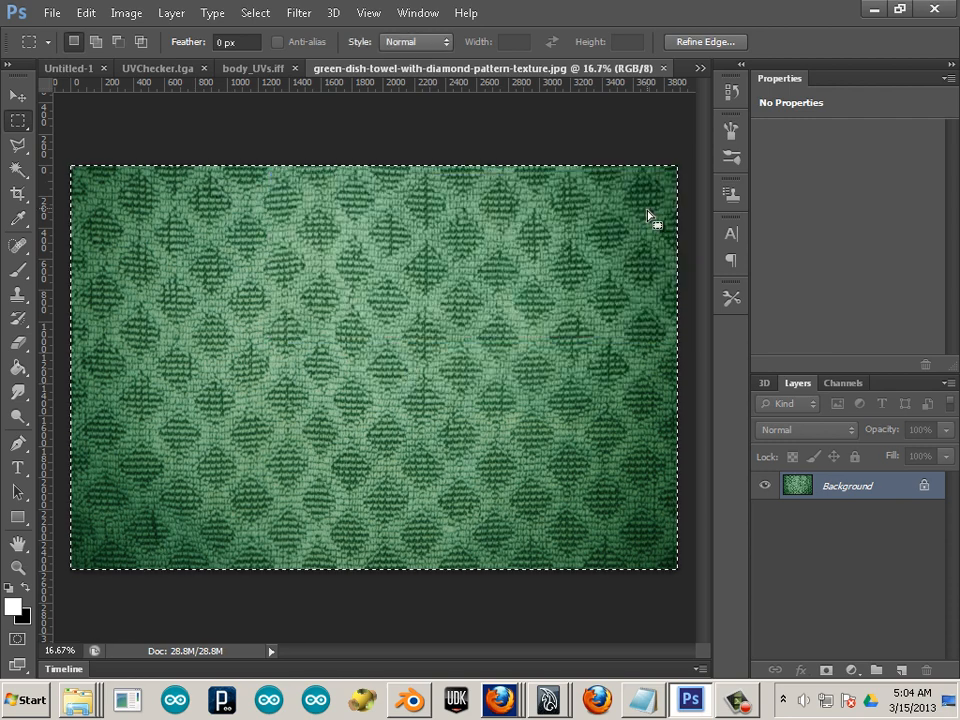
left_click(272, 68)
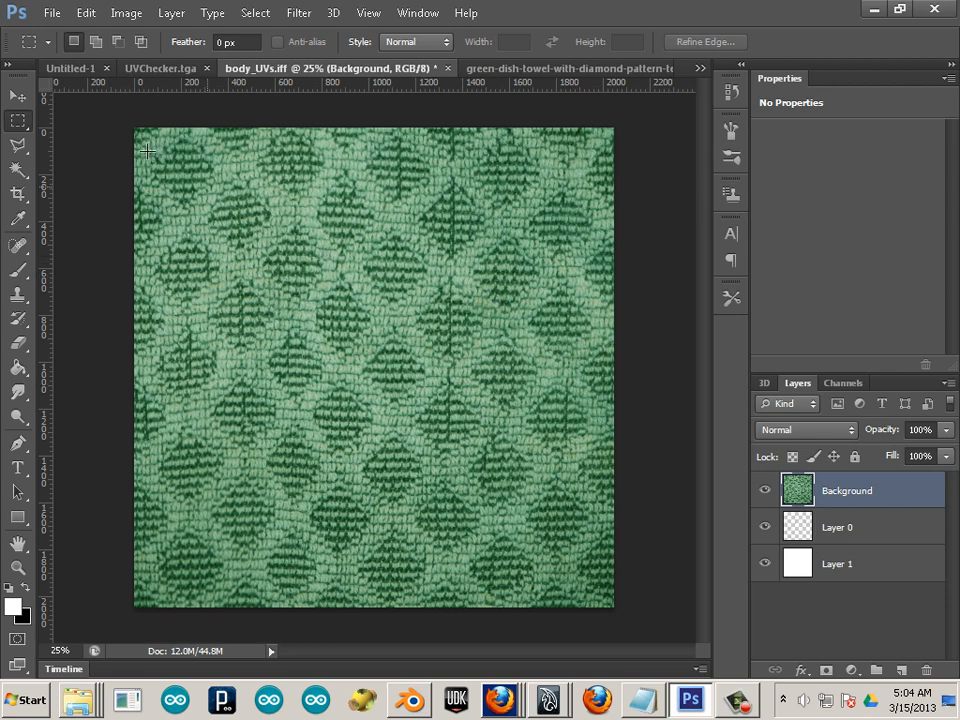
Scale the fabric layer down to about 20% with the Move tool's transform controls and place it near the middle of the UV layout
left_click(19, 96)
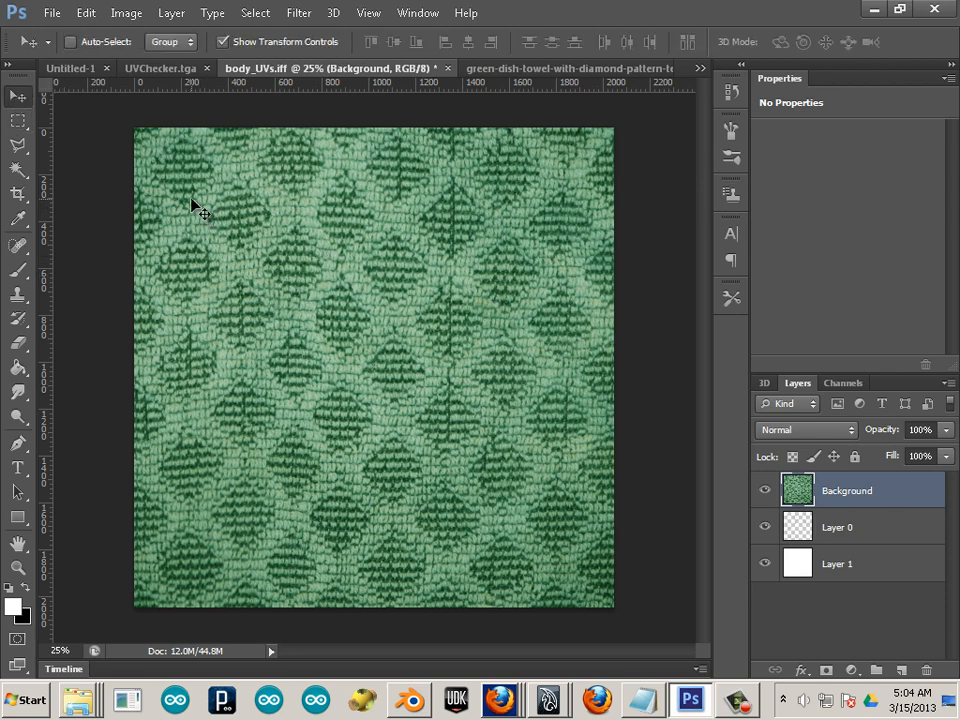
left_click_drag(195, 208, 370, 368)
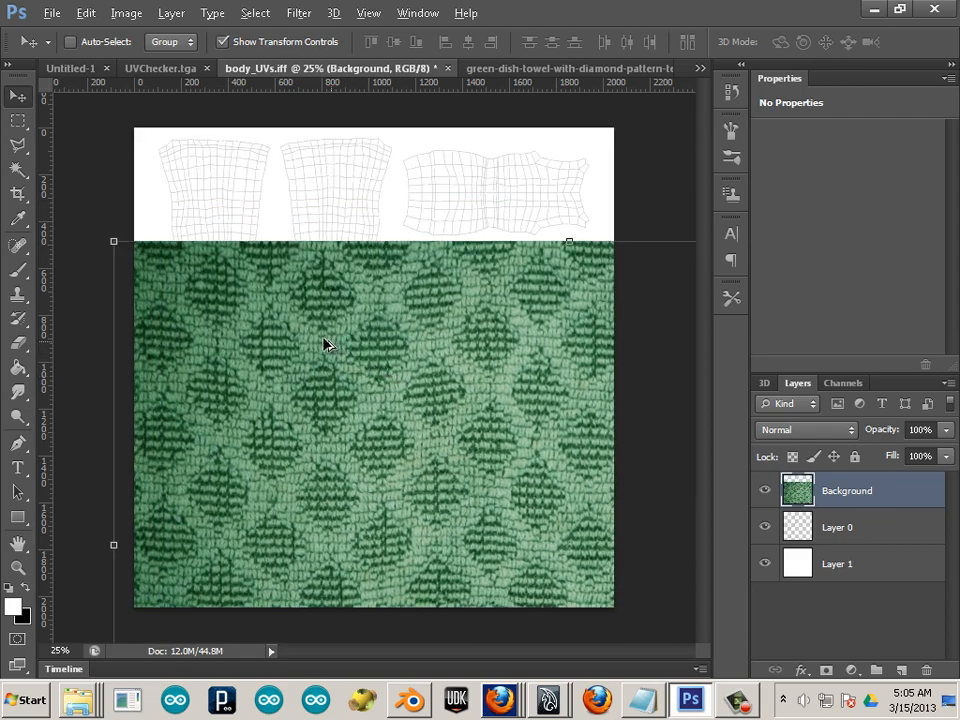
key("alt")
left_click_drag(113, 240, 444, 406)
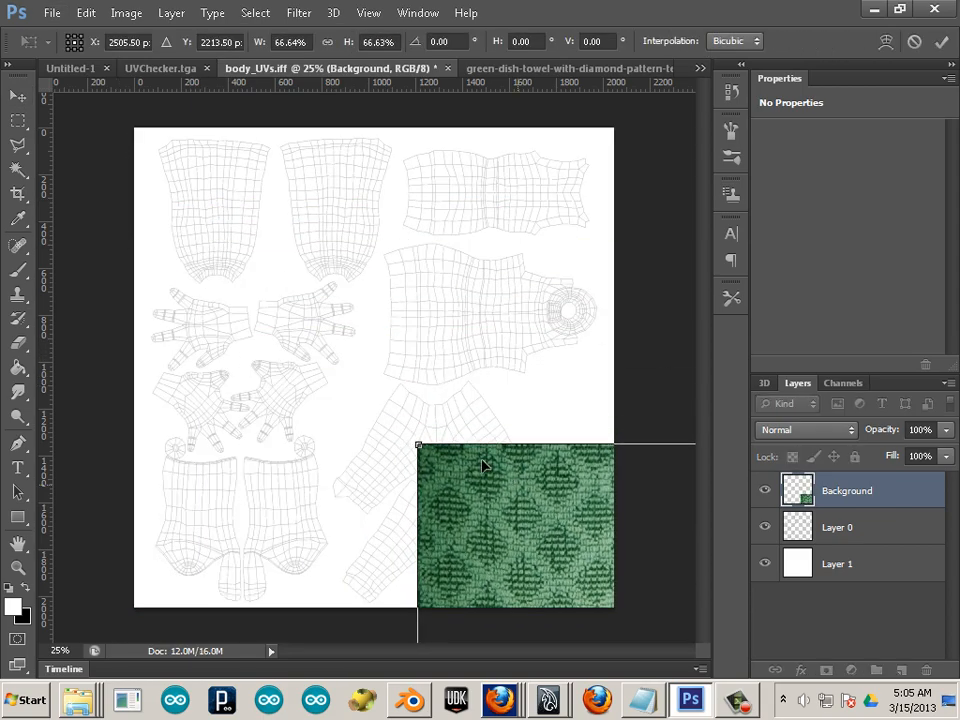
left_click_drag(482, 465, 213, 277)
left_click_drag(168, 246, 467, 444)
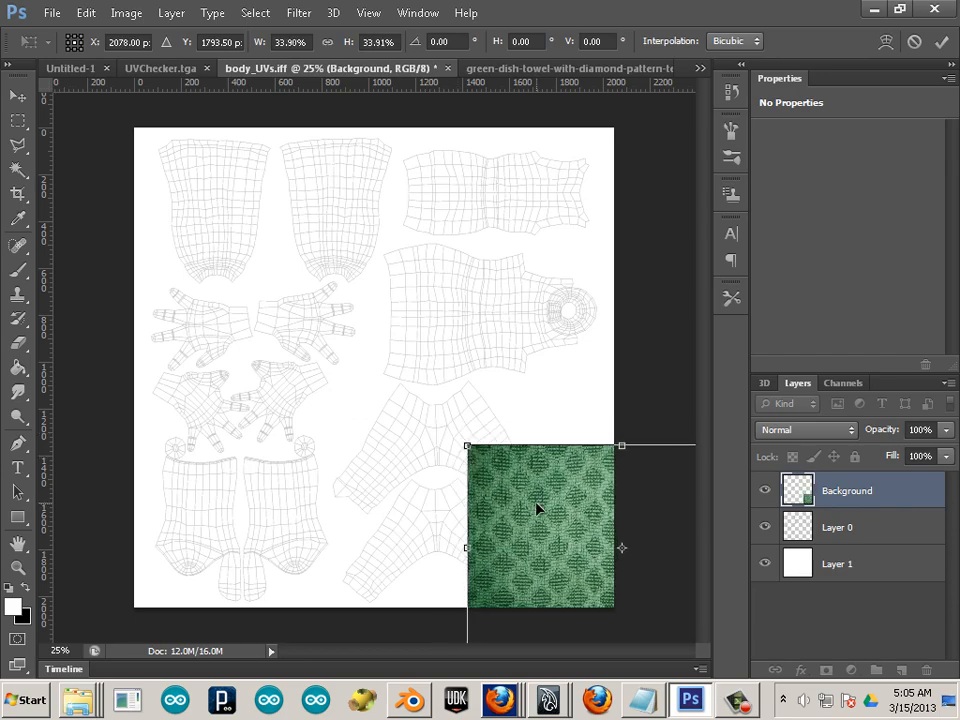
left_click_drag(536, 508, 290, 307)
left_click_drag(222, 248, 338, 340)
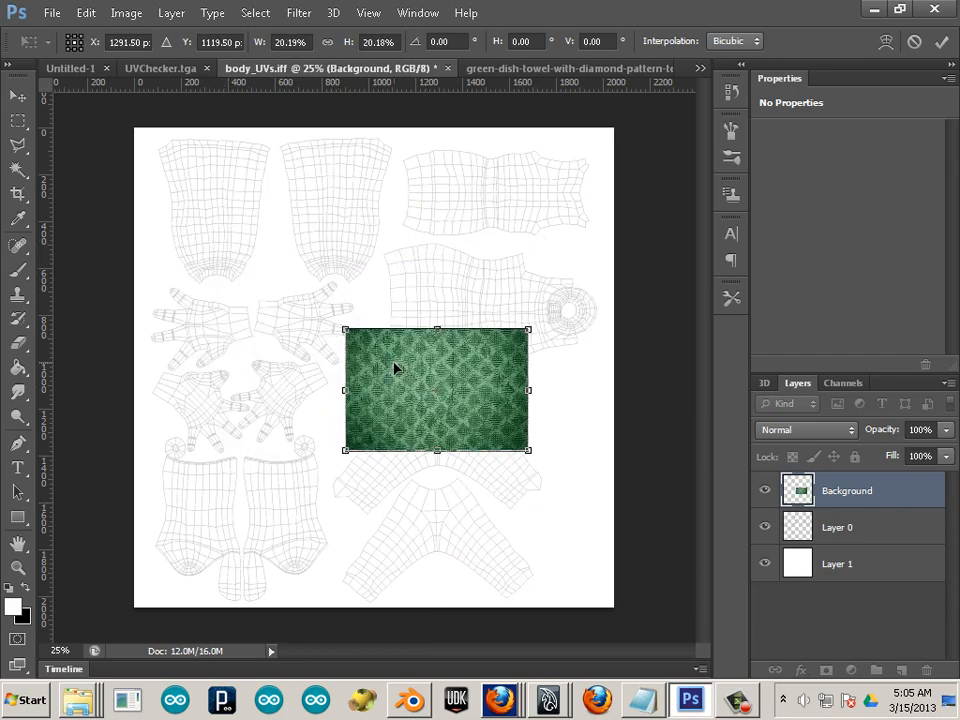
left_click_drag(395, 368, 306, 312)
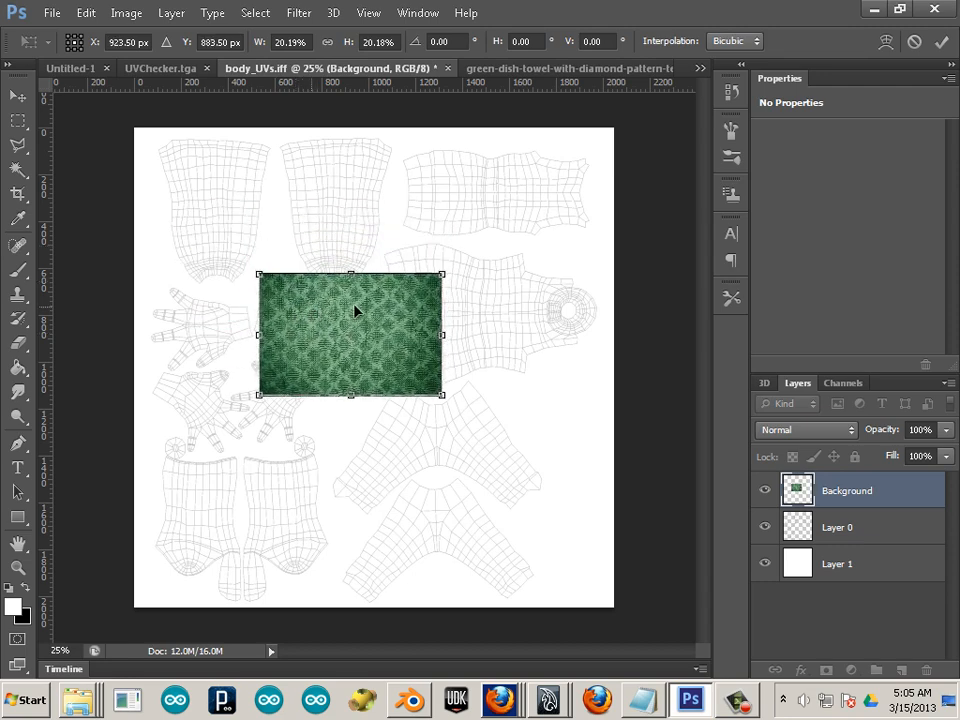
Rotate the fabric 90 degrees, scale it to about 18.6% over the waist end of the torso UV shell and apply the transformation
left_click_drag(461, 262, 435, 455)
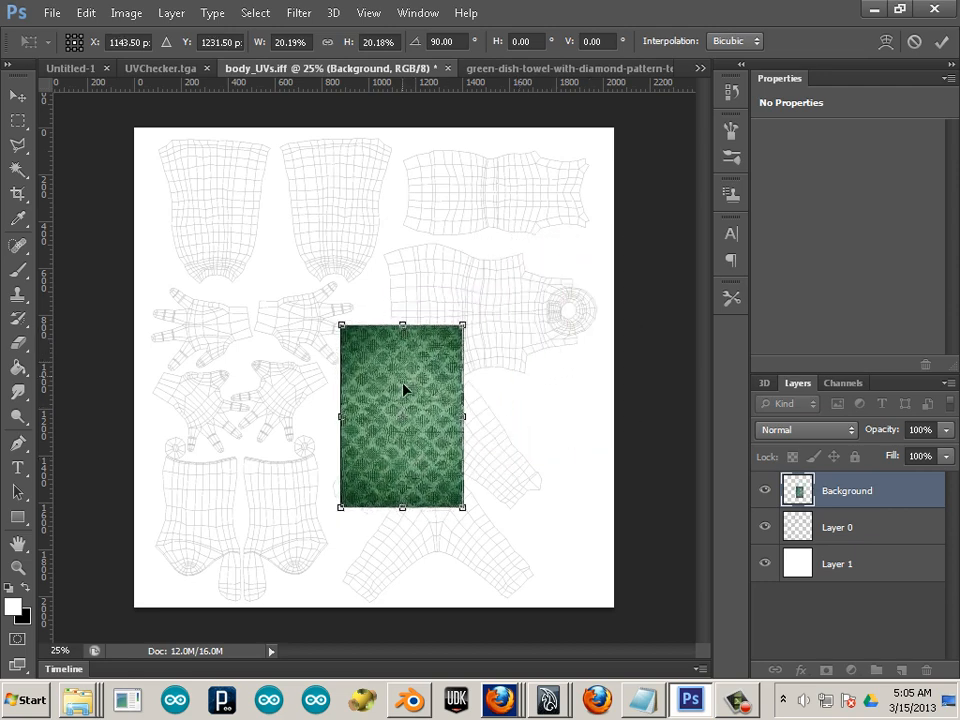
left_click_drag(404, 390, 415, 292)
left_click_drag(477, 217, 467, 232)
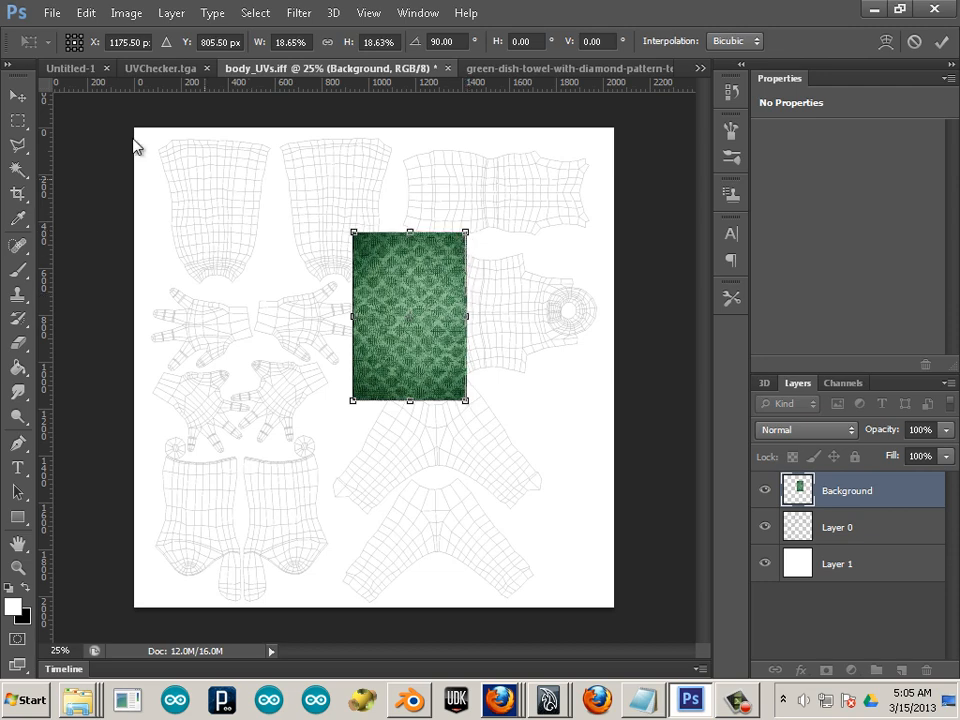
left_click(17, 95)
left_click(400, 275)
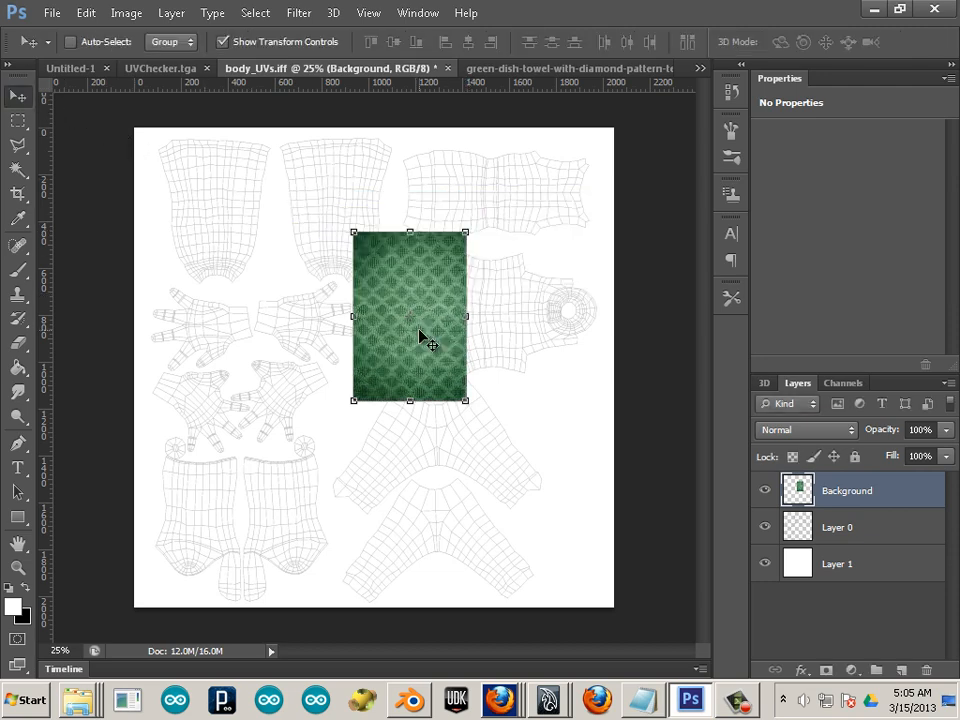
Move the fabric piece aside to uncover the large torso UV shell, and place it back over the shell's waist end
mouse_move(419, 334)
left_mouse_down()
mouse_move(339, 229)
mouse_move(542, 355)
mouse_move(336, 229)
mouse_move(354, 230)
mouse_move(231, 231)
mouse_move(424, 342)
left_mouse_up()
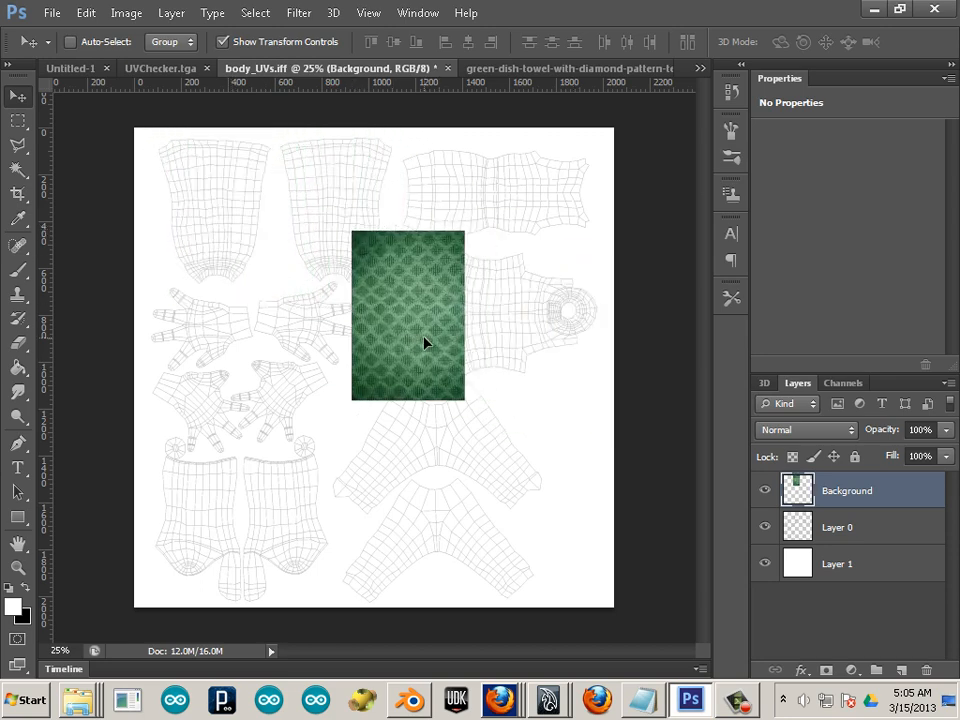
scroll(478, 354, "up", 3)
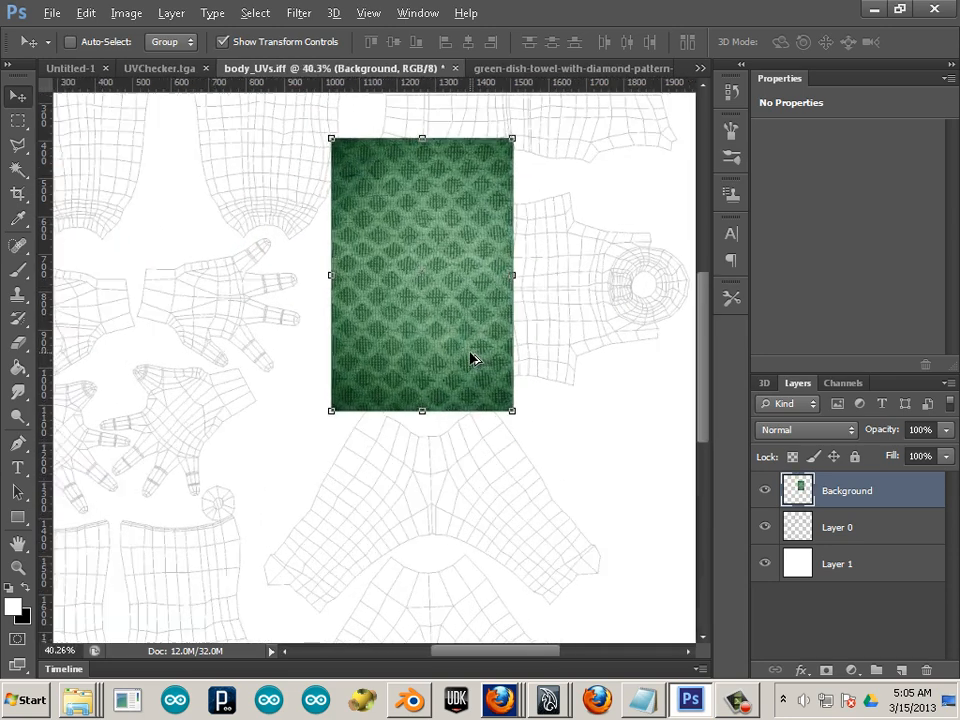
scroll(474, 360, "up", 2)
left_click_drag(457, 303, 444, 324)
left_click_drag(405, 264, 198, 500)
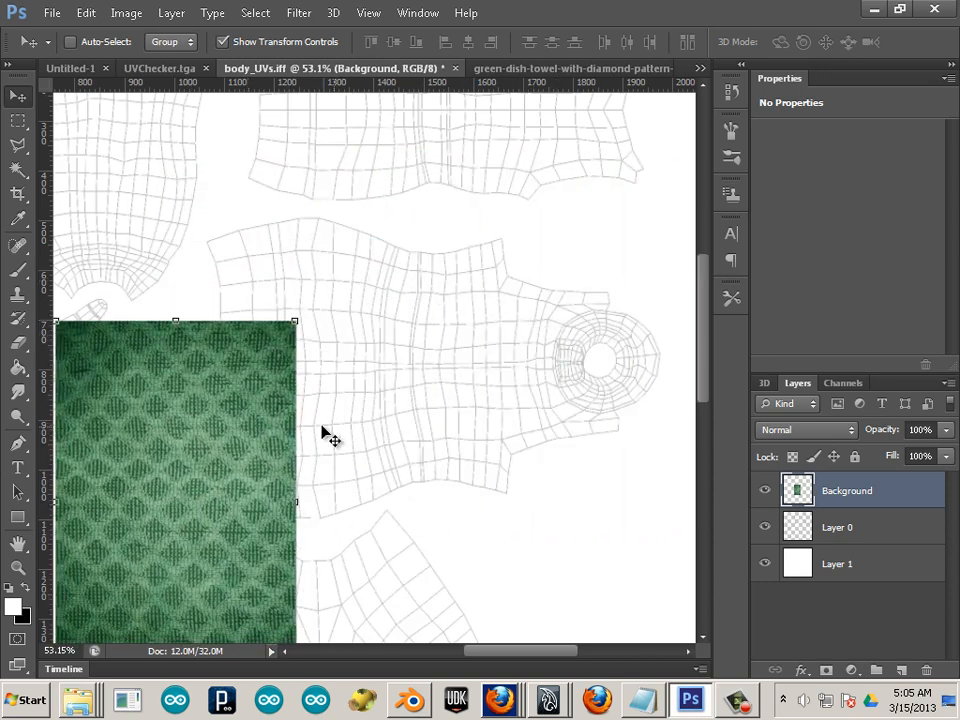
left_click_drag(261, 414, 366, 279)
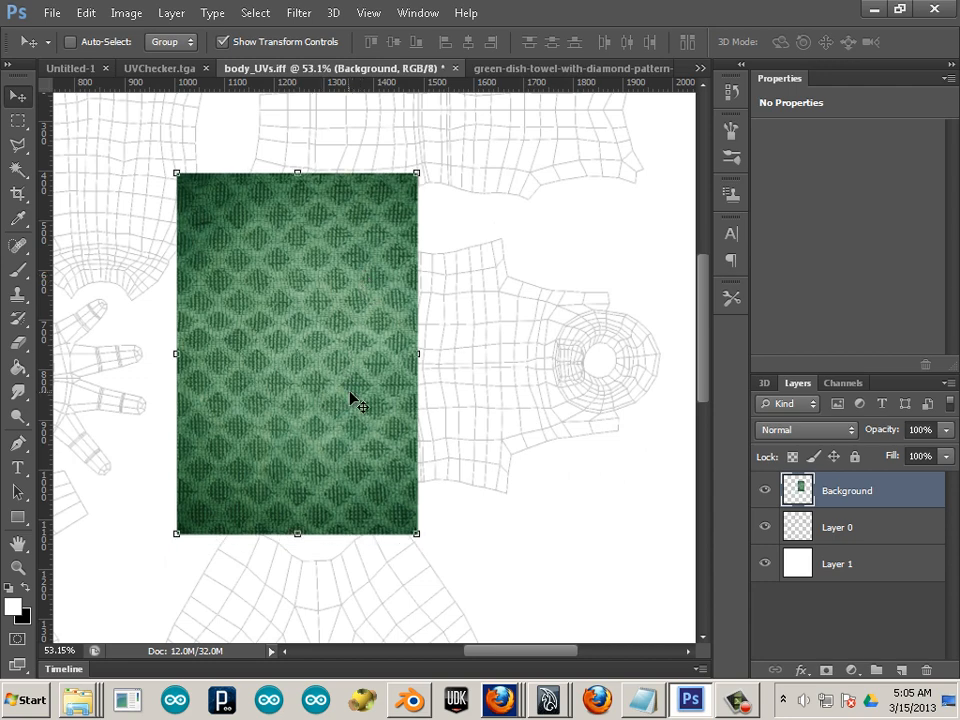
Scale the fabric piece to about 86.8%, position it over the waist end of the torso UV shell and apply the transformation
left_click_drag(498, 428, 388, 400)
left_click_drag(236, 392, 345, 400)
left_click_drag(396, 168, 373, 189)
left_click_drag(298, 326, 345, 306)
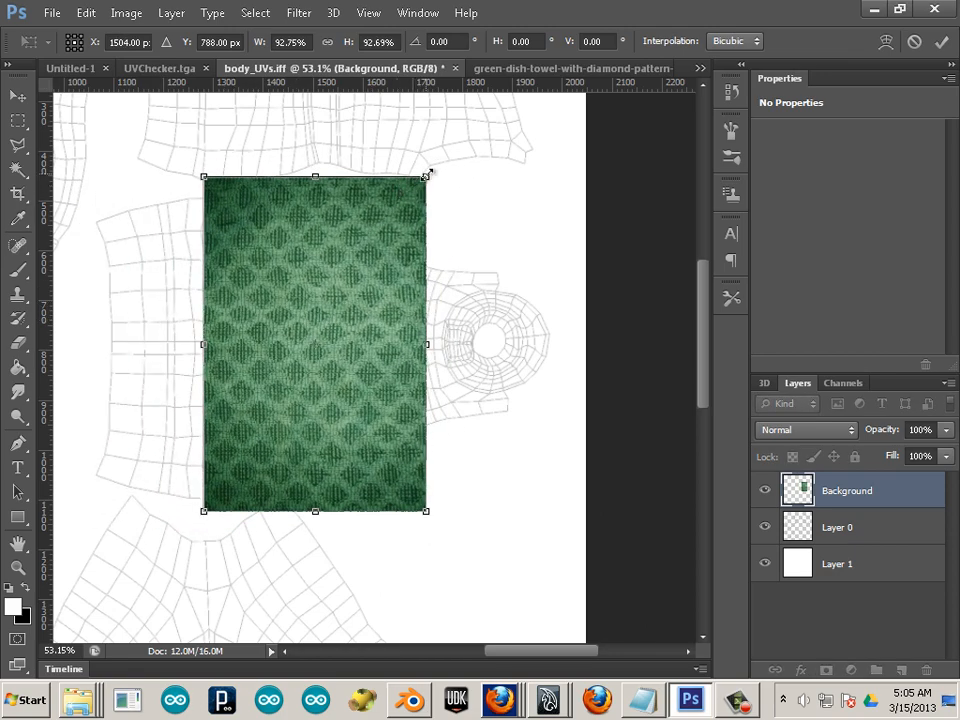
left_click_drag(422, 177, 403, 190)
left_click_drag(314, 344, 189, 334)
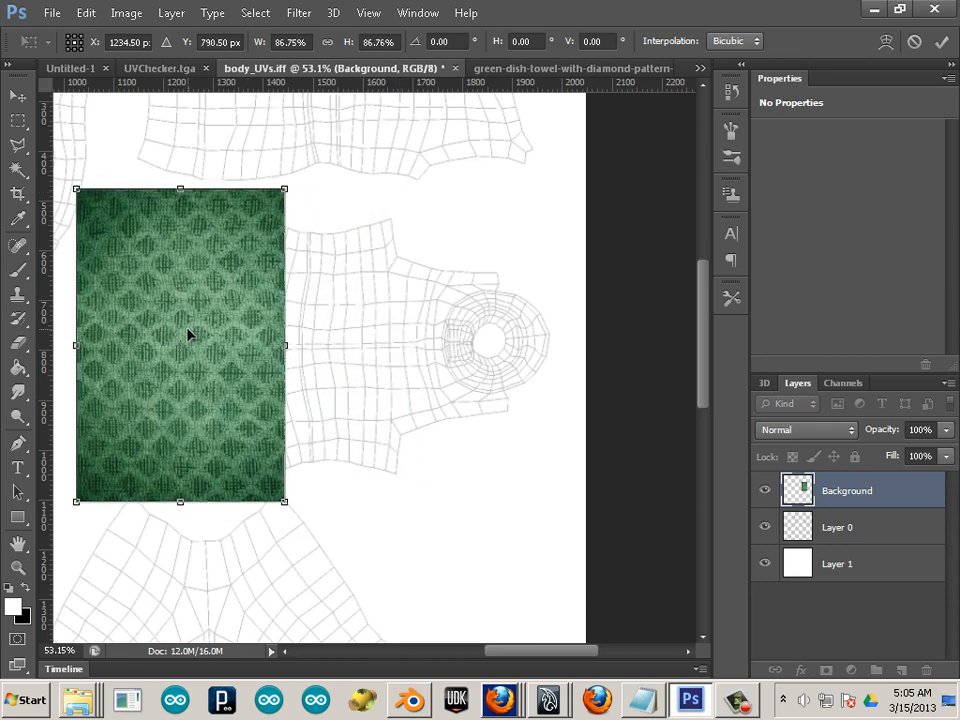
left_click(17, 96)
left_click(404, 278)
Duplicate the fabric piece towards the neck end of the torso UV shell, overlapping the first piece
left_click_drag(175, 366, 300, 374)
scroll(300, 374, "up", 5)
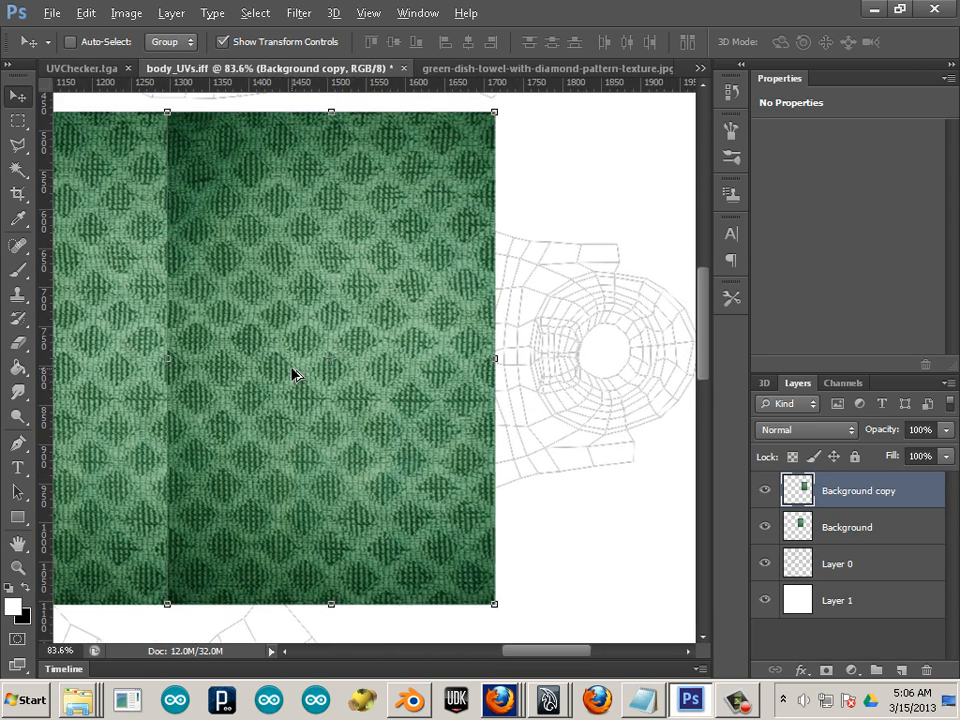
key("Right")
key("Right")
key("Right")
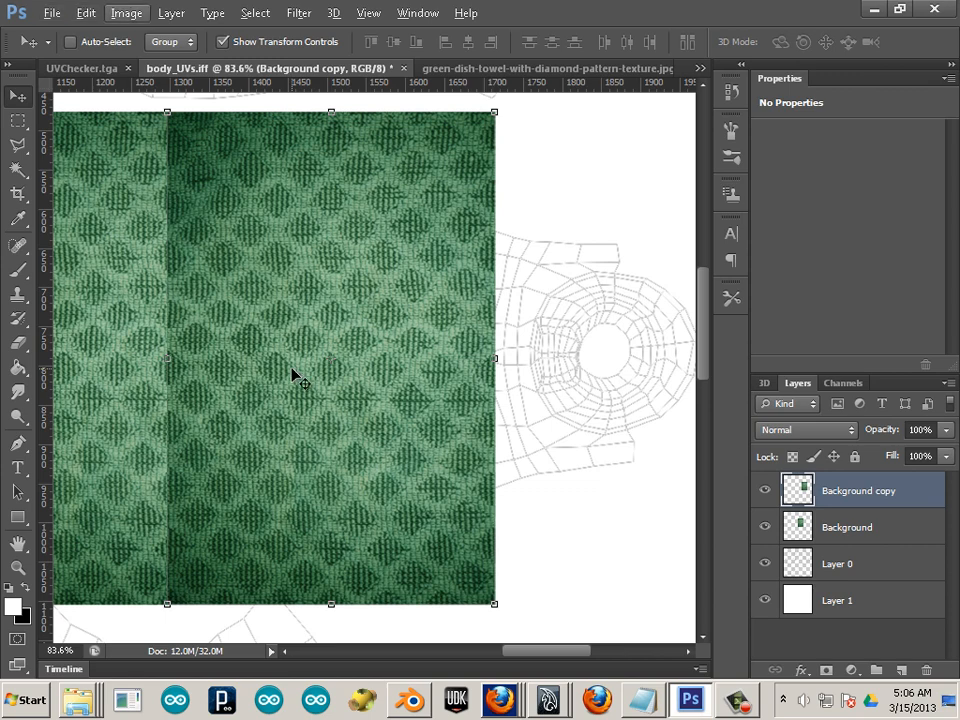
key("Escape")
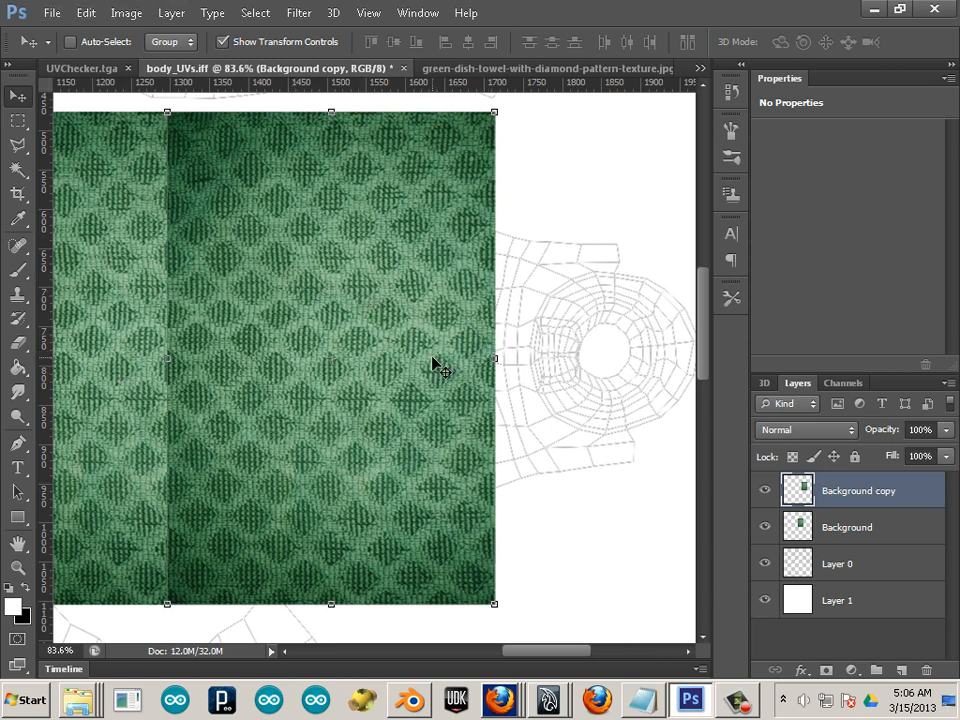
Nudge the fabric copy by a few pixels until its diamond pattern lines up with the first piece
key("Right")
key("Right")
key("Right")
key("Right")
key("Right")
key("Right")
key("Right")
key("Right")
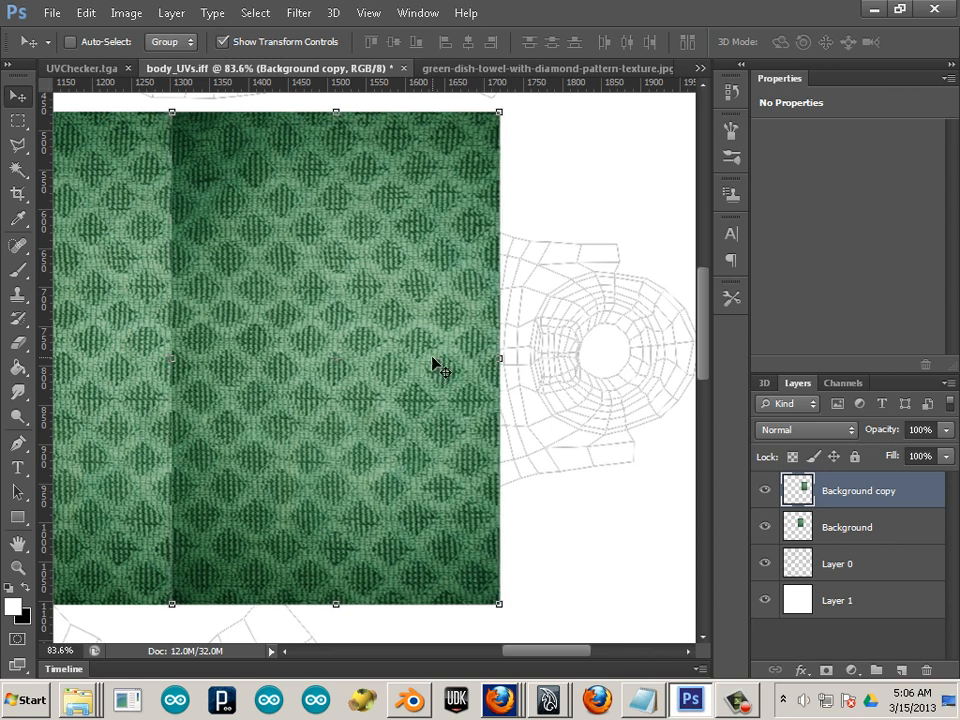
key("Left")
key("Left")
key("Left")
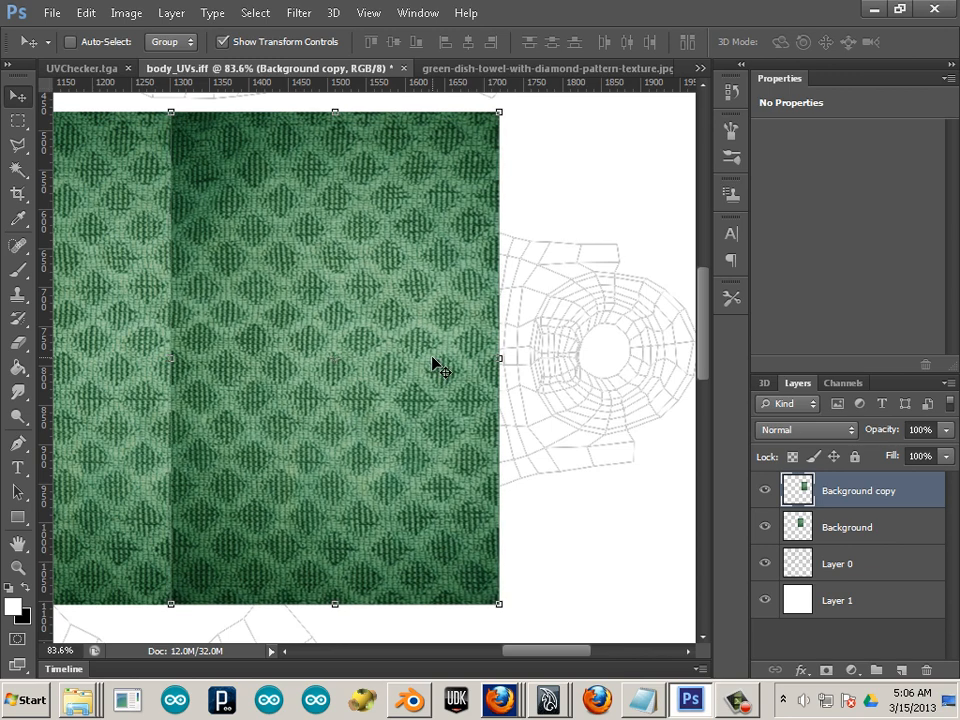
key("Up")
key("Up")
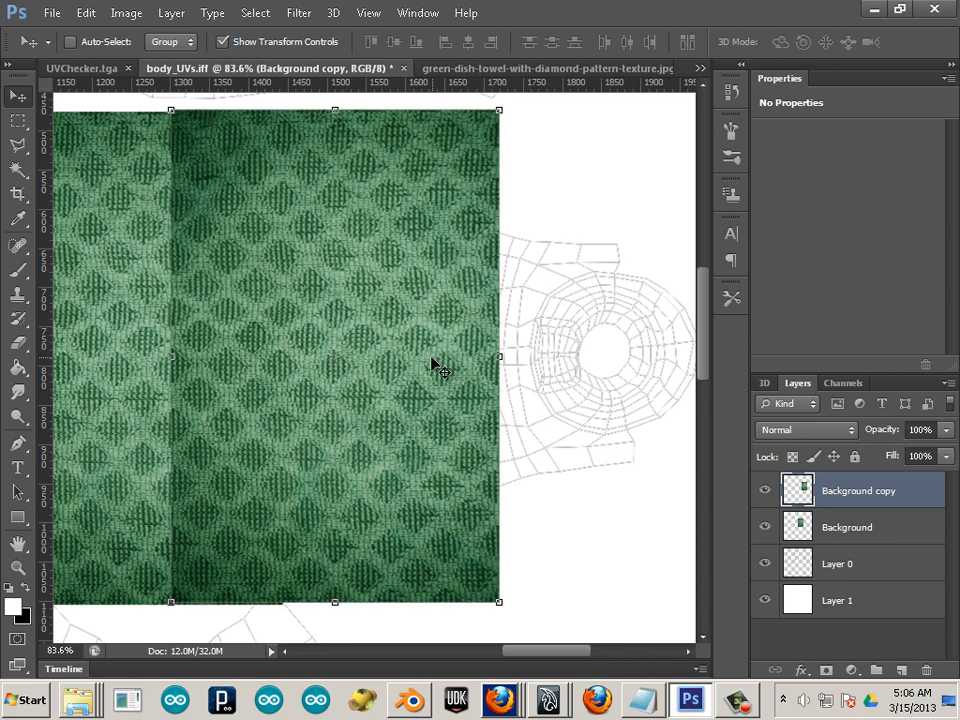
key("alt")
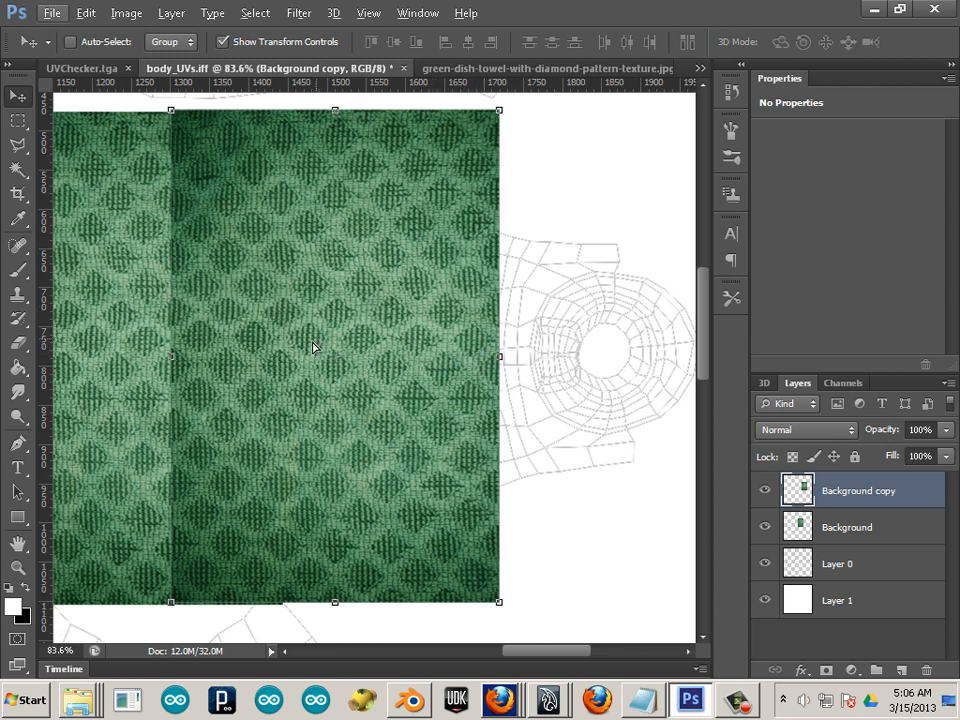
mouse_move(313, 347)
left_mouse_down()
mouse_move(317, 360)
mouse_move(317, 350)
left_mouse_up()
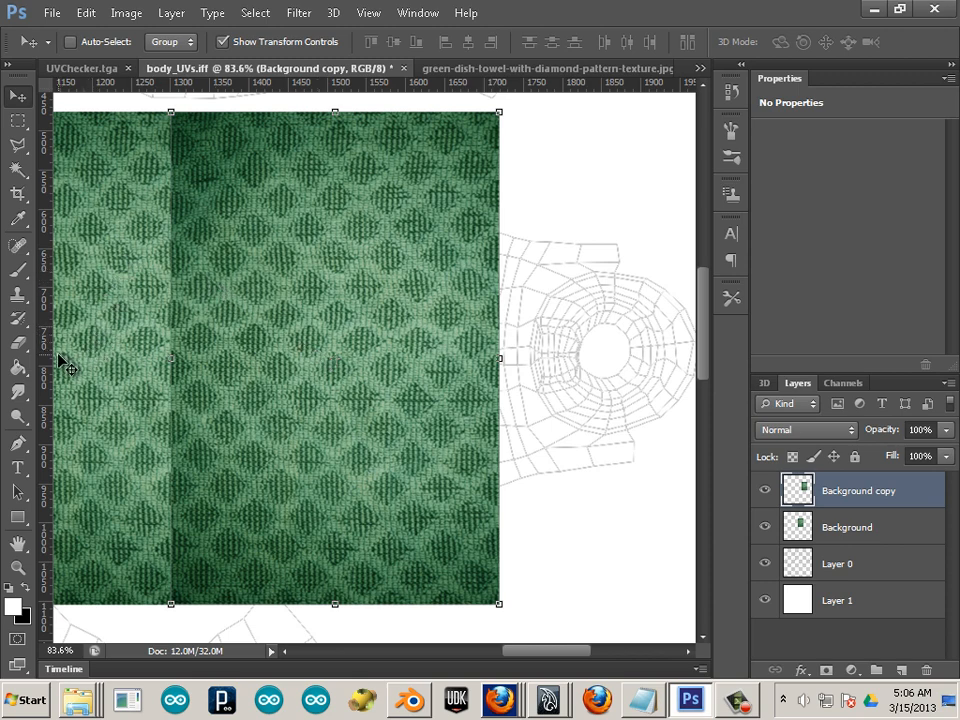
Set up the Eraser with the rough-edged 17 px brush tip
left_click(18, 342)
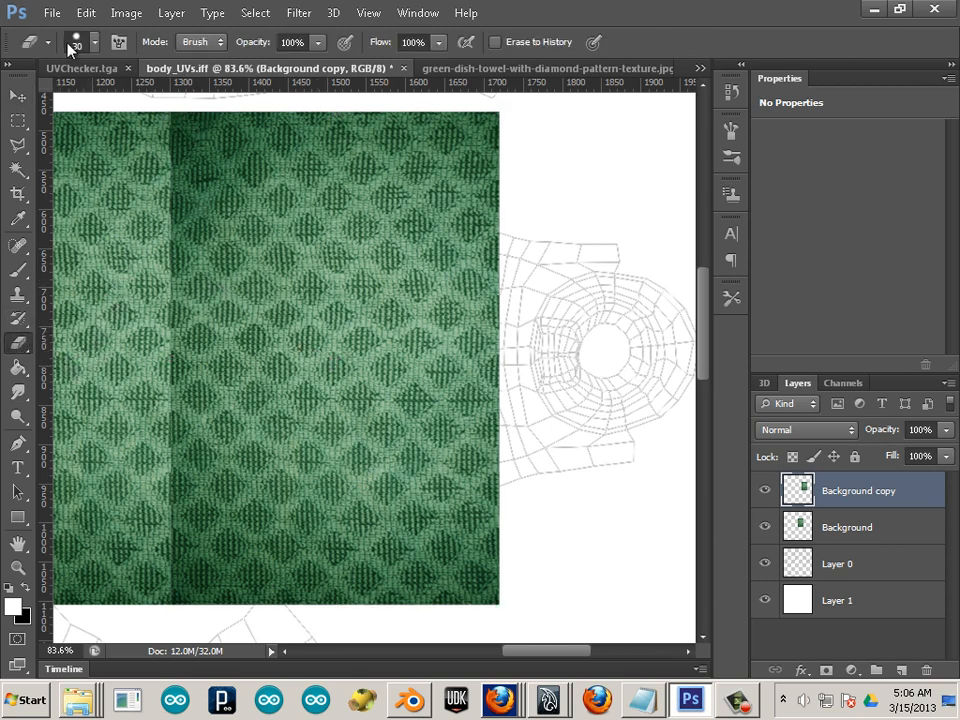
left_click(96, 43)
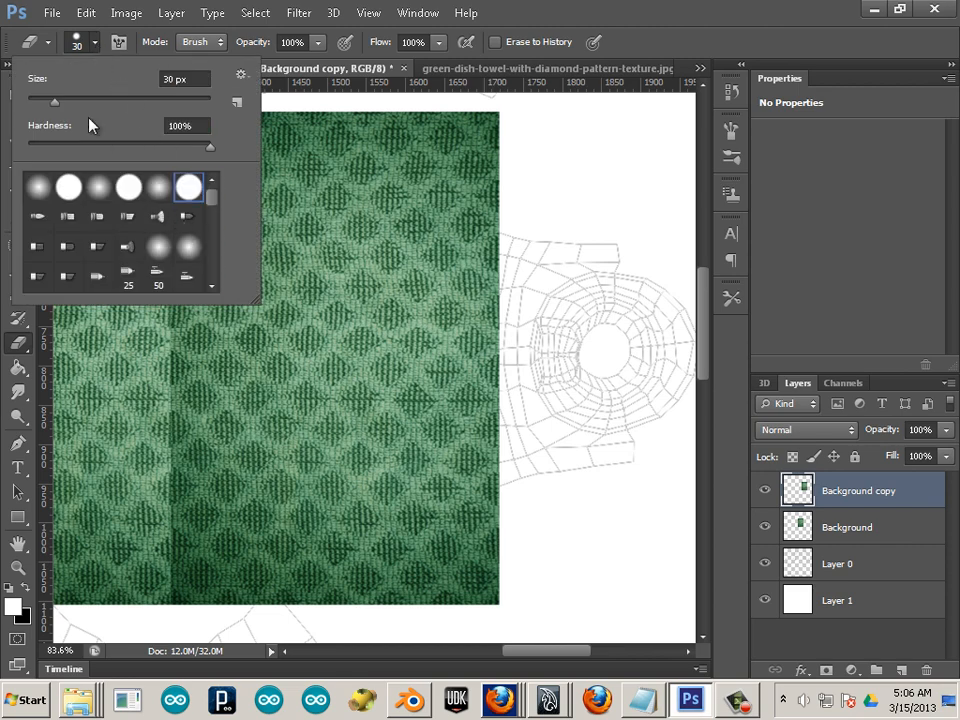
left_click(495, 58)
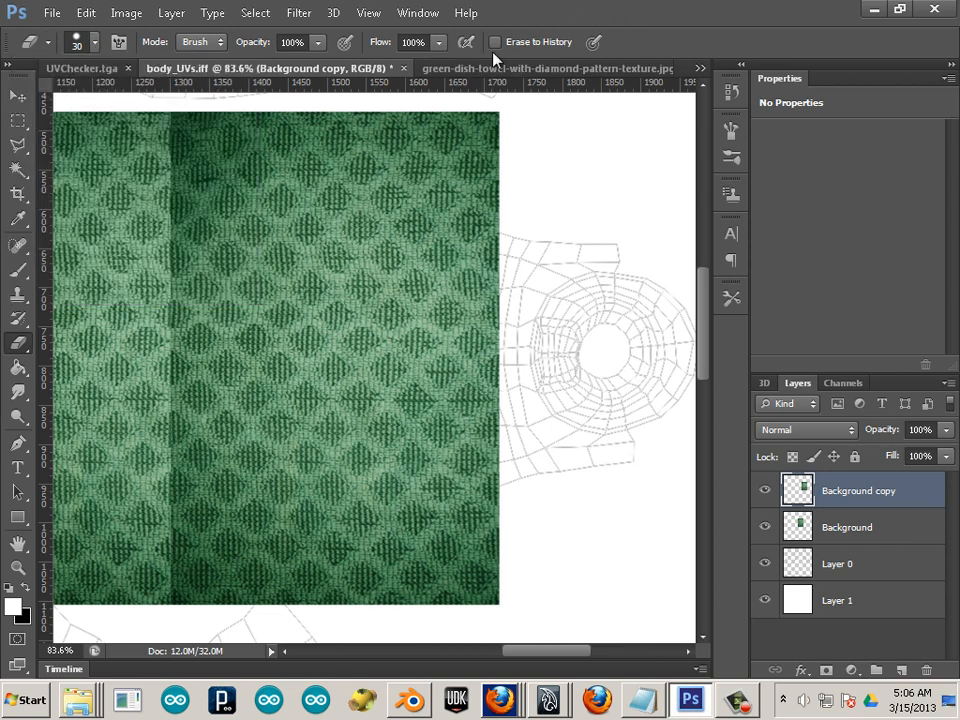
left_click(96, 43)
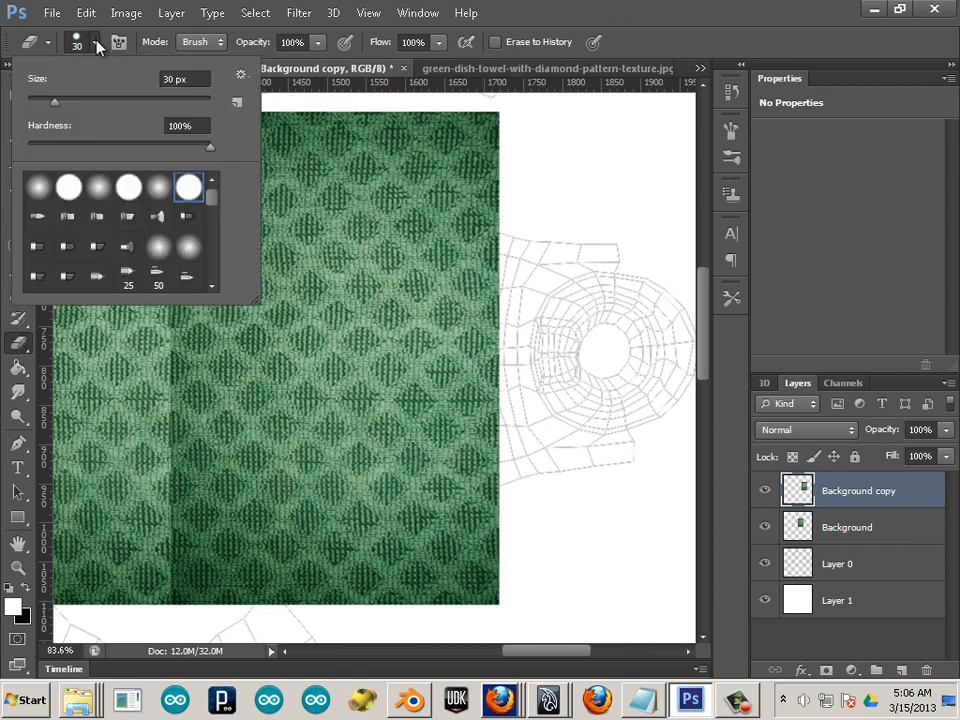
scroll(192, 192, "down", 4)
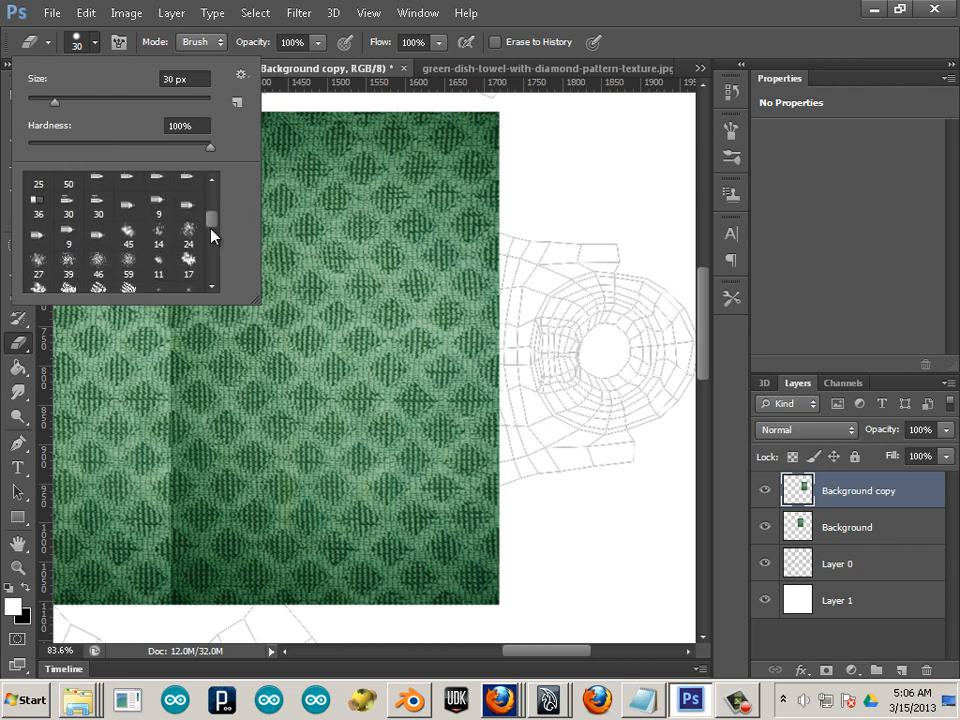
left_click(190, 262)
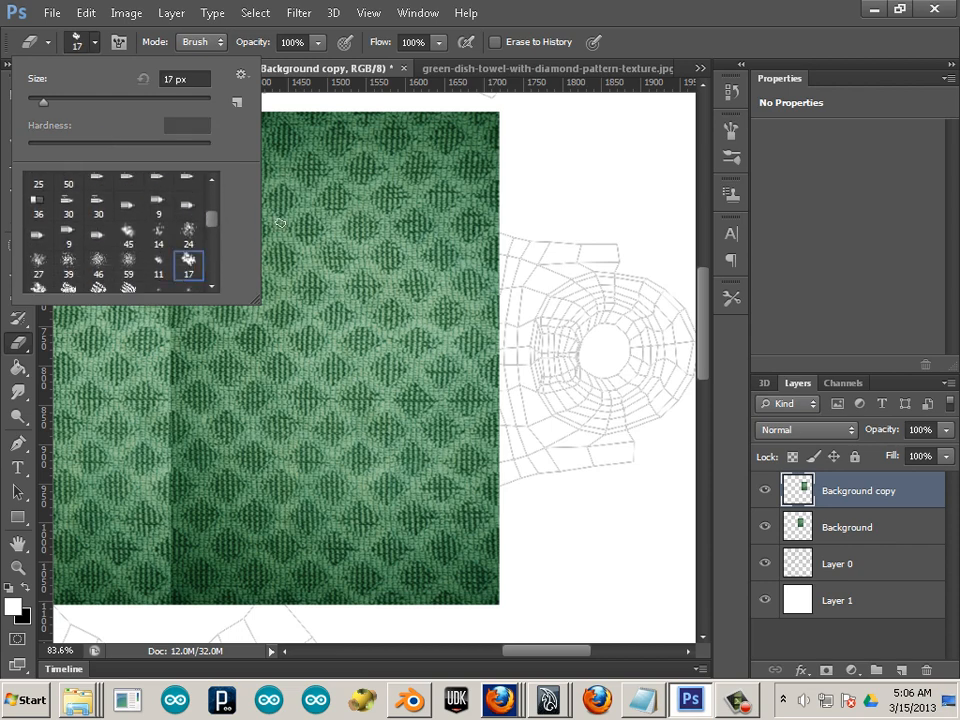
left_click(580, 9)
Enable Shape Dynamics for the eraser brush and set its Angle Jitter to 100%
left_click(412, 13)
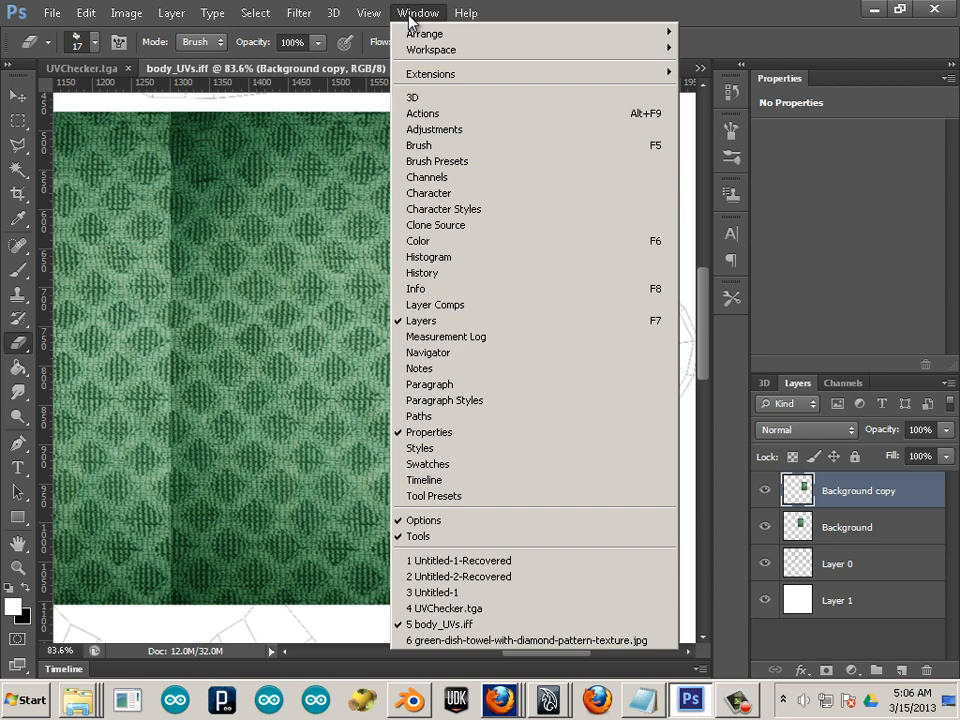
left_click(455, 146)
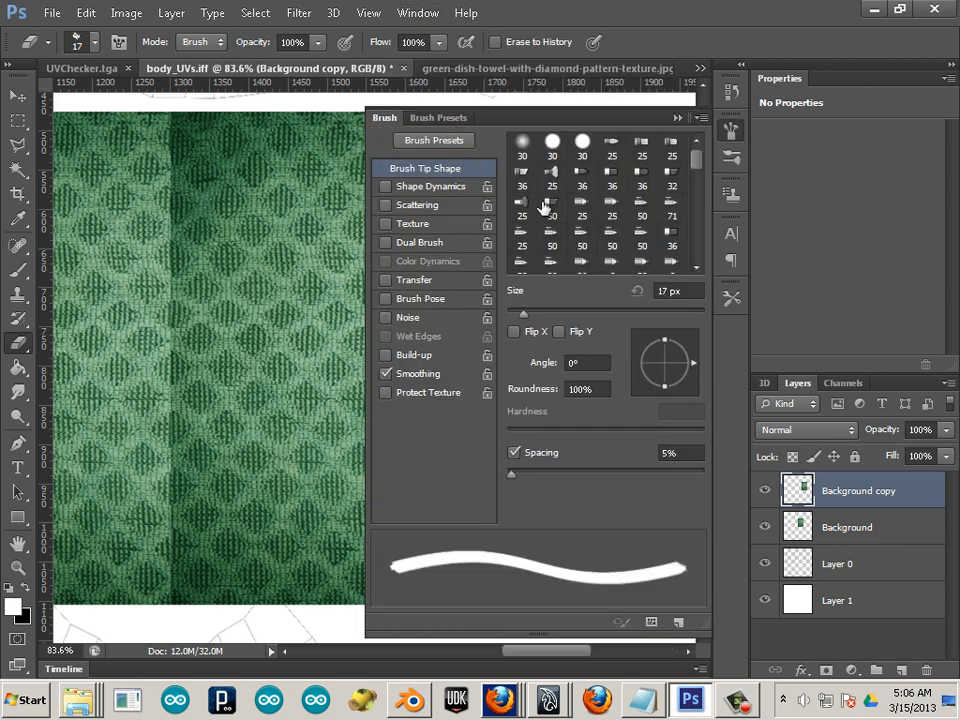
left_click(428, 189)
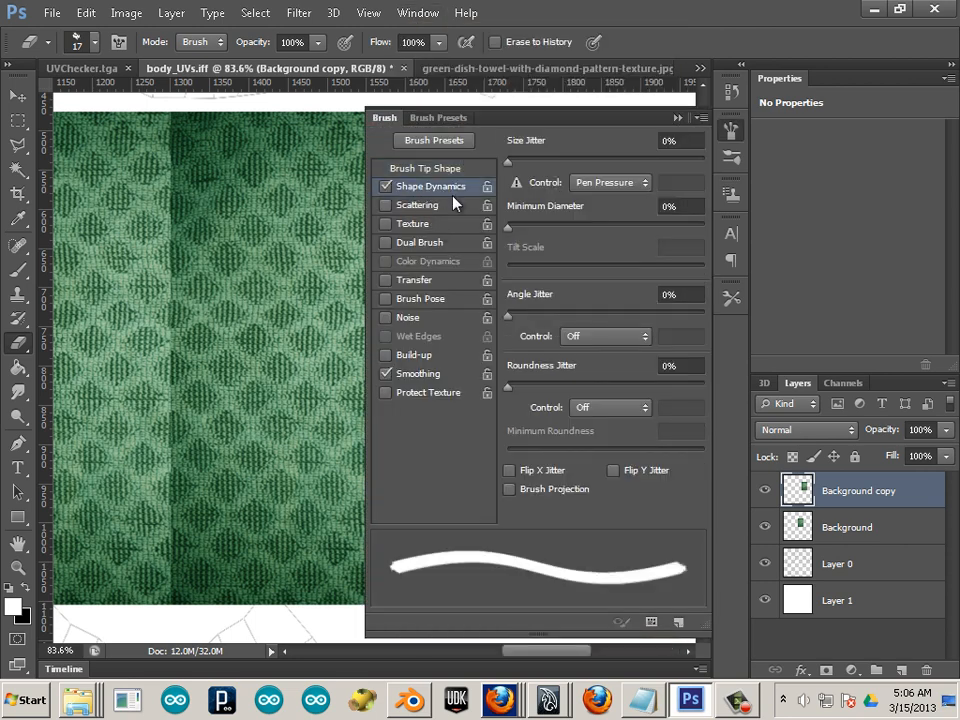
left_click_drag(567, 322, 730, 349)
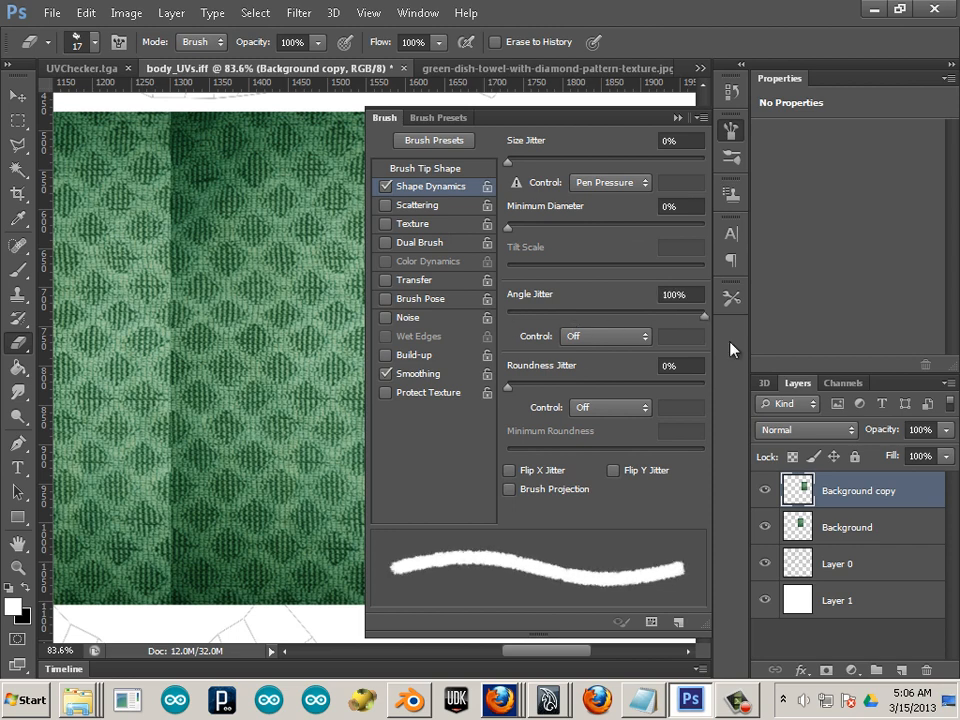
left_click(677, 118)
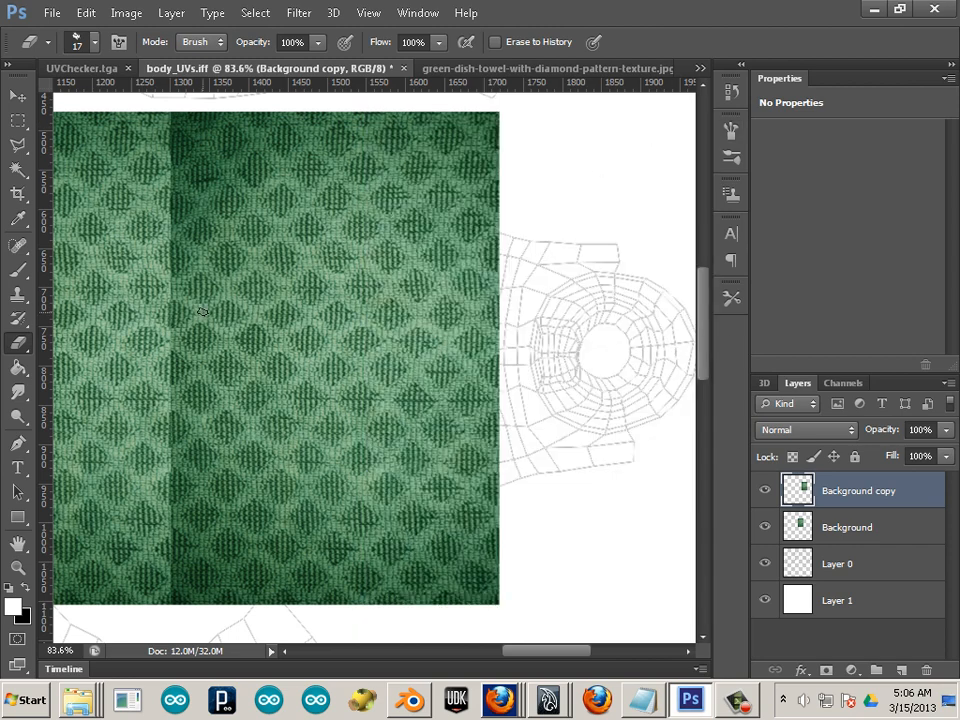
Enlarge the eraser to 100 px and erase the fabric copy's hard edge along the seam over the first piece
key("bracketright")
key("bracketright")
key("bracketright")
key("bracketright")
key("bracketright")
key("bracketright")
key("bracketright")
key("bracketright")
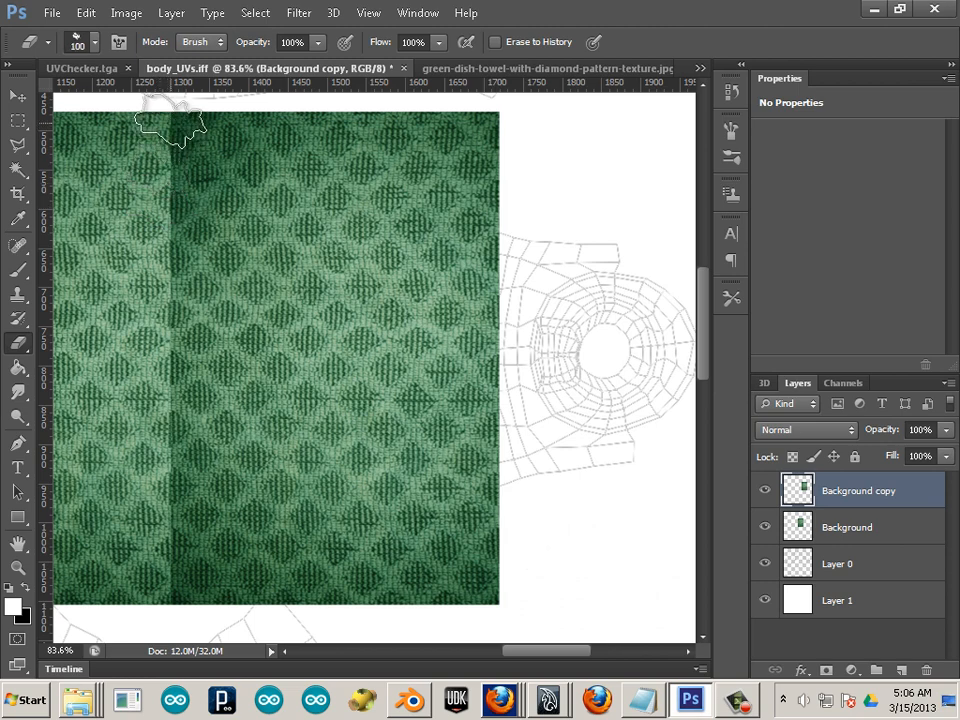
mouse_move(171, 120)
left_mouse_down()
mouse_move(183, 382)
mouse_move(160, 530)
mouse_move(165, 597)
left_mouse_up()
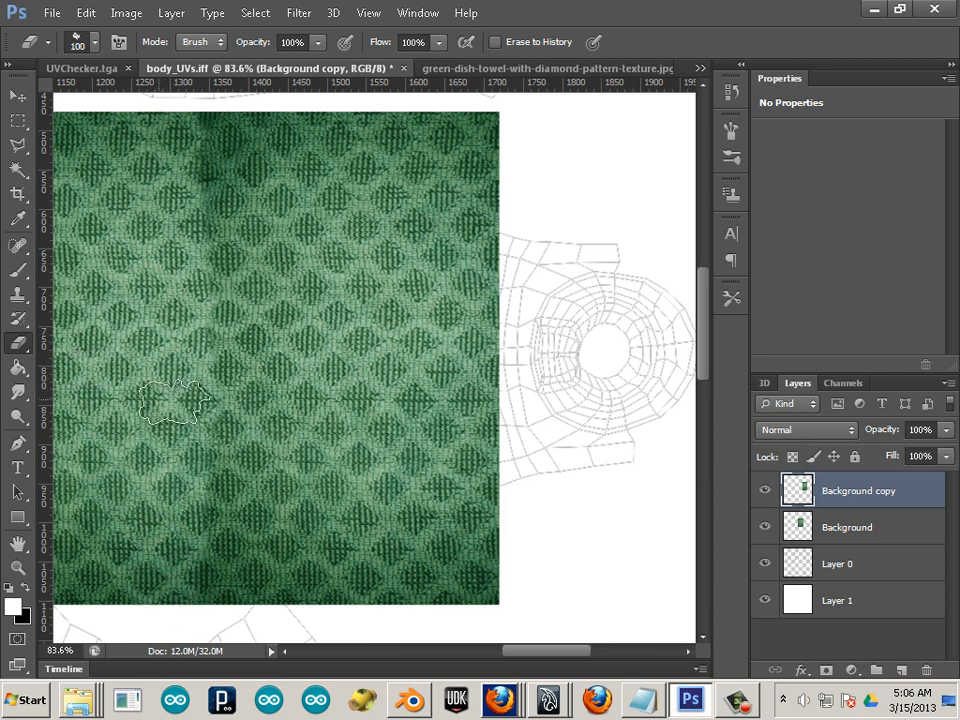
Try to lighten the dark area beside the seam on the fabric copy with a 200 px Dodge brush at 50% exposure
scroll(213, 405, "down", 2)
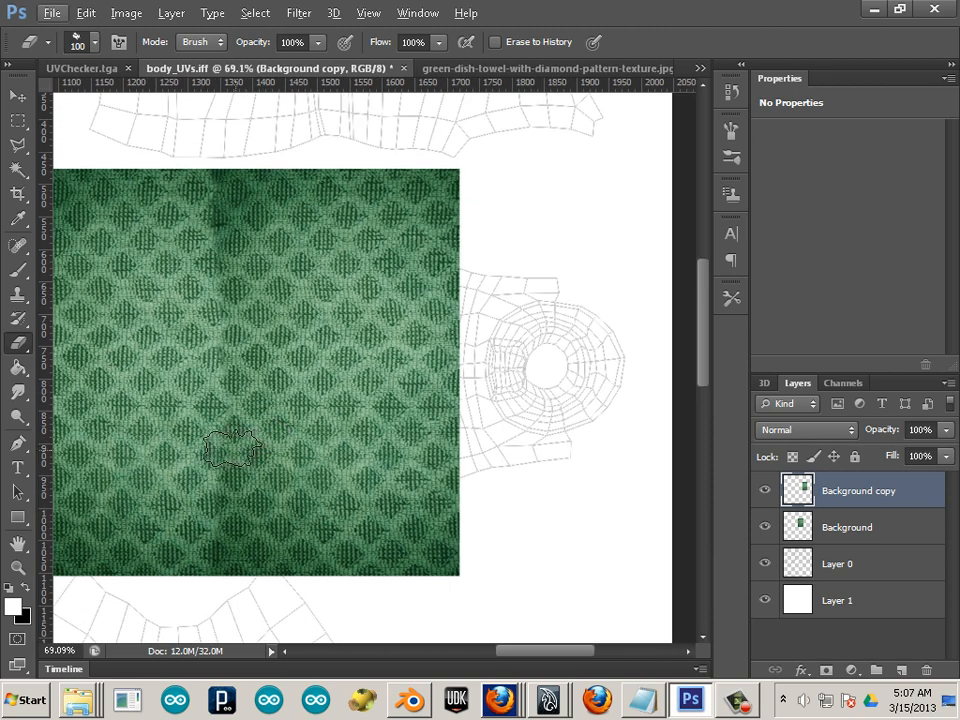
left_click_drag(281, 440, 345, 446)
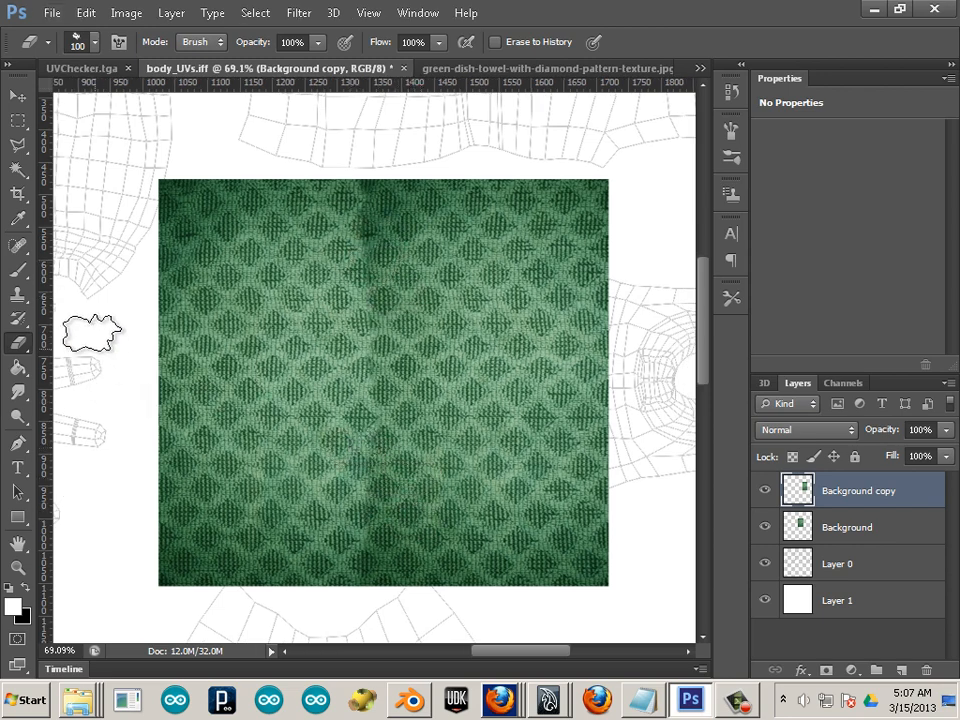
left_click(19, 417)
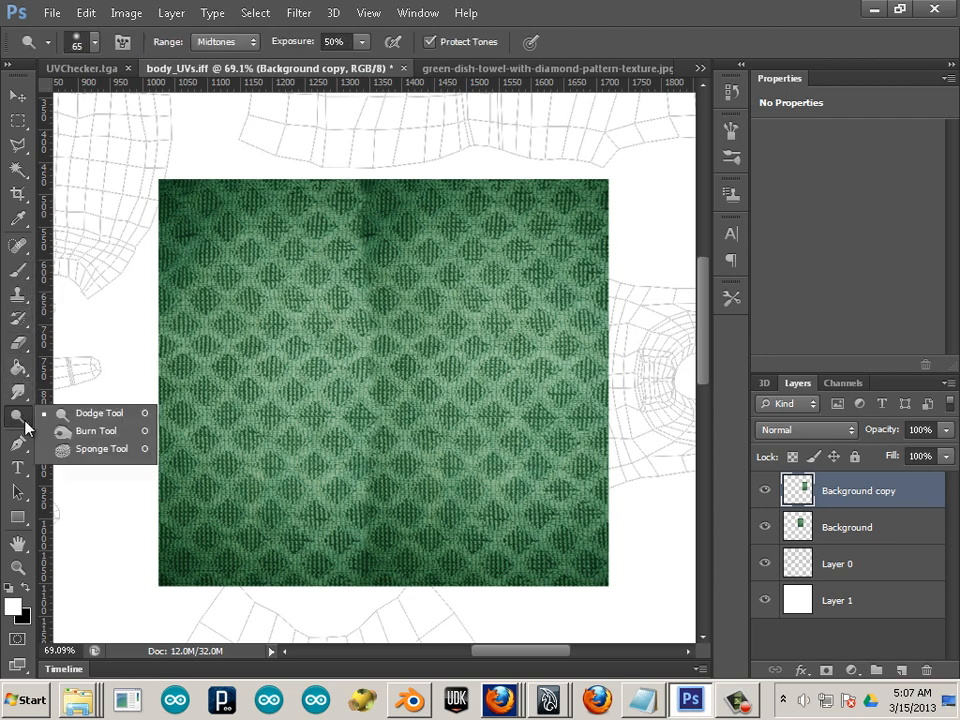
left_click(97, 415)
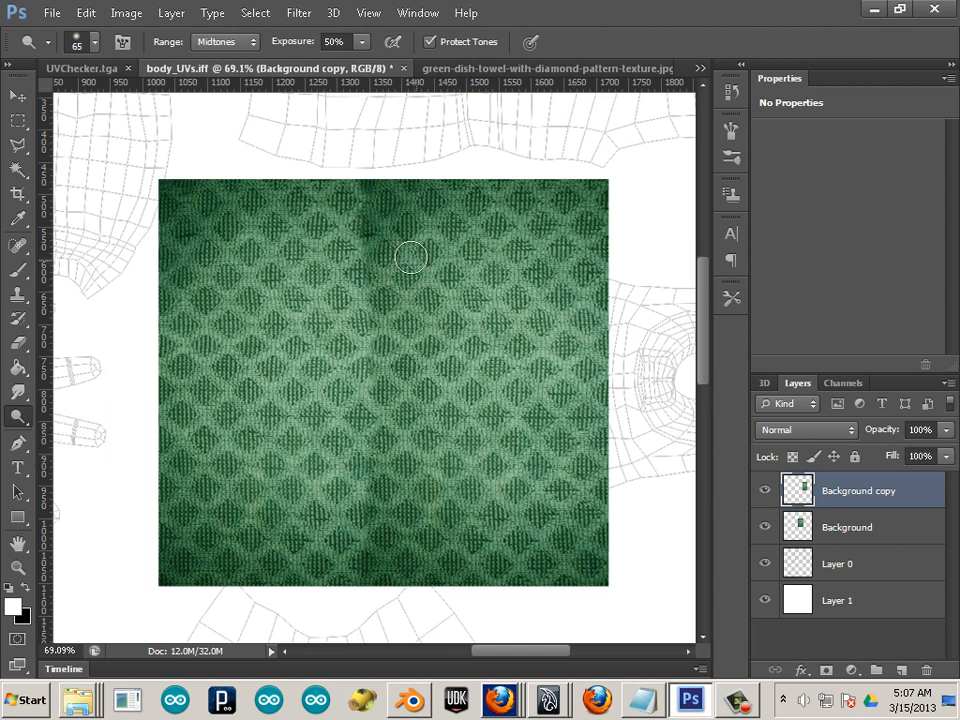
left_click(763, 491)
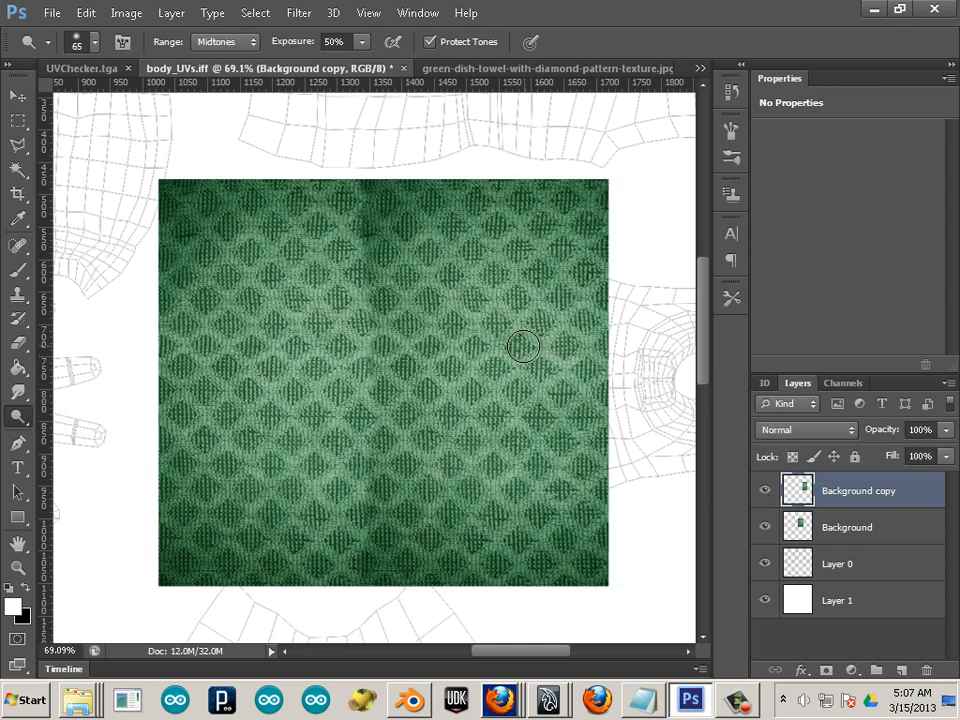
key("bracketright")
key("bracketright")
key("bracketright")
key("bracketright")
key("bracketright")
key("bracketright")
key("bracketright")
key("bracketright")
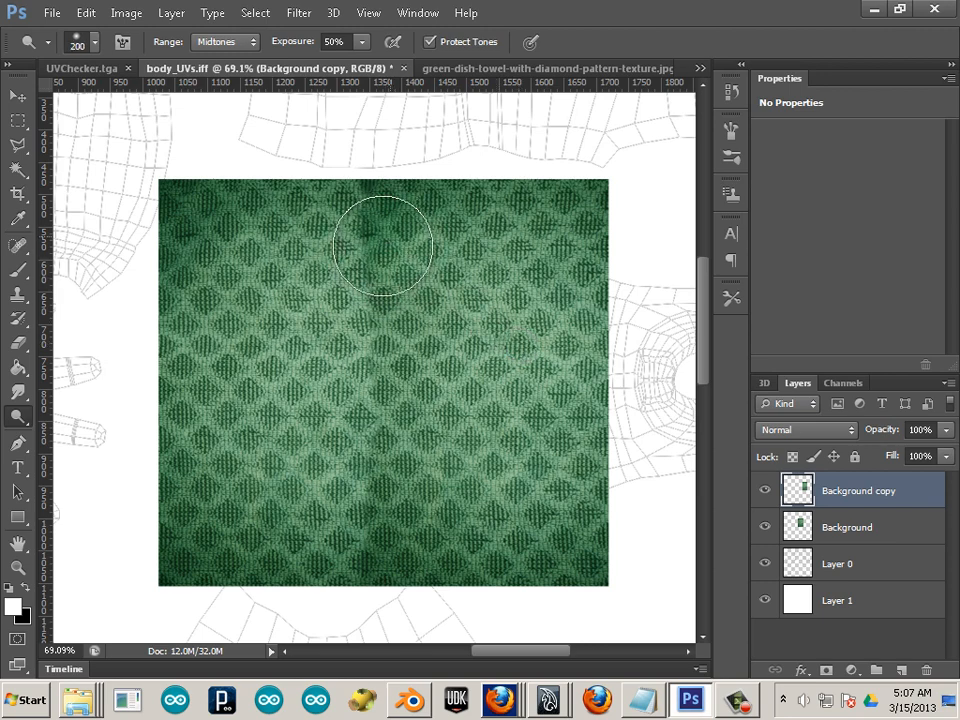
mouse_move(465, 278)
left_mouse_down()
mouse_move(355, 216)
mouse_move(322, 340)
mouse_move(343, 268)
mouse_move(376, 292)
left_mouse_up()
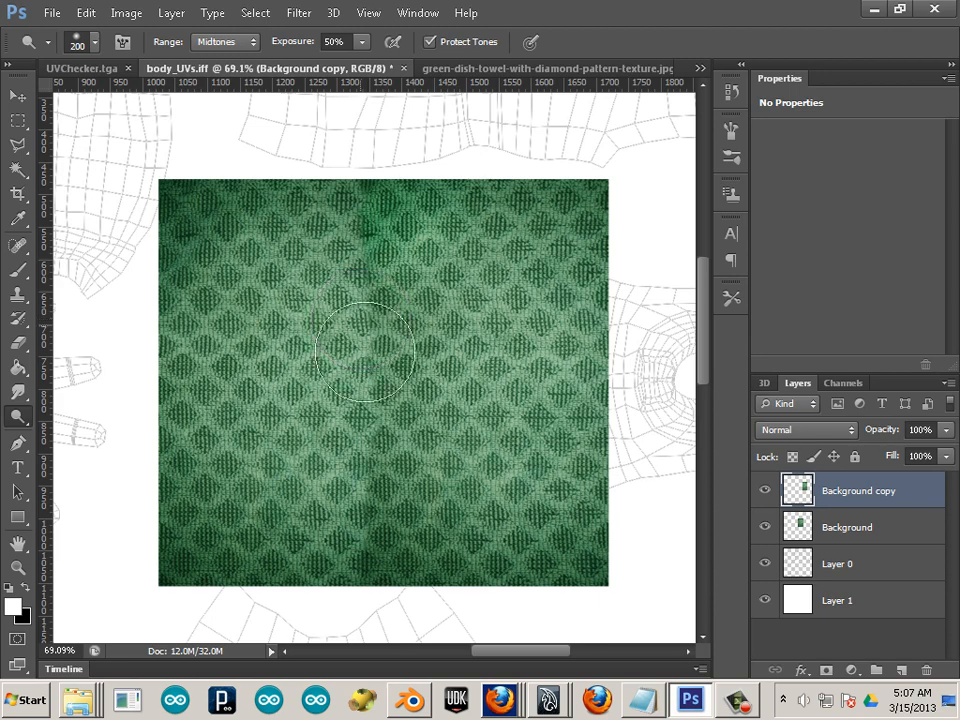
Set the Dodge brush to 300 px and 14% exposure, and lighten the dark areas of the fabric copy and the original piece
key("bracketright")
key("bracketright")
key("bracketright")
key("bracketleft")
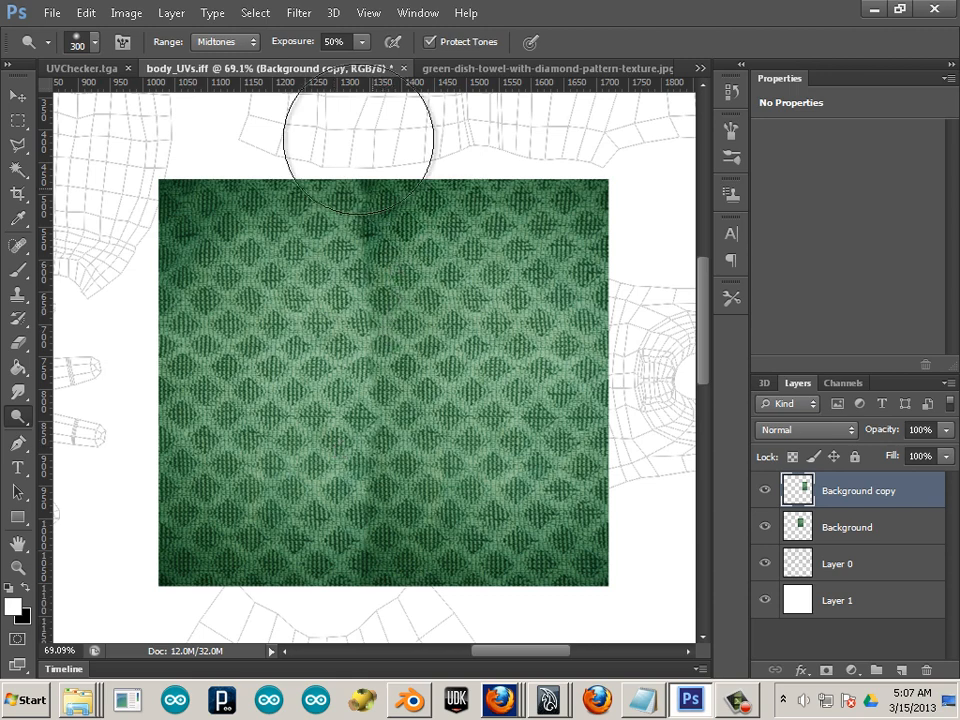
left_click(362, 42)
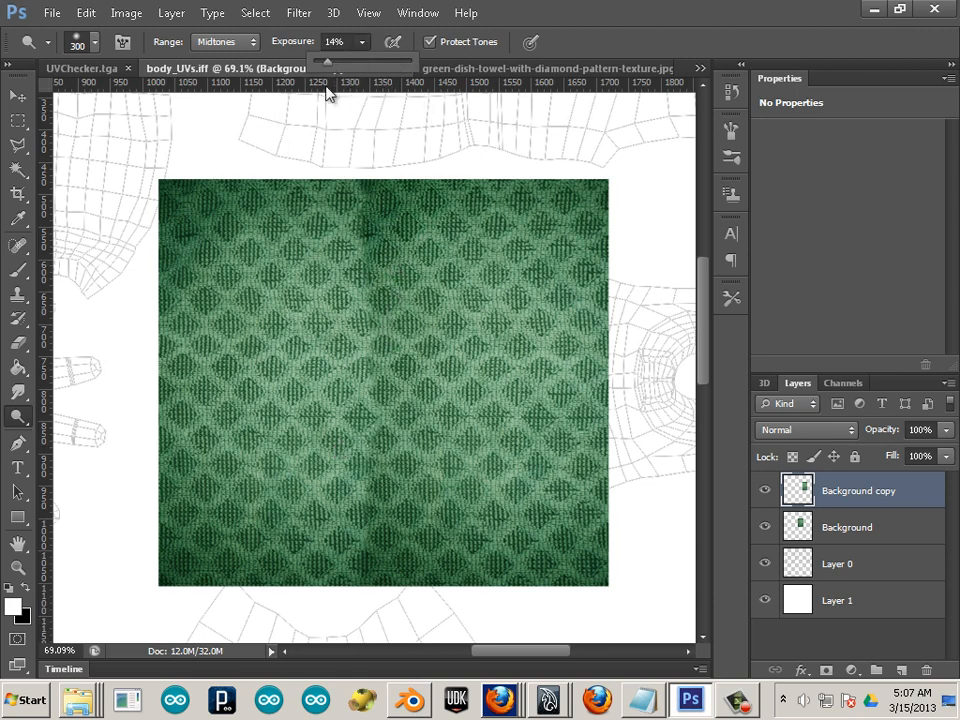
left_click_drag(375, 250, 375, 257)
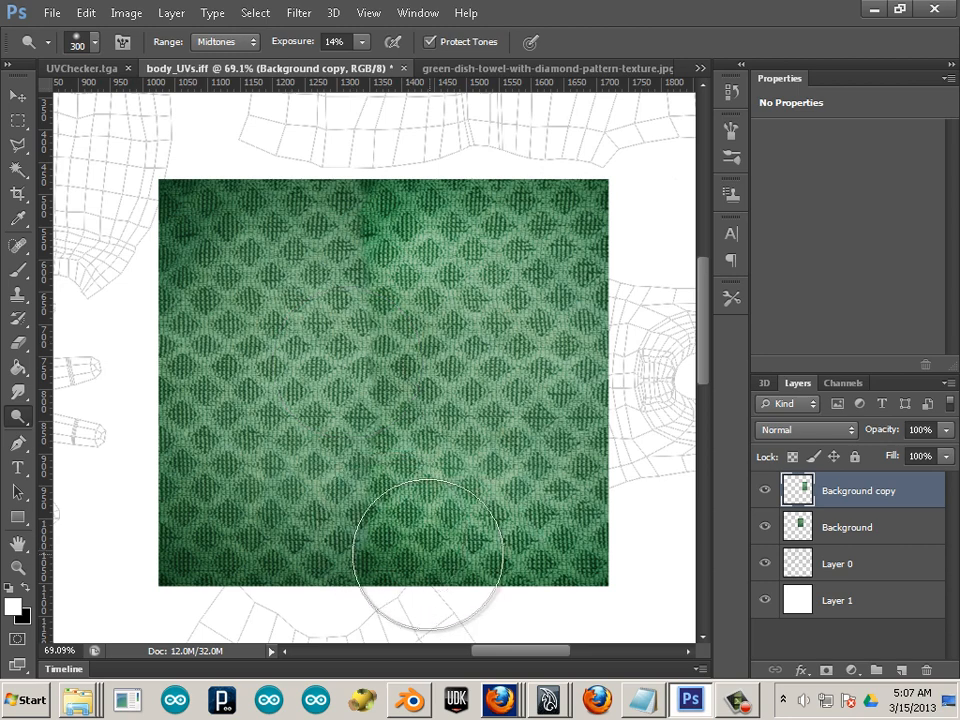
left_click(855, 527)
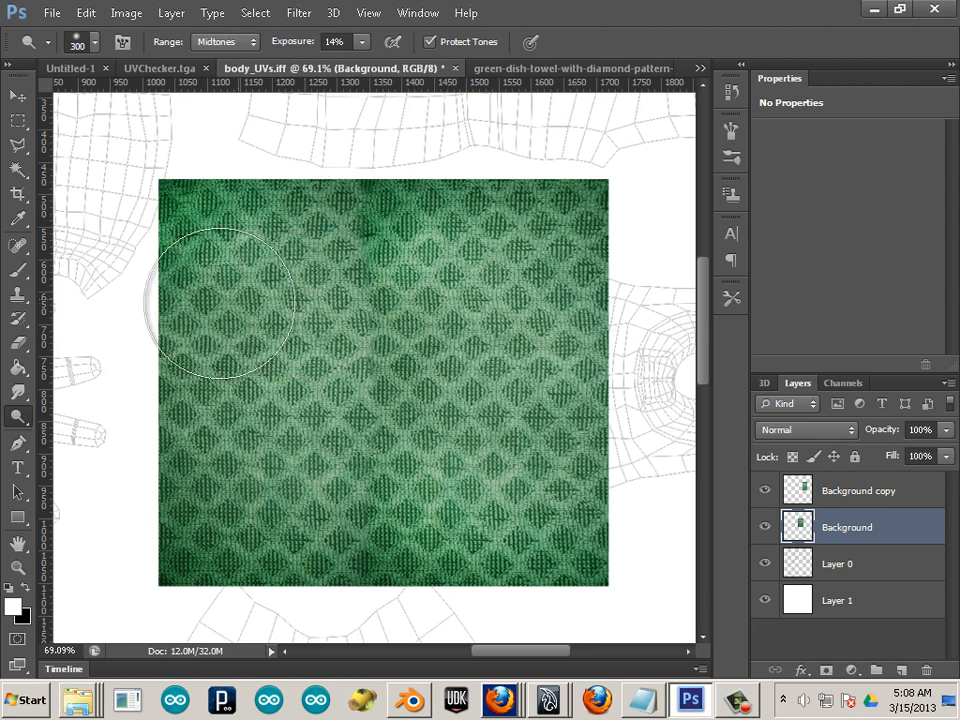
Duplicate the lightened fabric copy towards the neck end of the torso UV shell, overlapping it with the diamond pattern aligned
left_click(18, 98)
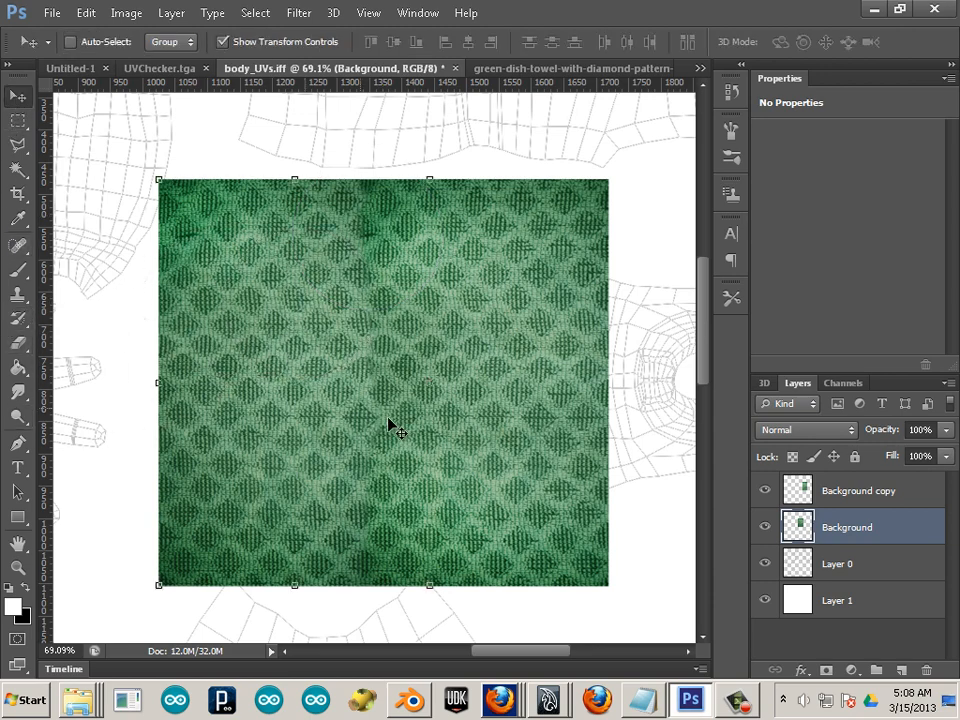
left_click_drag(433, 471, 291, 447)
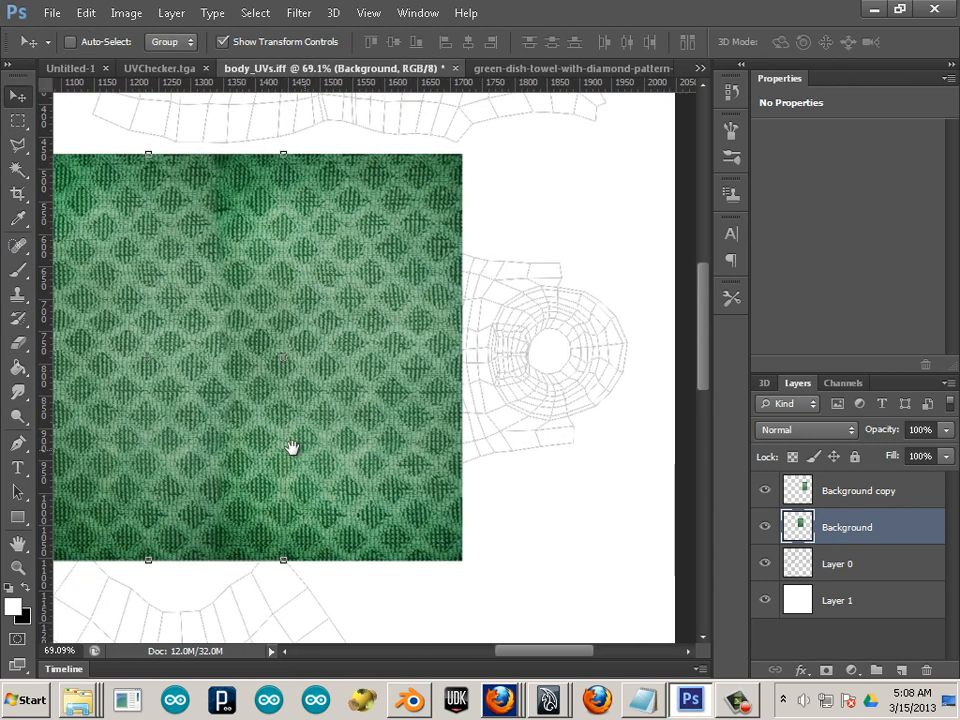
key("alt")
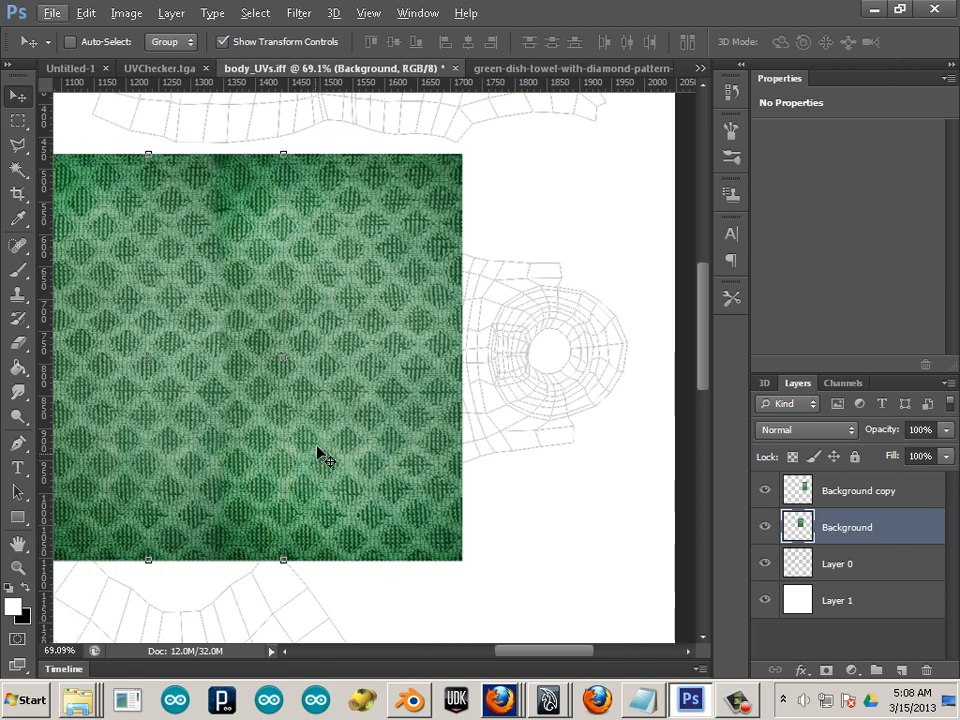
left_click(765, 490)
left_click(765, 490)
left_click(860, 491)
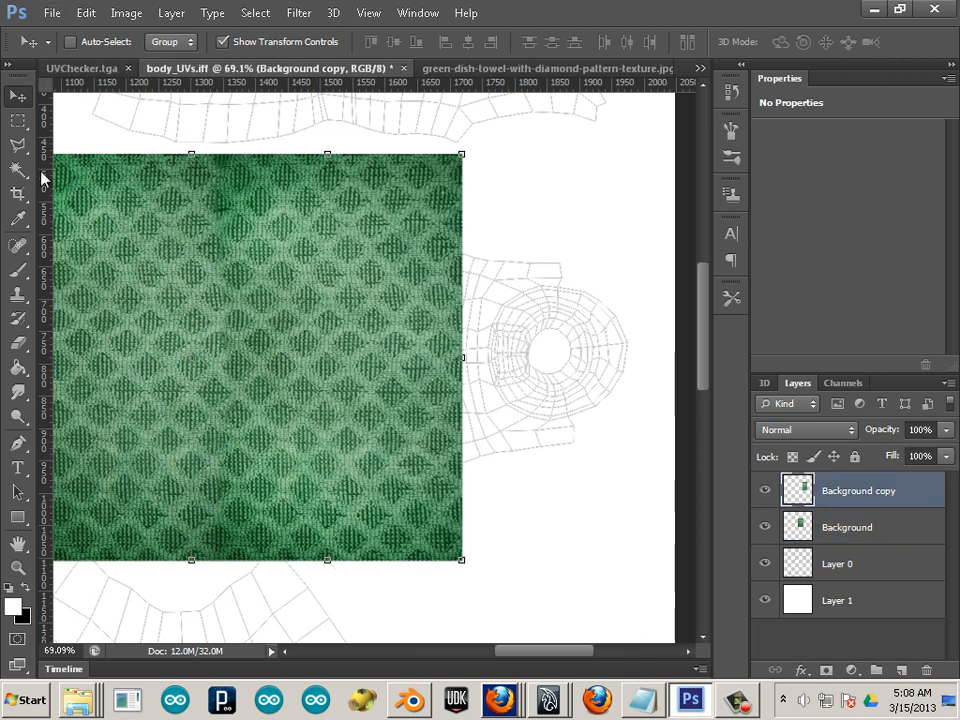
left_click_drag(282, 362, 462, 357)
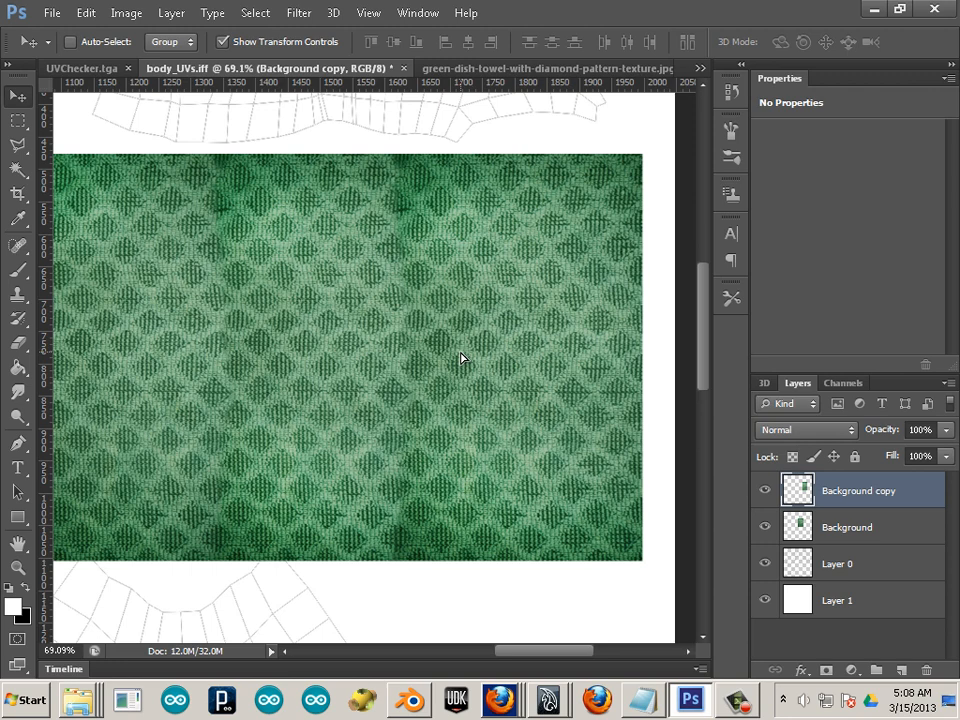
key("ctrl+j")
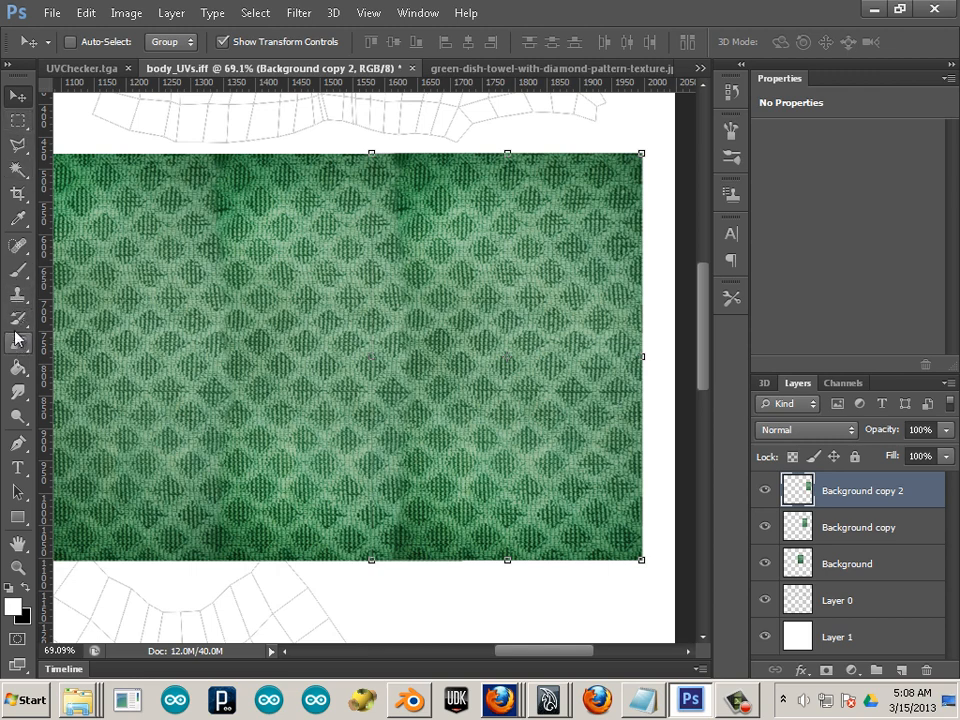
Lighten the dark areas near the seam of the newest fabric copy with the Dodge tool at 14% exposure
left_click(18, 416)
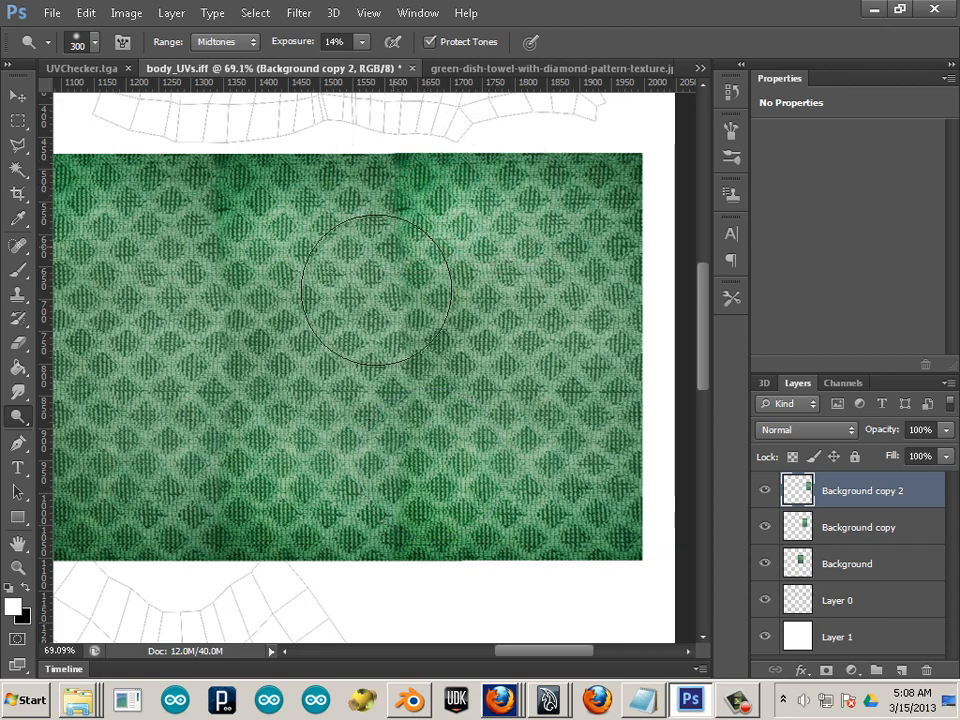
scroll(471, 395, "down", 5)
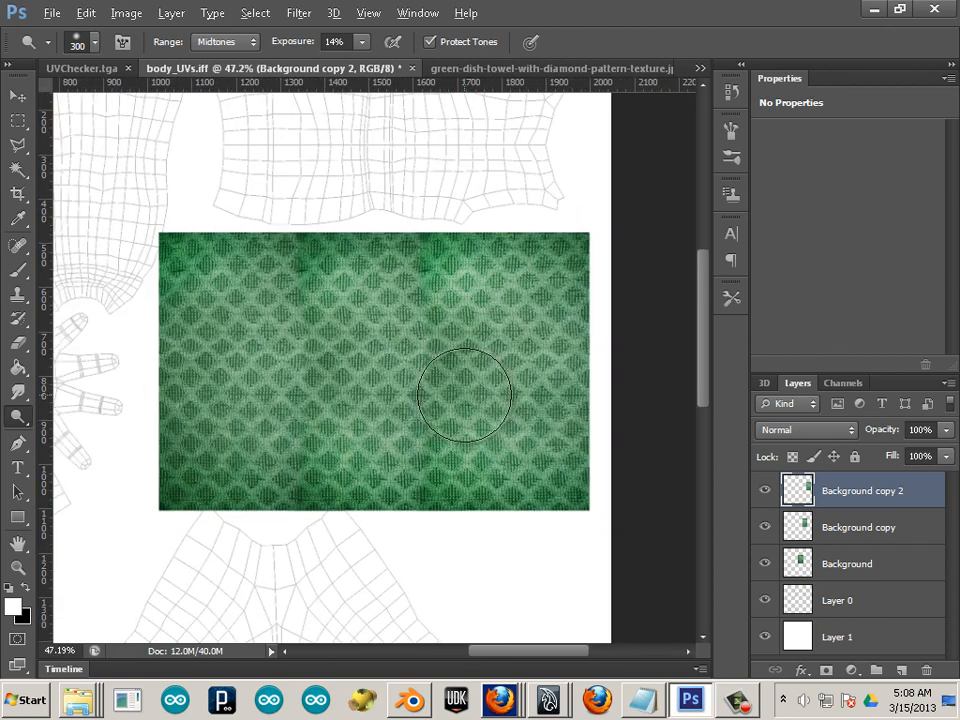
scroll(466, 395, "up", 3)
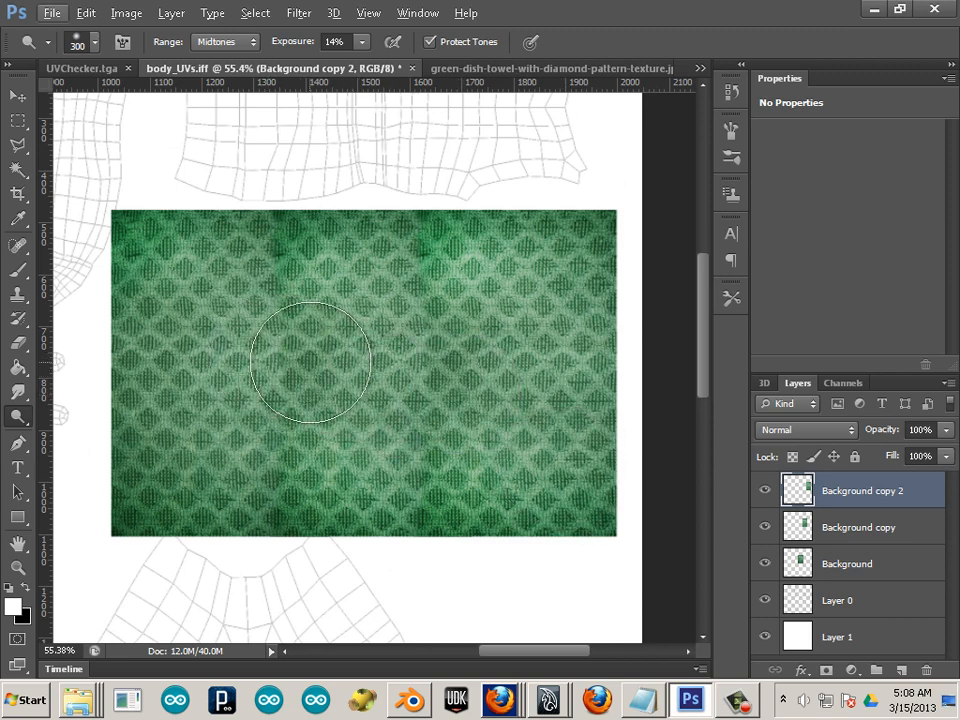
Merge the three fabric pieces into a single layer and duplicate the merged layer
key("ctrl+z")
key("ctrl+z")
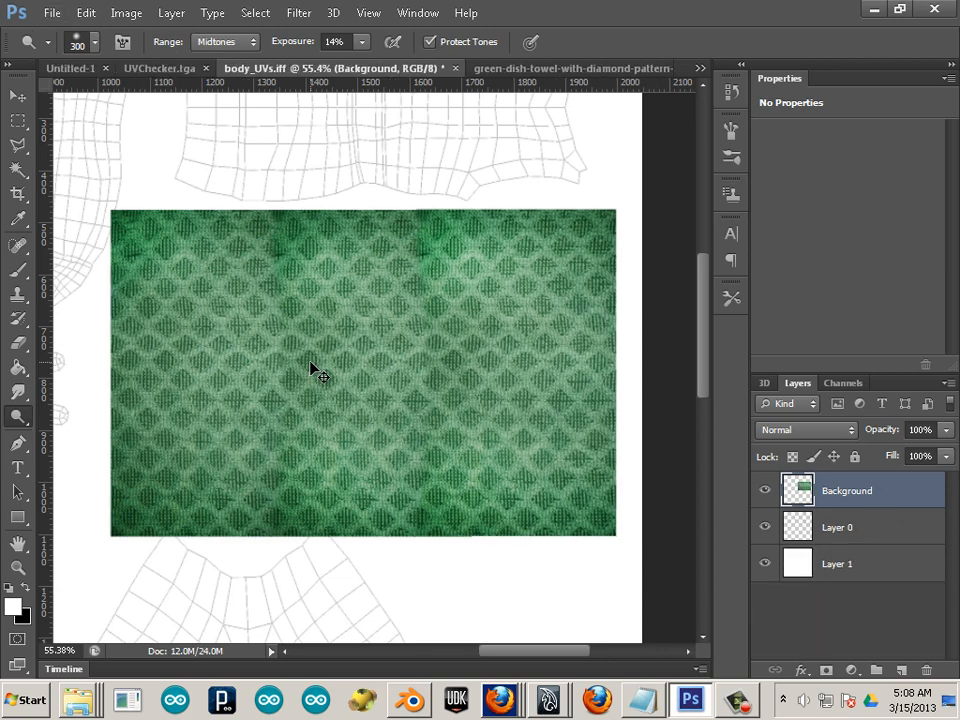
left_click(765, 490)
left_click(765, 493)
left_click_drag(905, 669, 903, 669)
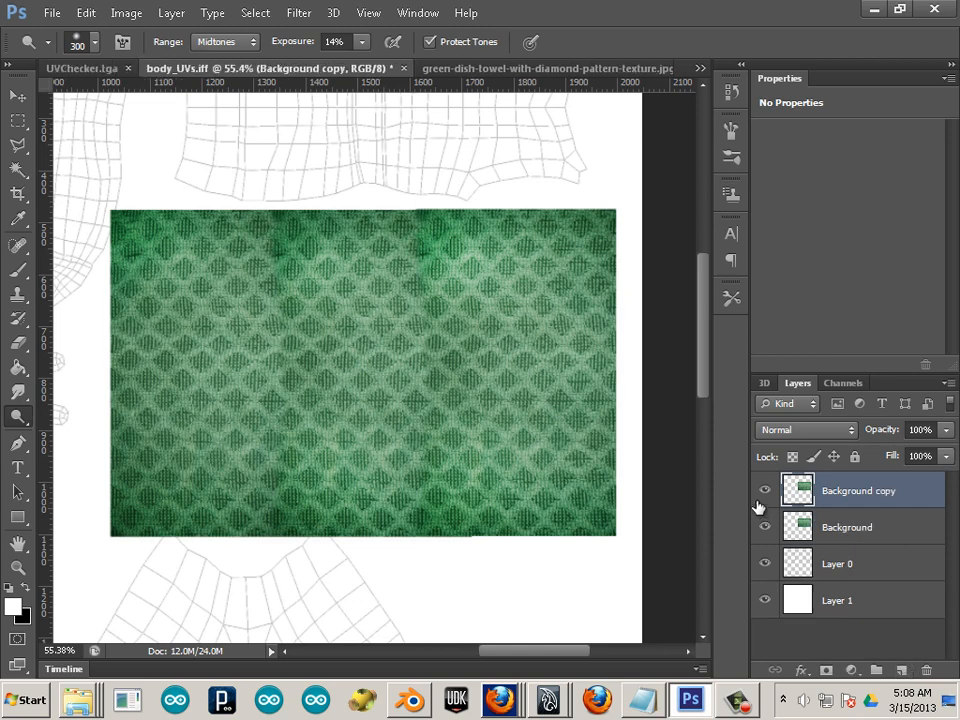
Move the merged Background fabric layer beneath the white layer and lower the Background copy layer's opacity to 52%
left_click_drag(836, 532, 862, 632)
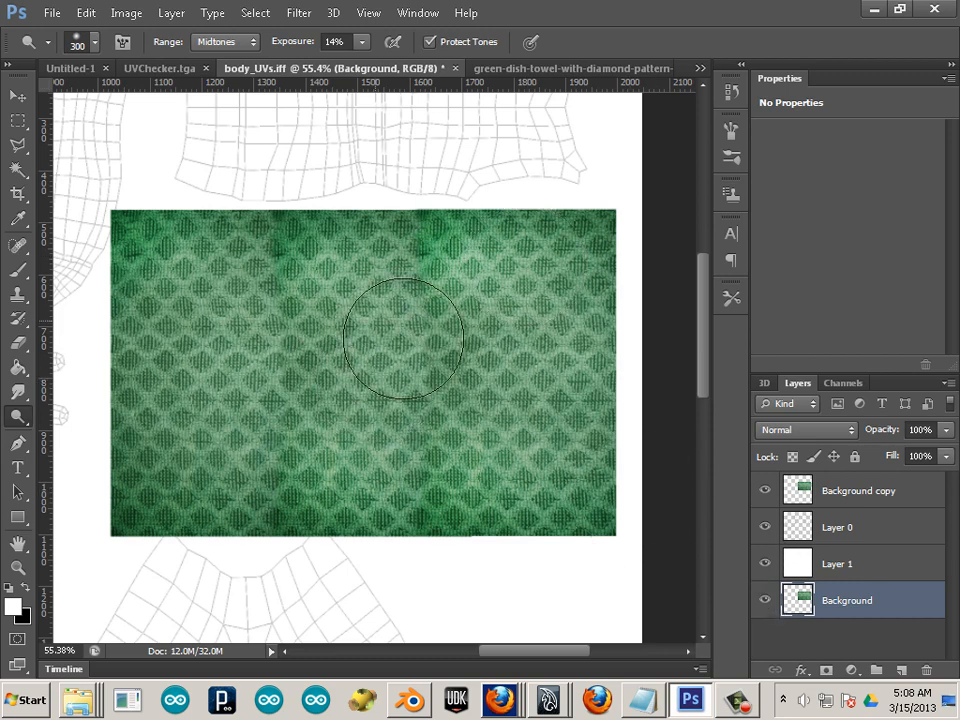
left_click(850, 490)
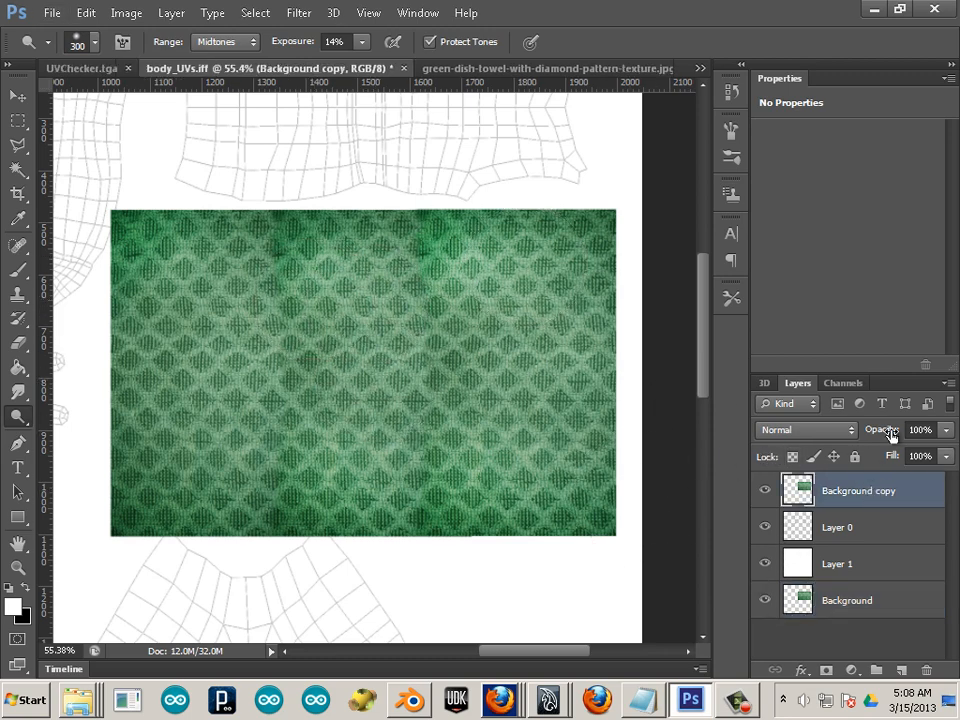
left_click(944, 430)
left_click_drag(936, 452, 907, 458)
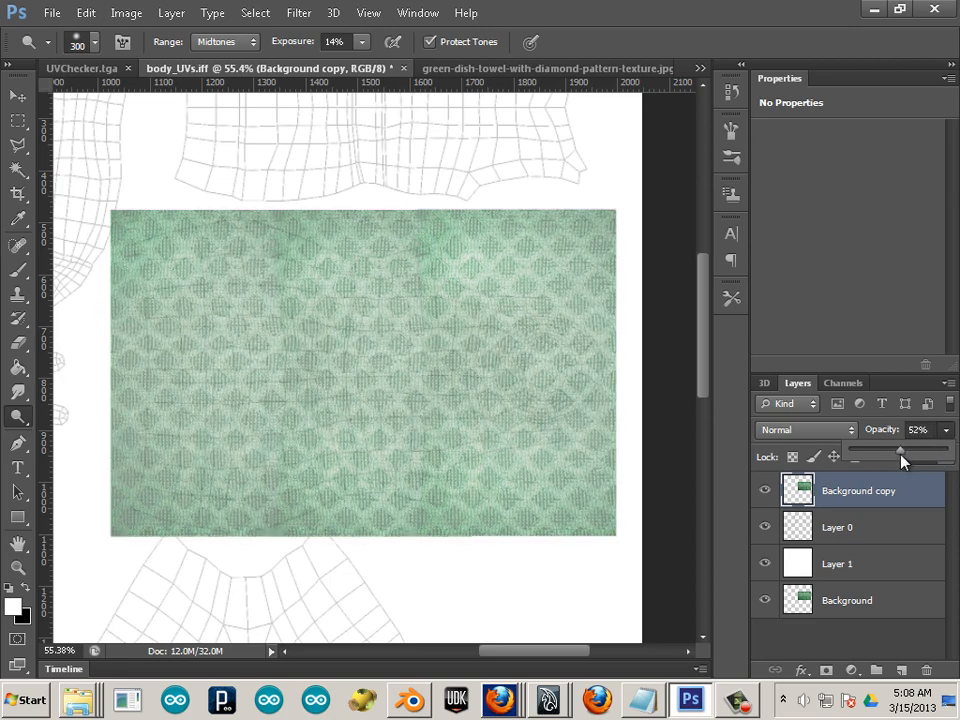
scroll(525, 386, "up", 3)
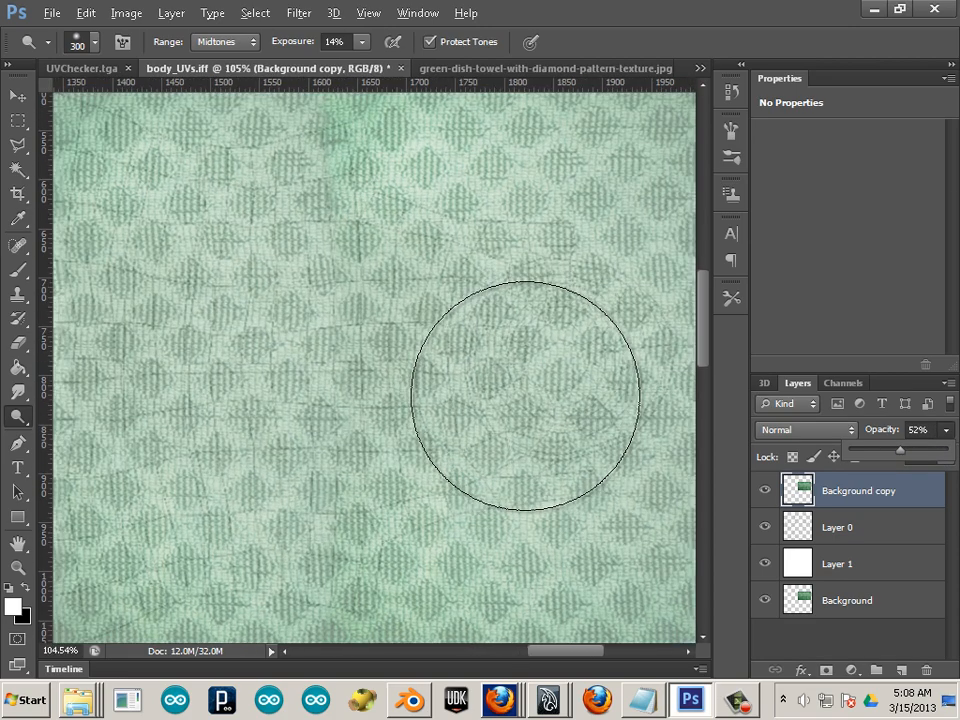
scroll(525, 407, "down", 2)
scroll(280, 282, "down", 2)
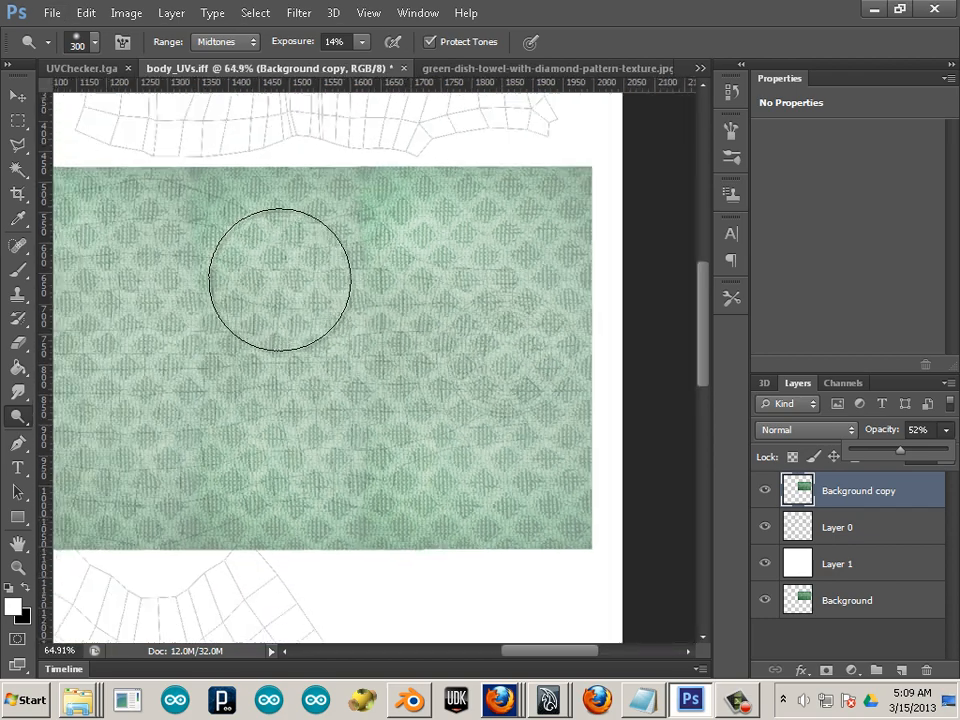
left_click_drag(272, 360, 381, 355)
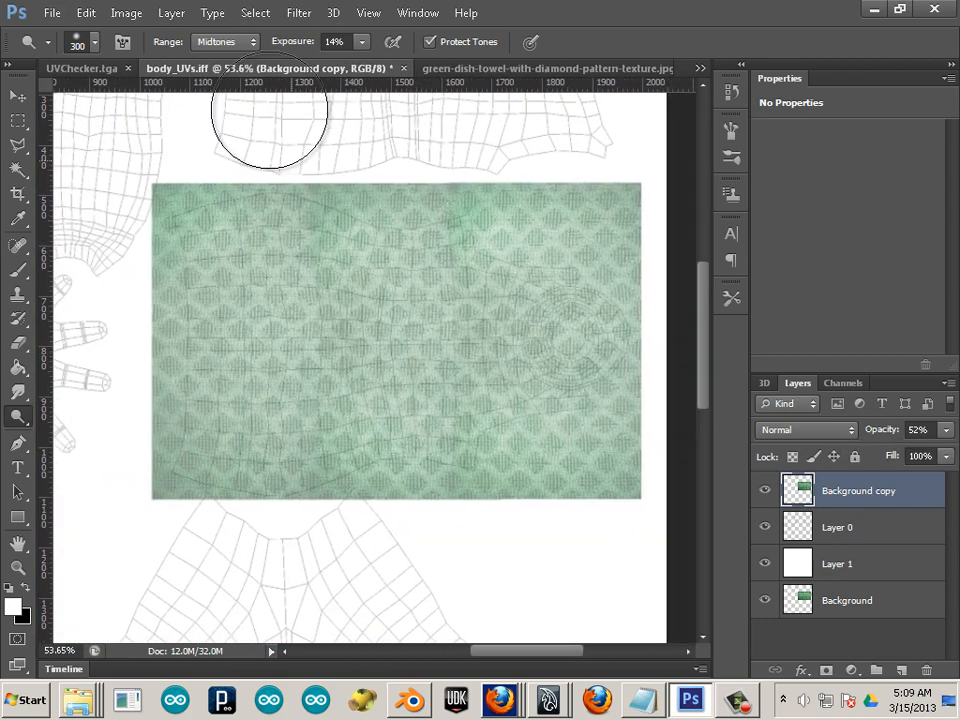
Start a Warp transform on the semi-transparent fabric copy and pull both neck-end corners inwards towards the torso UV shell
left_click(86, 14)
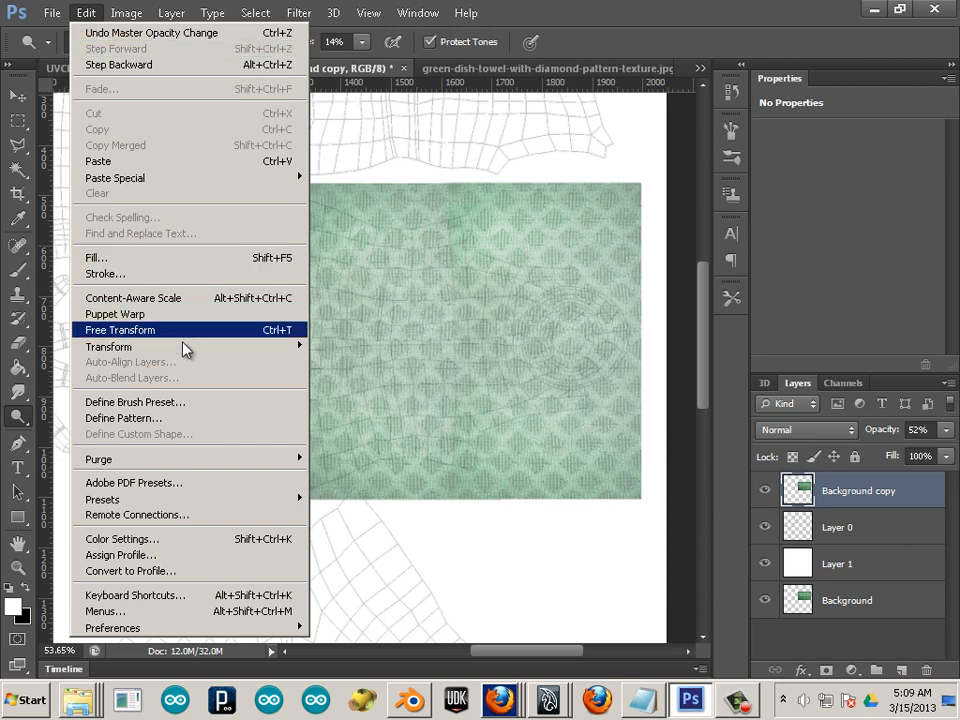
mouse_move(190, 347)
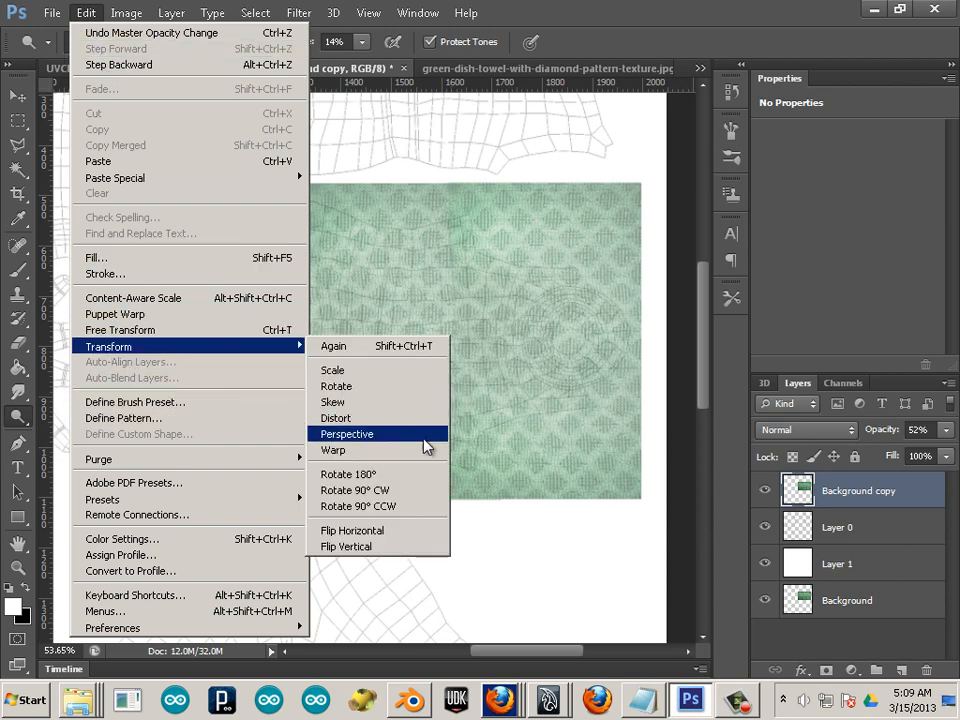
left_click(338, 450)
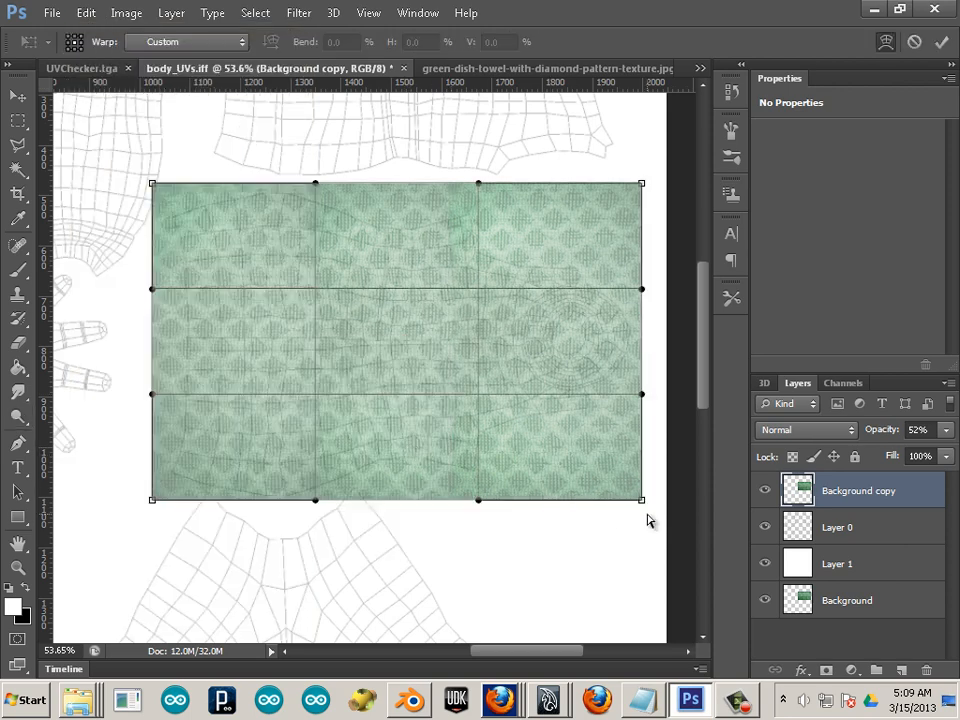
left_click_drag(641, 500, 617, 444)
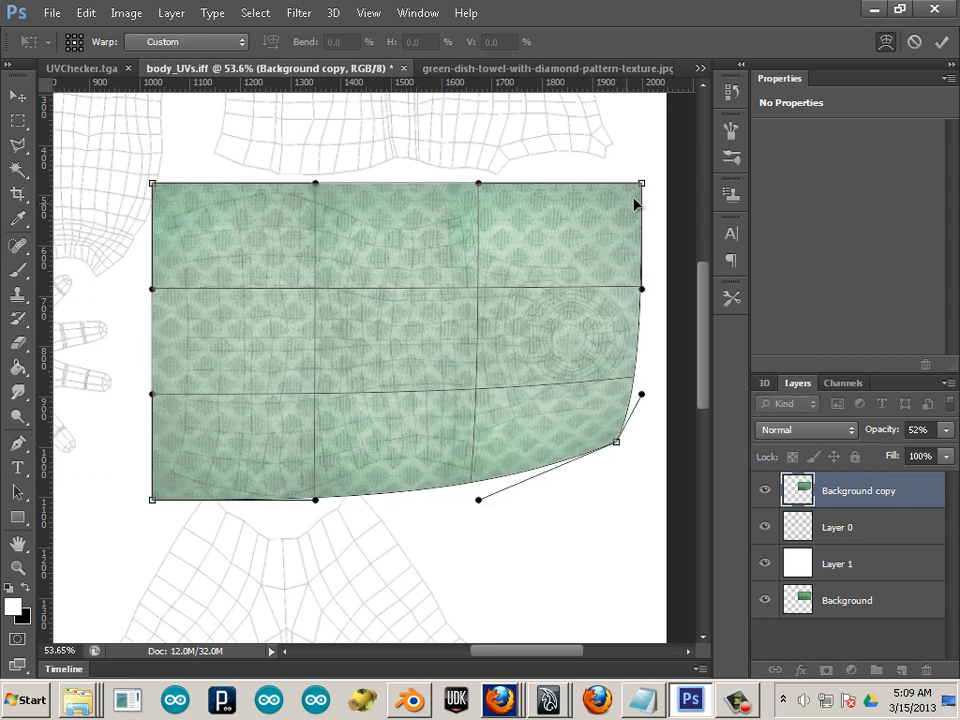
left_click_drag(641, 184, 622, 227)
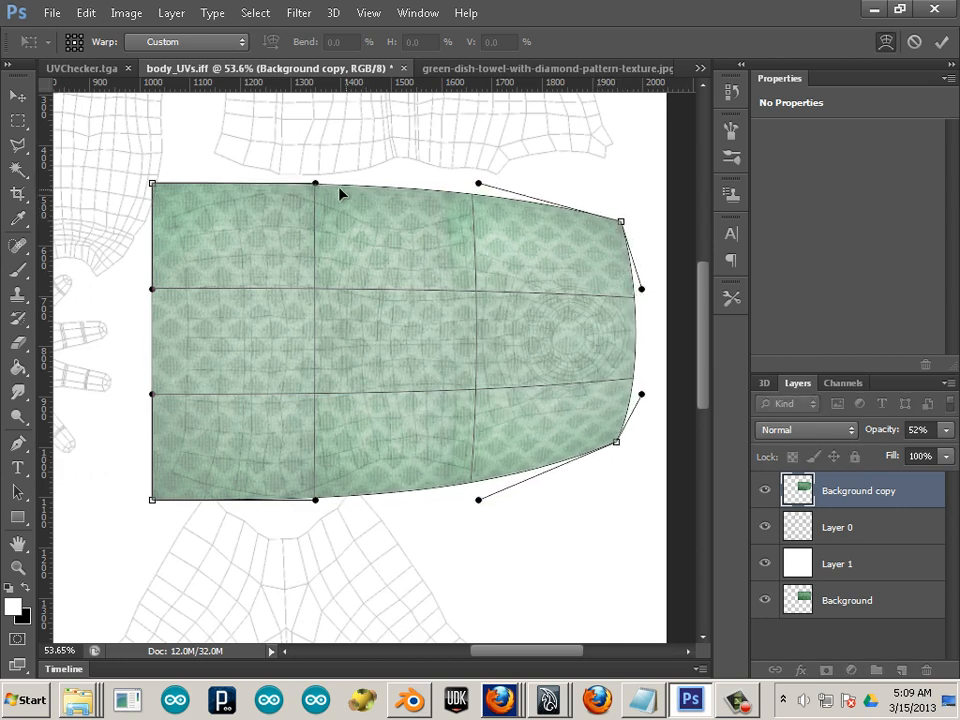
Bend the fabric's upper edge and adjust its two upper warp corners to follow the torso shell's upper outline
left_click_drag(333, 192, 310, 195)
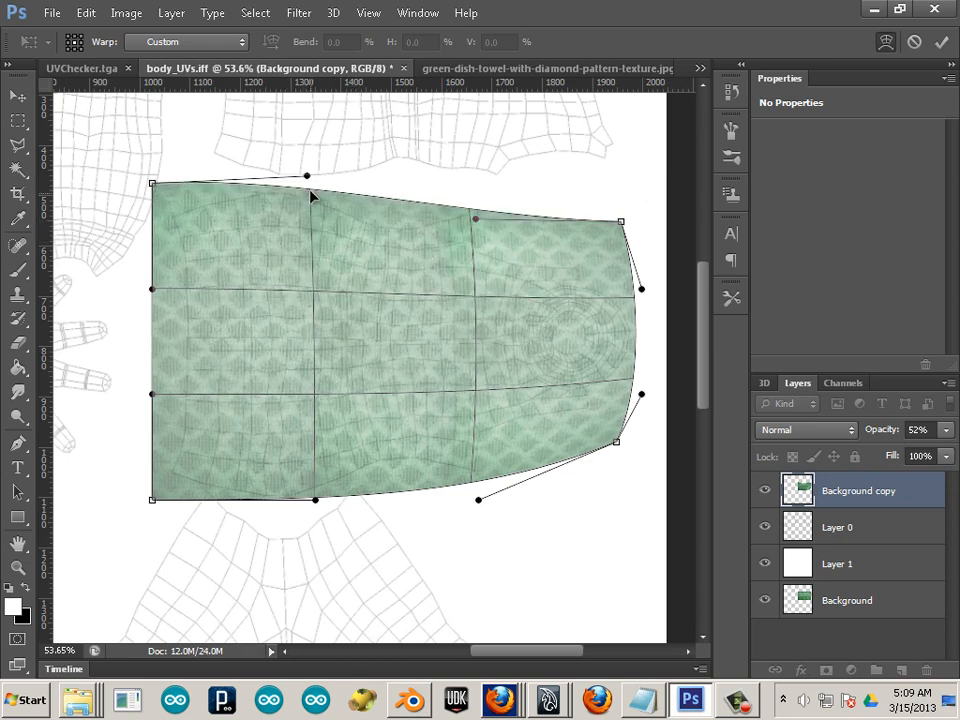
left_click_drag(397, 218, 340, 204)
left_click_drag(152, 184, 159, 230)
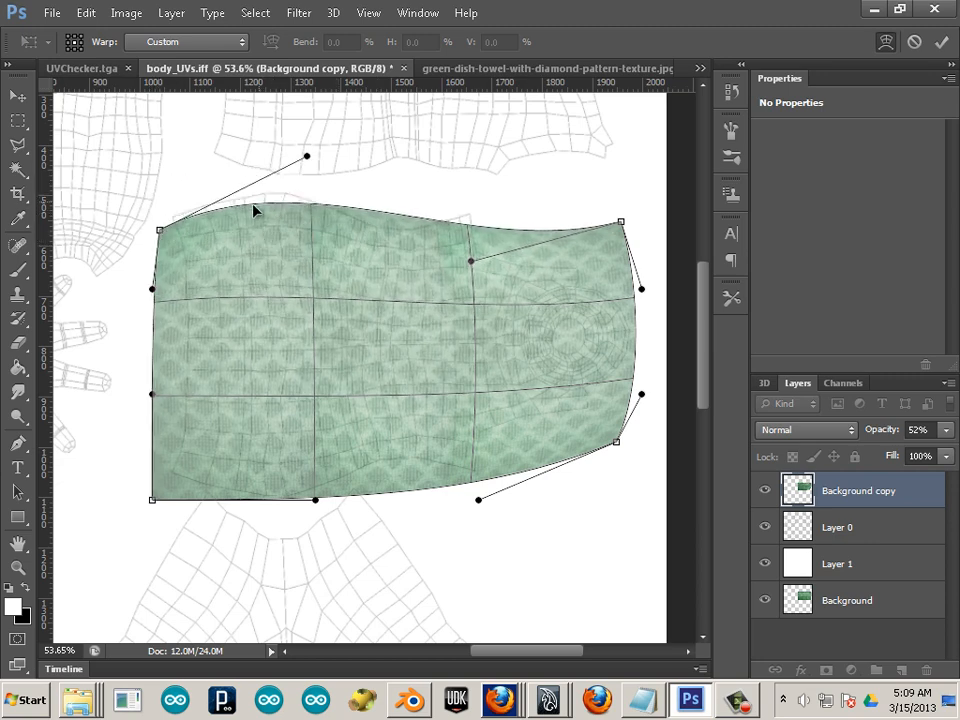
left_click_drag(255, 210, 251, 193)
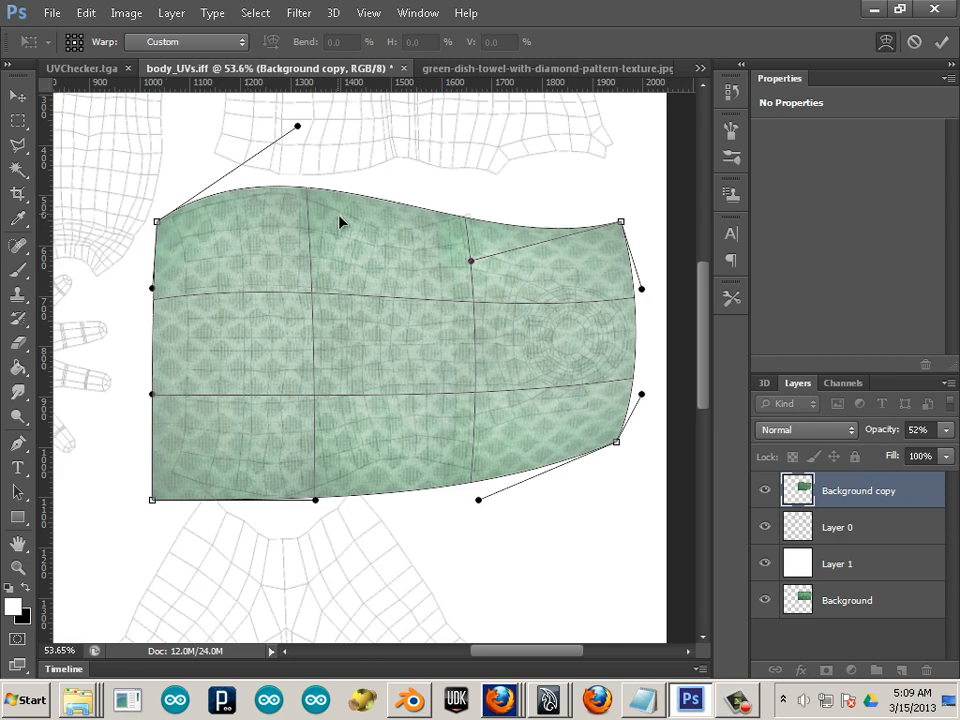
mouse_move(588, 236)
left_mouse_down()
mouse_move(594, 210)
mouse_move(591, 224)
left_mouse_up()
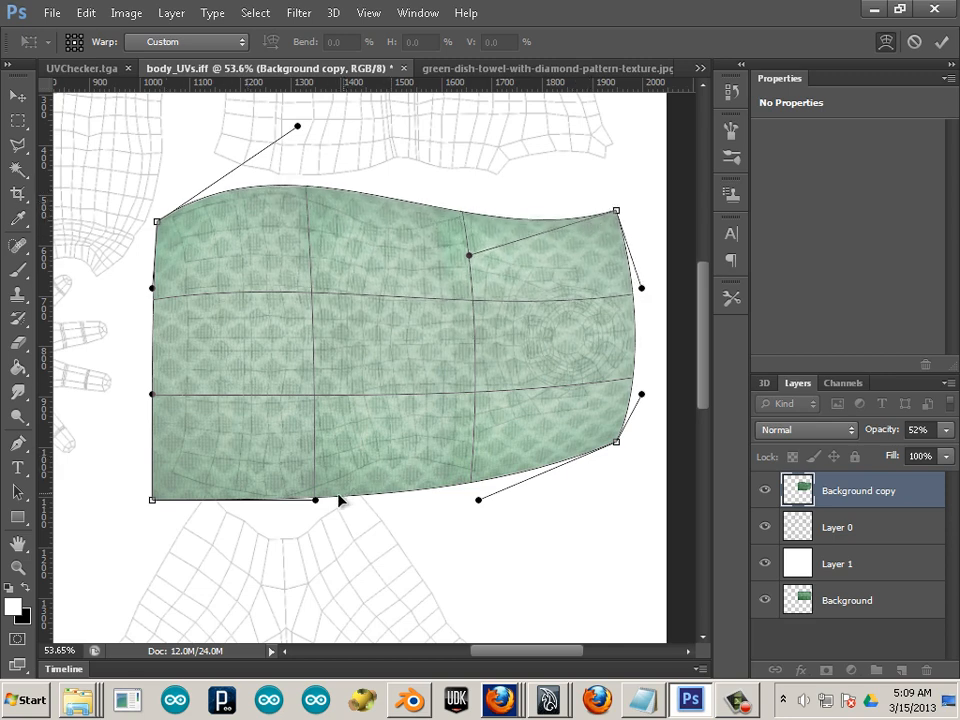
Pull the fabric's lower waist-end corner inwards and bend the lower edge to follow the torso shell's outline
left_click_drag(153, 504, 156, 459)
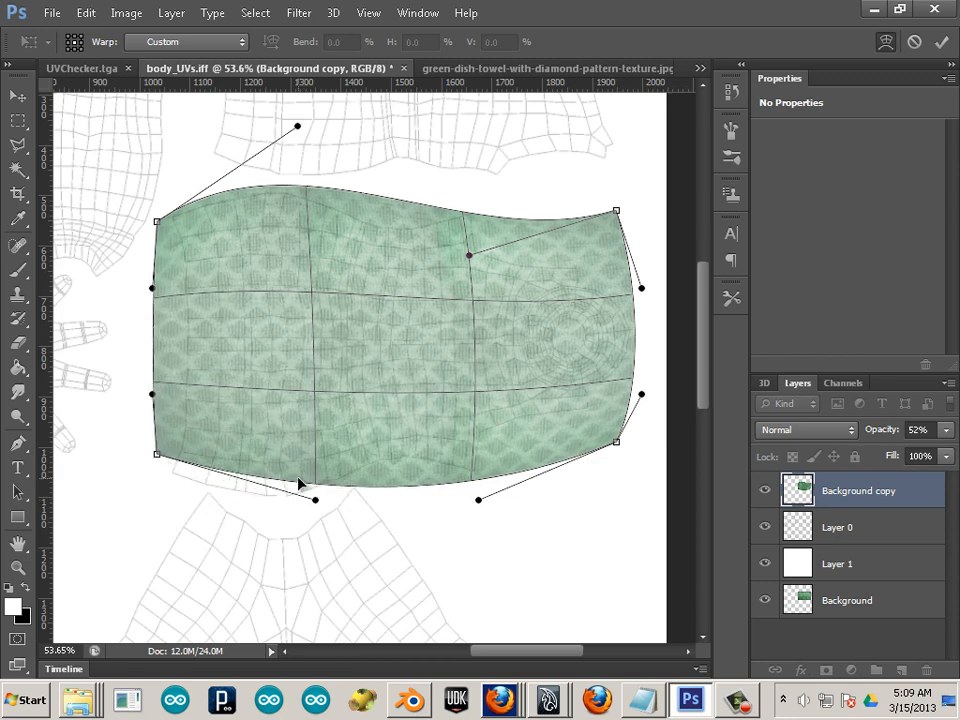
left_click_drag(301, 483, 294, 512)
left_click_drag(379, 506, 398, 458)
left_click_drag(296, 463, 294, 499)
left_click_drag(401, 490, 392, 454)
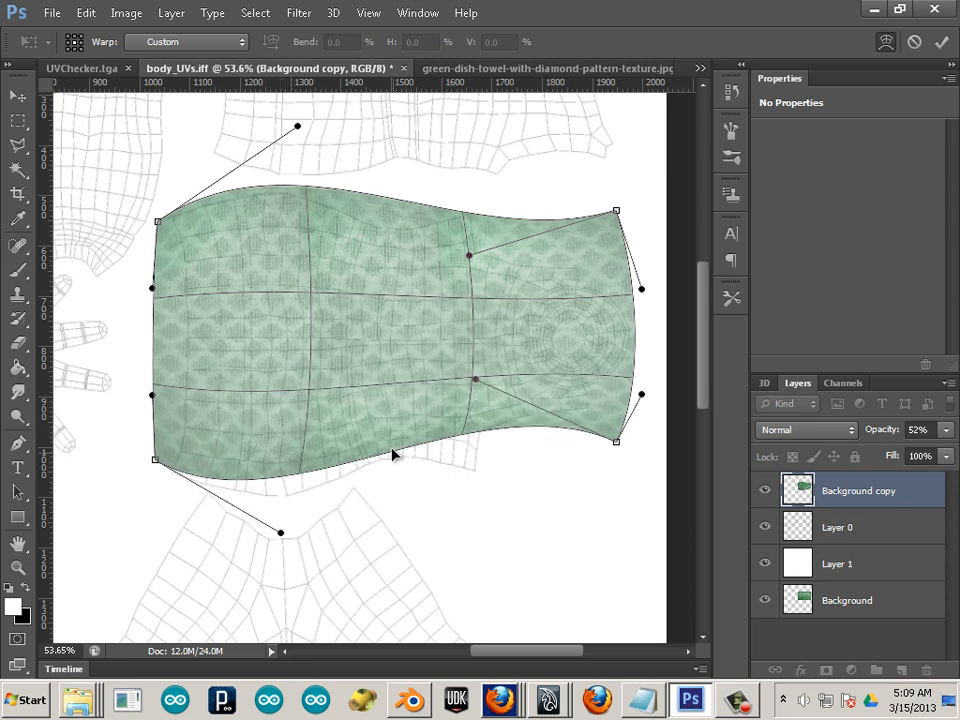
left_click_drag(270, 488, 266, 501)
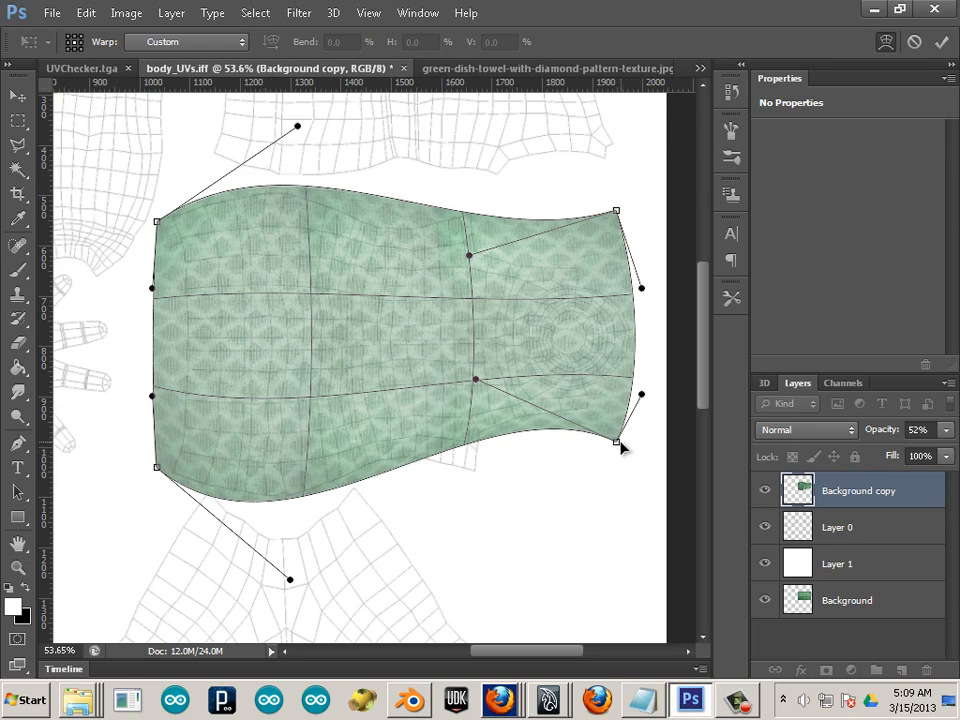
Pull the lower neck-end corner outwards, realign the inner diamond pattern and lower edge with the torso shell, and apply the warp
left_click_drag(621, 447, 590, 370)
left_click_drag(322, 353, 251, 347)
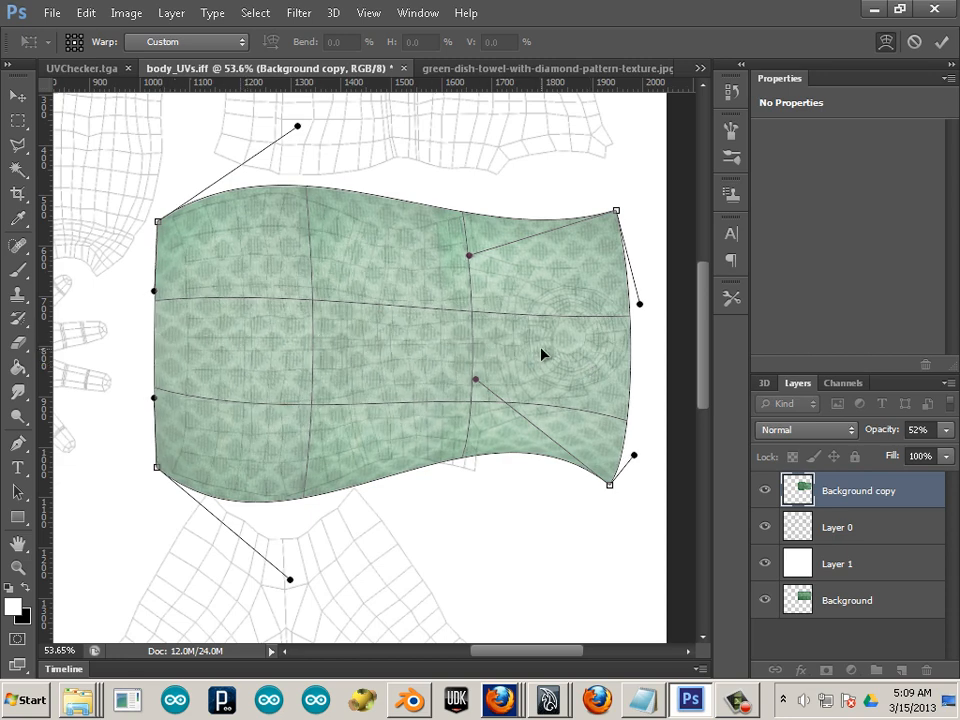
left_click_drag(541, 354, 583, 360)
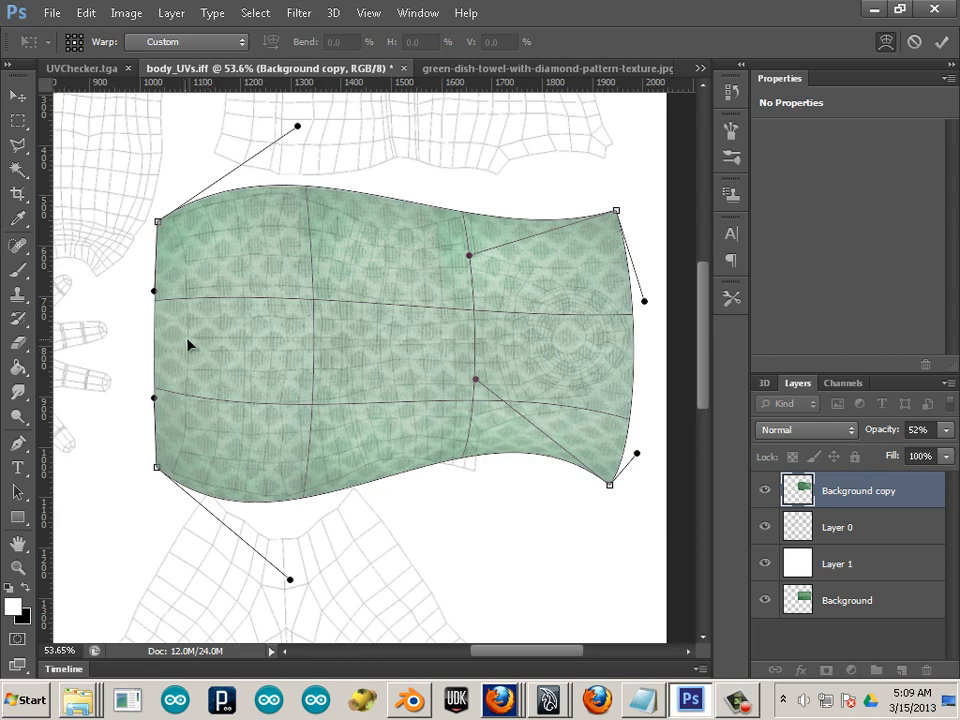
left_click_drag(210, 335, 180, 348)
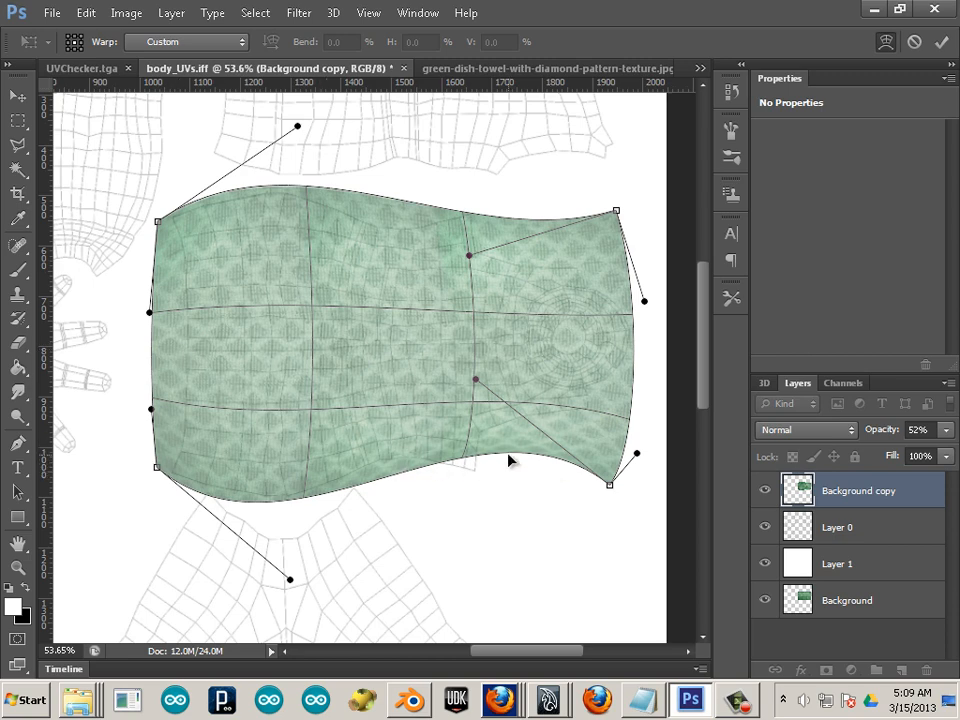
left_click_drag(611, 488, 596, 520)
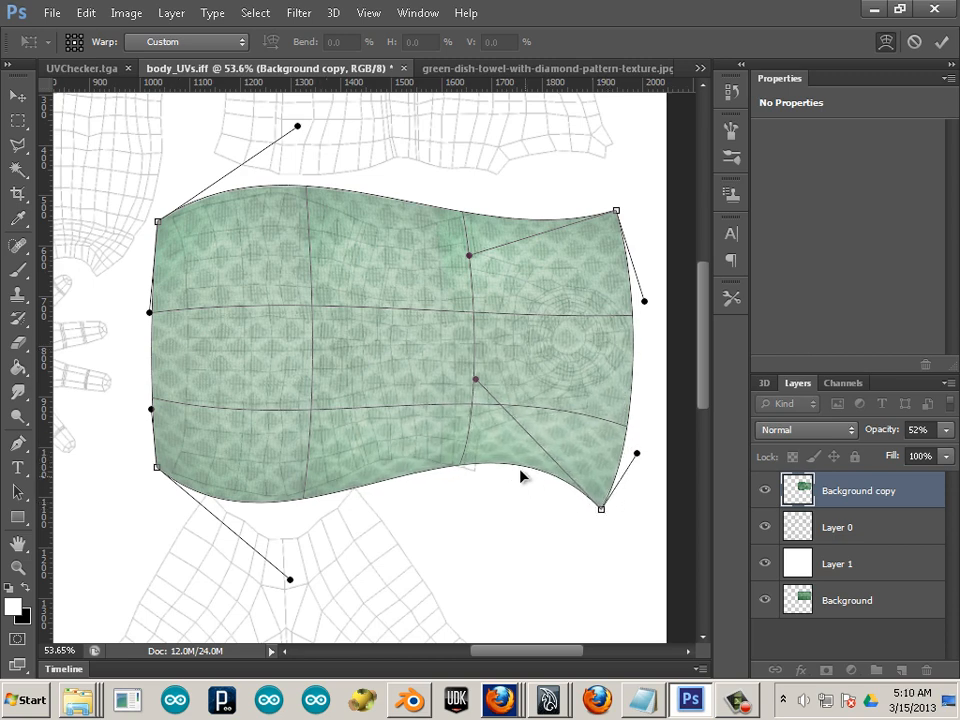
left_click_drag(514, 481, 520, 474)
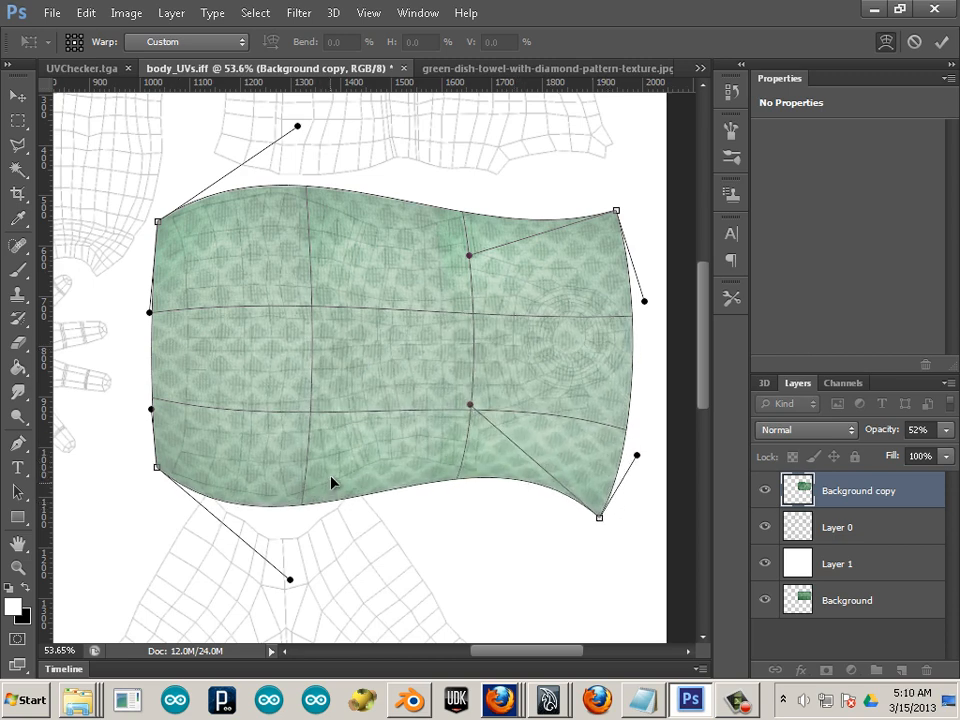
left_click_drag(331, 480, 332, 475)
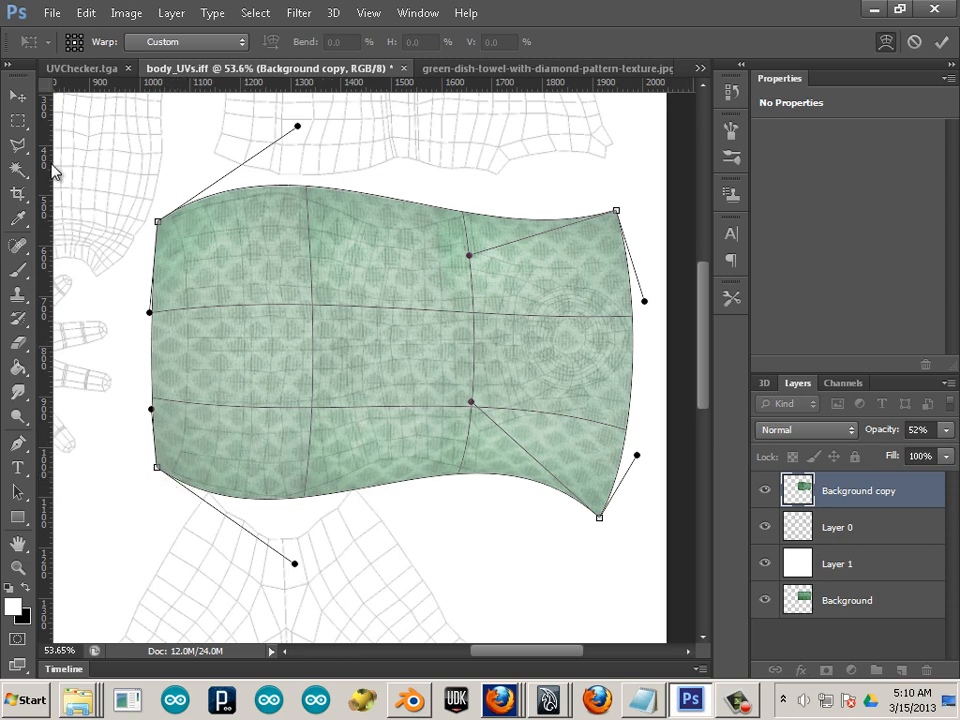
left_click(27, 98)
key("Return")
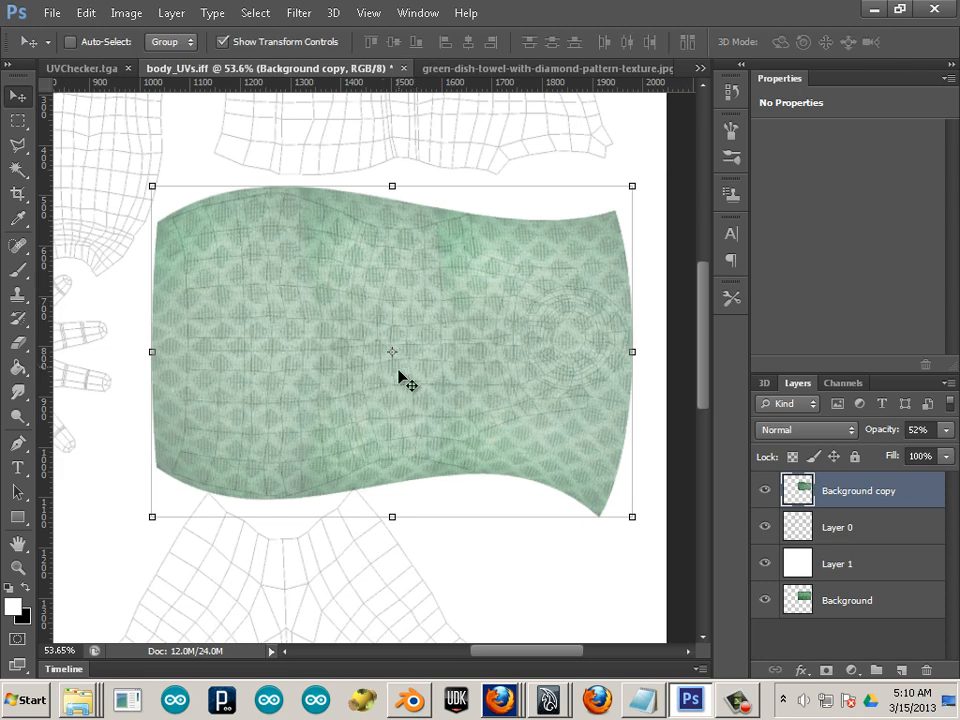
Hide the warped fabric copy, duplicate the Background fabric layer and place the duplicate above all other layers
left_click_drag(336, 300, 361, 340)
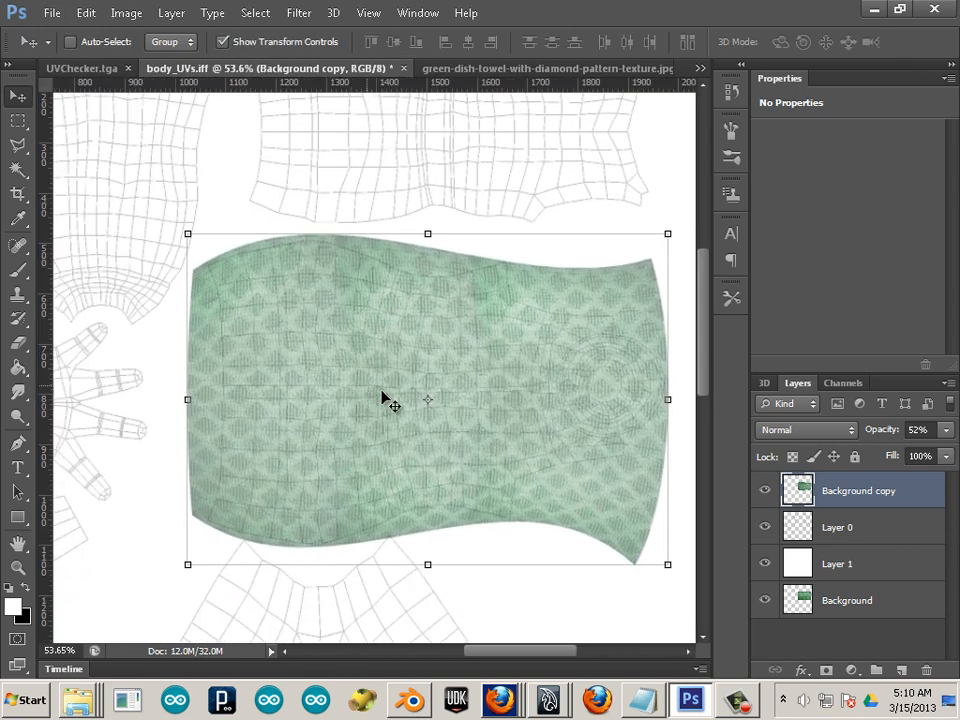
left_click(765, 490)
left_click_drag(837, 604, 901, 670)
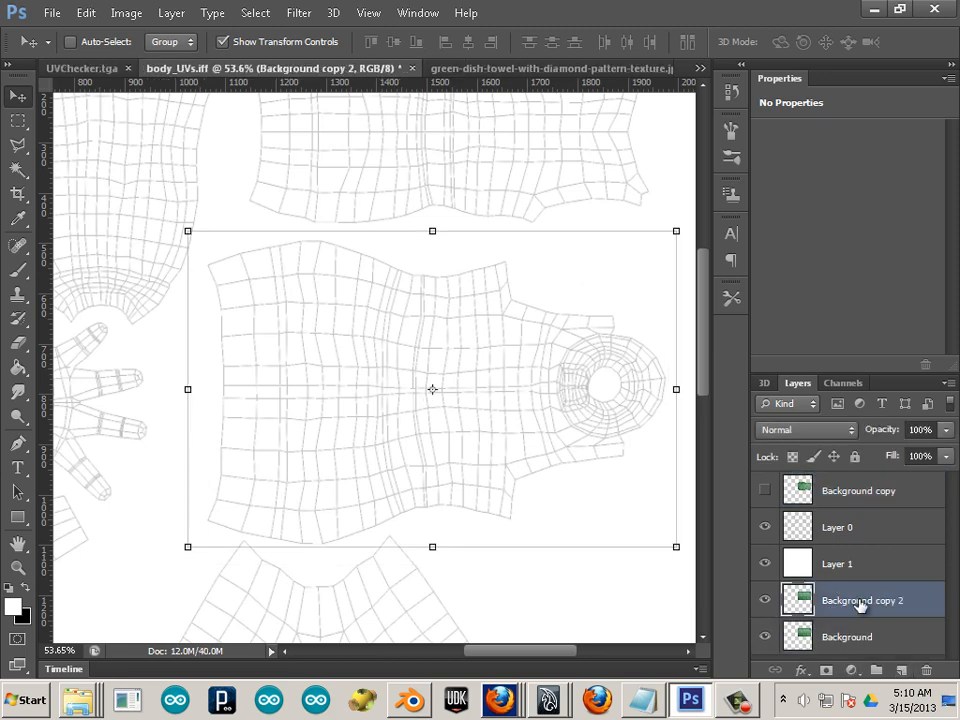
left_click_drag(843, 603, 810, 505)
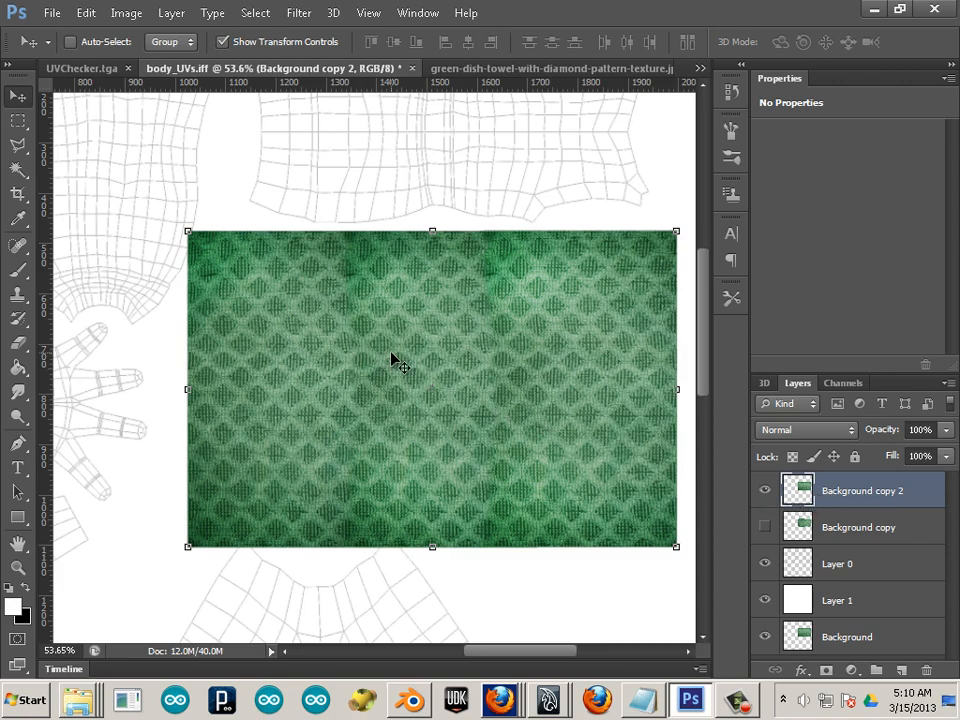
Rotate the new fabric copy 90° and position it over the tapered UV shell at X 857 px, Y 342.5 px
left_click_drag(424, 418, 236, 446)
scroll(236, 444, "down", 1)
scroll(236, 442, "down", 2)
scroll(236, 442, "down", 1)
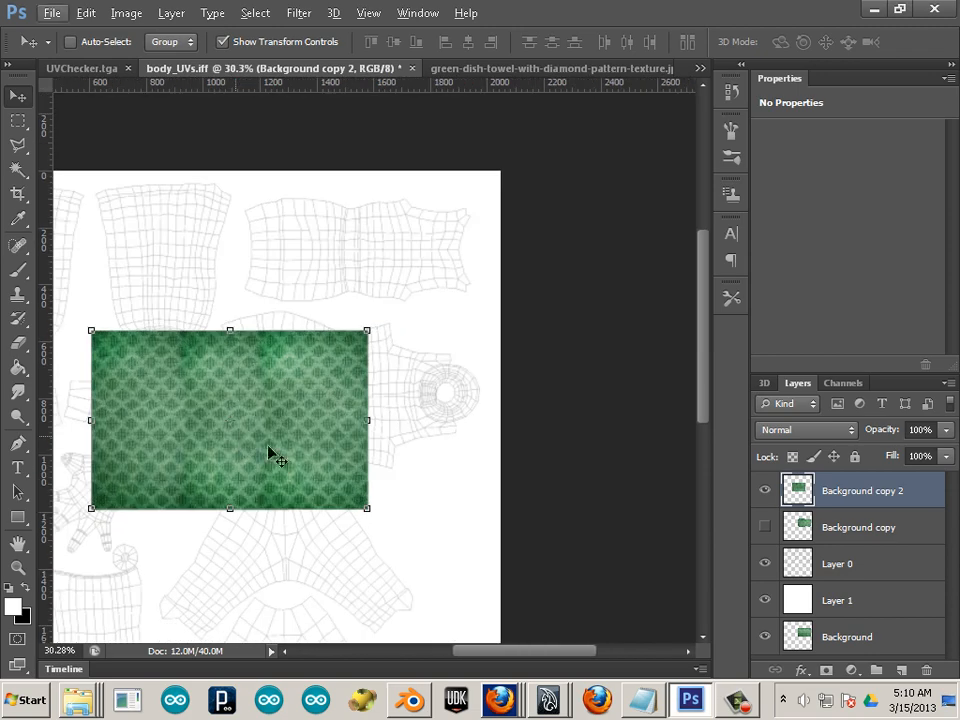
left_click_drag(377, 332, 173, 320)
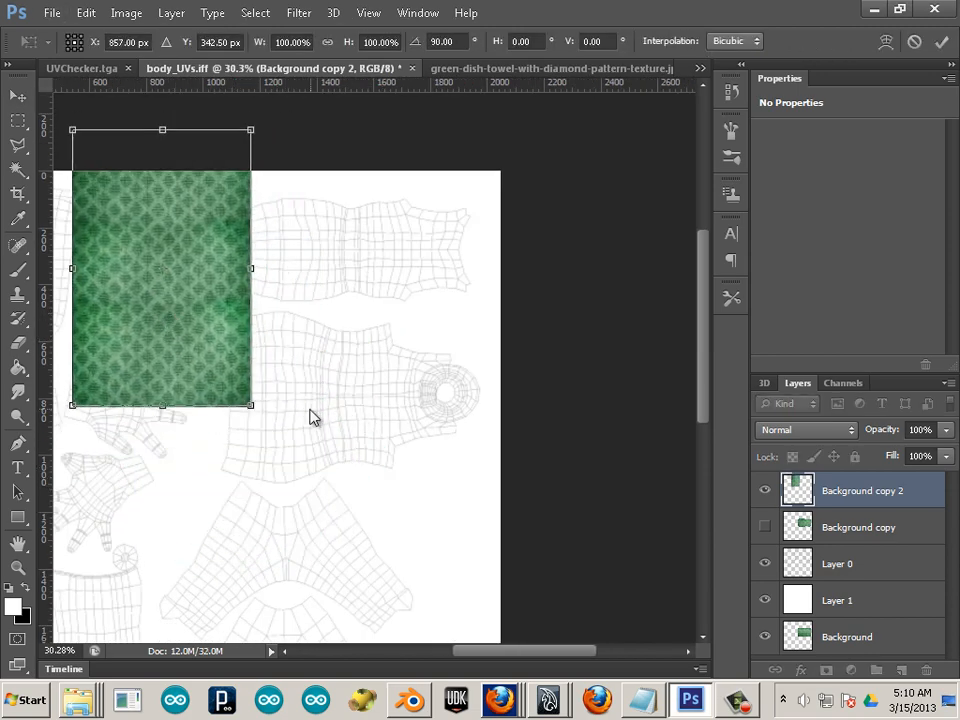
left_click_drag(351, 437, 459, 461)
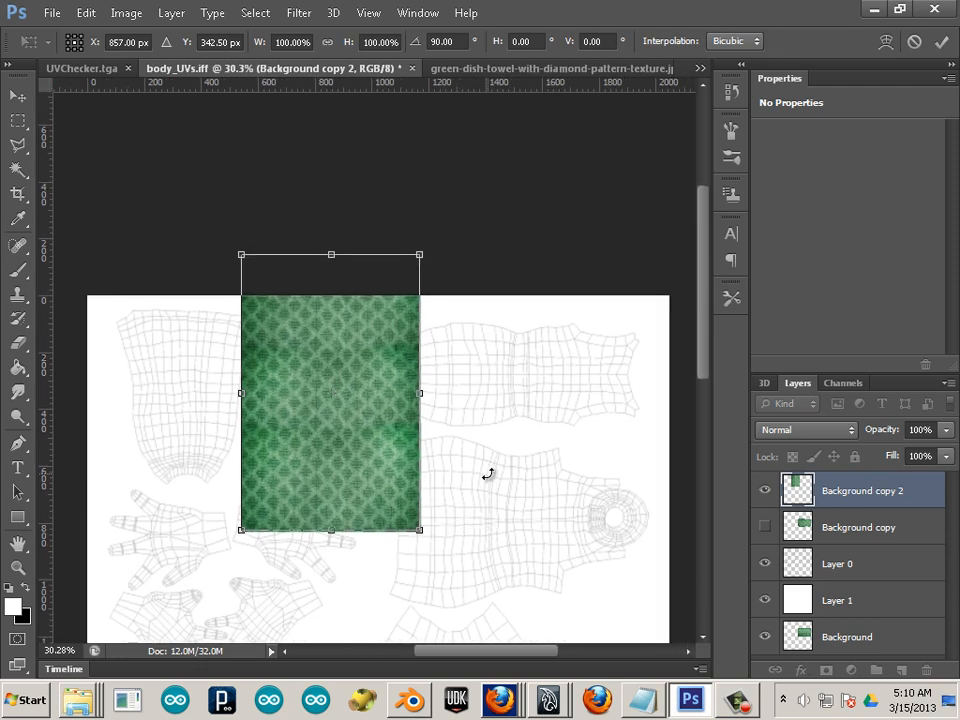
Lower the rotated fabric copy's opacity to 59% so the UV shell beneath shows through
scroll(487, 481, "up", 1)
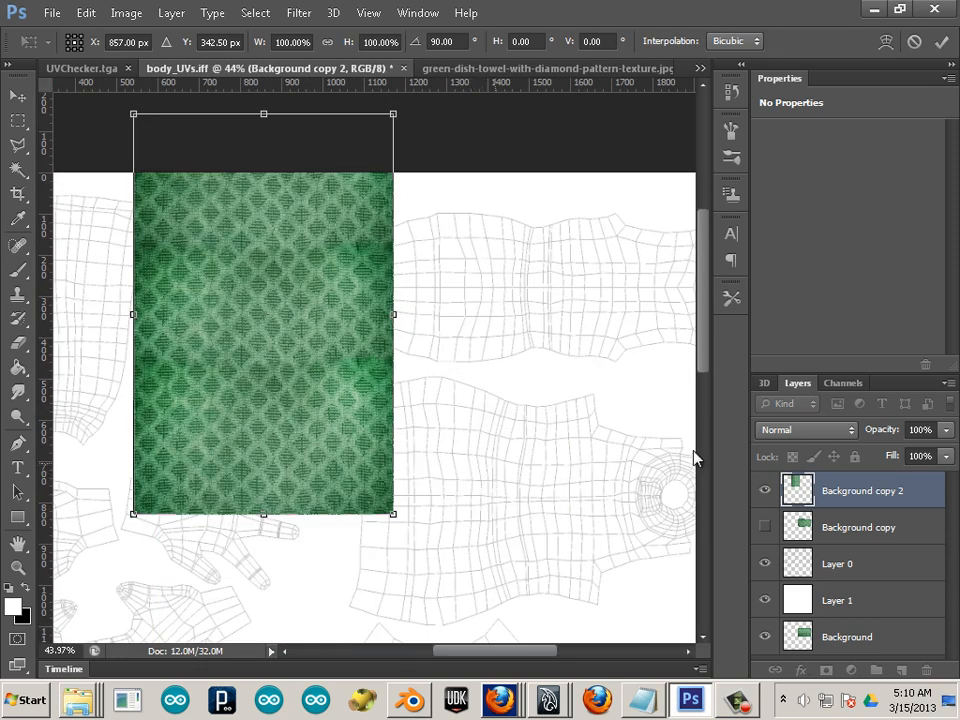
left_click(944, 431)
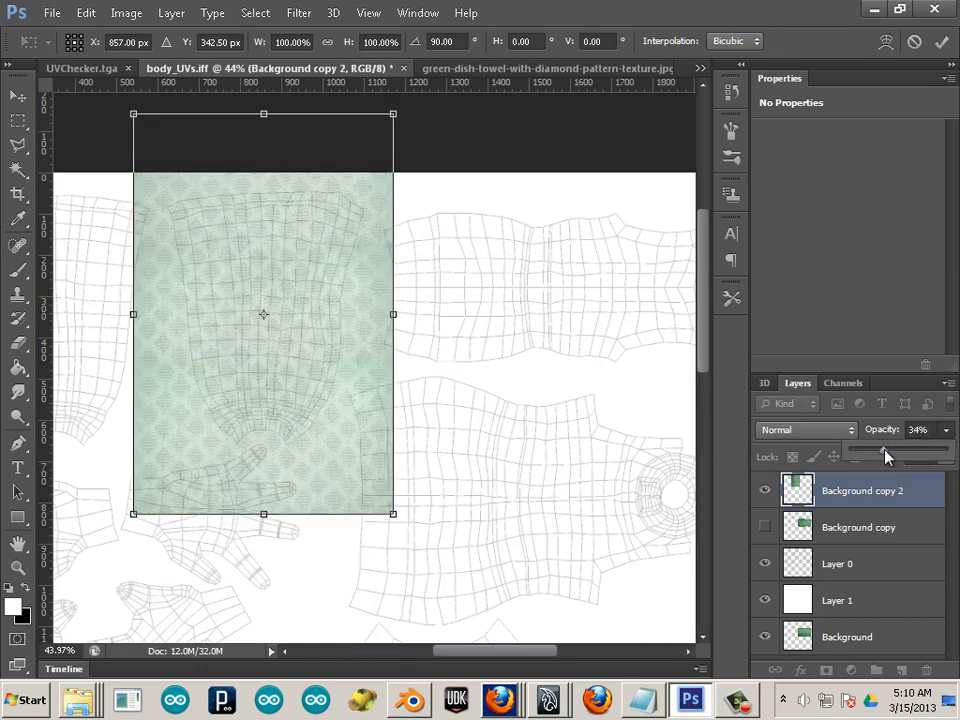
left_click_drag(899, 453, 908, 452)
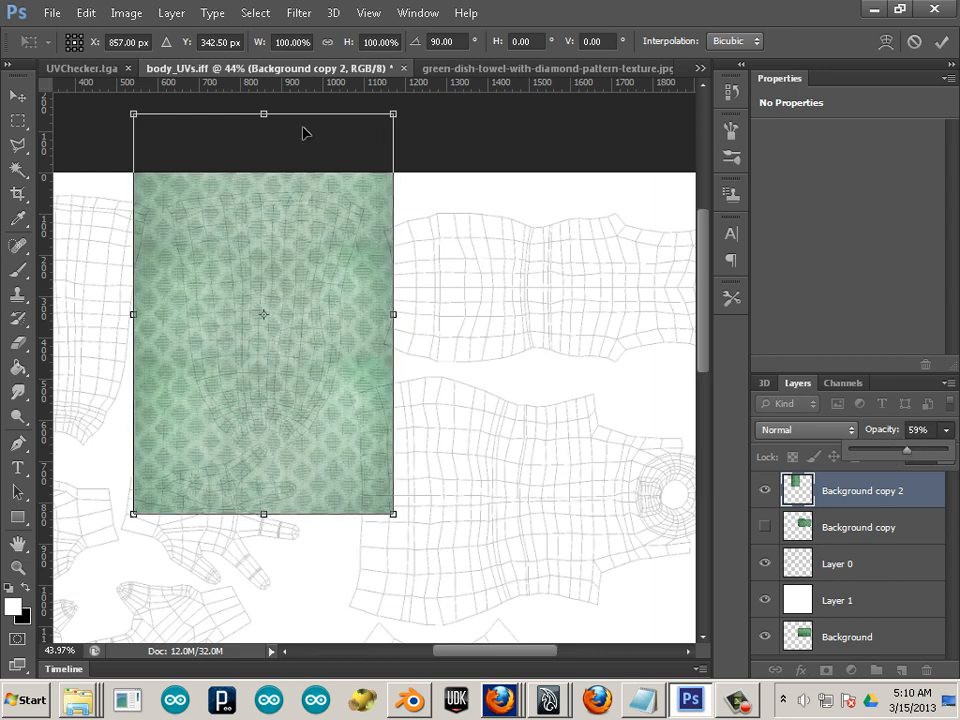
Start a Warp on the rotated fabric copy and pull both lower corners inwards to the tapered shell's narrow end
left_click(88, 14)
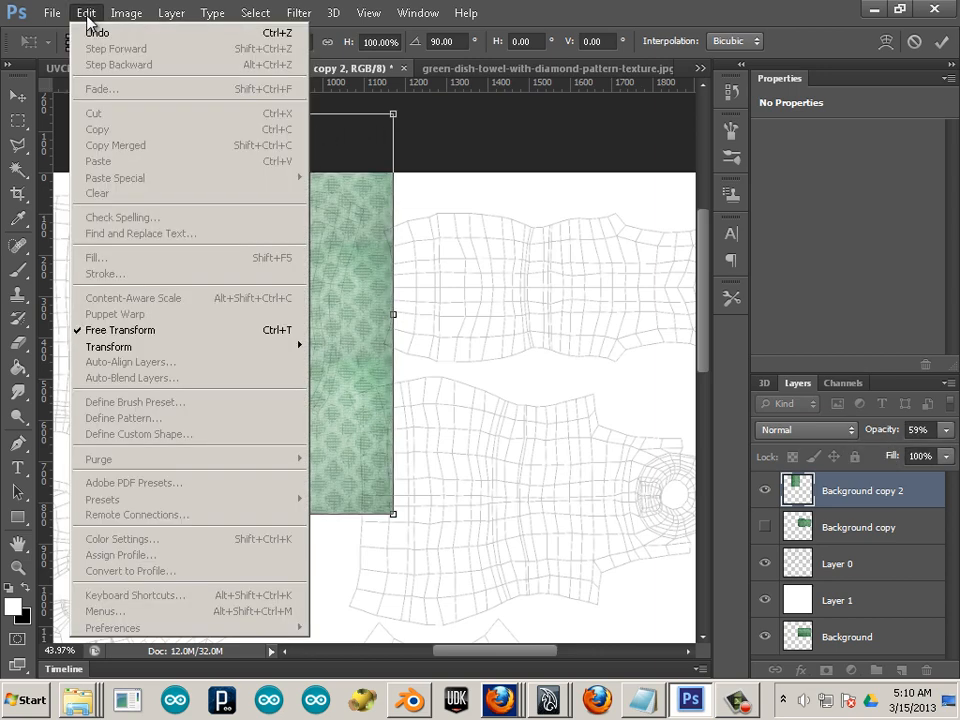
mouse_move(114, 357)
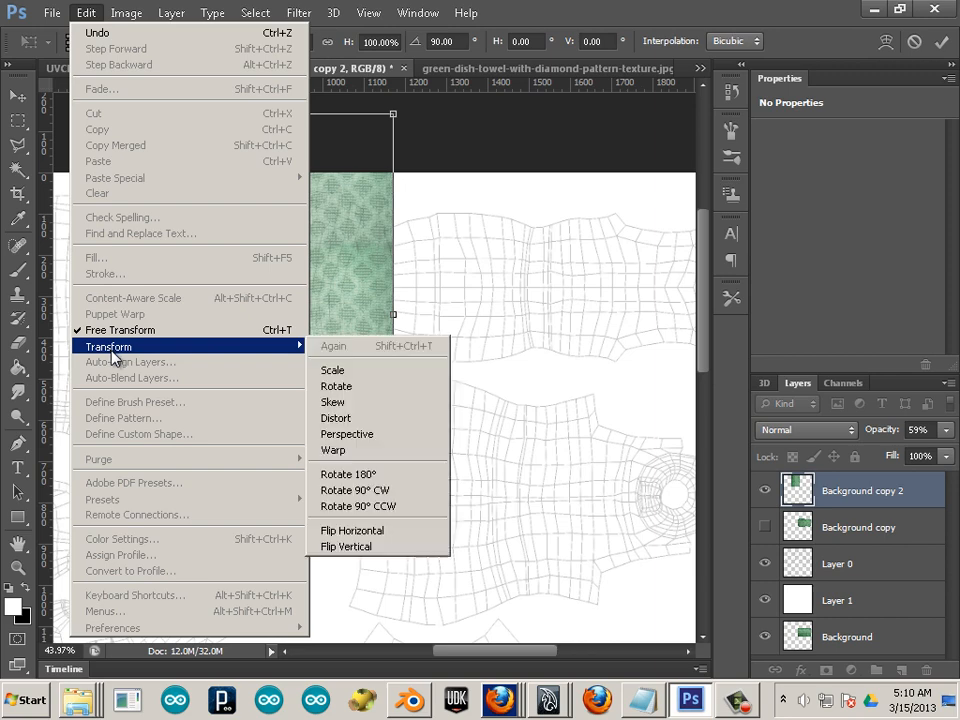
left_click(372, 450)
left_click_drag(401, 513, 265, 498)
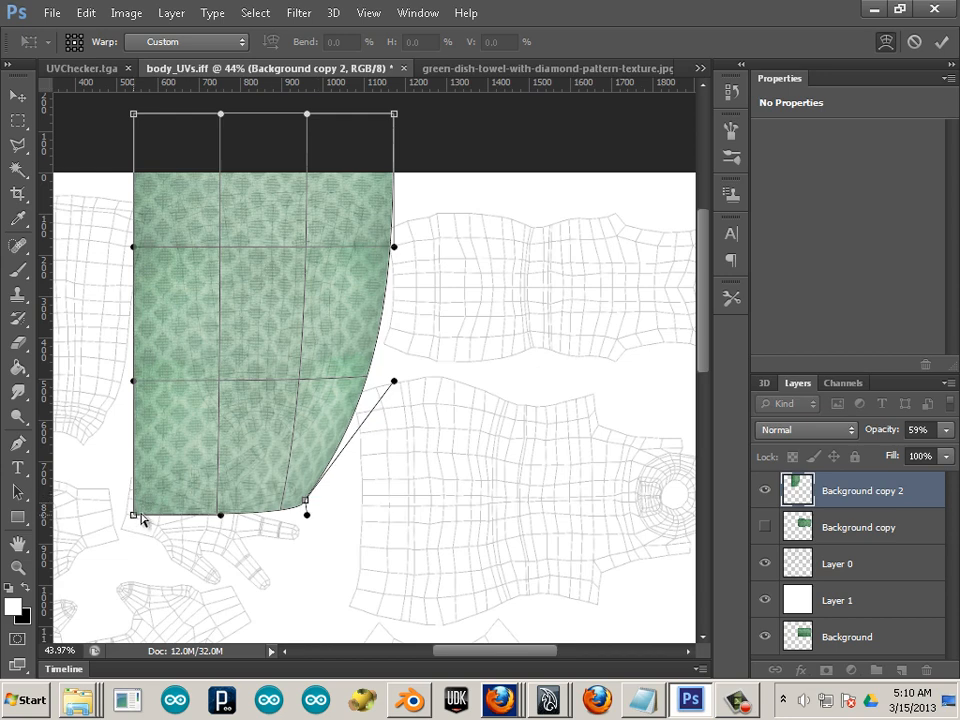
left_click_drag(141, 515, 234, 511)
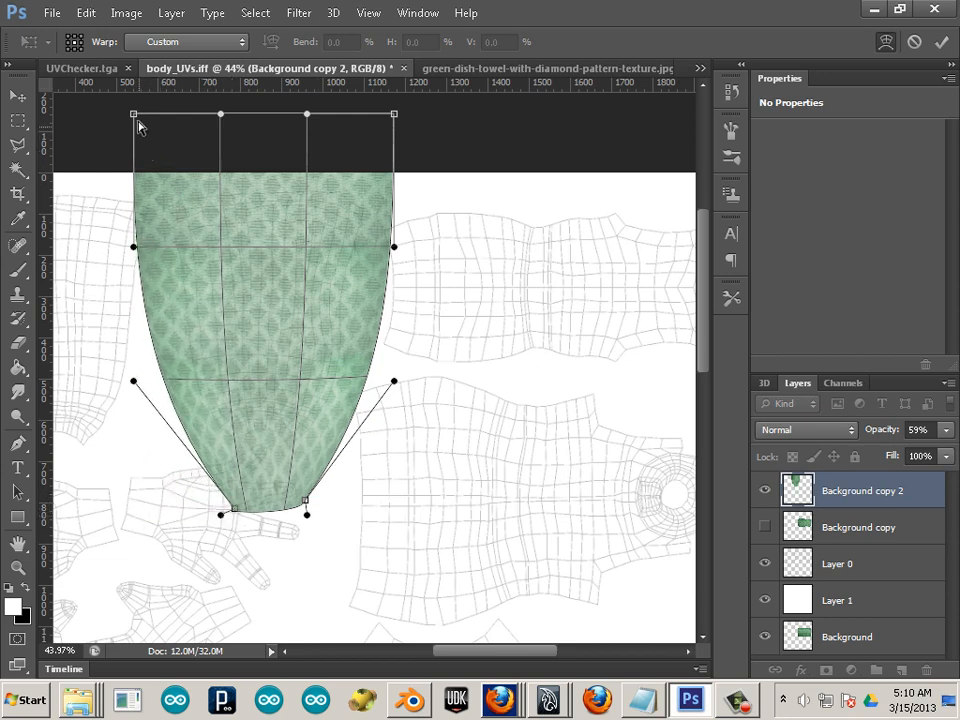
Pull the fabric's upper-left corner outwards and bow both long side edges inwards along the tapered shell's sides
left_click_drag(135, 114, 158, 113)
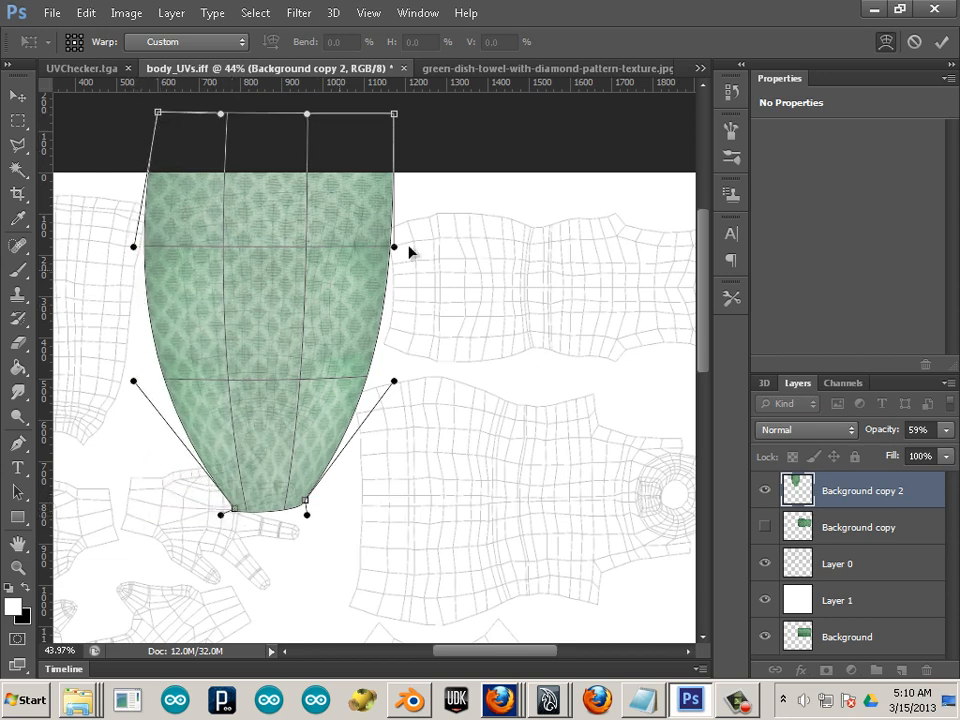
left_click_drag(158, 113, 109, 110)
left_click_drag(144, 336, 167, 311)
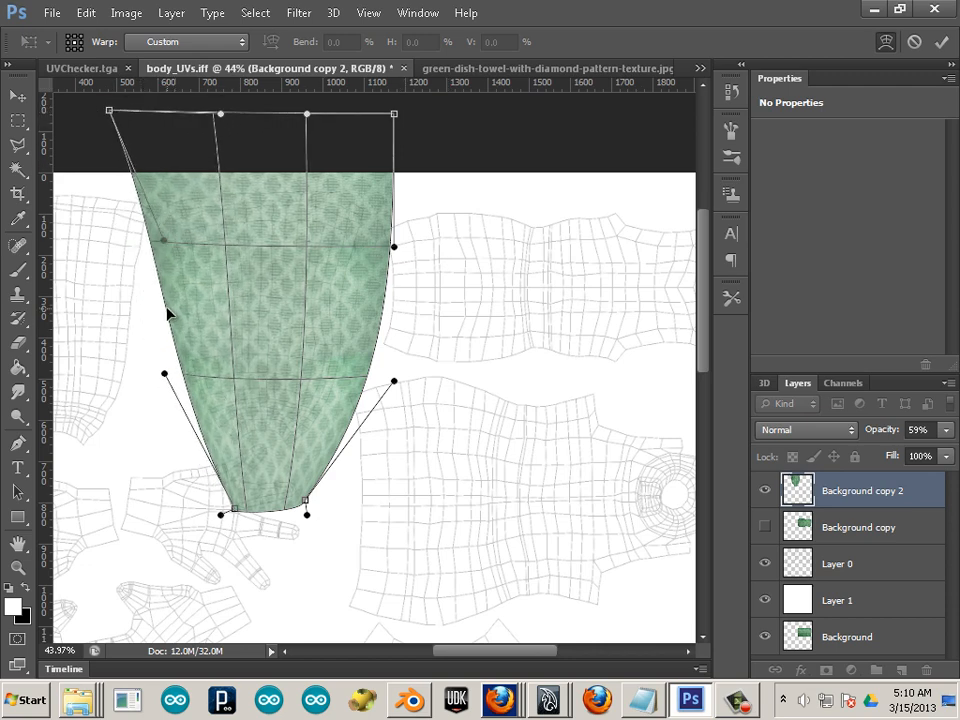
left_click_drag(377, 327, 355, 324)
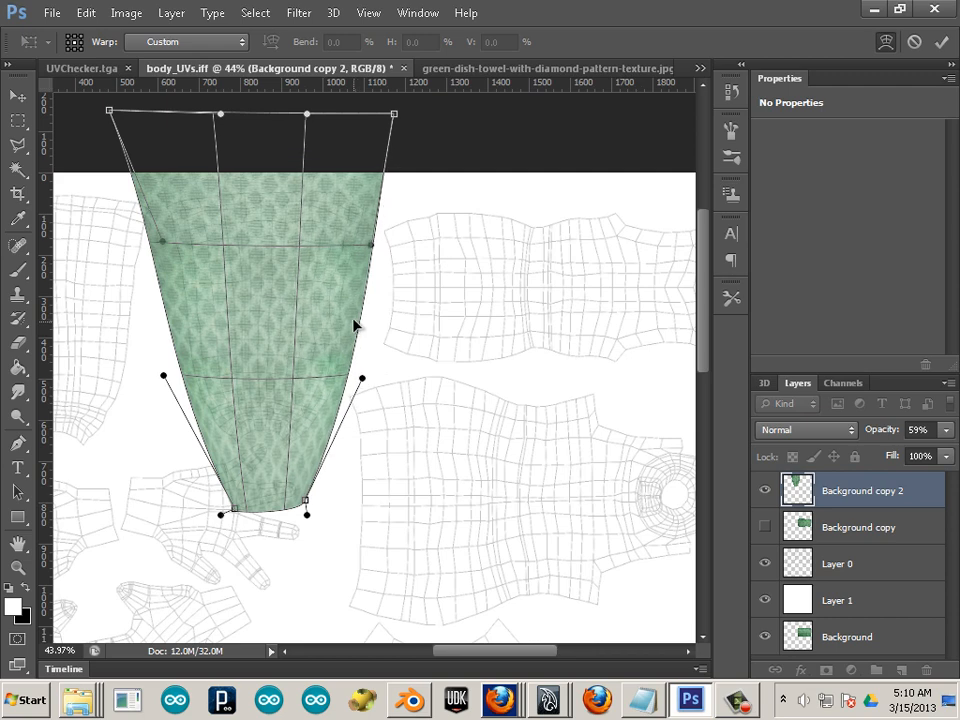
Lower both upper corners of the fabric warp and adjust the arched top edge and inner pattern to the shell
left_click_drag(395, 116, 391, 145)
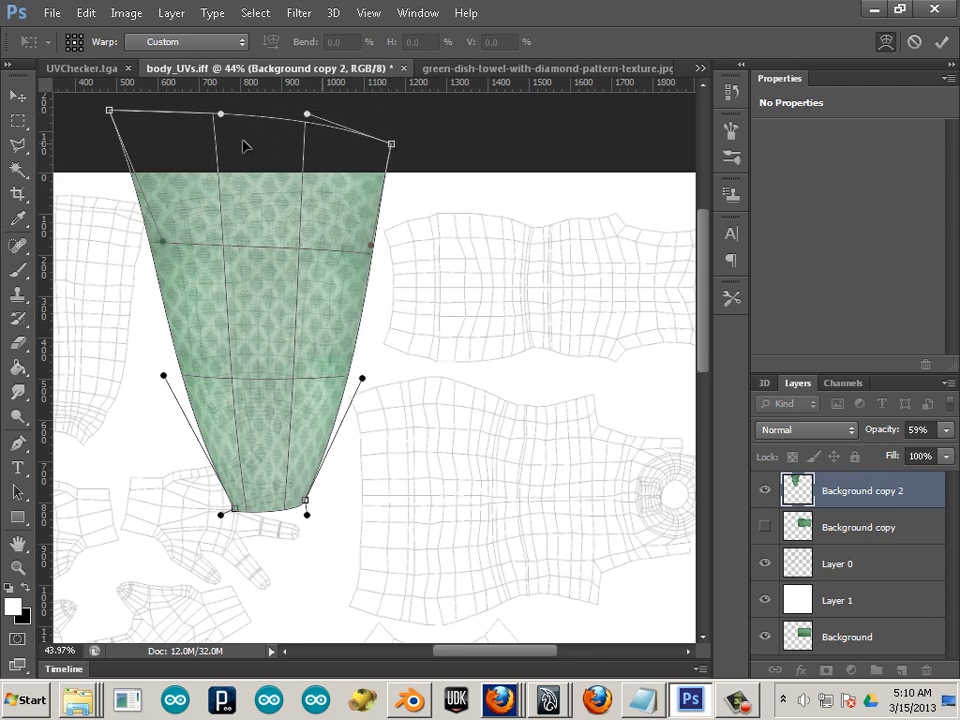
left_click_drag(115, 119, 120, 163)
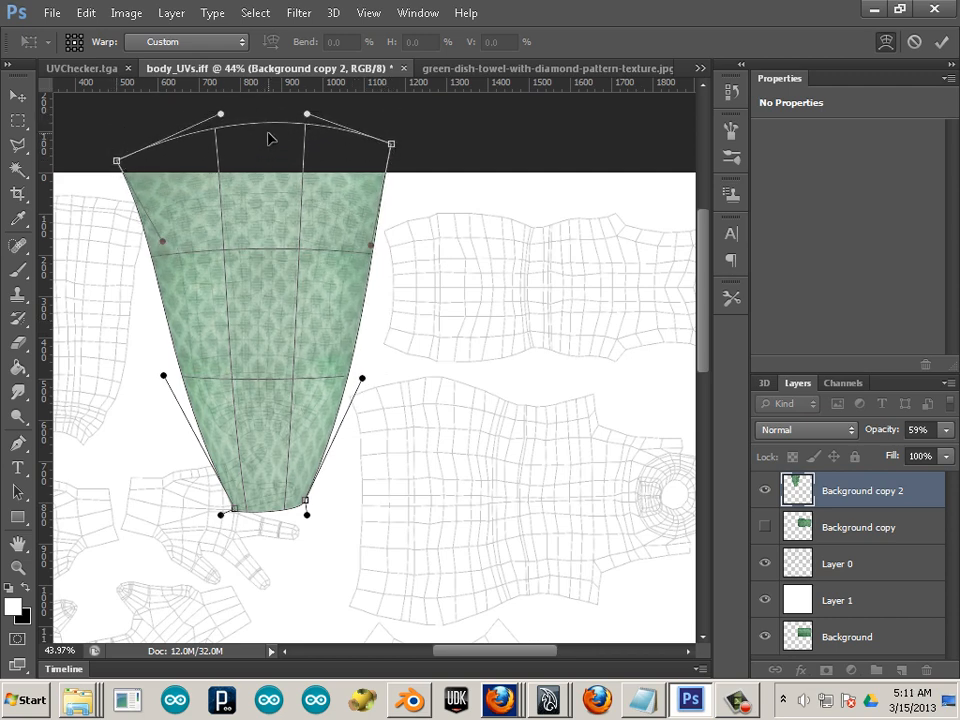
left_click_drag(268, 138, 270, 180)
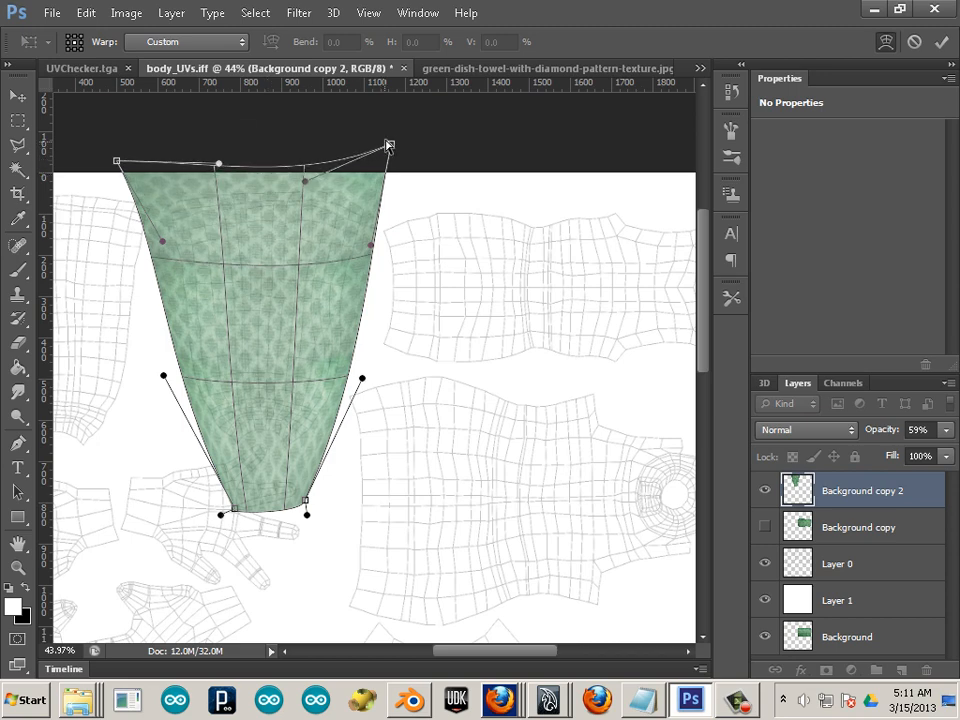
left_click_drag(389, 145, 332, 185)
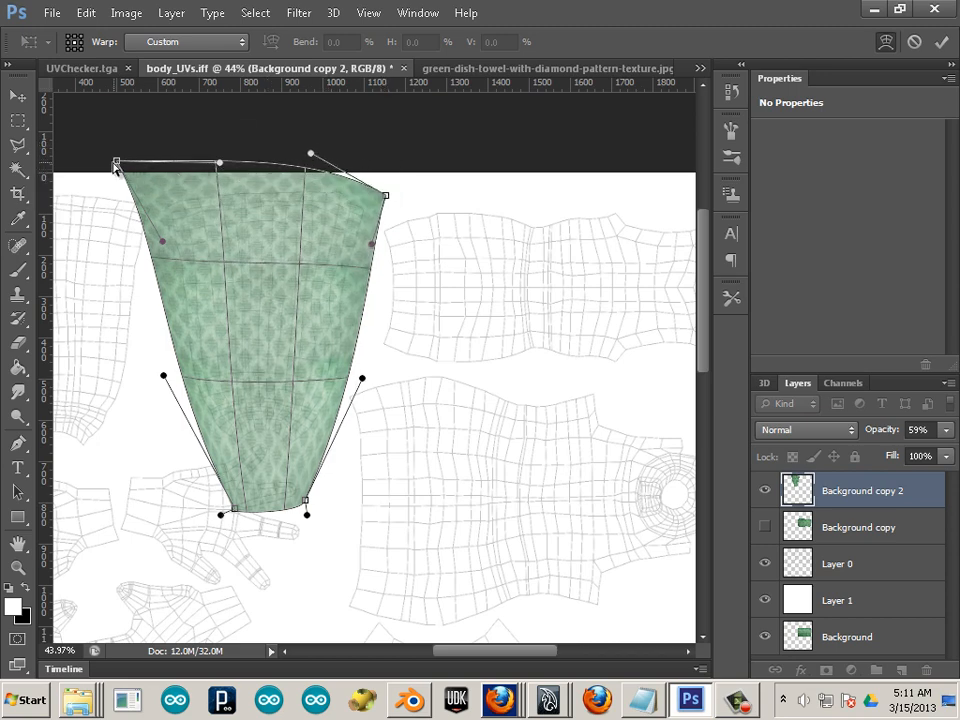
left_click_drag(116, 163, 135, 201)
left_click_drag(200, 215, 209, 206)
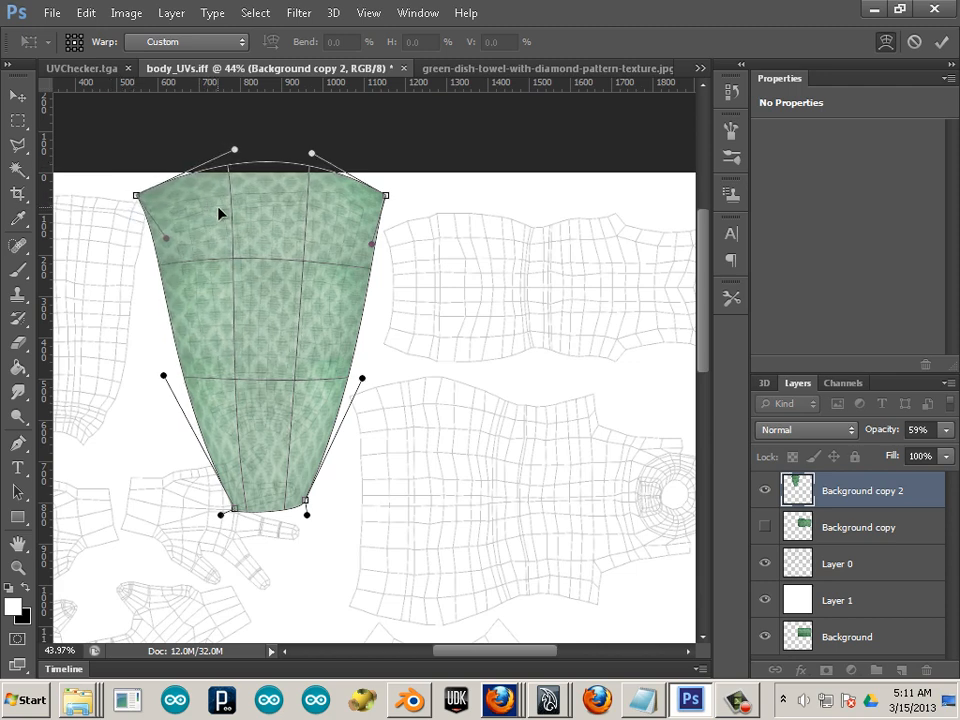
Apply the warp, nudge the fabric piece into line with the tapered shell and set its layer opacity to 59%
left_click(18, 95)
left_click(383, 273)
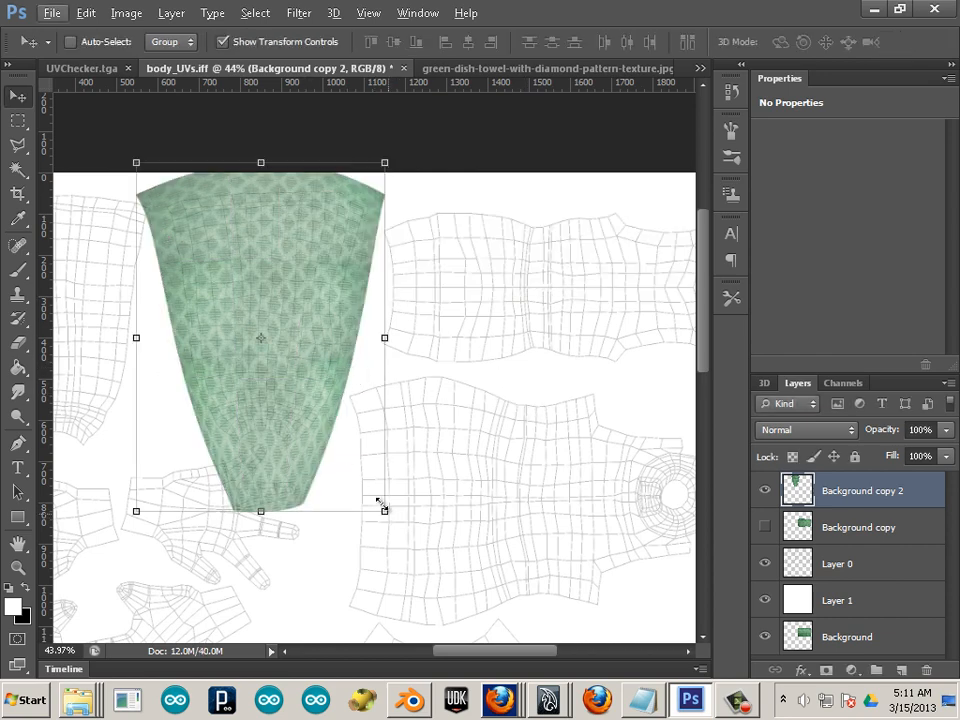
scroll(379, 503, "down", 1)
mouse_move(301, 387)
left_mouse_down()
mouse_move(493, 429)
mouse_move(291, 369)
mouse_move(299, 376)
left_mouse_up()
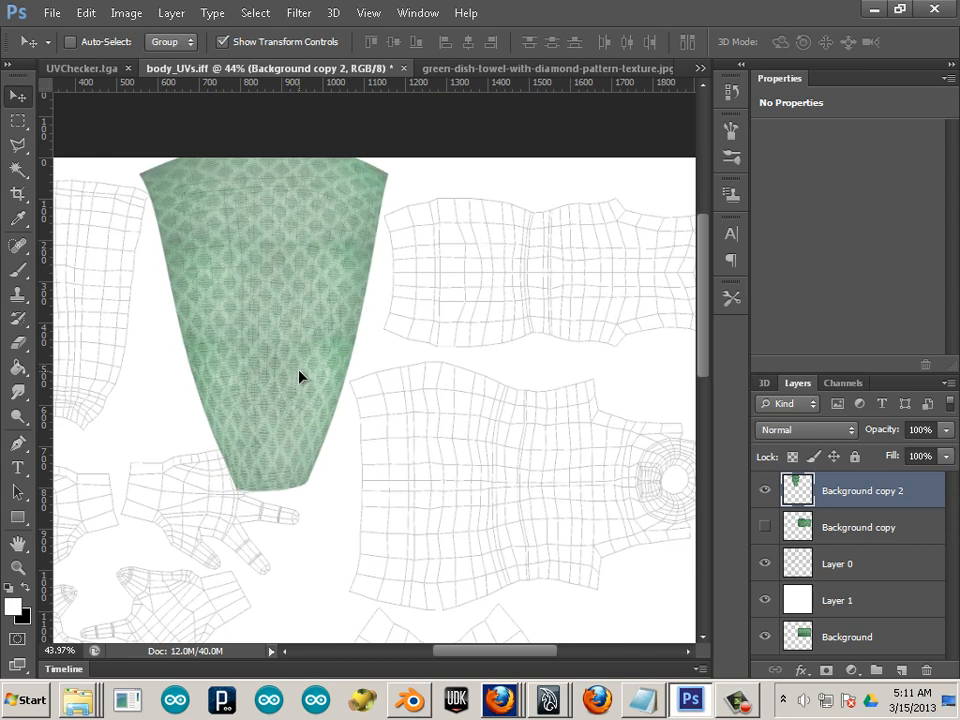
key("5")
key("9")
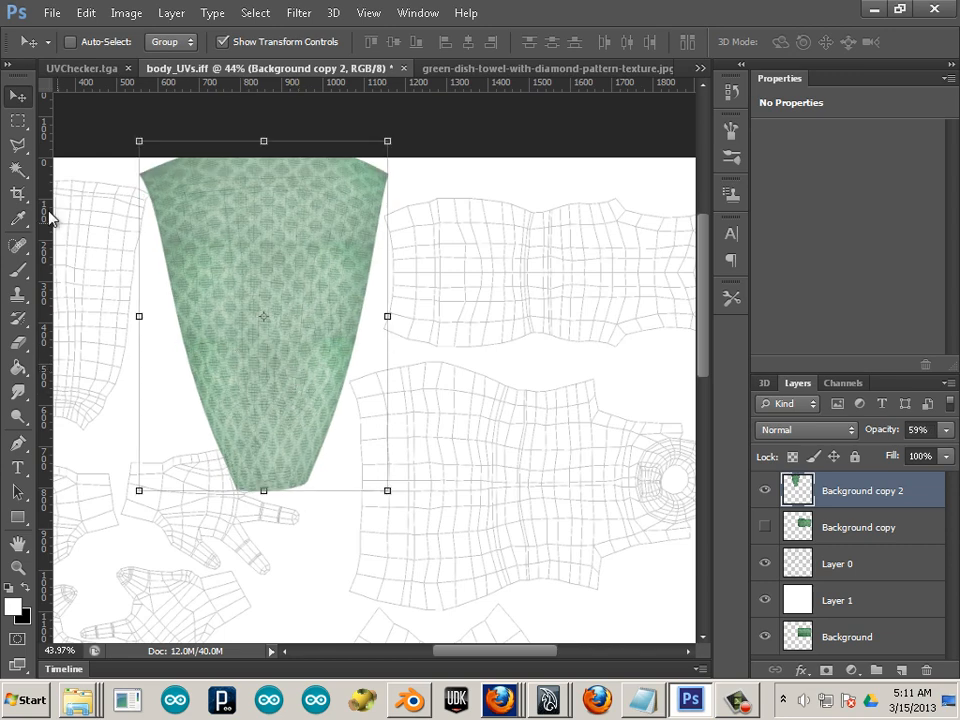
Erase the excess fabric around the tapered shell's lower end with a 100 px round Eraser brush
left_click(24, 346)
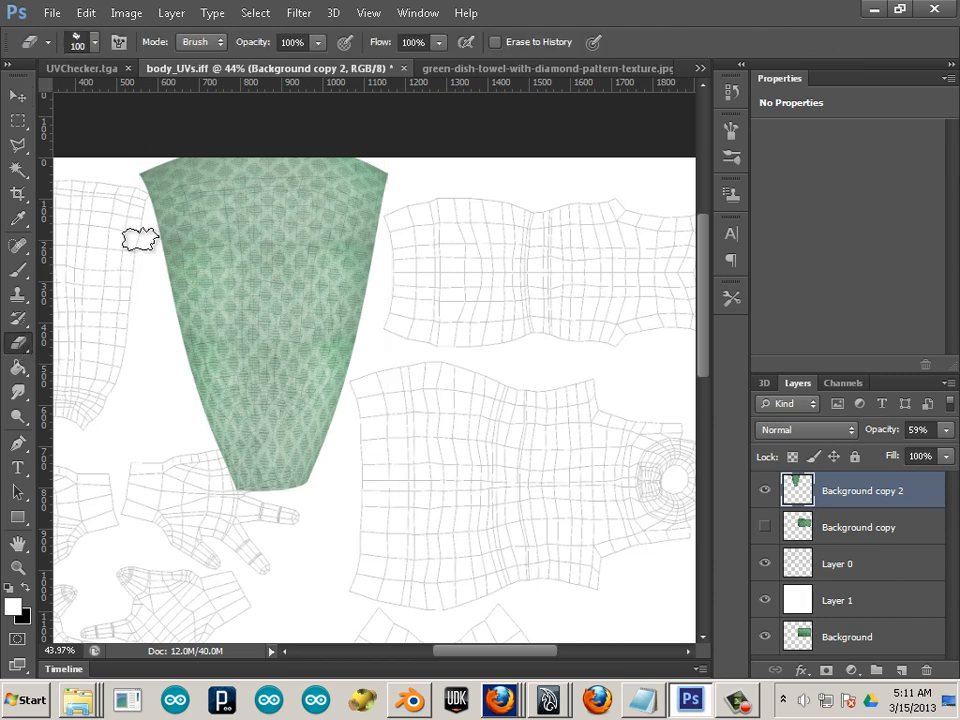
left_click(94, 42)
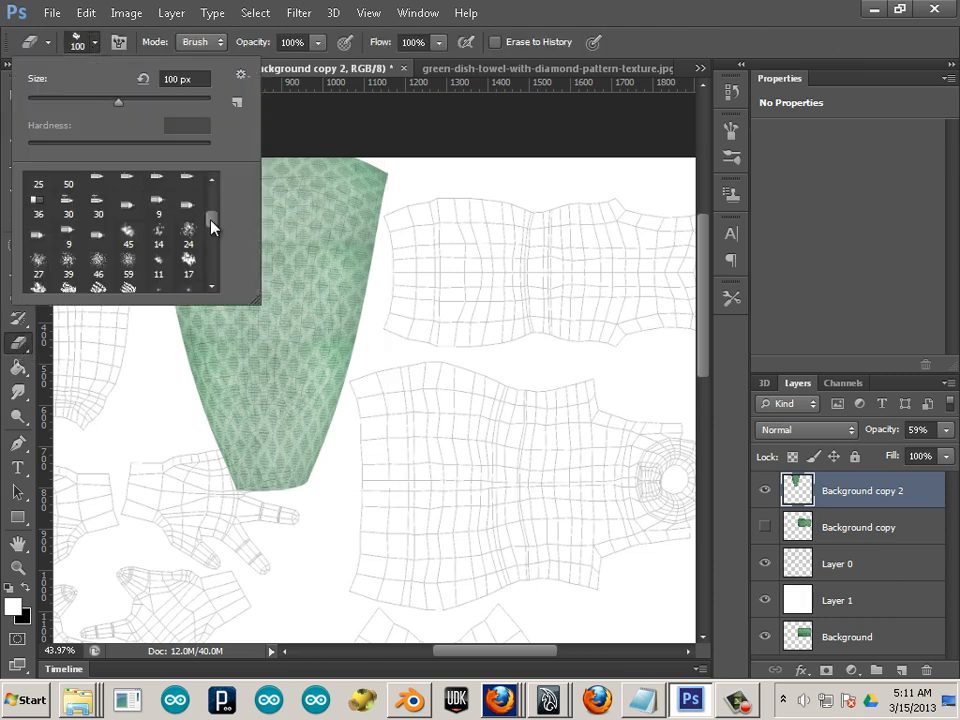
left_click_drag(213, 226, 208, 154)
left_click(190, 187)
key("Return")
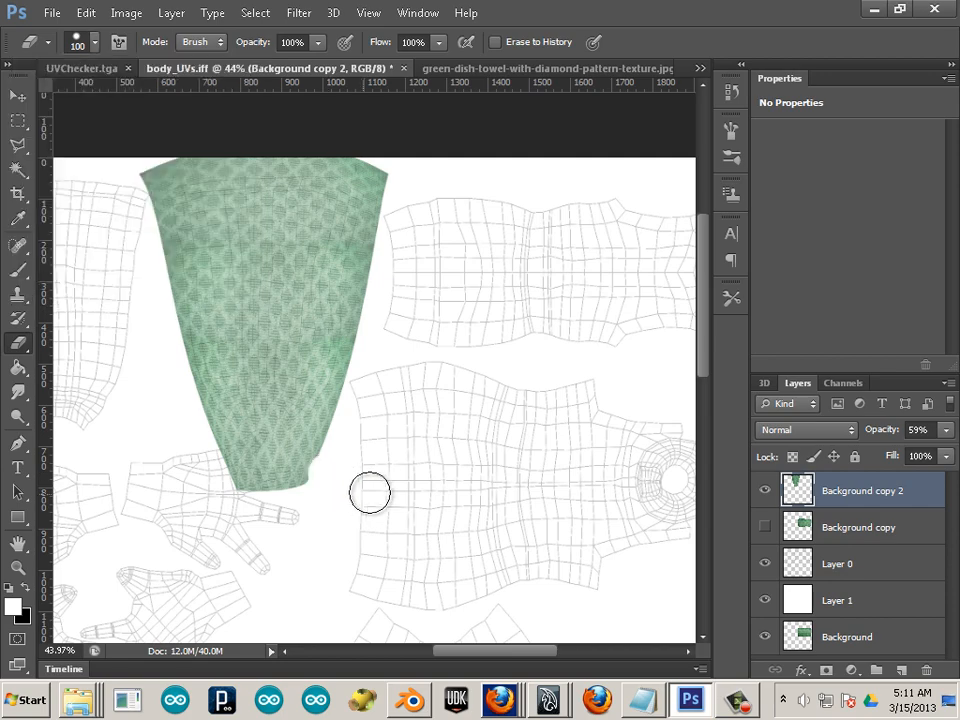
scroll(319, 495, "up", 2)
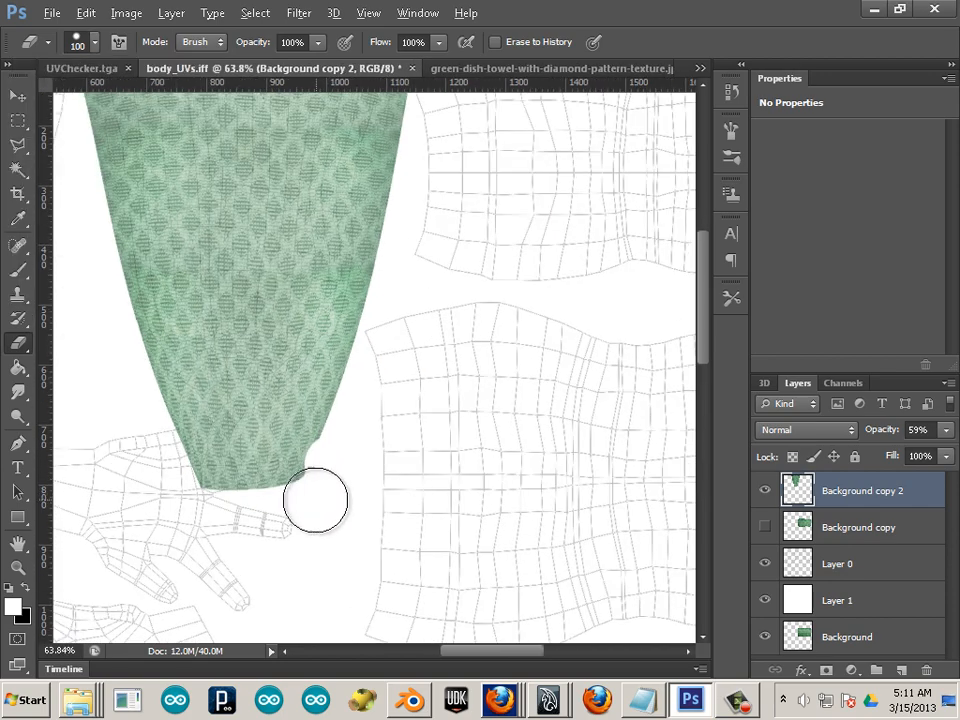
scroll(305, 494, "up", 2)
mouse_move(407, 506)
left_mouse_down()
mouse_move(564, 566)
mouse_move(470, 513)
mouse_move(464, 541)
mouse_move(403, 514)
mouse_move(356, 517)
mouse_move(391, 552)
mouse_move(334, 550)
mouse_move(315, 508)
mouse_move(266, 456)
left_mouse_up()
mouse_move(500, 563)
left_mouse_down()
mouse_move(345, 502)
mouse_move(500, 513)
mouse_move(544, 485)
mouse_move(436, 498)
mouse_move(307, 487)
mouse_move(479, 501)
mouse_move(568, 441)
mouse_move(617, 371)
mouse_move(473, 448)
mouse_move(347, 546)
left_mouse_up()
left_click(350, 542)
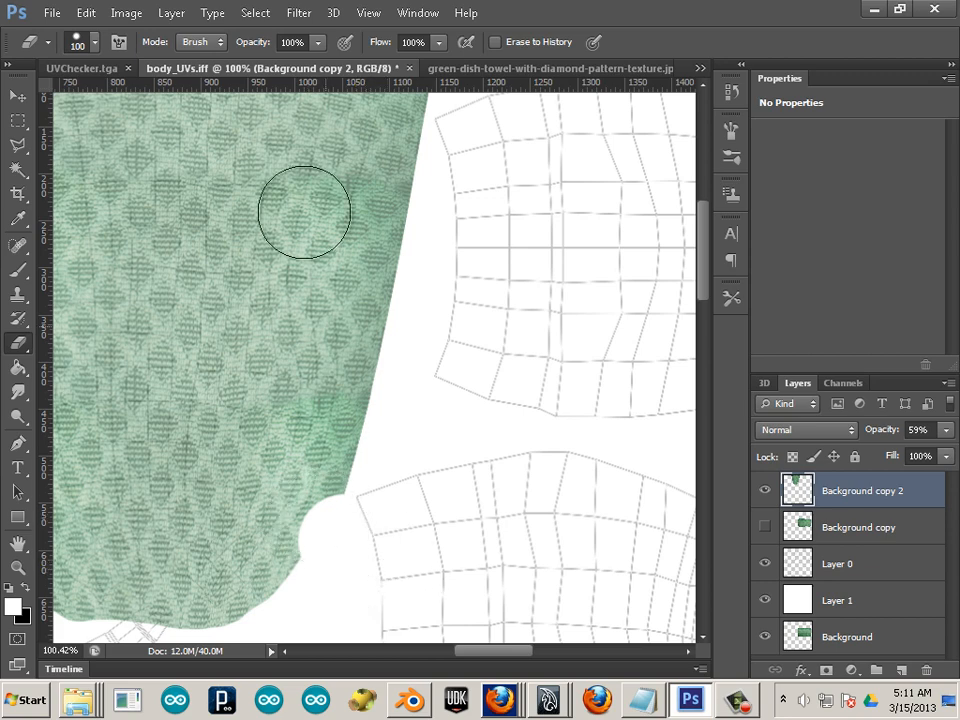
Try to undo the eraser stroke that cut a notch into the fabric's lower side edge
left_click(86, 15)
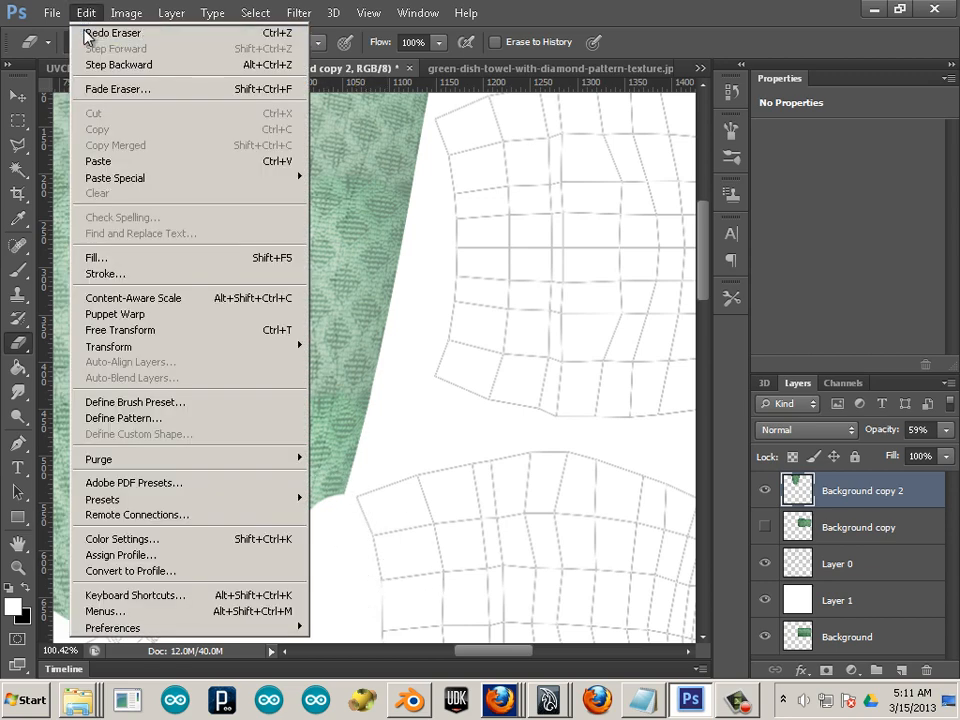
left_click(262, 413)
left_click(86, 13)
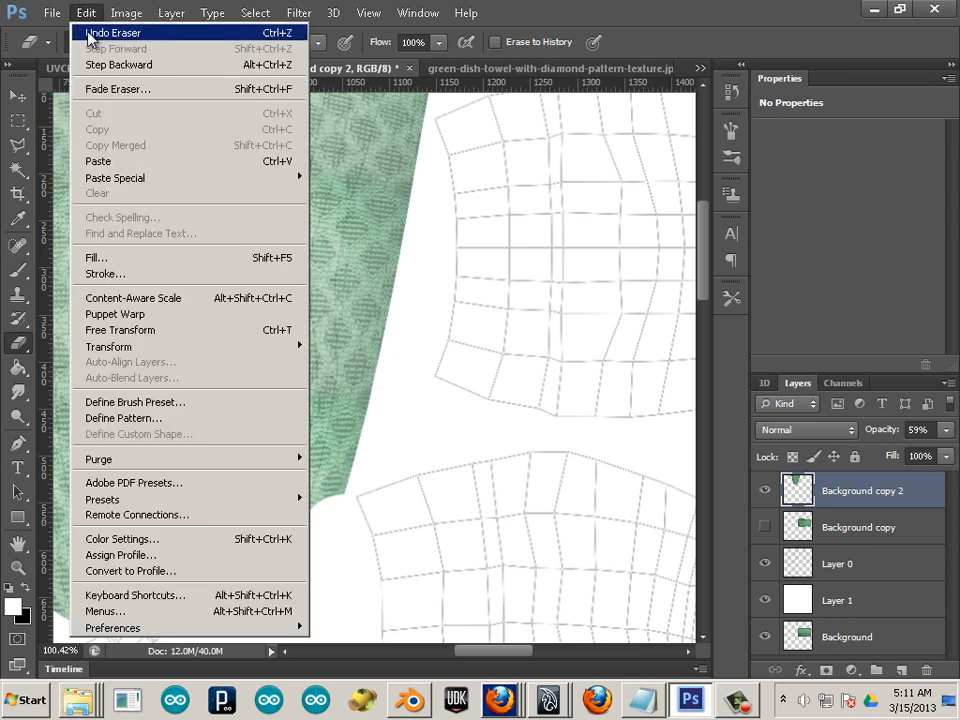
left_click(80, 32)
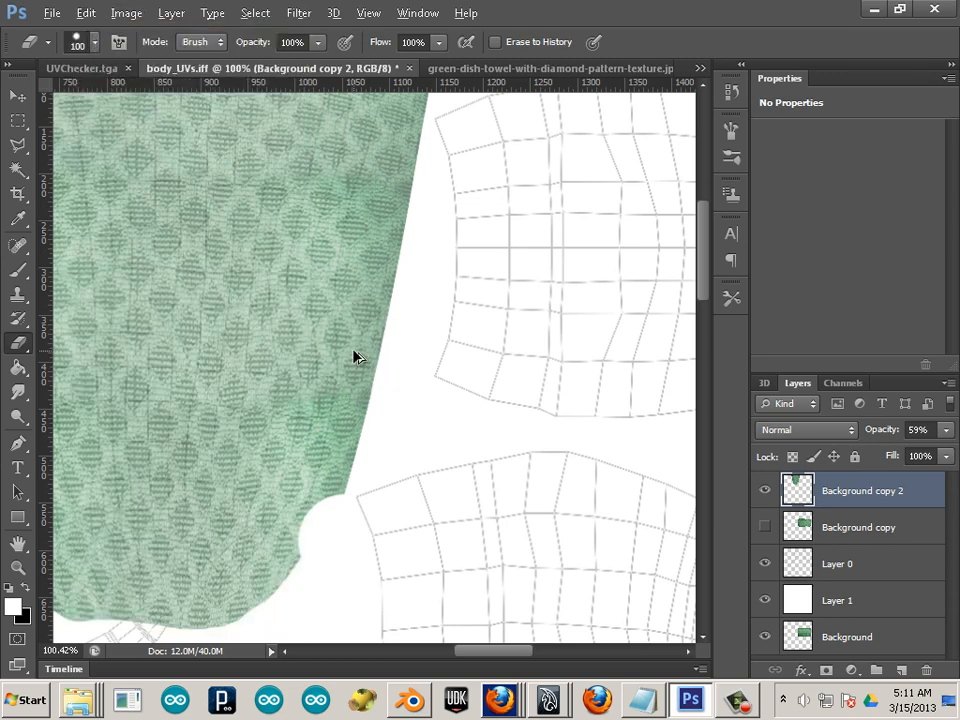
left_click(90, 12)
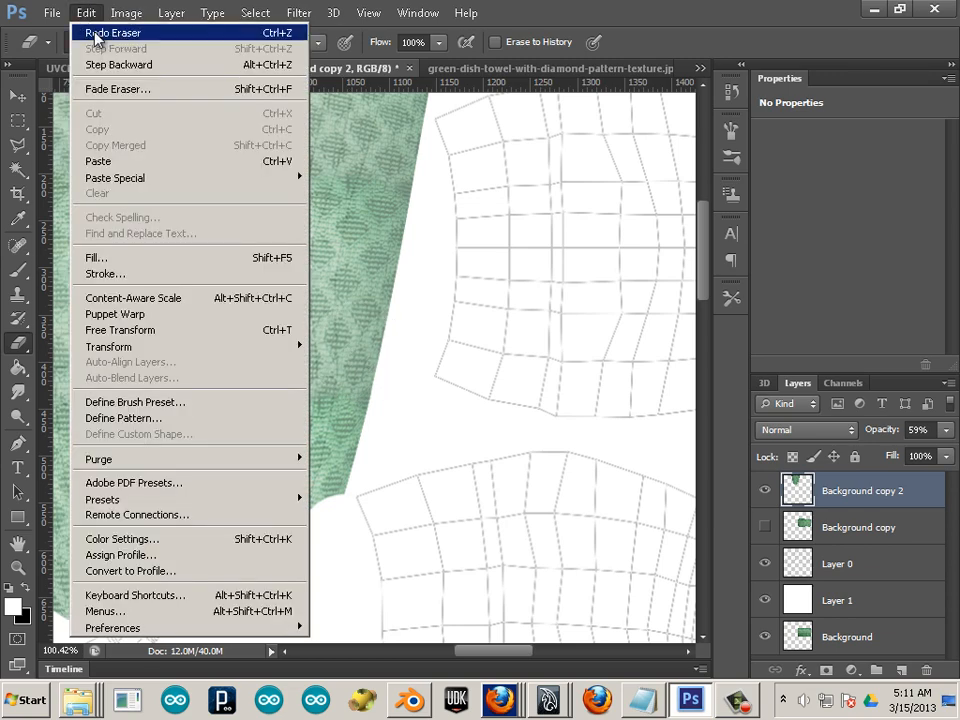
left_click(100, 33)
left_click(86, 13)
left_click(415, 248)
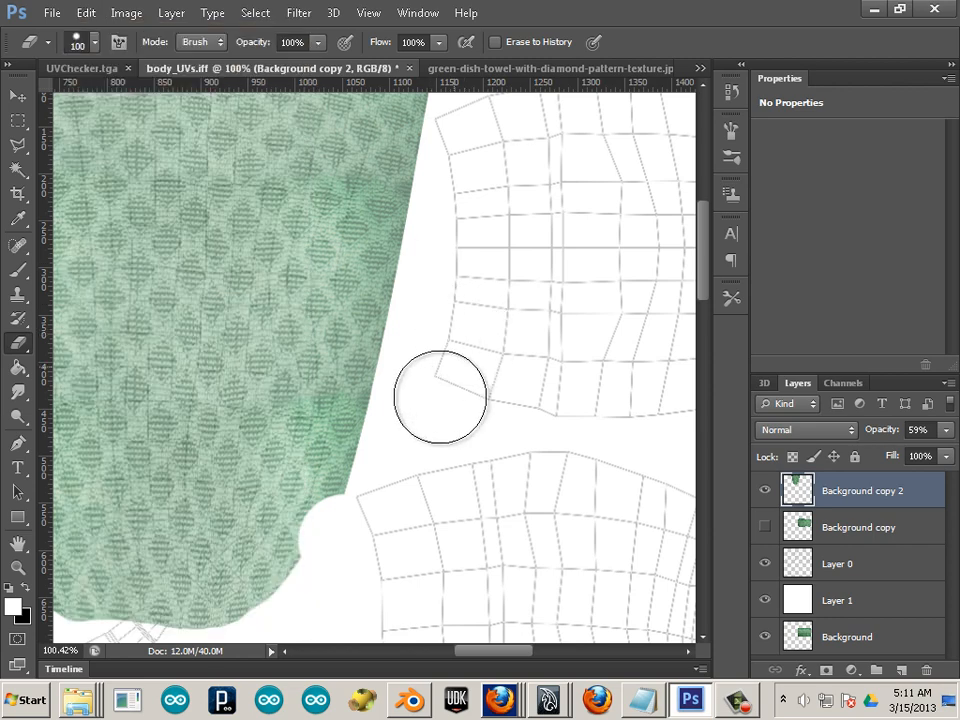
mouse_move(425, 476)
left_mouse_down()
mouse_move(507, 421)
mouse_move(471, 439)
left_mouse_up()
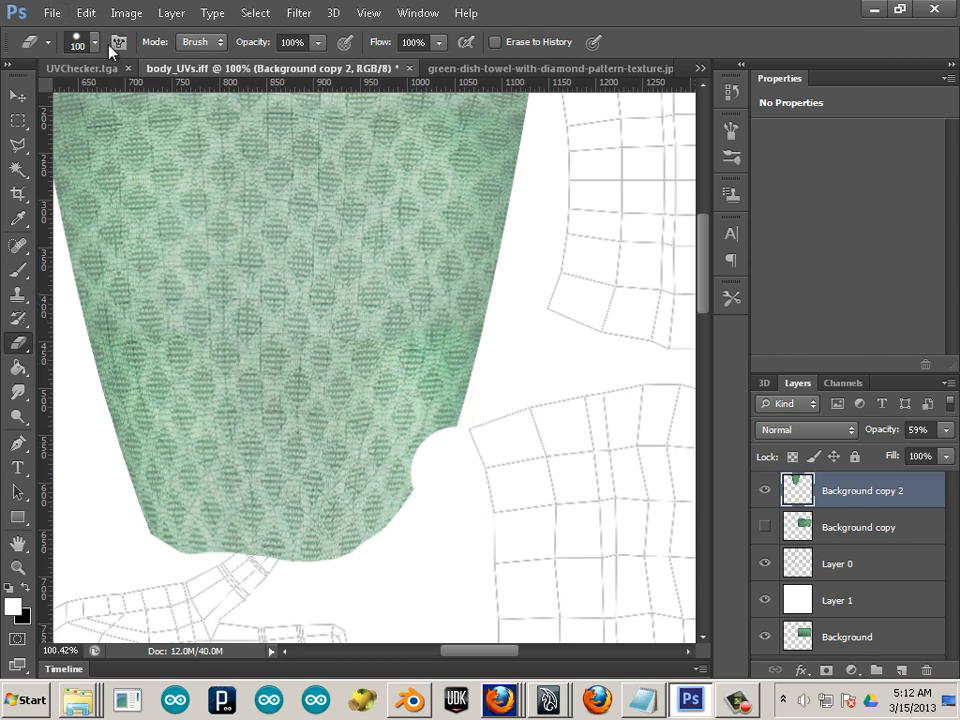
Show the History of recent states and raise the Background copy 2 layer's opacity to 100%
left_click(86, 13)
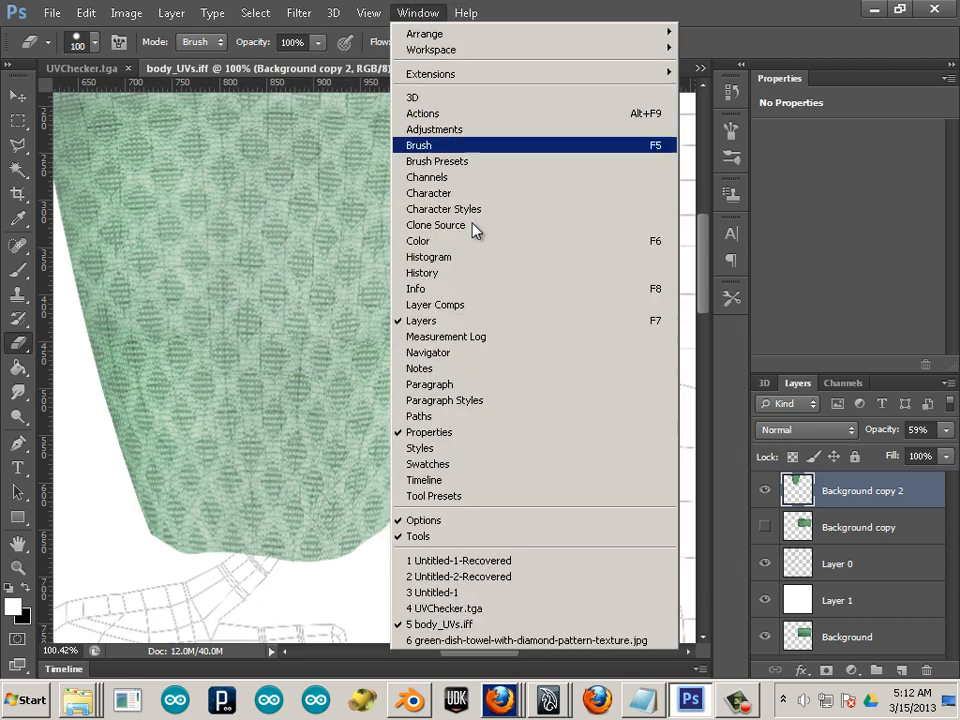
left_click(494, 271)
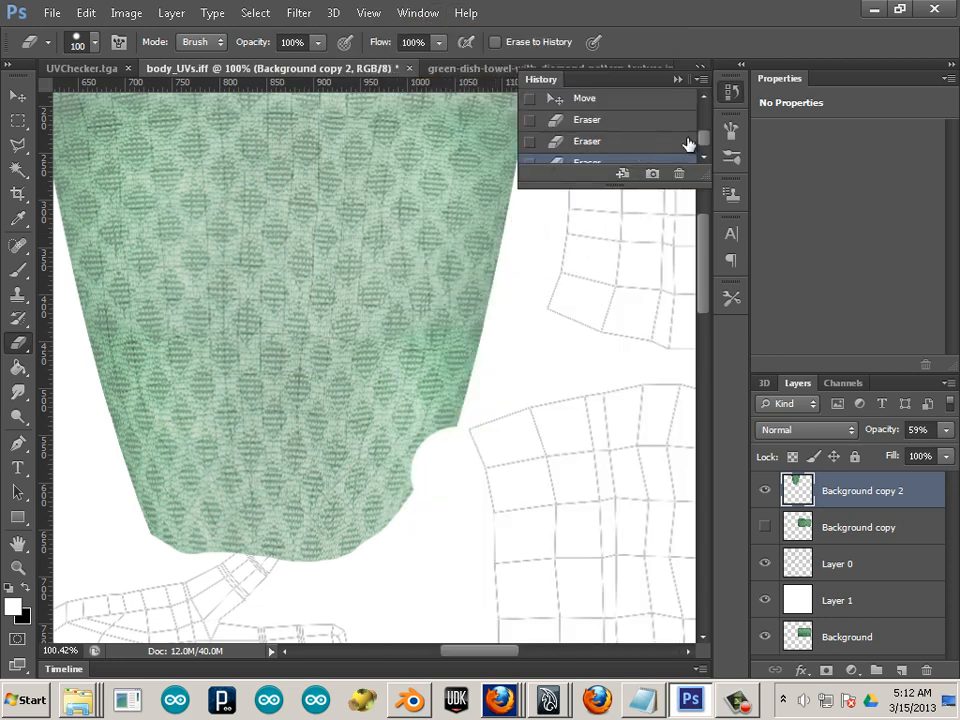
mouse_move(710, 145)
left_mouse_down()
mouse_move(708, 133)
mouse_move(709, 152)
left_mouse_up()
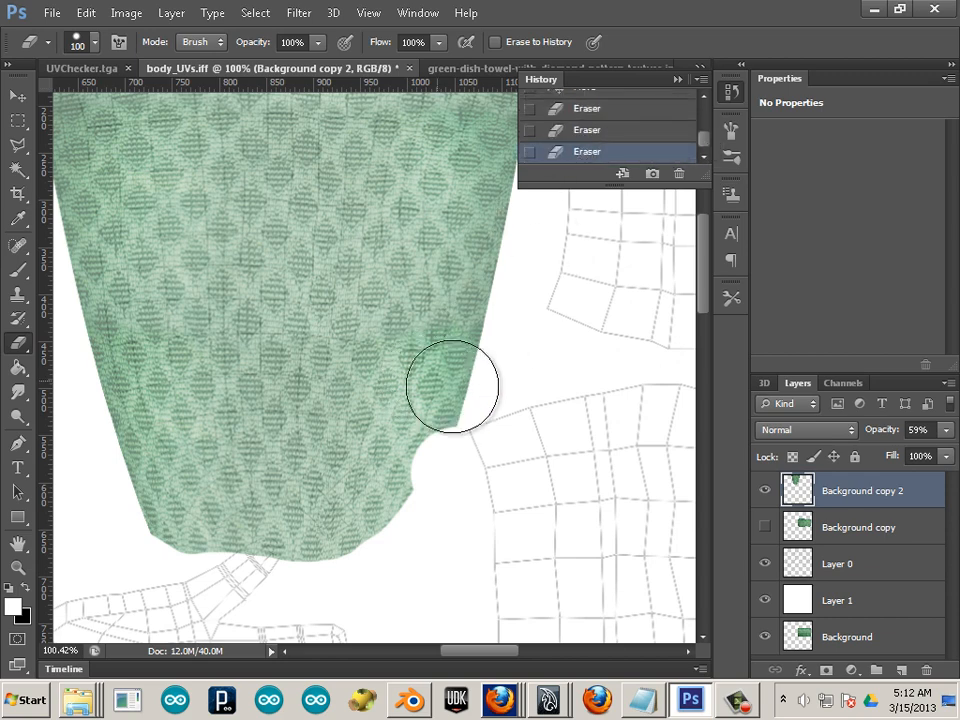
left_click(945, 431)
left_click_drag(940, 451, 951, 451)
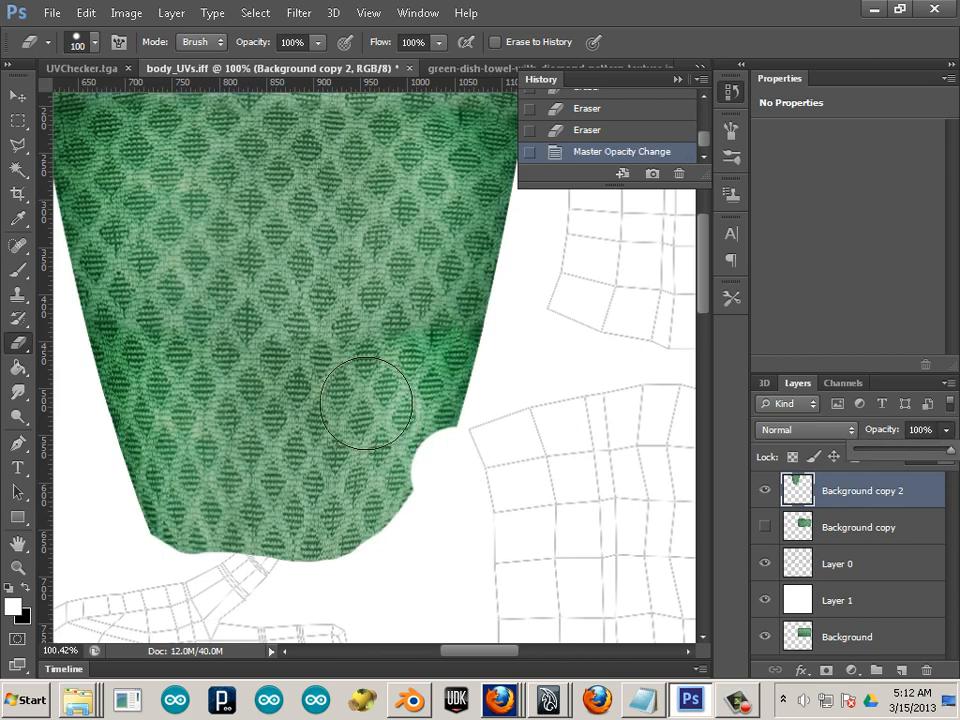
Clone fabric pattern into the notch with a 70 px Clone Stamp and trim the patched edge with the 100 px Eraser
left_click(17, 297)
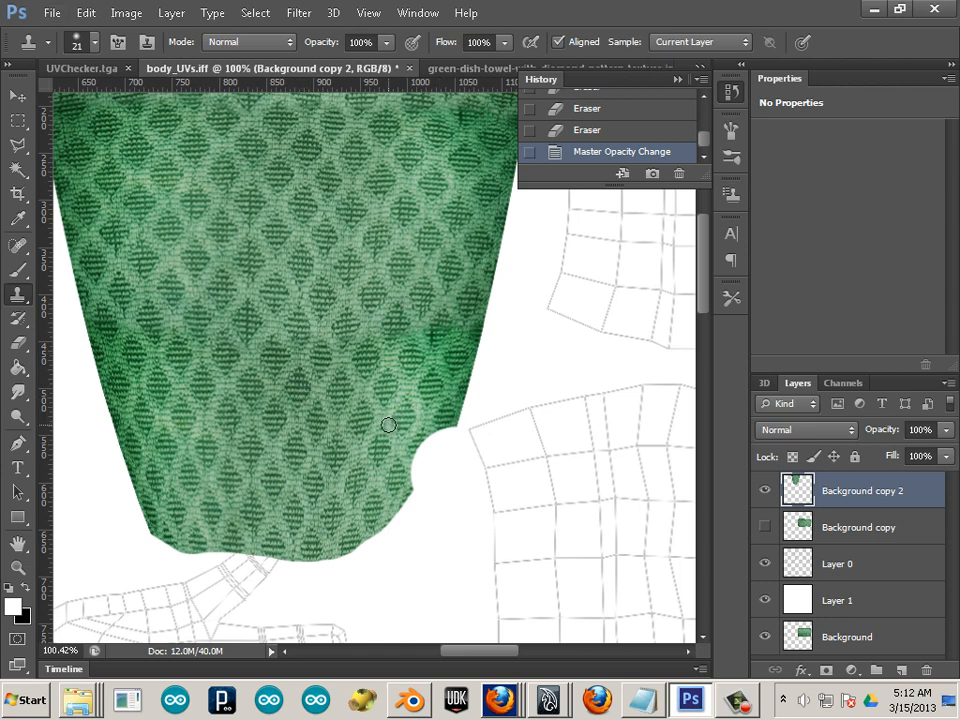
key("bracketright")
key("bracketright")
key("bracketright")
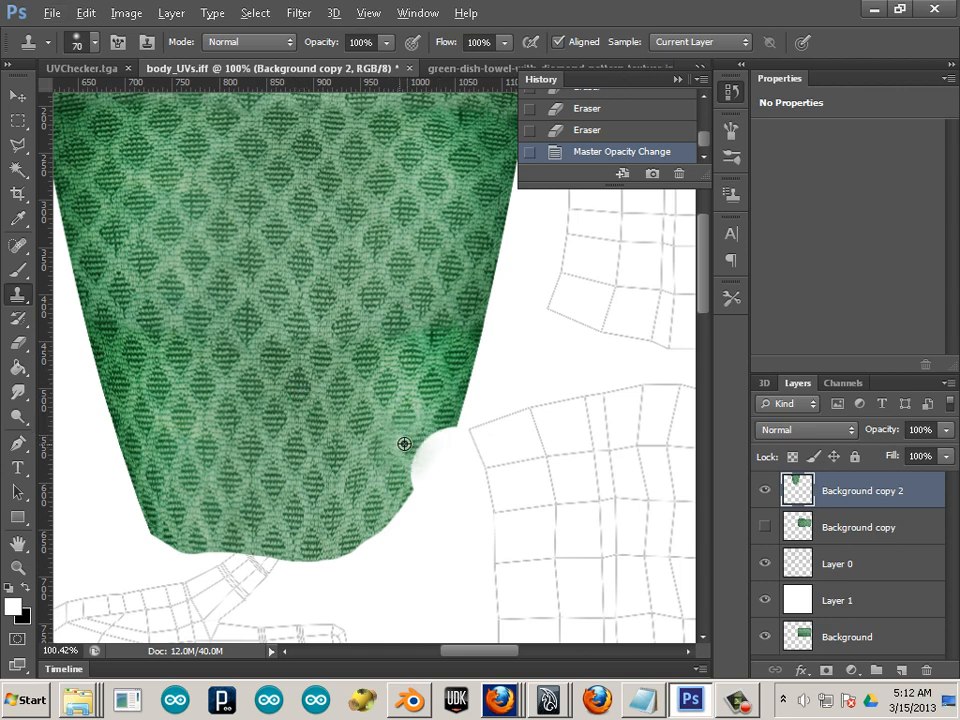
mouse_move(425, 450)
left_mouse_down()
mouse_move(446, 439)
mouse_move(407, 480)
mouse_move(410, 495)
left_mouse_up()
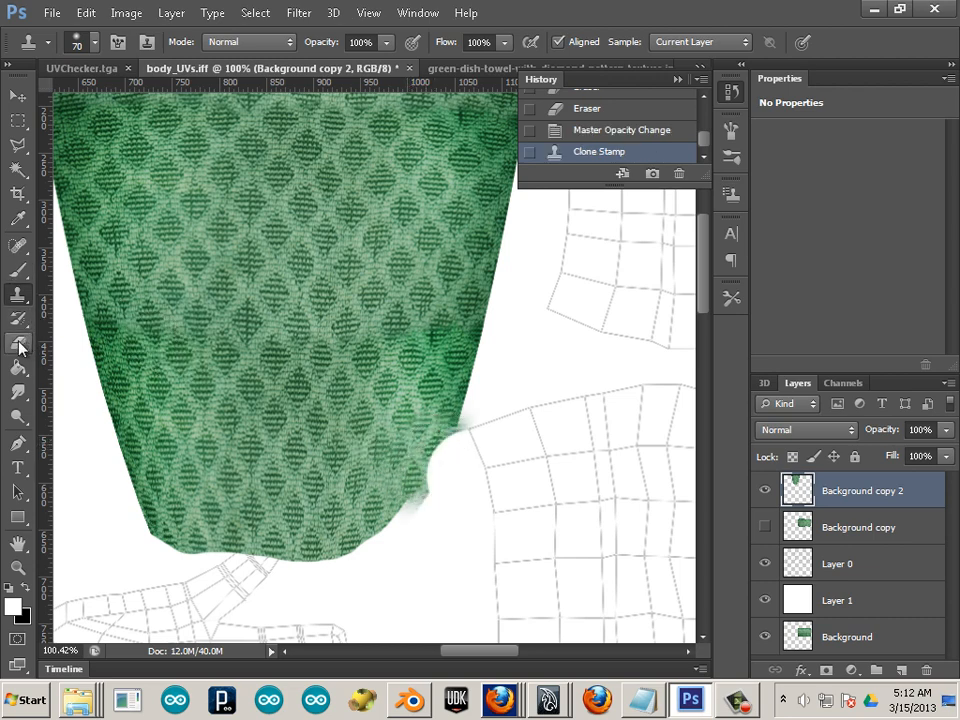
left_click(19, 344)
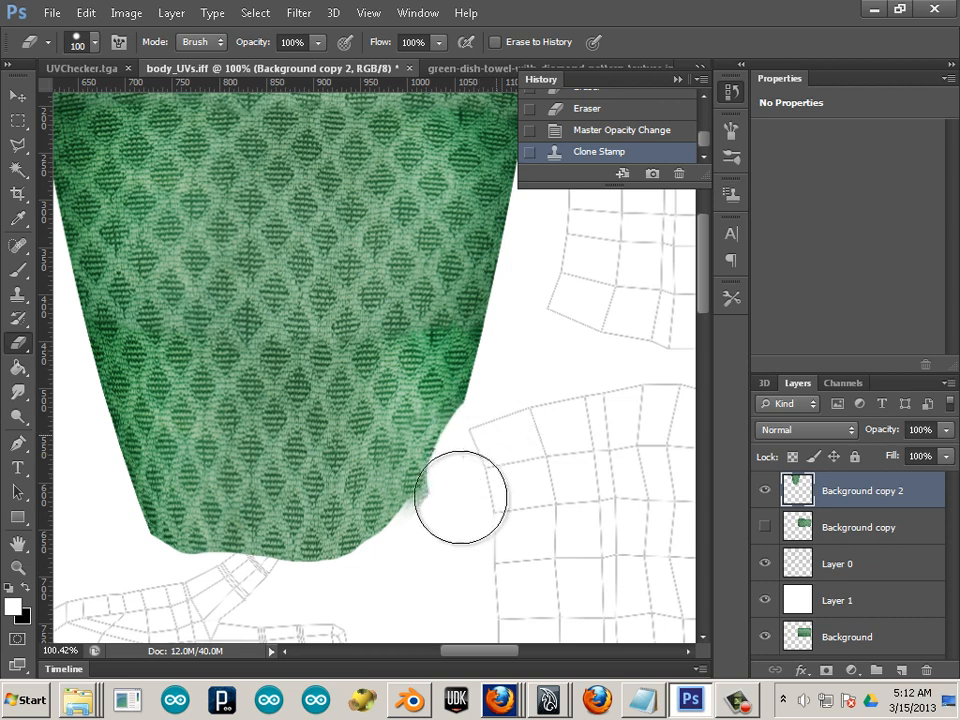
mouse_move(460, 497)
left_mouse_down()
mouse_move(445, 529)
mouse_move(493, 465)
mouse_move(483, 488)
mouse_move(525, 469)
left_mouse_up()
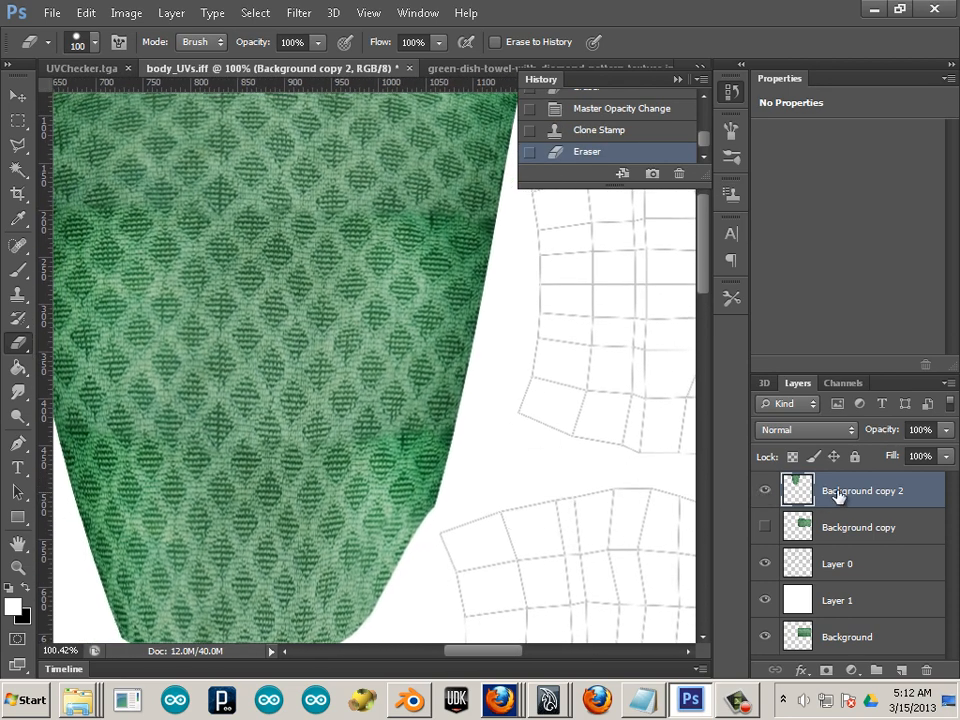
Lower the Background copy 2 layer's opacity to 52% and erase excess fabric along its side edge and upper corners with the 100 px Eraser
left_click(942, 437)
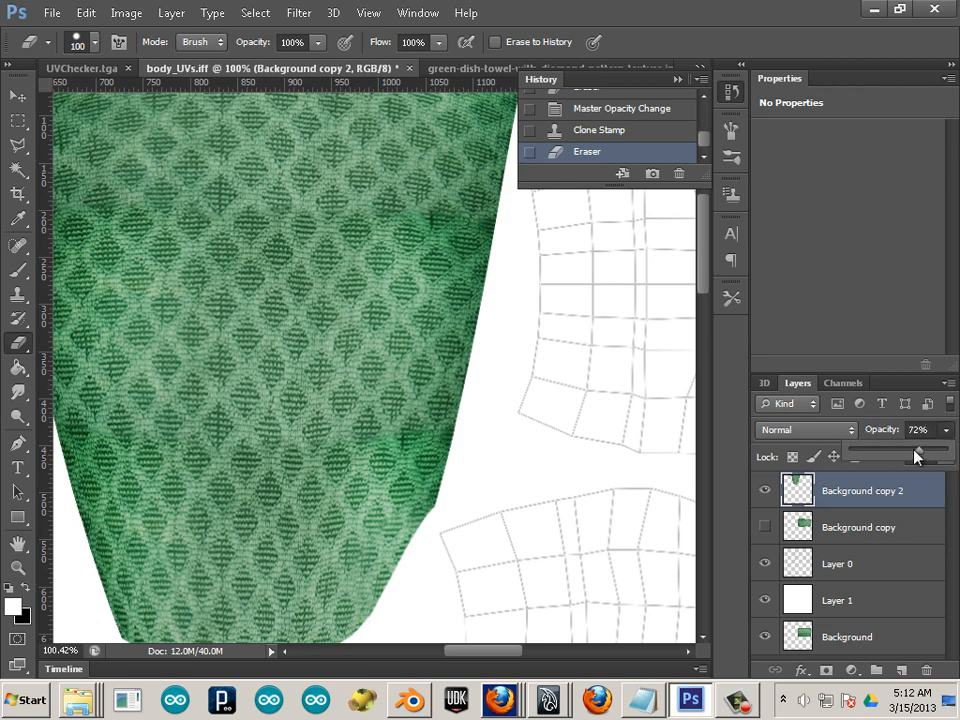
left_click_drag(917, 455, 898, 454)
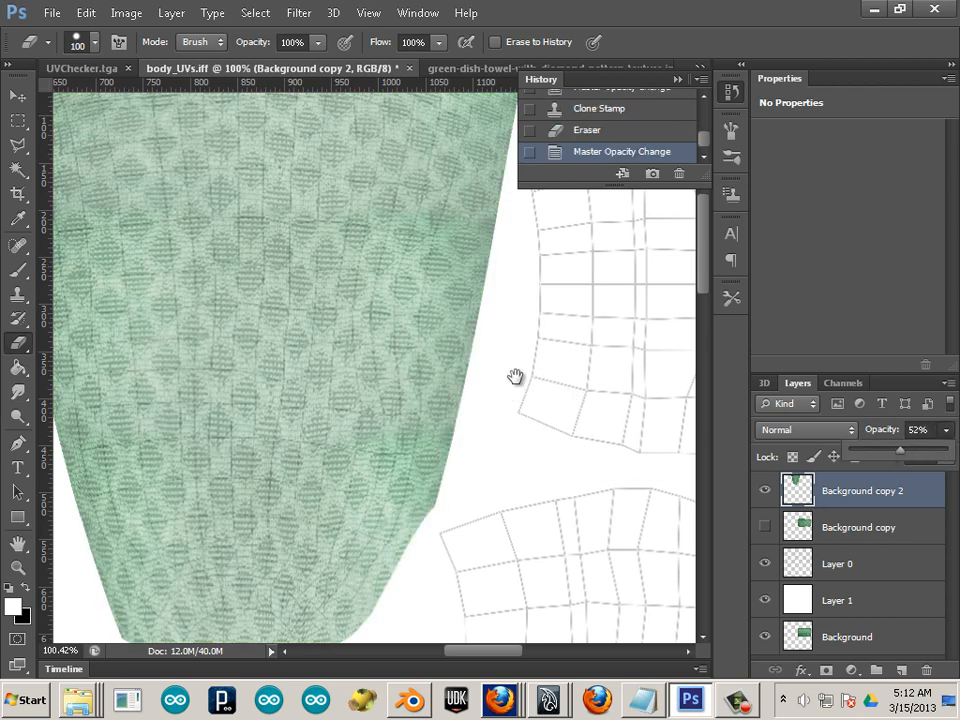
mouse_move(469, 514)
left_mouse_down()
mouse_move(480, 521)
mouse_move(519, 361)
left_mouse_up()
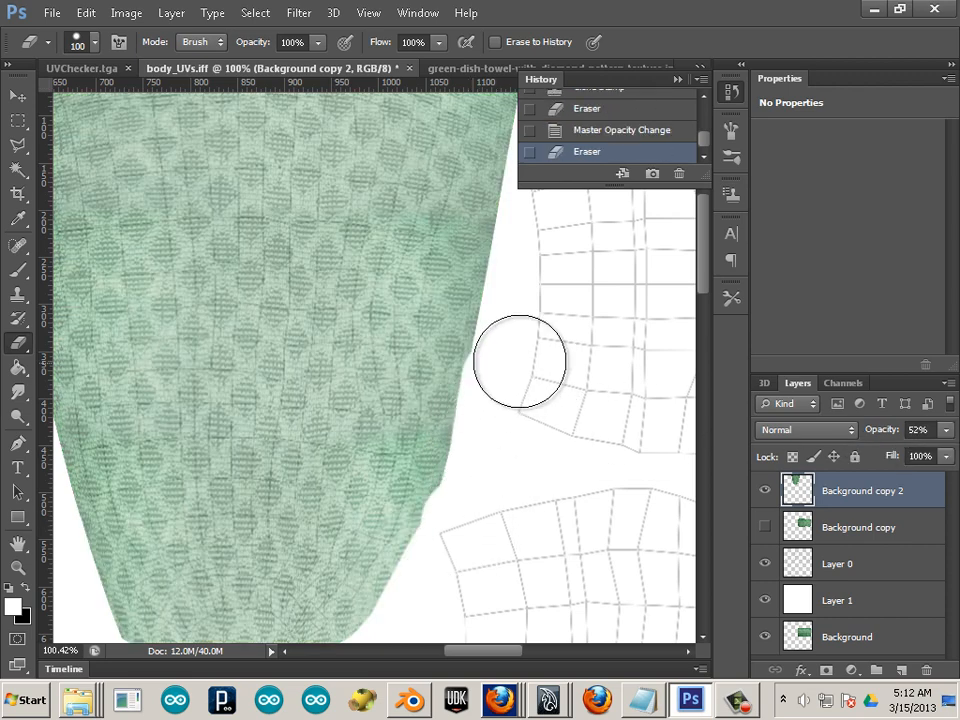
scroll(519, 361, "down", 3)
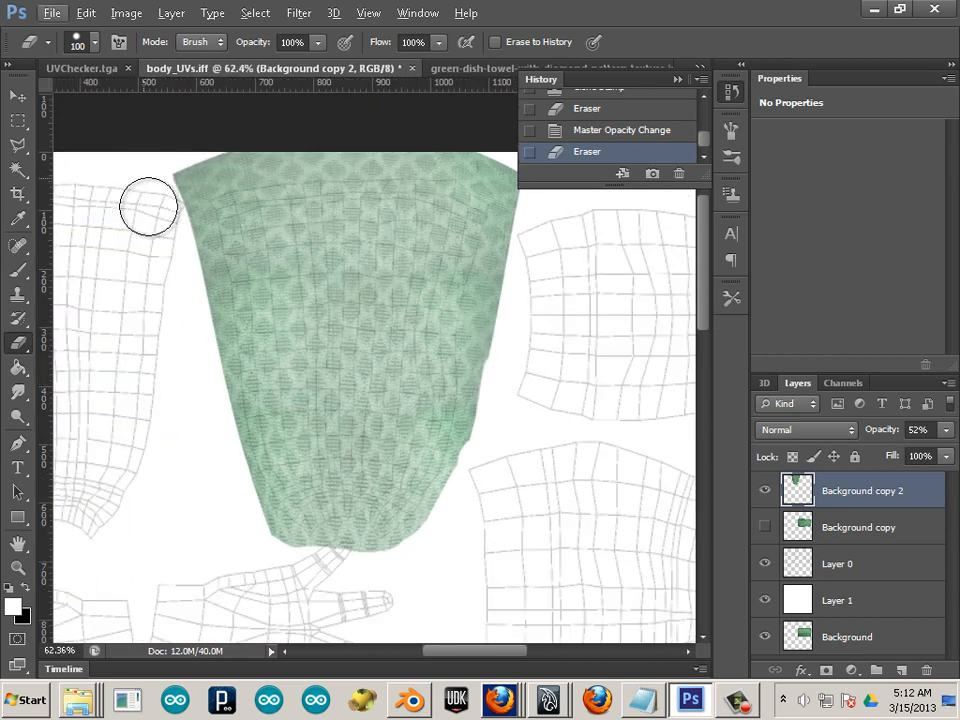
mouse_move(148, 206)
left_mouse_down()
mouse_move(156, 199)
mouse_move(165, 229)
mouse_move(163, 294)
mouse_move(175, 172)
left_mouse_up()
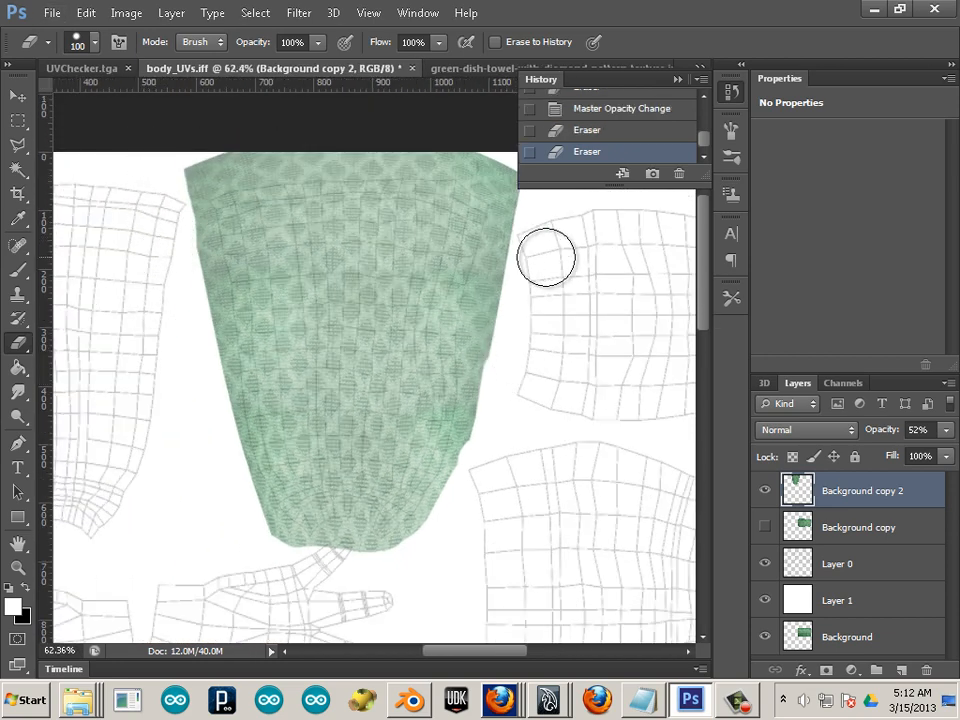
mouse_move(546, 258)
left_mouse_down()
mouse_move(554, 214)
mouse_move(501, 150)
mouse_move(425, 125)
left_mouse_up()
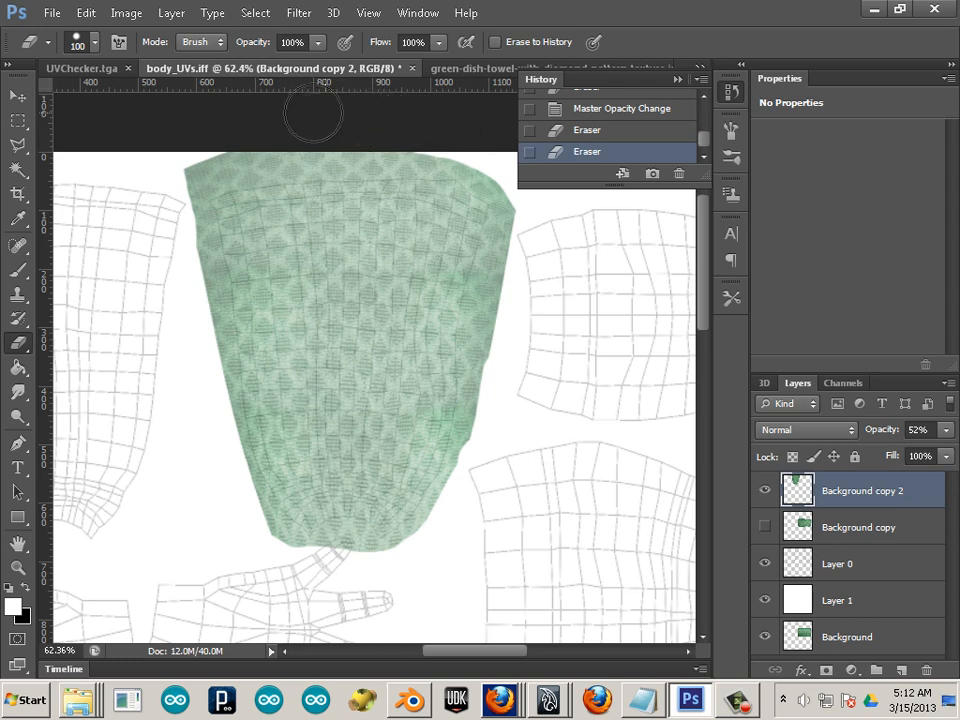
mouse_move(222, 128)
left_mouse_down()
mouse_move(173, 154)
mouse_move(165, 227)
left_mouse_up()
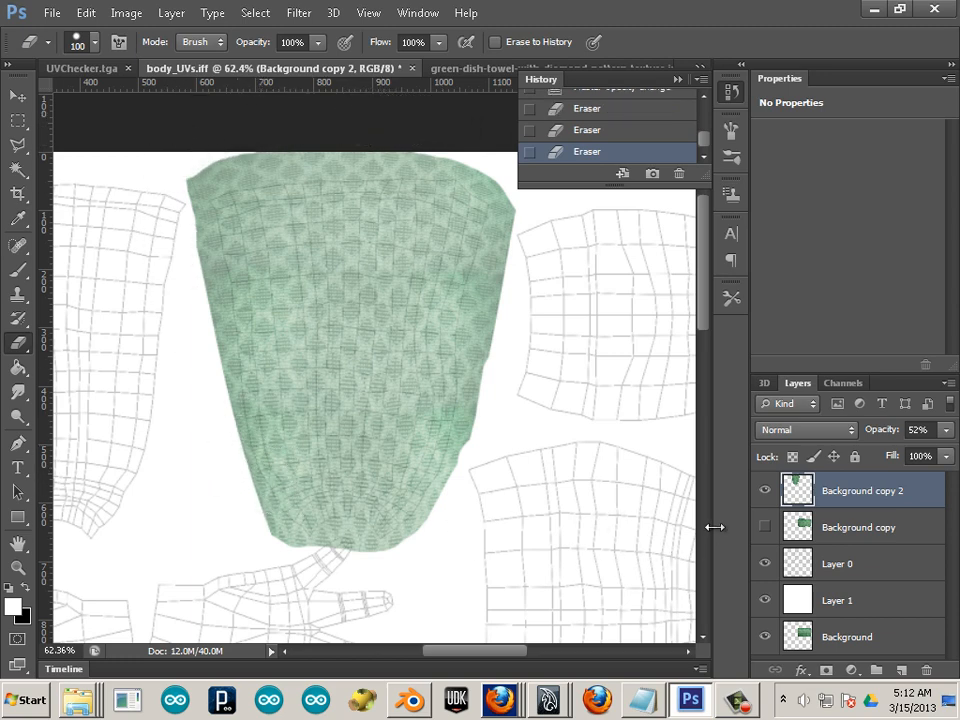
Restore the Background copy 2 layer's opacity to 100% and place a duplicate of its fabric over the neighbouring tapered UV shell
left_click(942, 430)
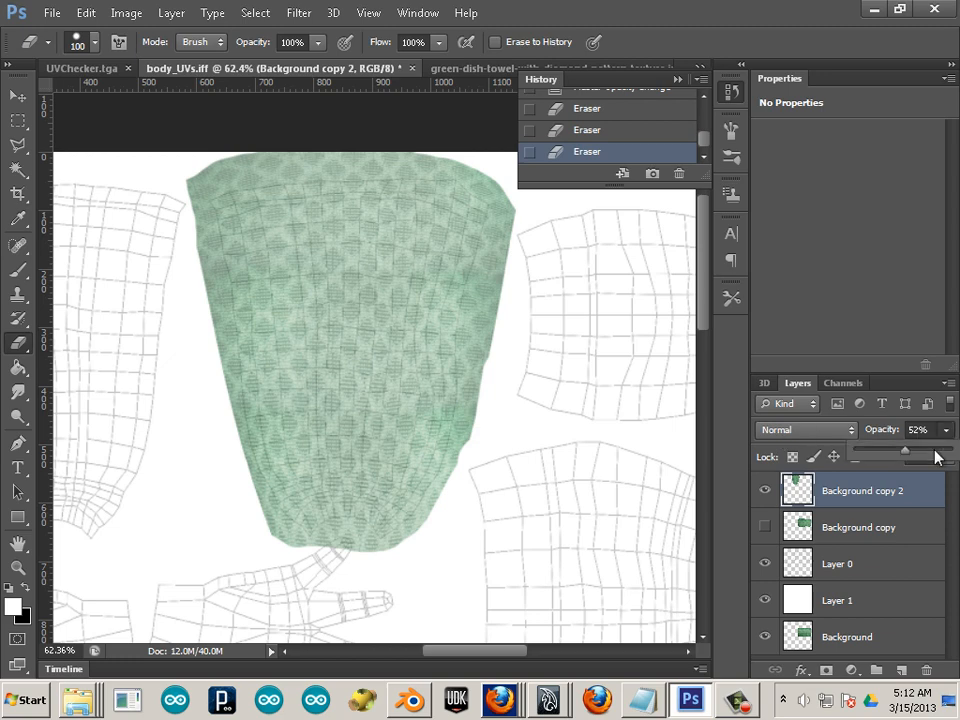
left_click_drag(936, 454, 952, 452)
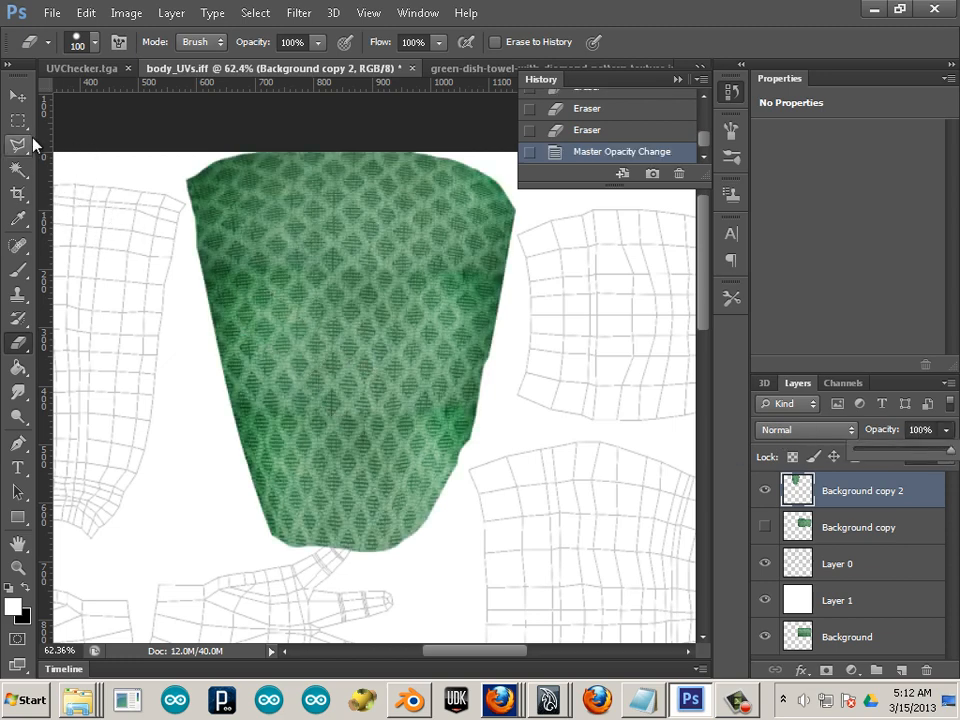
left_click_drag(240, 370, 349, 388)
left_click(17, 96)
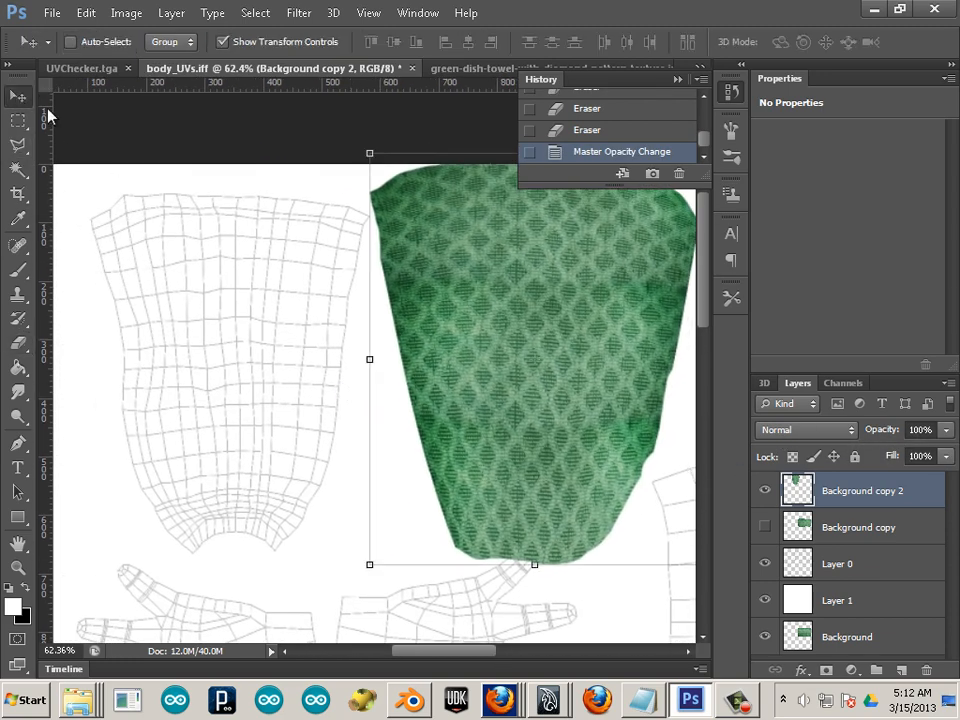
left_click_drag(548, 347, 234, 341)
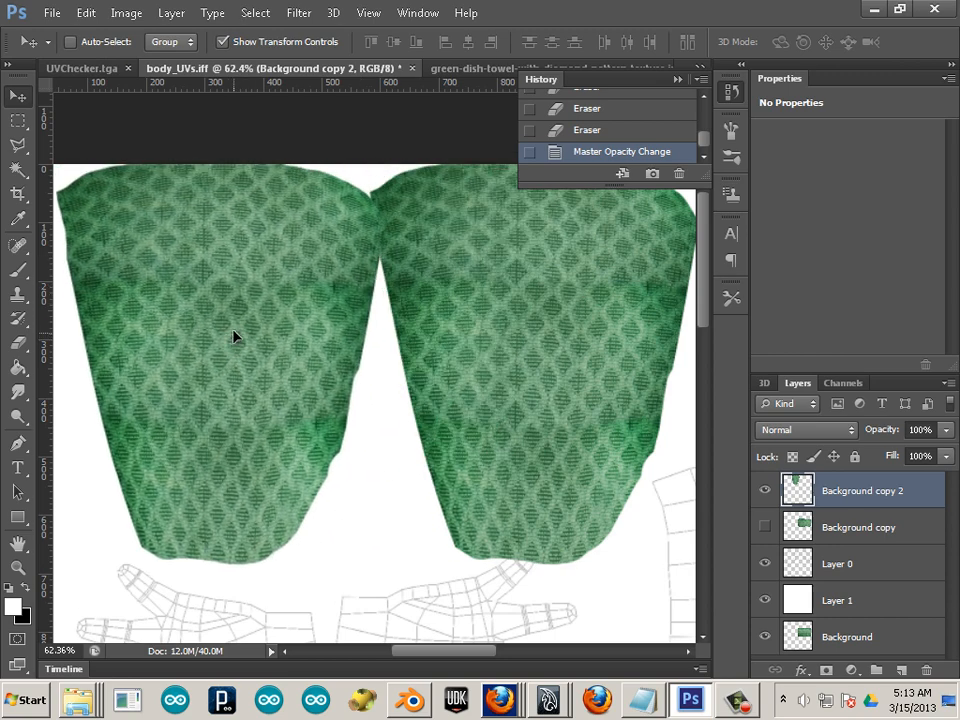
key("shift+Up")
left_click_drag(233, 336, 262, 344)
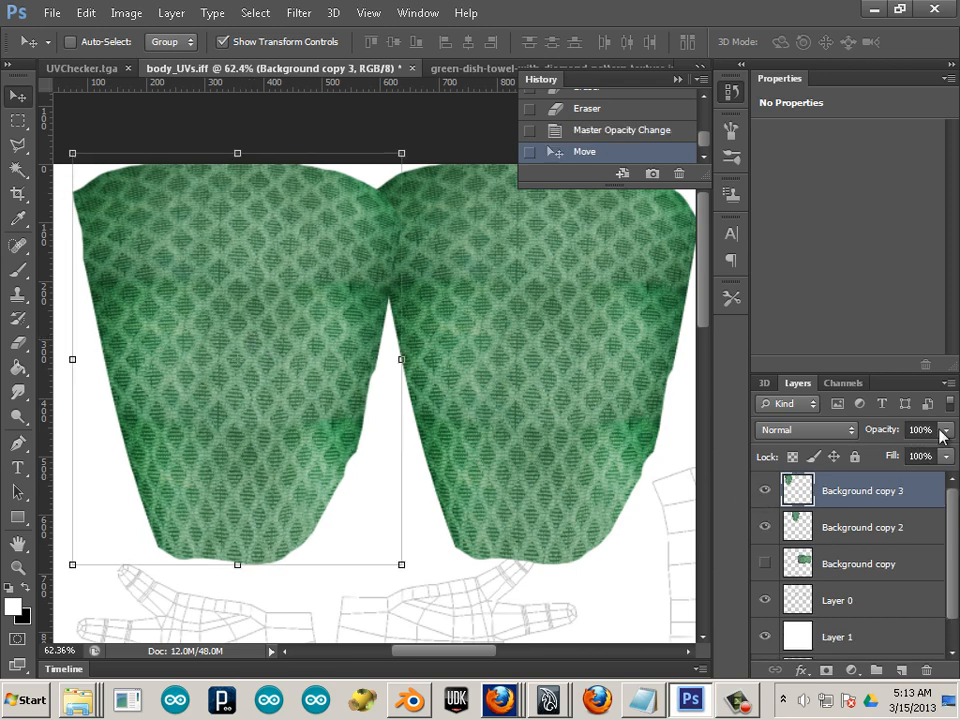
Lower the duplicated fabric layer's opacity to 38% and erase its side edge where it overlaps the original piece
left_click_drag(940, 432, 887, 450)
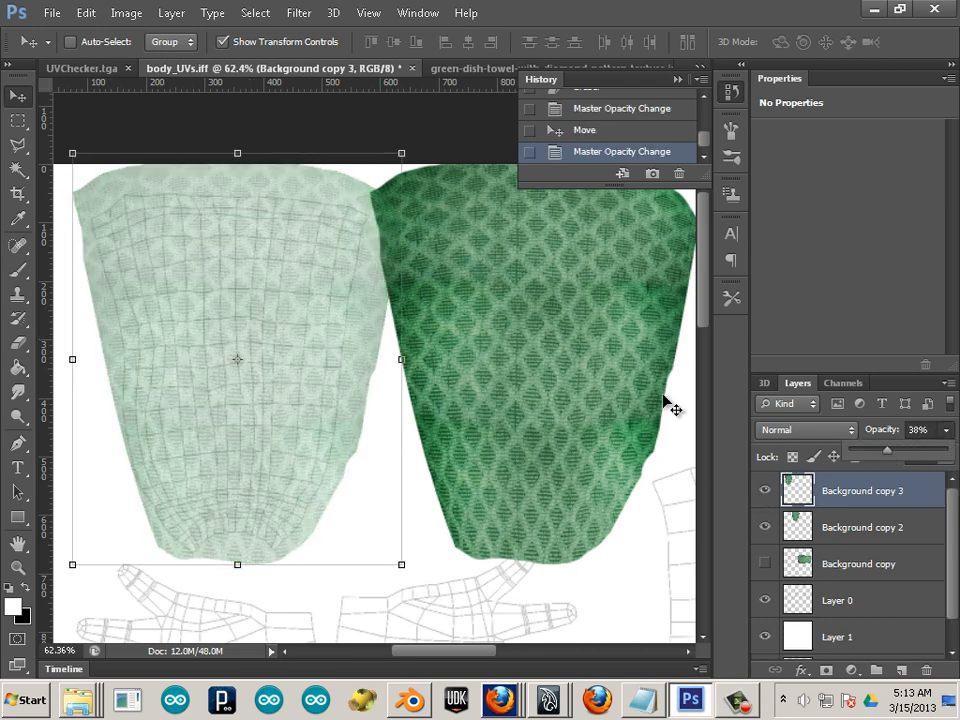
left_click(27, 346)
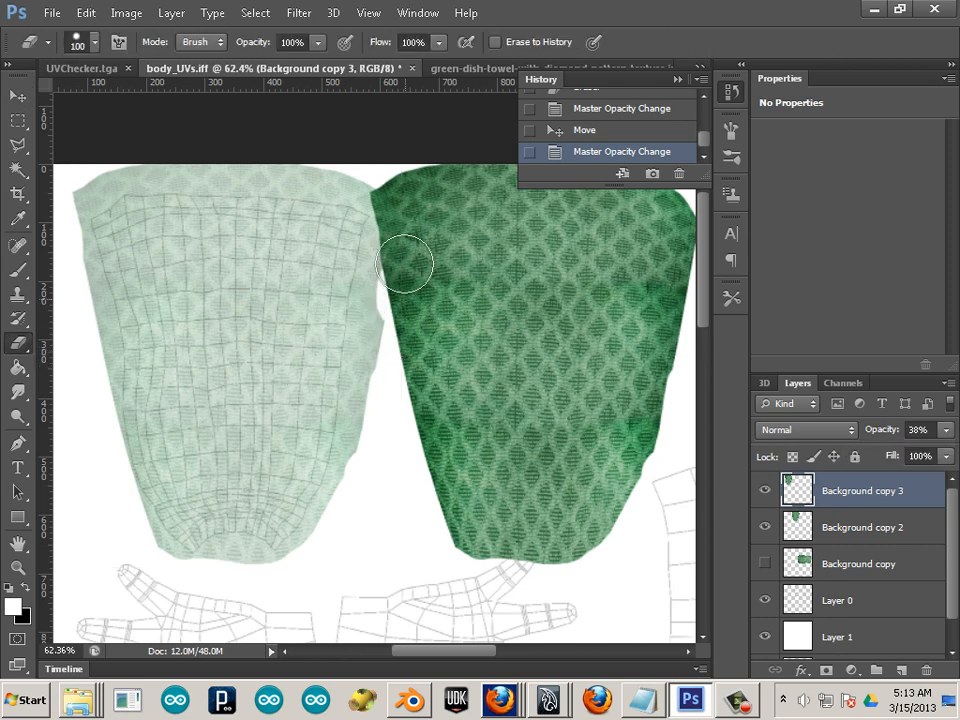
mouse_move(394, 171)
left_mouse_down()
mouse_move(414, 315)
mouse_move(454, 285)
left_mouse_up()
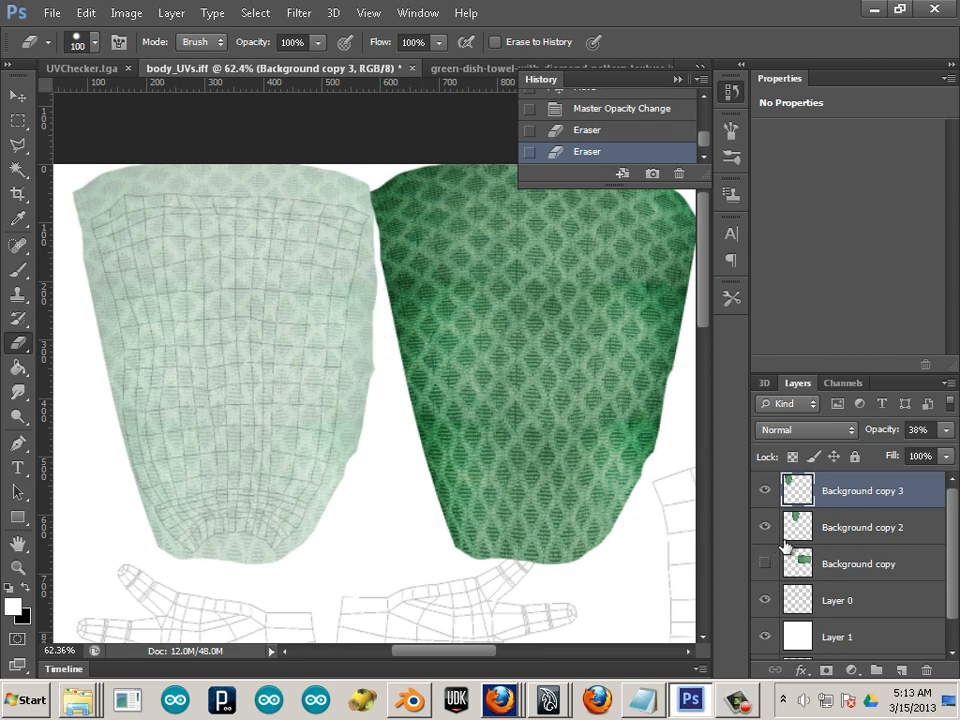
Set the Background copy 2 layer's opacity to 58% and erase its side edge facing the duplicate to leave a gap between them
key("alt+bracketleft")
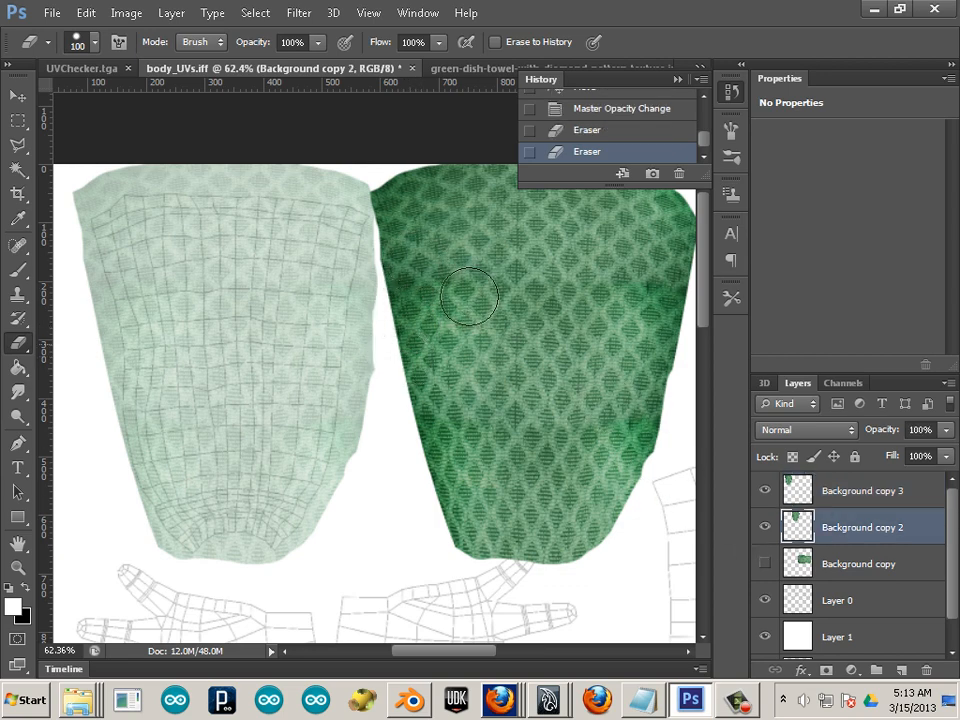
left_click(828, 430)
left_click(940, 430)
left_click(946, 430)
left_click_drag(924, 453, 908, 455)
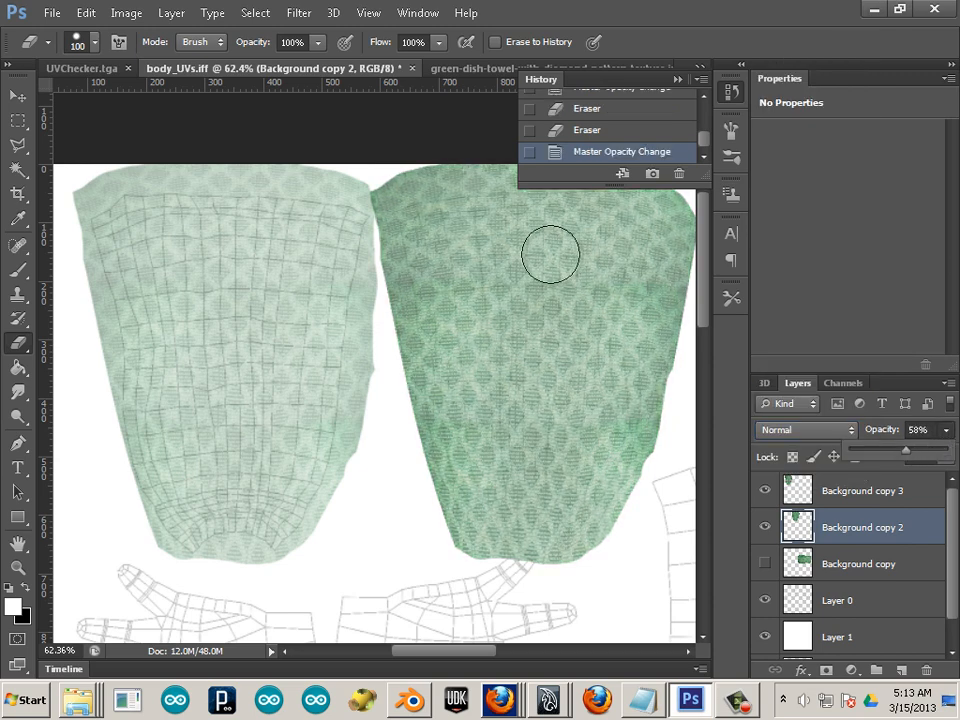
mouse_move(358, 241)
left_mouse_down()
mouse_move(354, 186)
mouse_move(355, 200)
left_mouse_up()
mouse_move(370, 305)
left_mouse_down()
mouse_move(369, 285)
mouse_move(369, 343)
left_mouse_up()
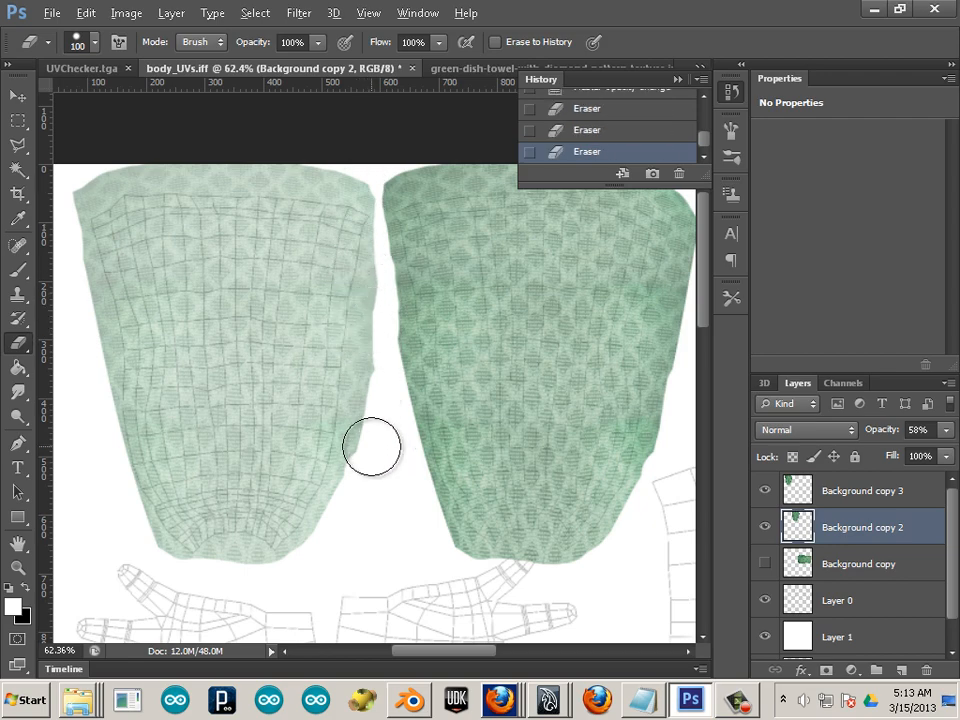
Show the Background copy layer and place a duplicate of its wide fabric piece over the UV shell above it
scroll(371, 446, "down", 4)
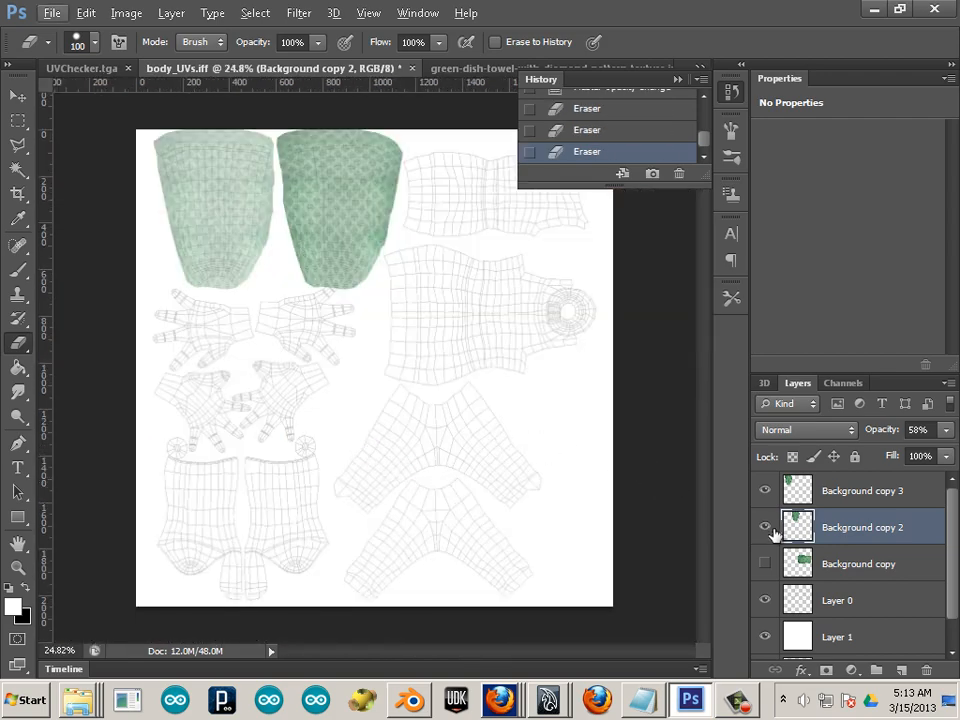
left_click(840, 566)
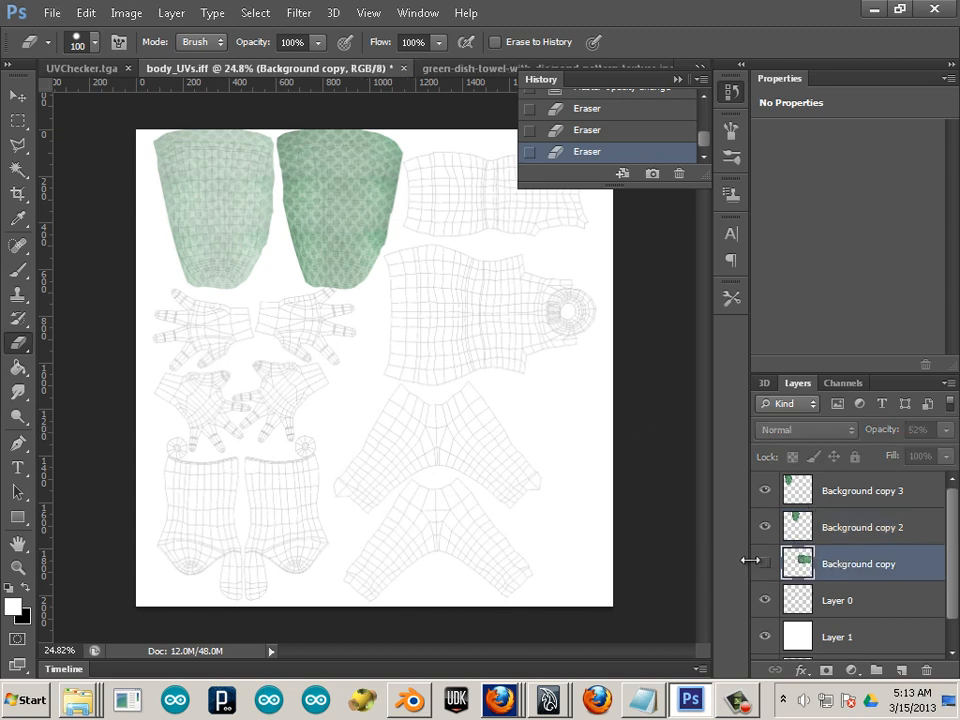
left_click(765, 563)
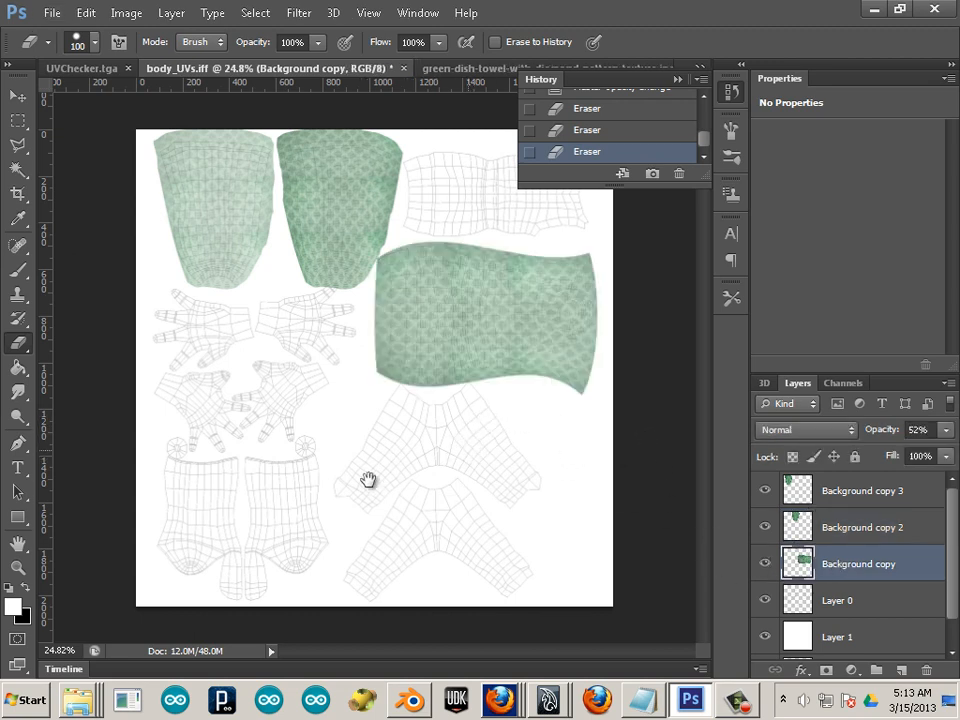
left_click(18, 96)
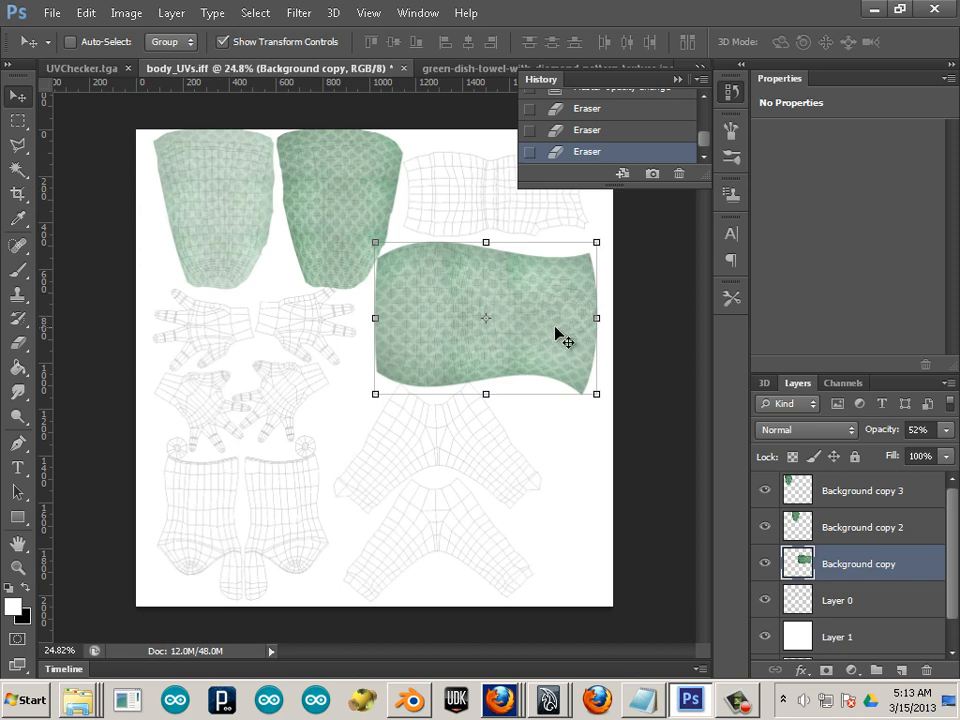
left_click_drag(551, 332, 567, 210)
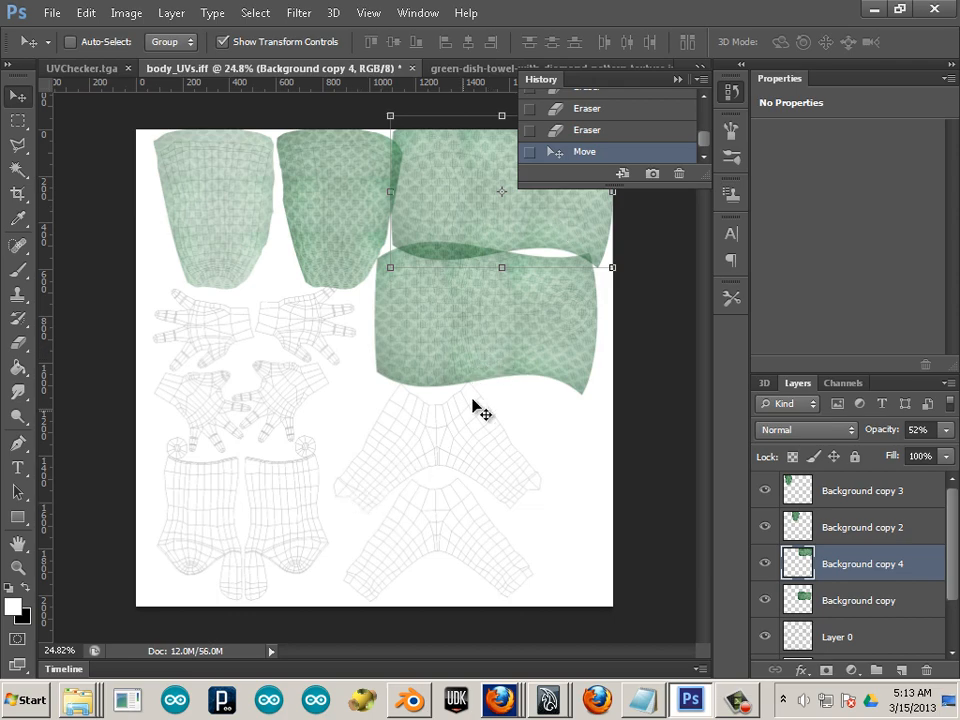
Erase the duplicated wide piece's excess fabric around its shell, clearing the overlaps with the tapered piece and the wide piece below
scroll(500, 388, "up", 3)
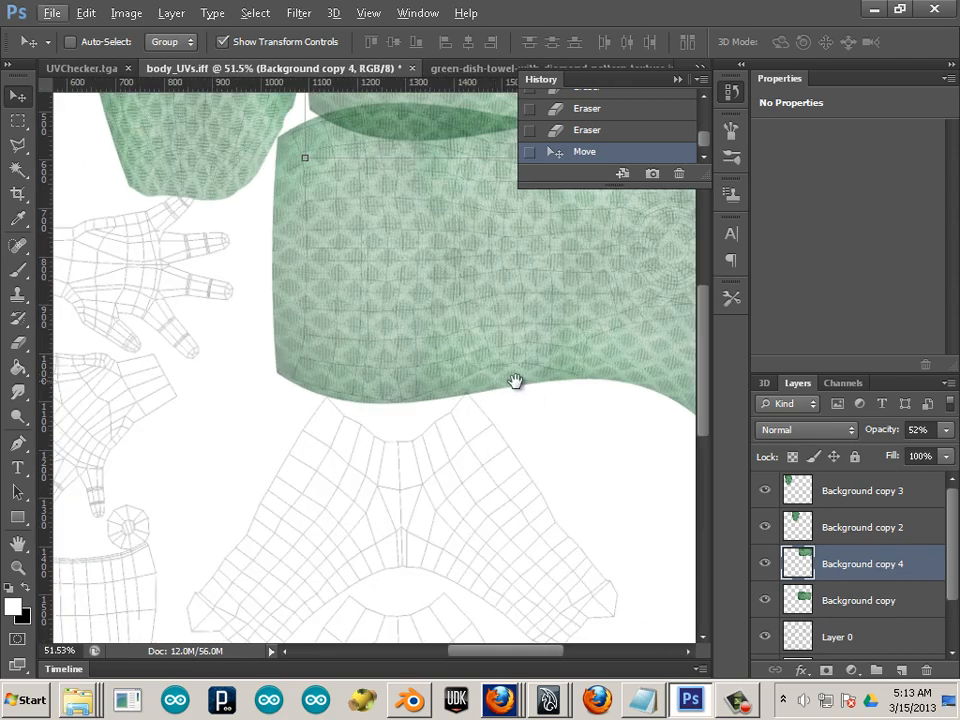
left_click_drag(515, 381, 390, 448)
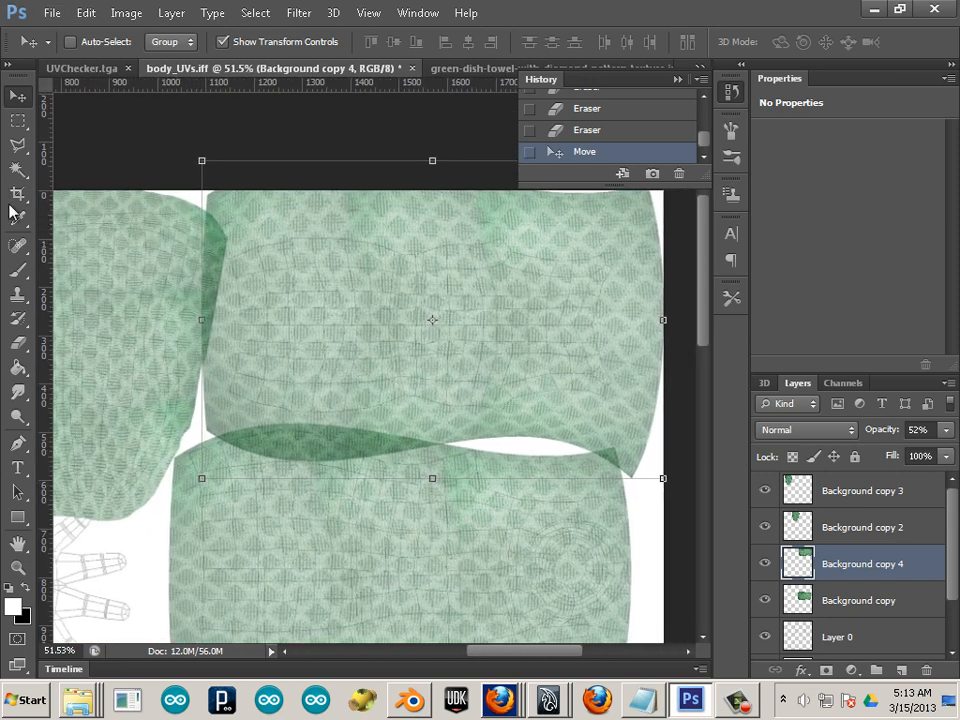
left_click(20, 341)
left_click_drag(187, 337, 199, 203)
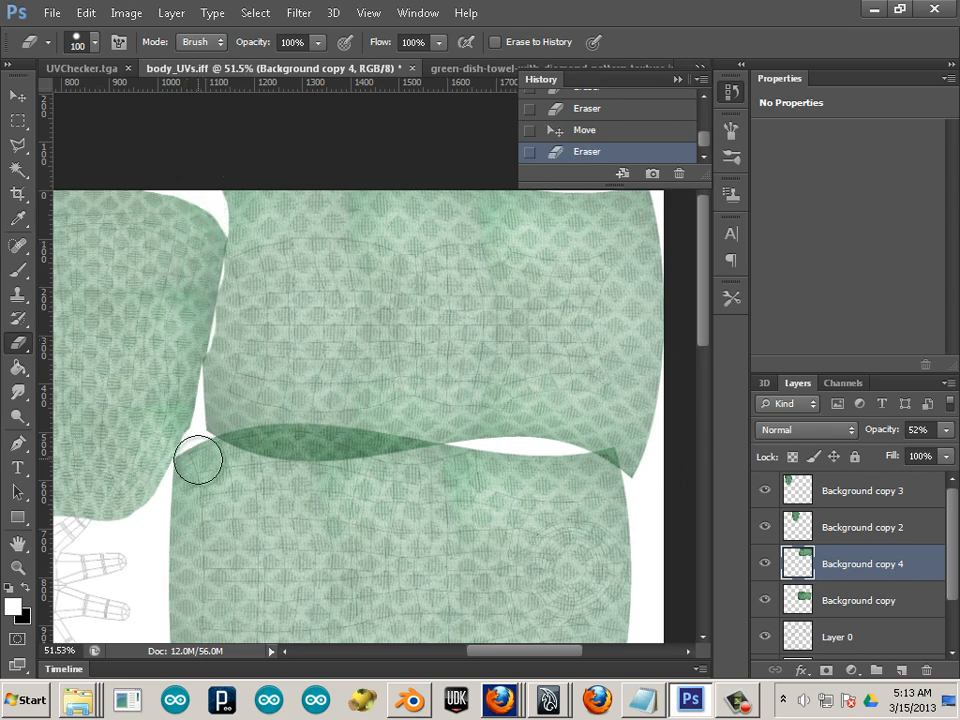
mouse_move(199, 435)
left_mouse_down()
mouse_move(256, 450)
mouse_move(498, 464)
mouse_move(631, 466)
mouse_move(636, 454)
mouse_move(636, 443)
mouse_move(474, 459)
mouse_move(252, 439)
mouse_move(206, 427)
mouse_move(188, 354)
left_mouse_up()
mouse_move(194, 311)
left_mouse_down()
mouse_move(205, 219)
mouse_move(230, 177)
mouse_move(358, 178)
left_mouse_up()
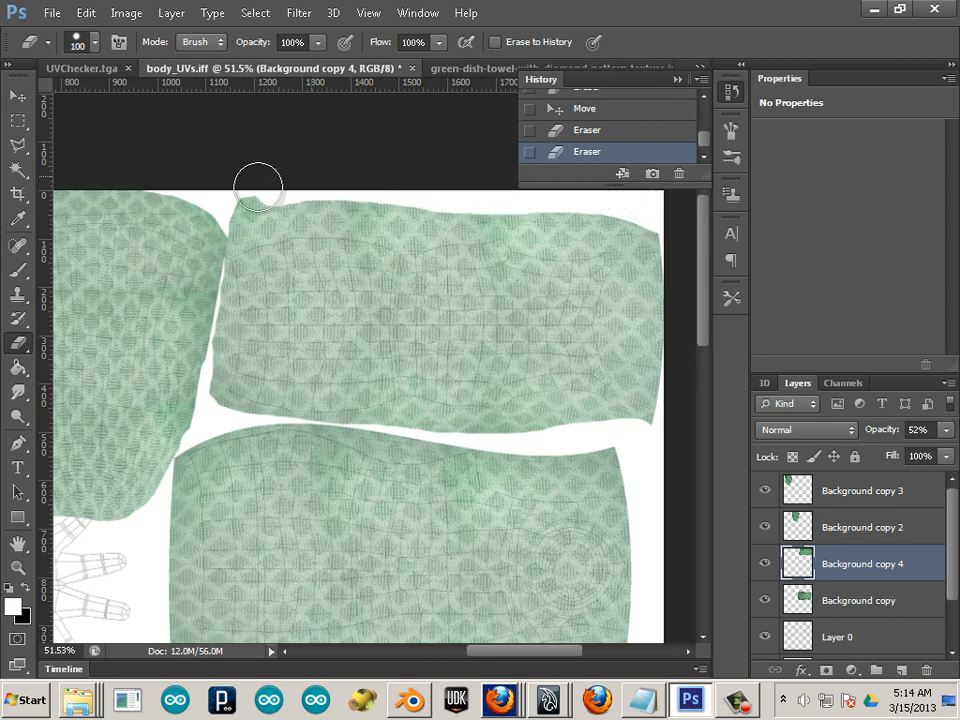
left_click(228, 200)
Set the opacity of the Background copy 3, Background copy 2, Background copy 4 and Background copy layers to 100%
scroll(320, 406, "down", 1)
scroll(320, 406, "down", 3)
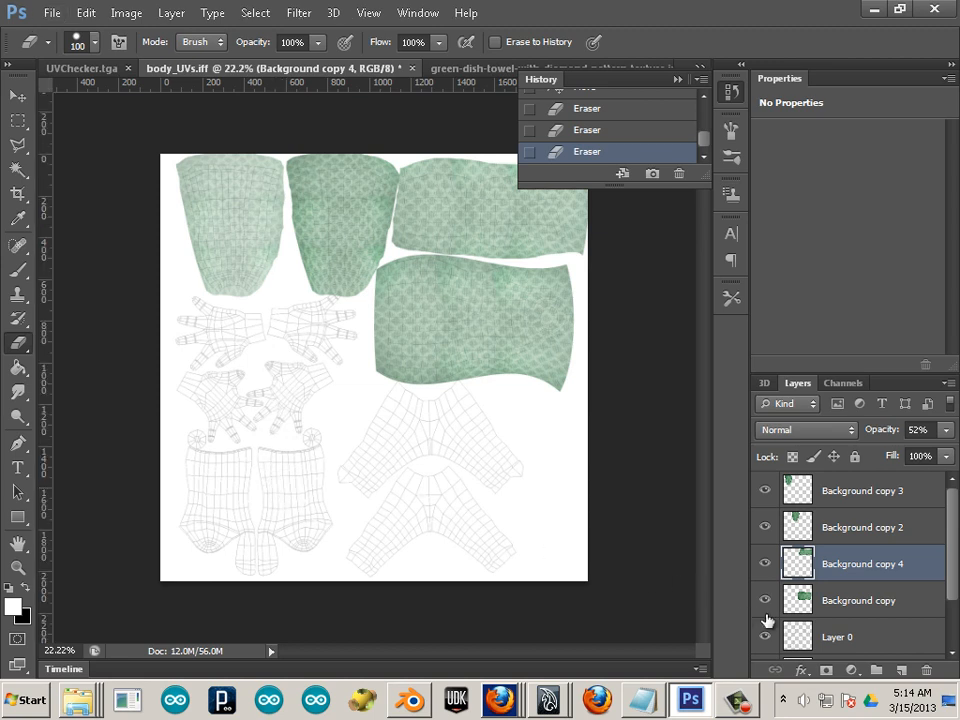
left_click(845, 505)
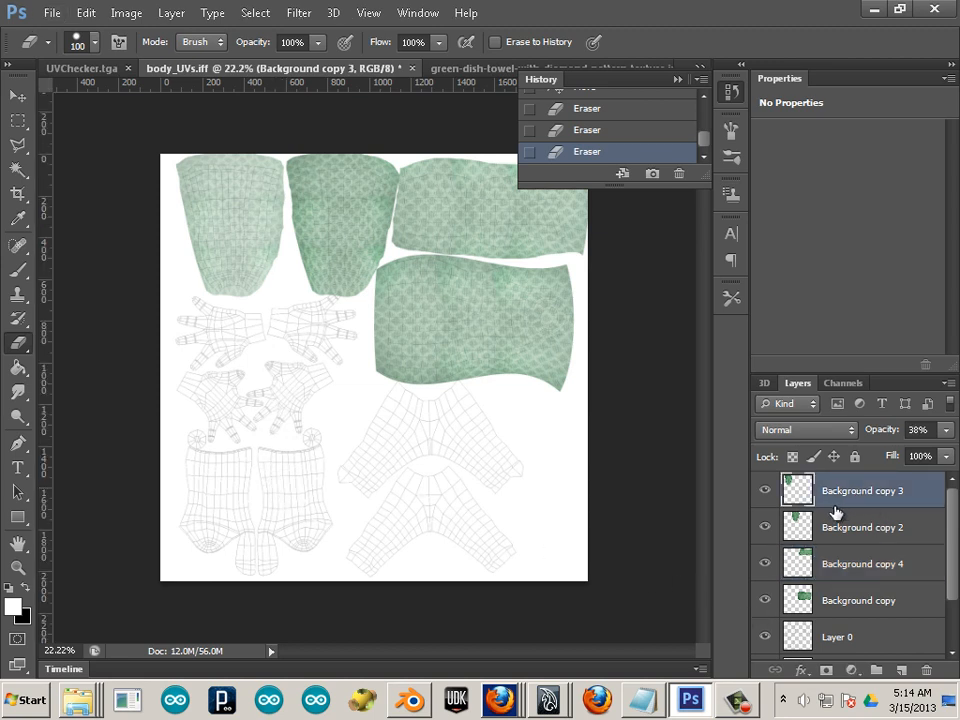
left_click(945, 429)
left_click(937, 452)
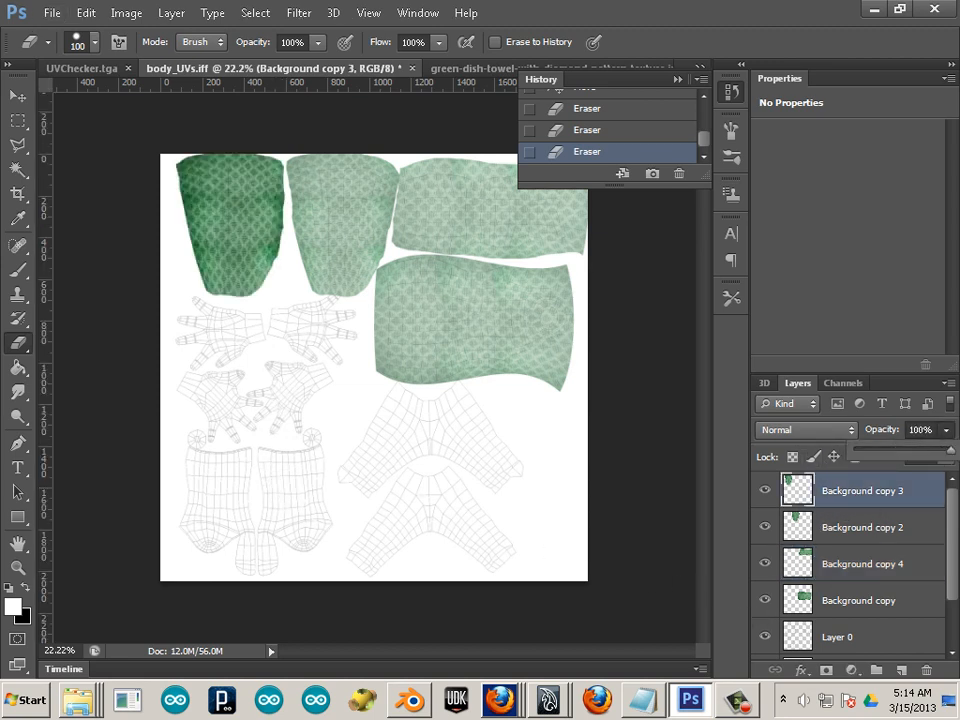
left_click(860, 527)
left_click(945, 429)
left_click(937, 451)
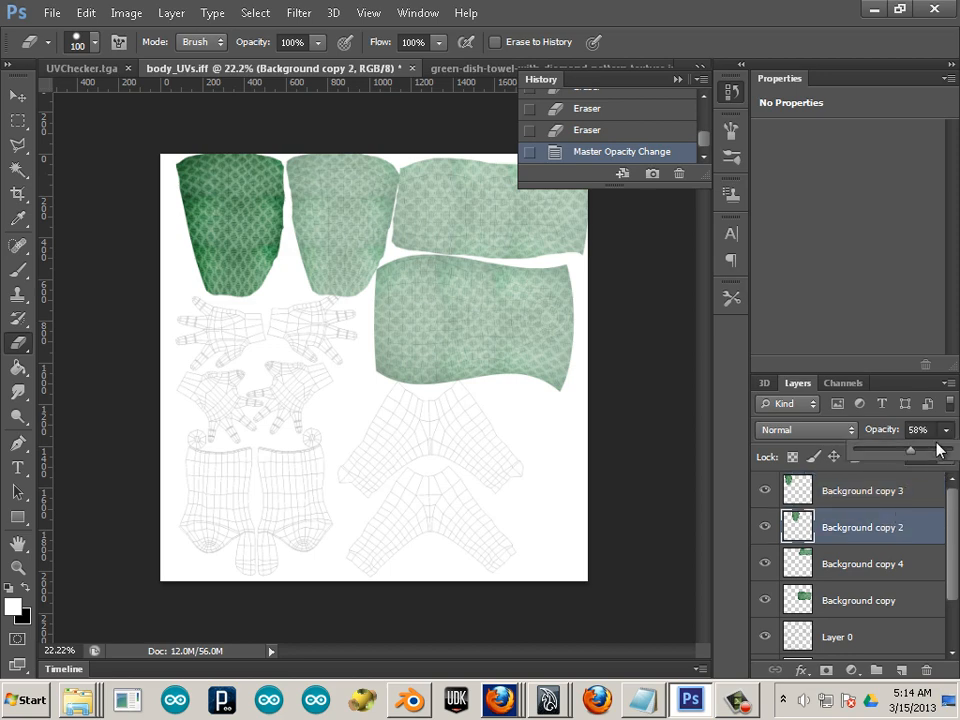
left_click_drag(932, 456, 950, 452)
left_click(862, 564)
left_click(945, 429)
left_click(862, 600)
left_click(945, 429)
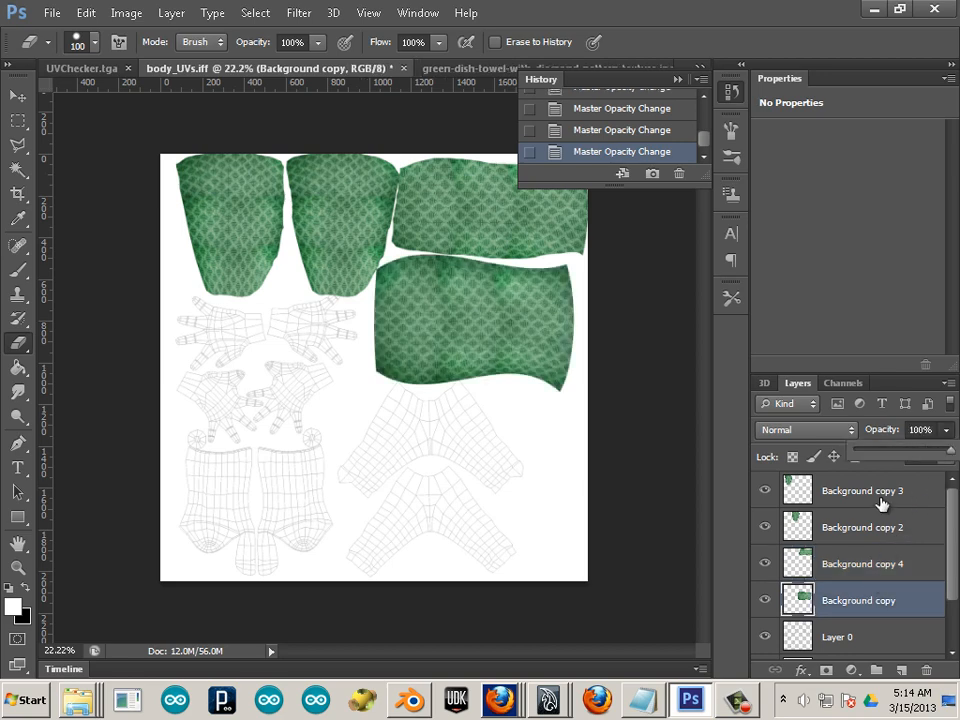
Merge the Background copy 3, 2 and 4 layers down into the Background copy layer
left_click(868, 505)
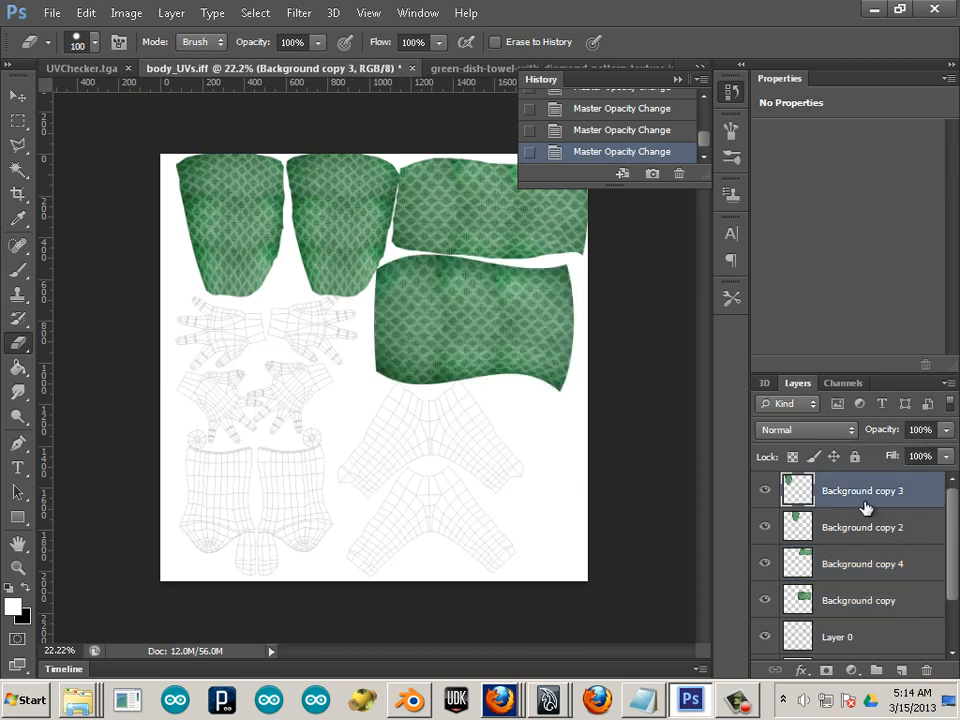
key("ctrl+e")
key("ctrl+e")
key("ctrl+e")
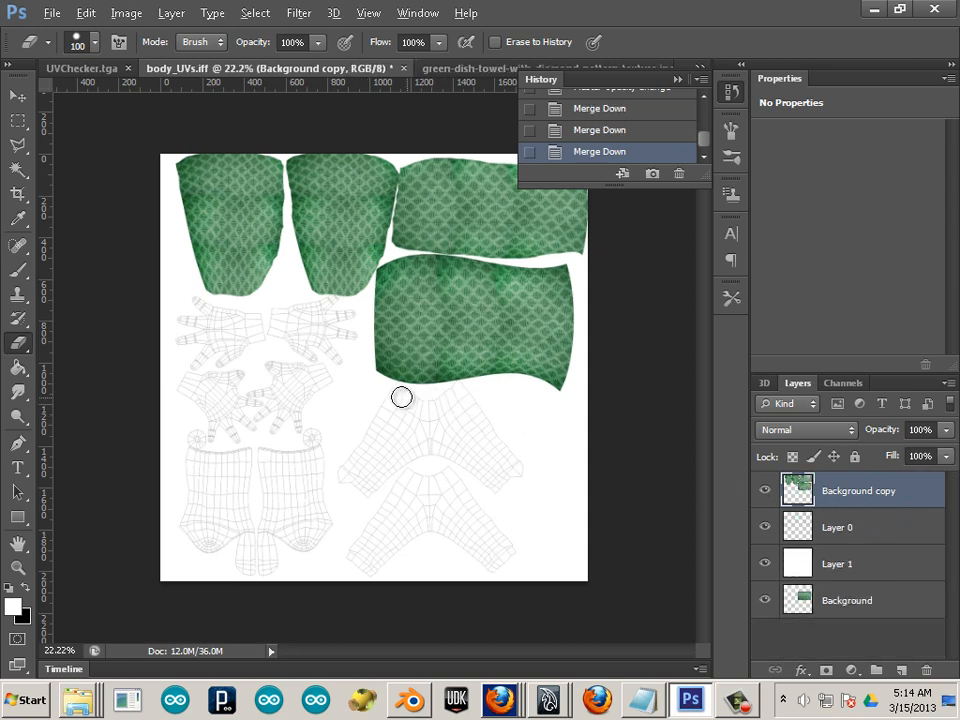
left_click(349, 485)
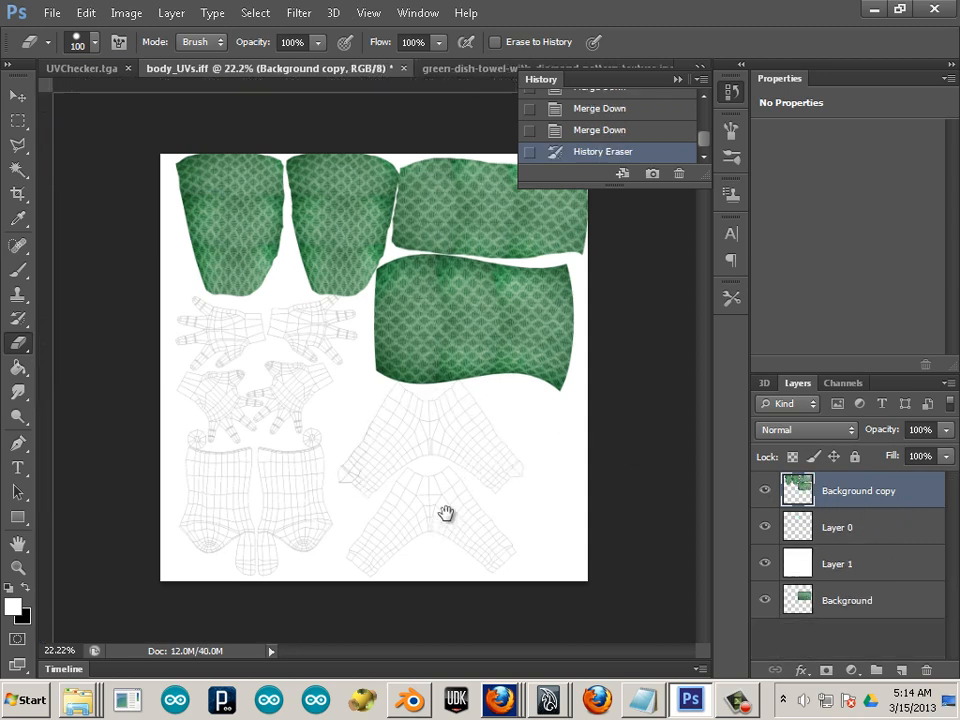
Choose the Burn tool and enlarge its brush to 700 pixels for shading the lower wide fabric piece
scroll(446, 444, "up", 2)
scroll(446, 440, "up", 1)
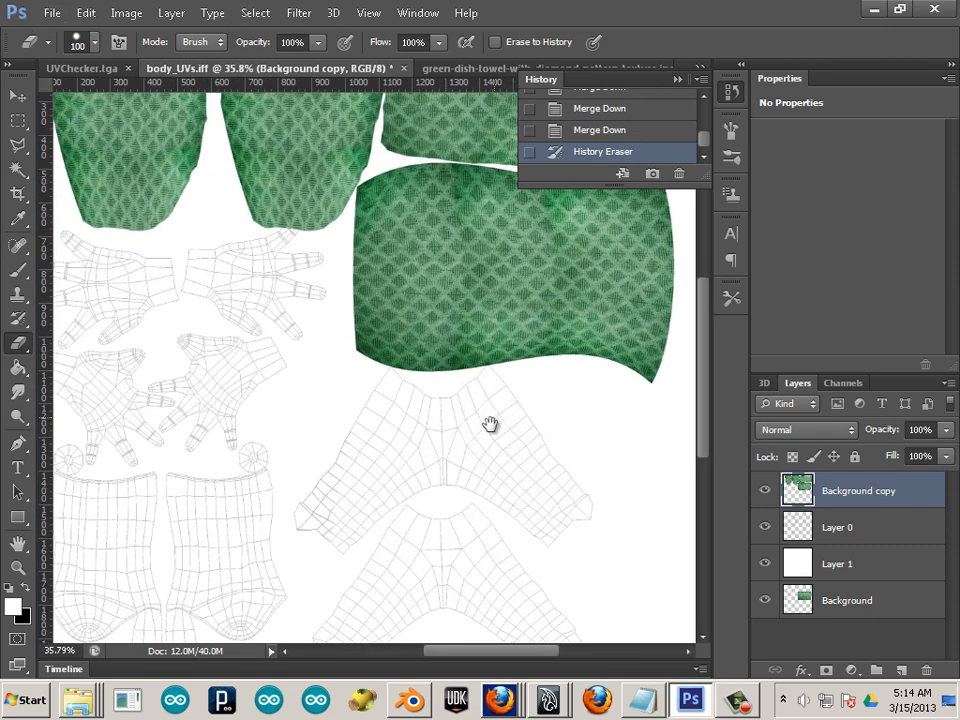
mouse_move(491, 424)
left_mouse_down()
mouse_move(474, 596)
mouse_move(456, 566)
left_mouse_up()
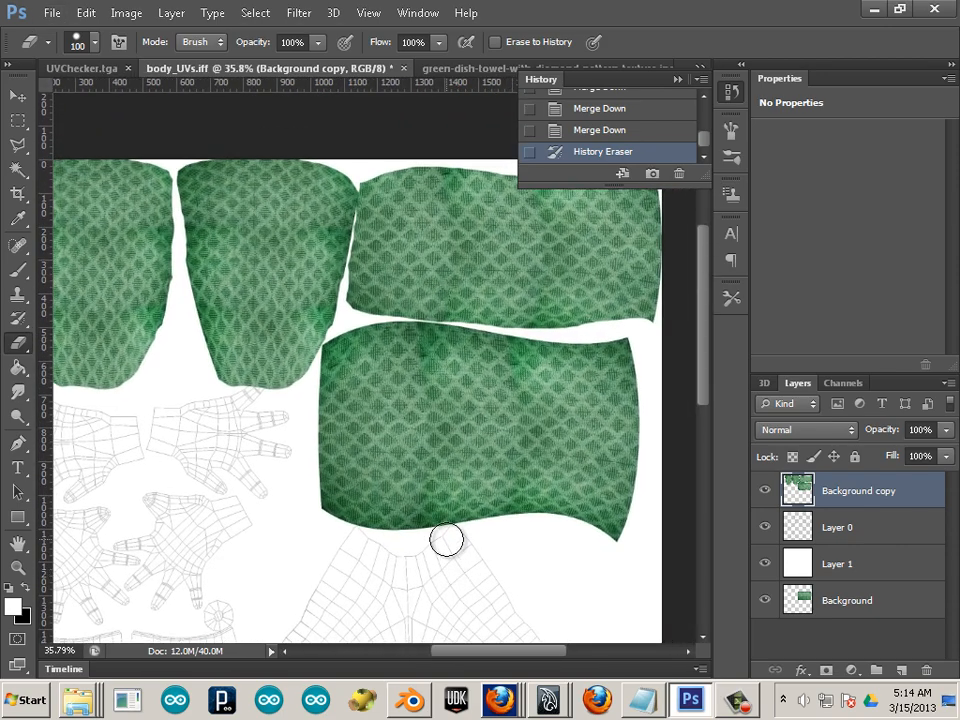
scroll(446, 540, "up", 1)
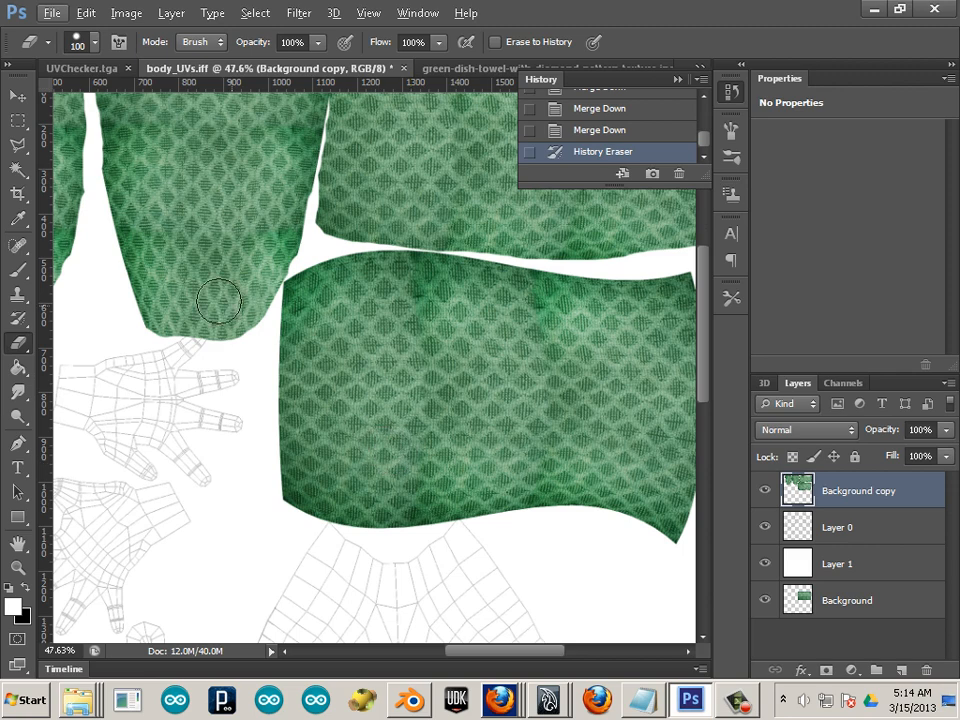
left_click(22, 418)
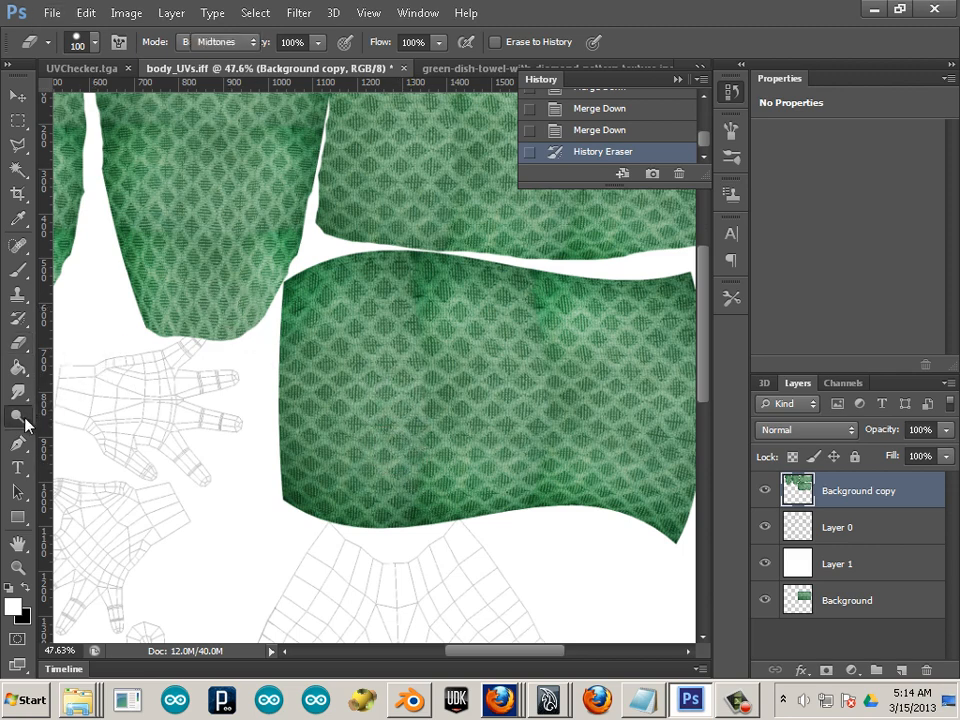
left_click(91, 432)
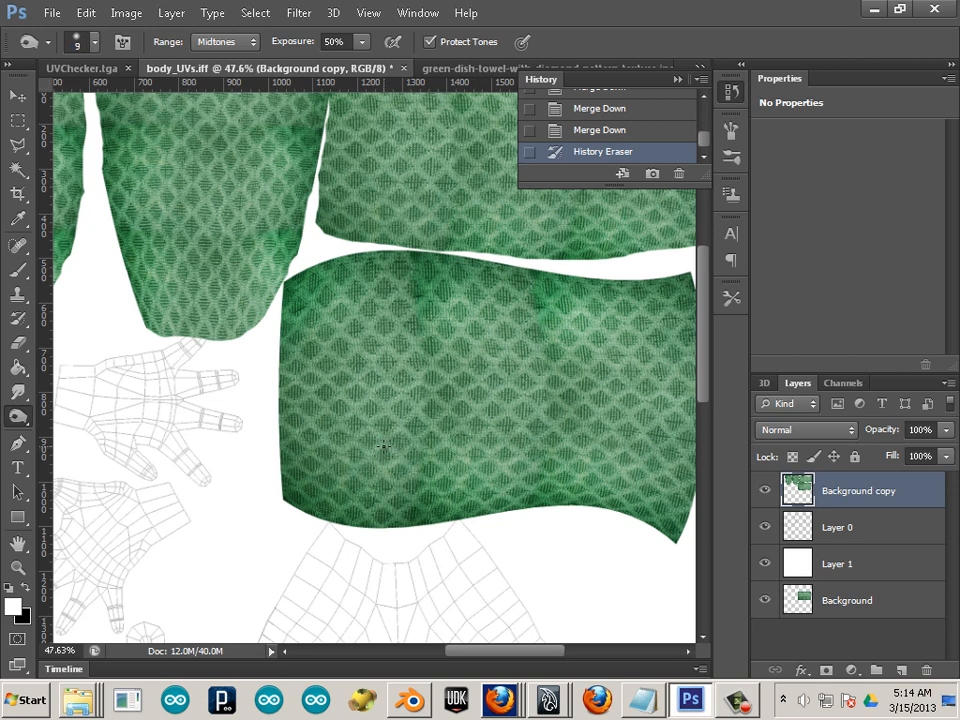
key("bracketright")
key("bracketright")
key("bracketright")
key("bracketright")
key("bracketright")
key("bracketright")
key("bracketright")
key("bracketright")
key("bracketright")
key("bracketright")
key("bracketright")
key("bracketright")
key("bracketright")
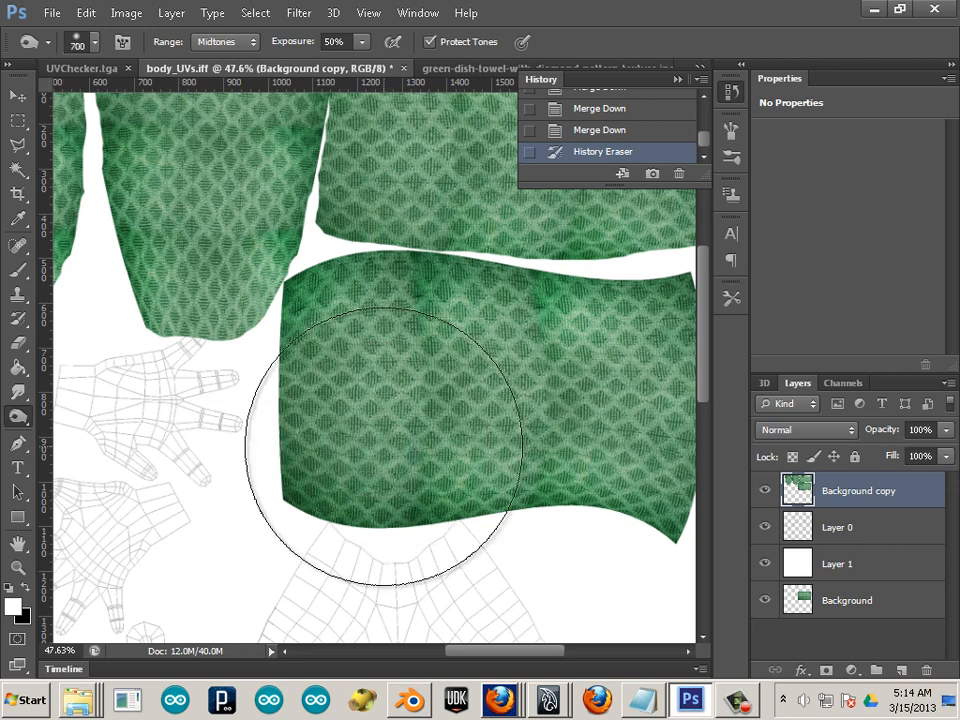
Try darkening the lower wide fabric piece with the Burn tool on Midtones at 50% exposure, and undo the strokes
mouse_move(373, 436)
left_mouse_down()
mouse_move(594, 427)
mouse_move(501, 420)
mouse_move(514, 419)
mouse_move(636, 430)
mouse_move(632, 363)
mouse_move(546, 349)
mouse_move(386, 356)
mouse_move(381, 419)
mouse_move(432, 474)
mouse_move(460, 489)
left_mouse_up()
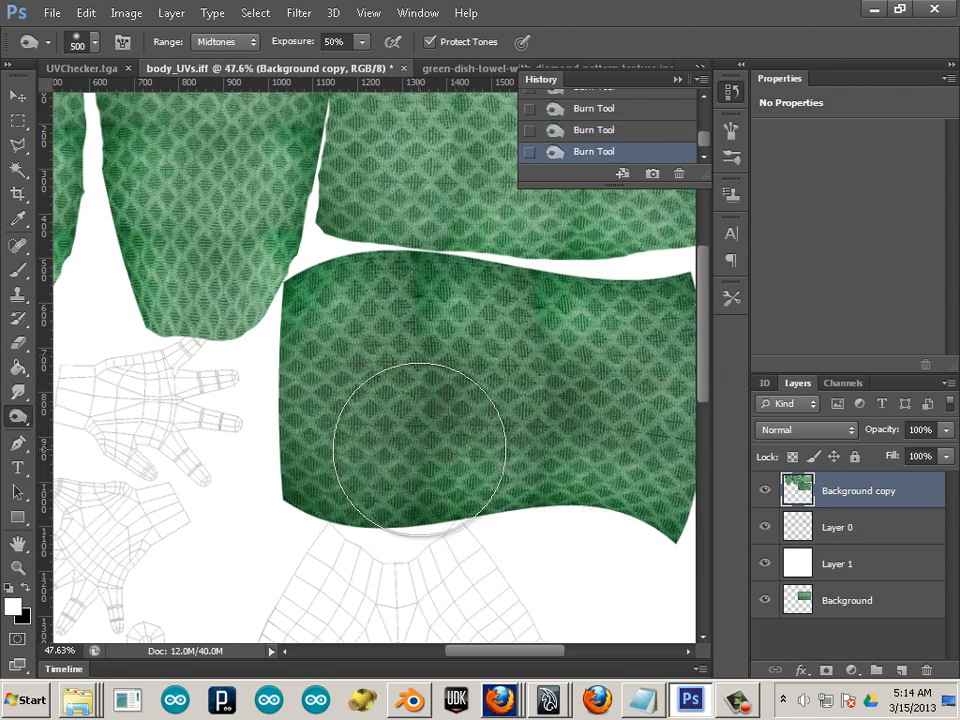
scroll(364, 411, "down", 1)
scroll(359, 425, "down", 1)
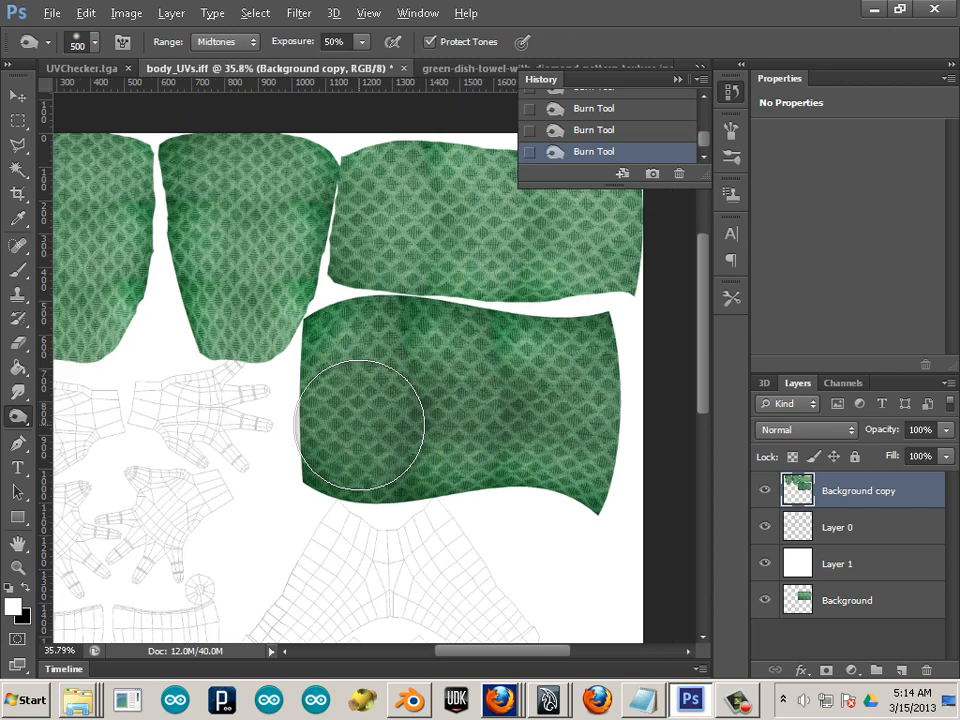
key("ctrl+alt+z")
key("ctrl+alt+z")
key("ctrl+alt+z")
key("ctrl+alt+z")
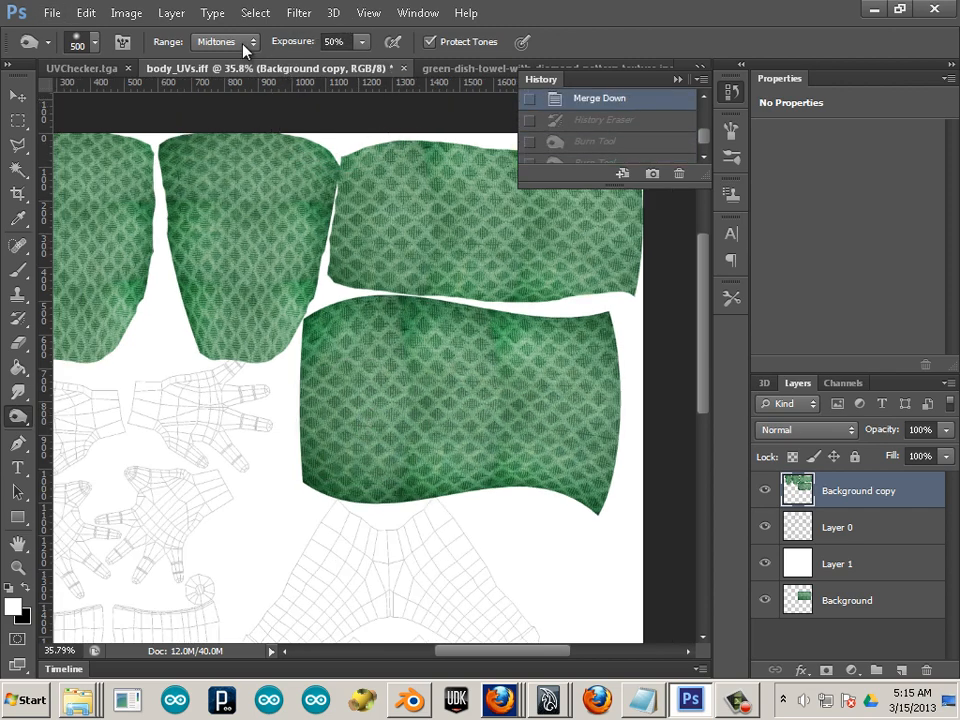
Set the Burn tool to the Highlights range at 14% exposure and darken the lower wide fabric piece
left_click(363, 43)
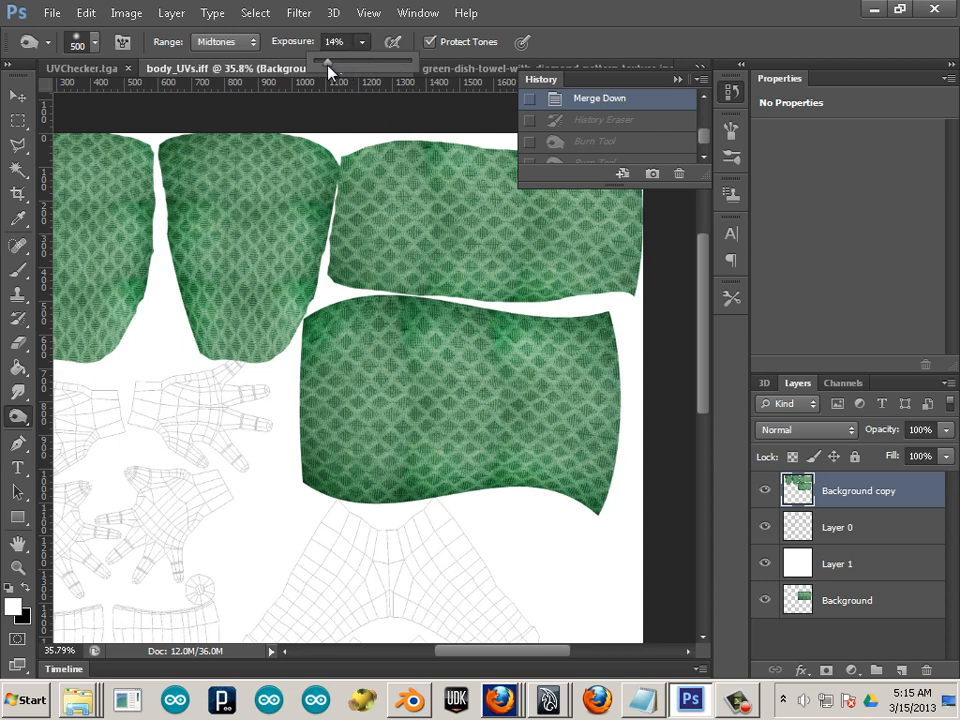
left_click_drag(330, 70, 329, 68)
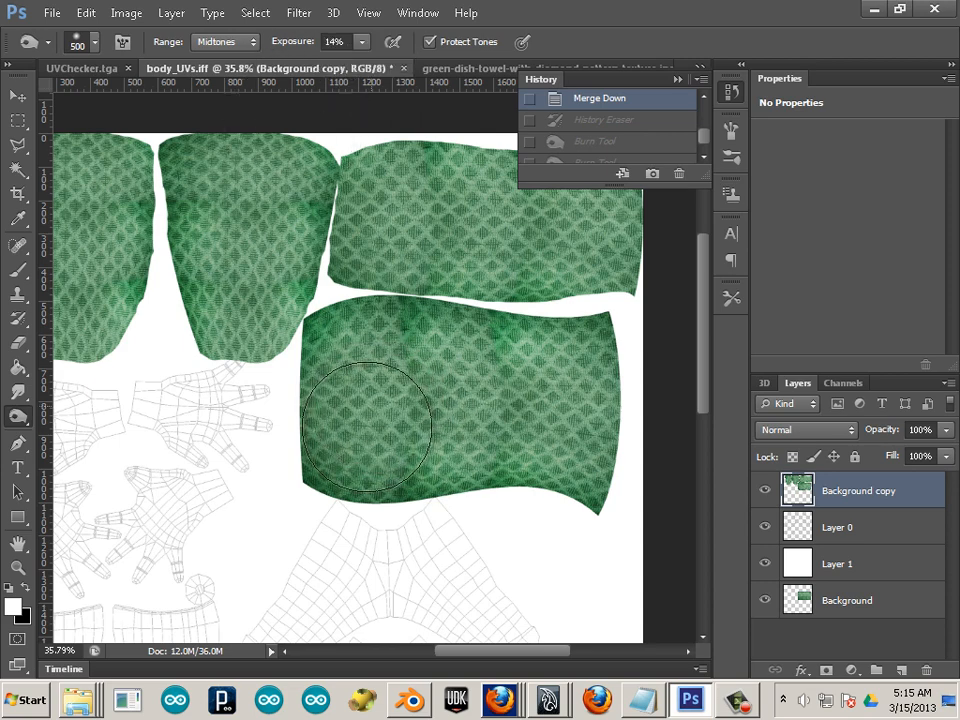
left_click(367, 425)
key("ctrl+z")
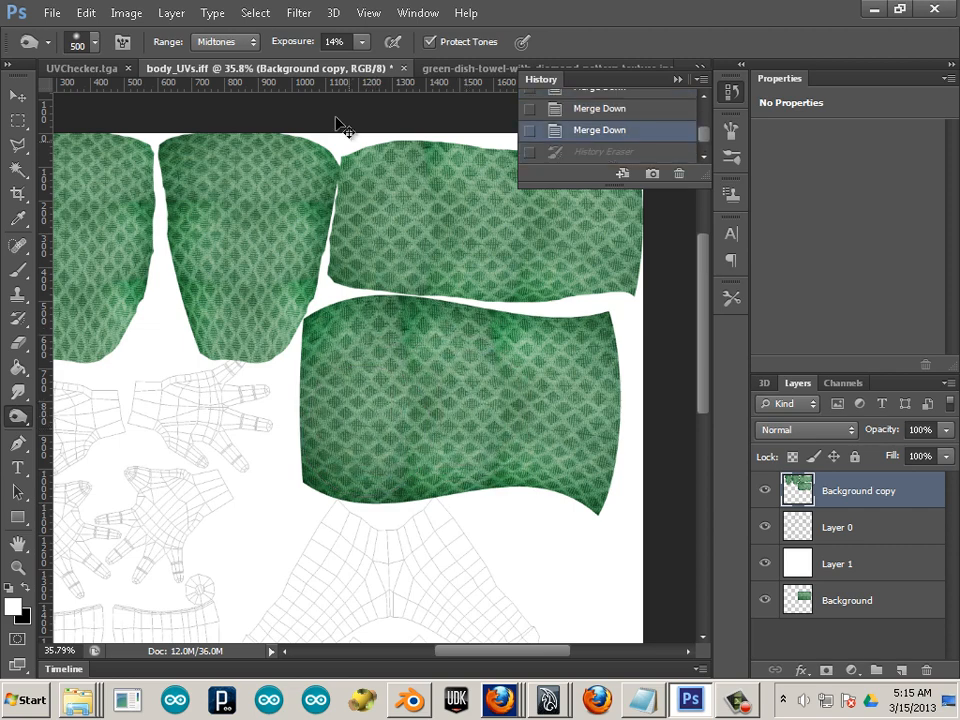
left_click(254, 42)
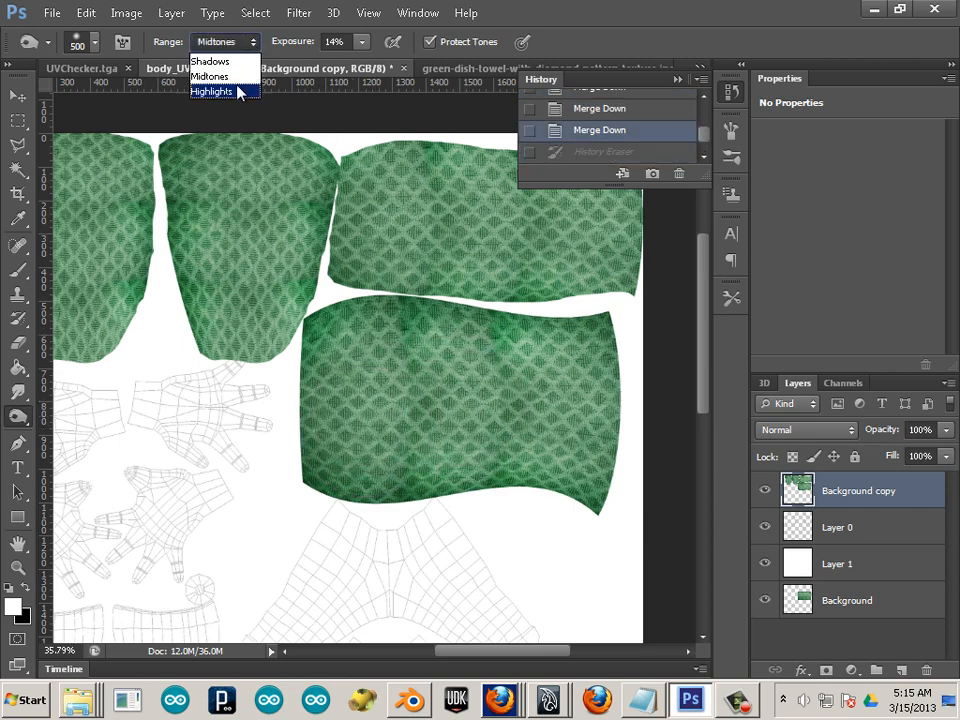
left_click(211, 91)
mouse_move(420, 400)
left_mouse_down()
mouse_move(386, 377)
mouse_move(450, 400)
mouse_move(555, 385)
mouse_move(428, 375)
left_mouse_up()
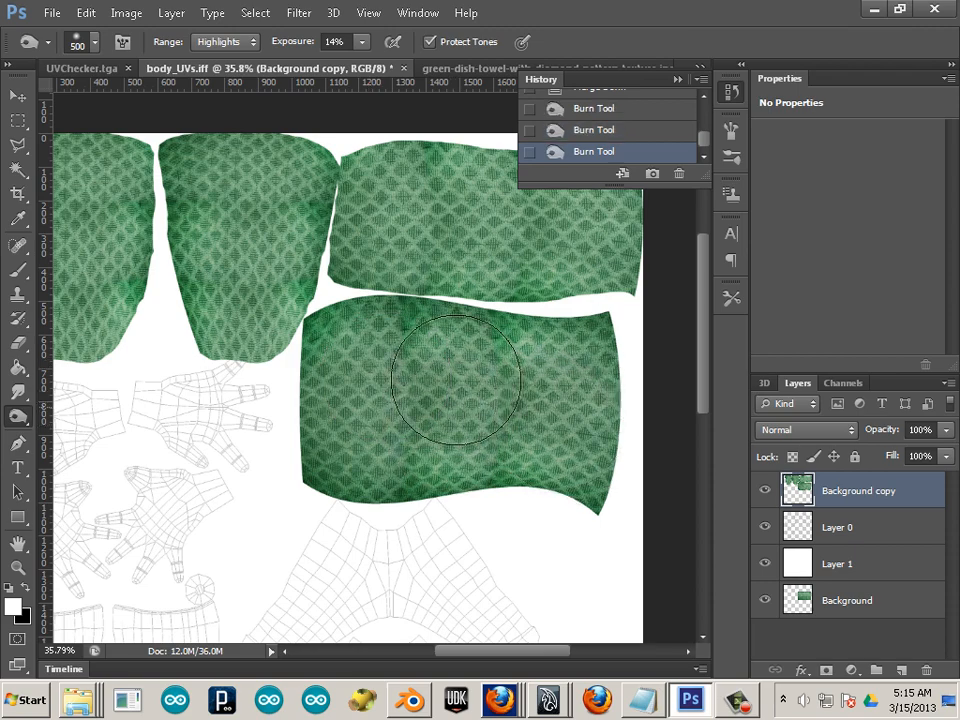
Burn the highlights across the upper wide fabric piece and the two tapered pieces
scroll(332, 454, "up", 3)
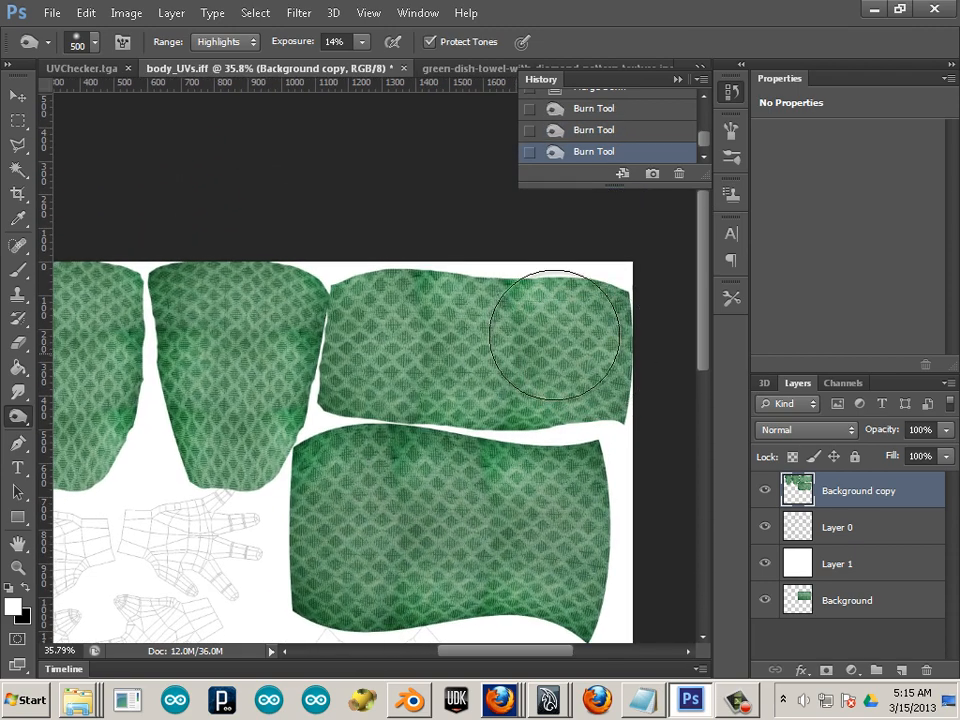
mouse_move(277, 463)
left_mouse_down()
mouse_move(405, 403)
mouse_move(495, 410)
left_mouse_up()
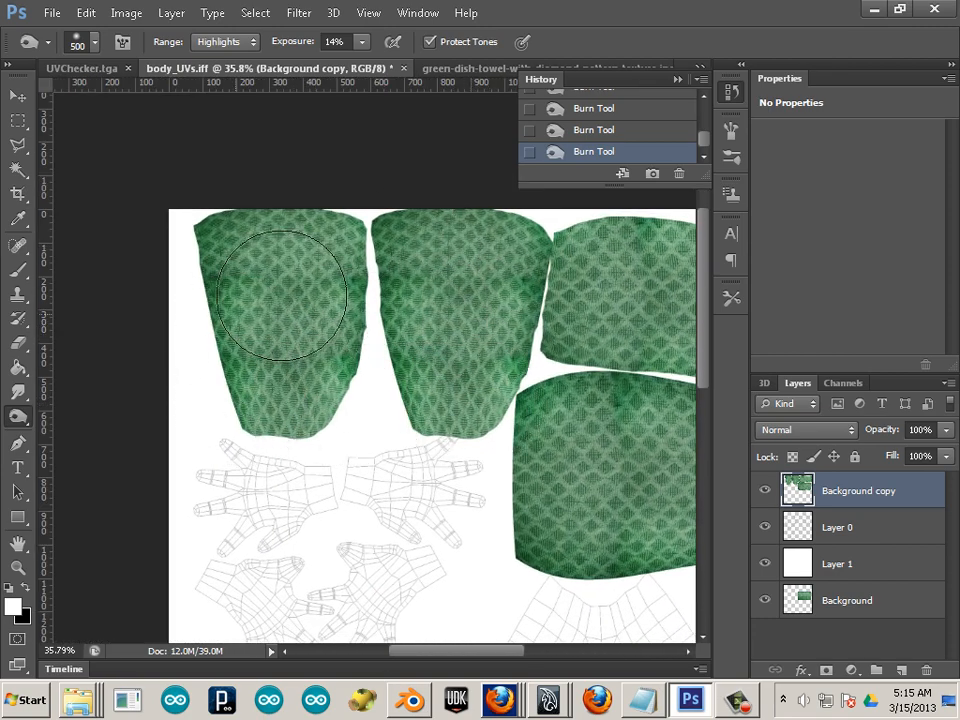
left_click_drag(535, 518, 400, 544)
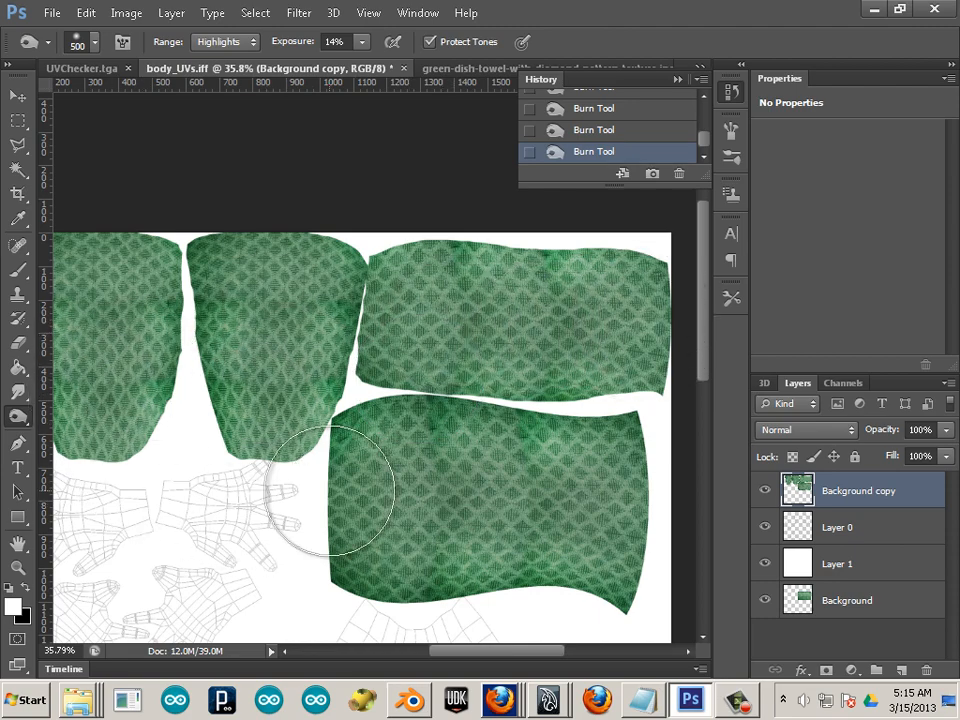
scroll(340, 495, "down", 3)
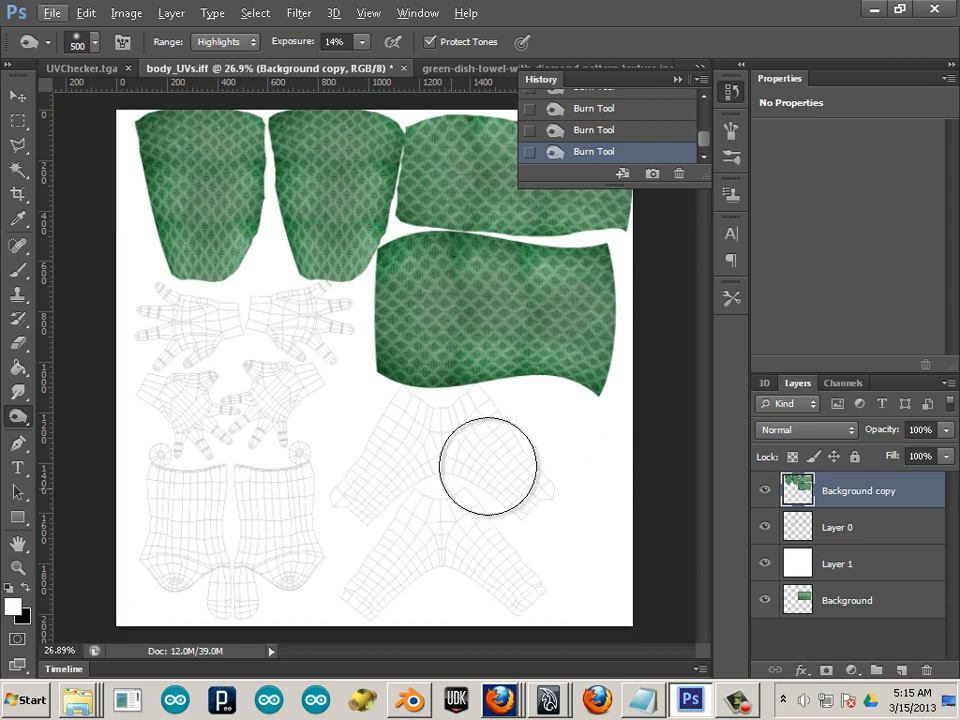
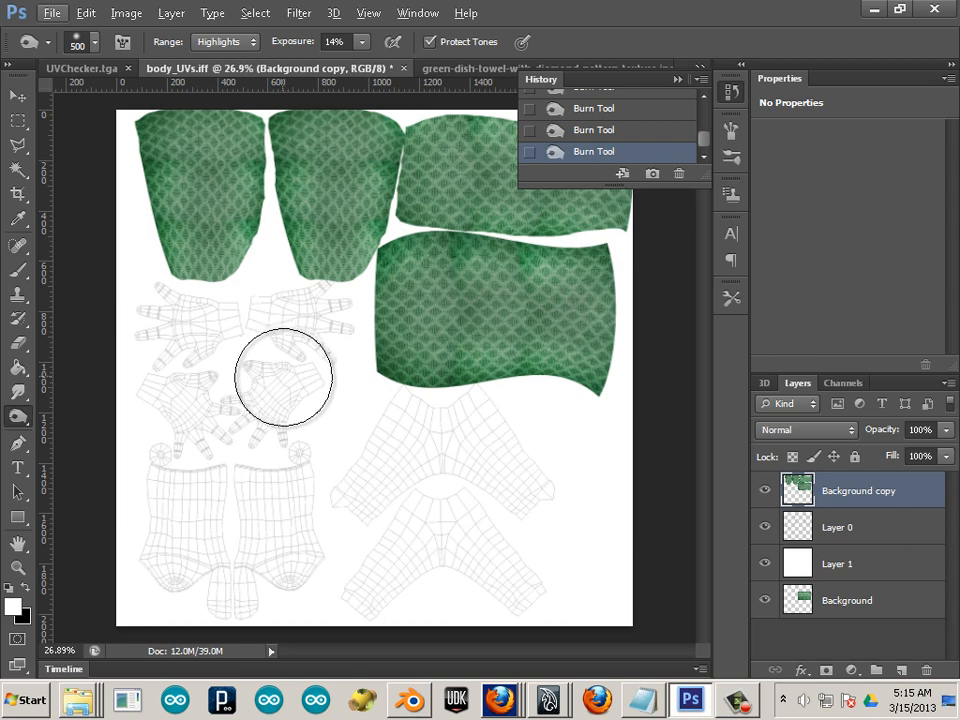
Start saving a copy of the document in the UV example folder with Targa as the format
left_click(55, 14)
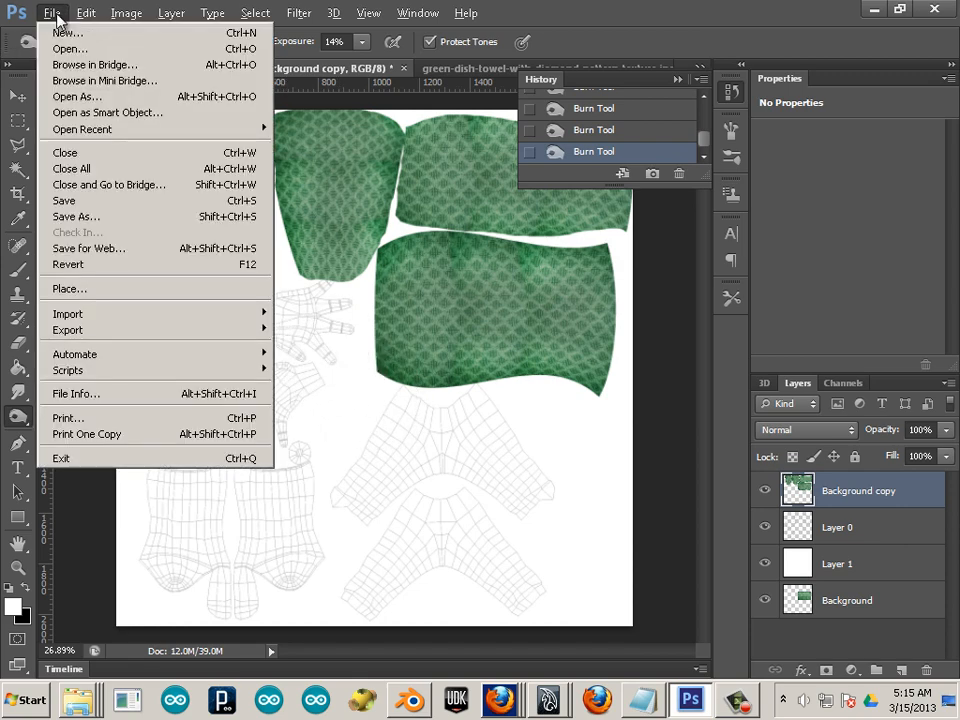
left_click(128, 216)
left_click(330, 415)
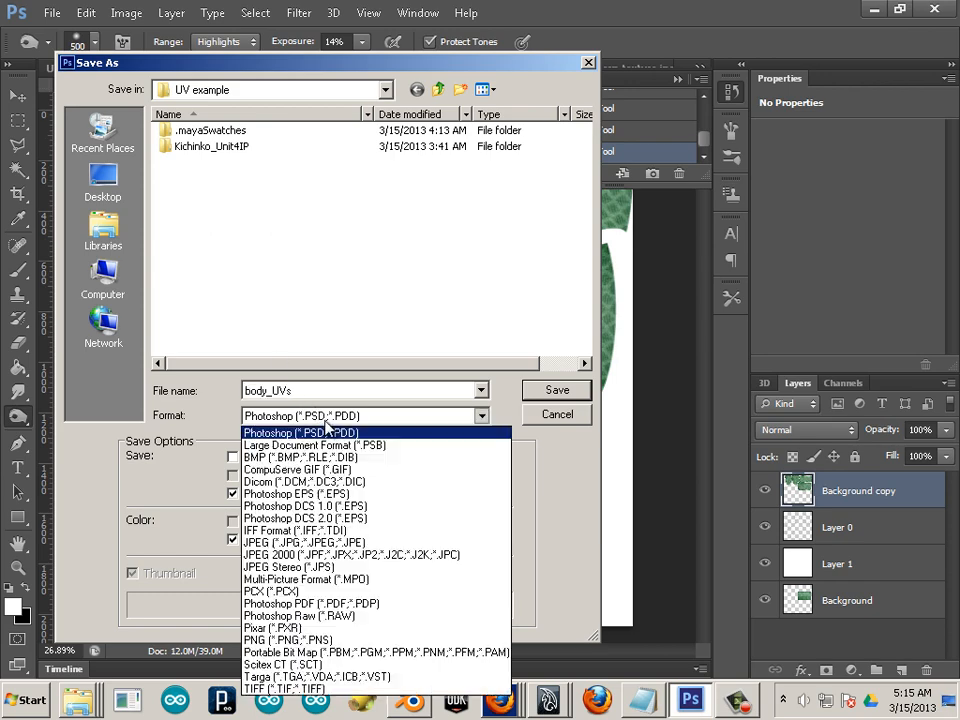
left_click(297, 319)
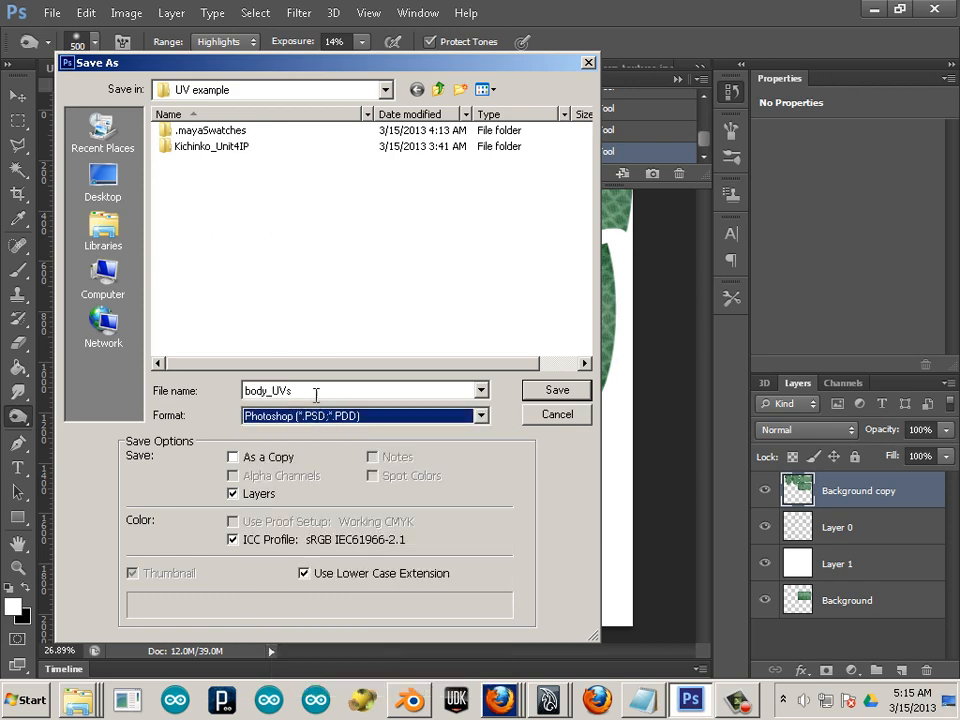
left_click(360, 416)
left_click(424, 683)
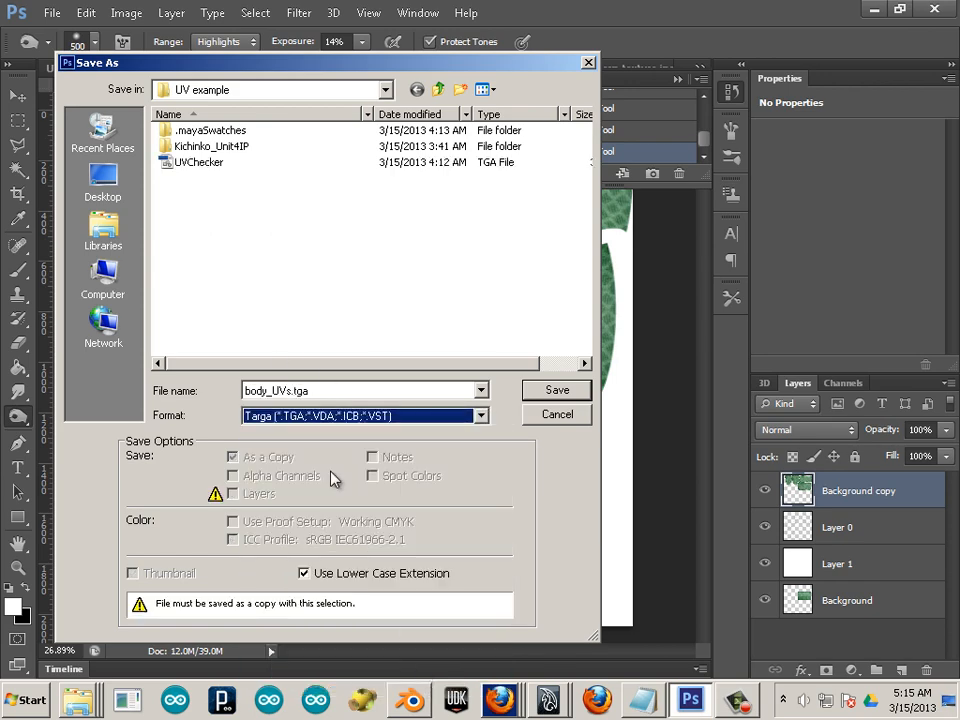
Name the Targa copy coat_cm and save it at 24 bits/pixel
left_click_drag(329, 391, 224, 390)
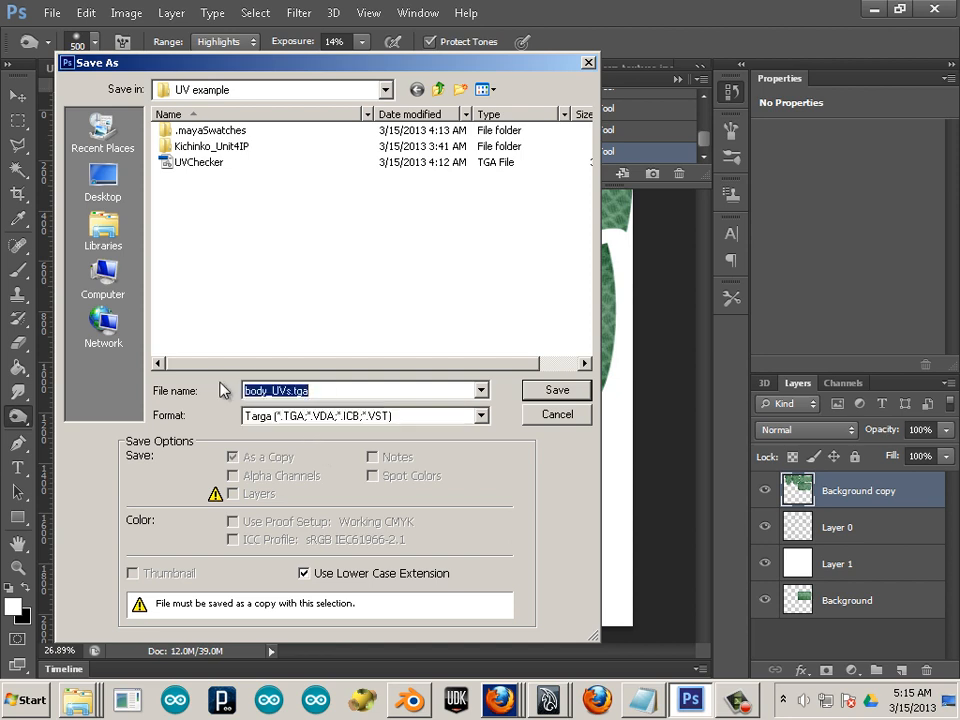
type("coat")
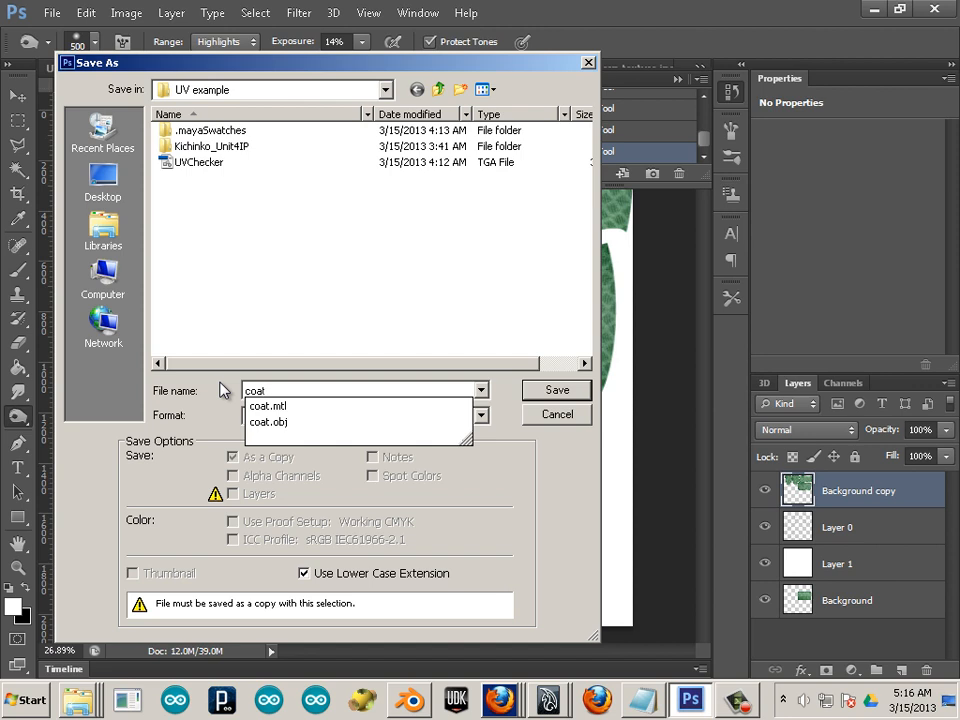
key("Escape")
key("BackSpace")
type("_")
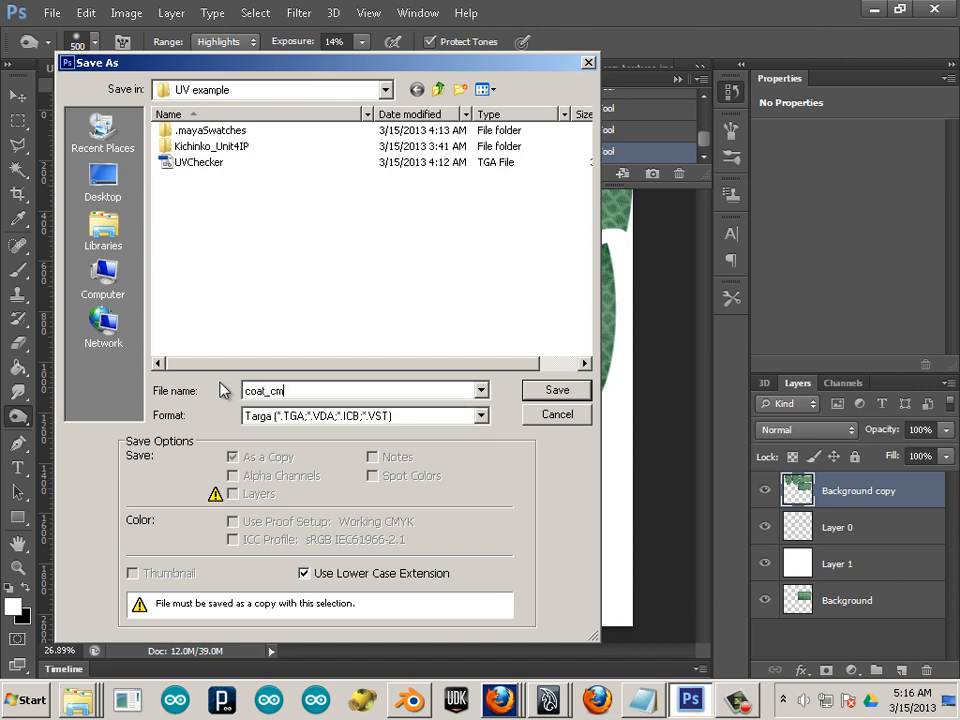
type("cm")
left_click(565, 391)
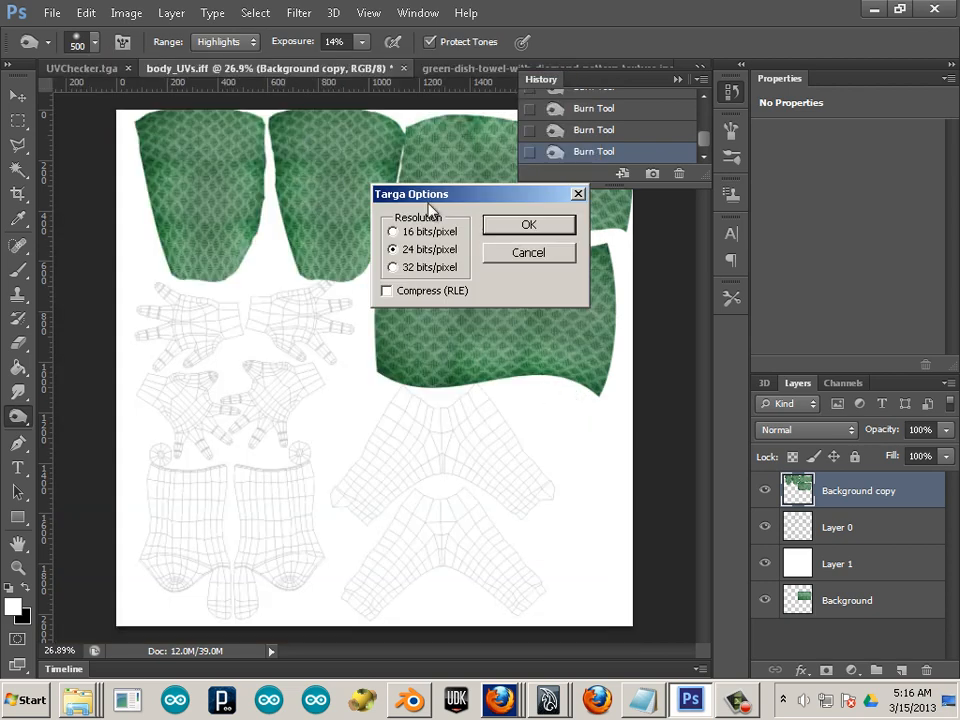
left_click(544, 231)
Save the layered document as a Photoshop file named coat_cm in the UV example folder
left_click(51, 12)
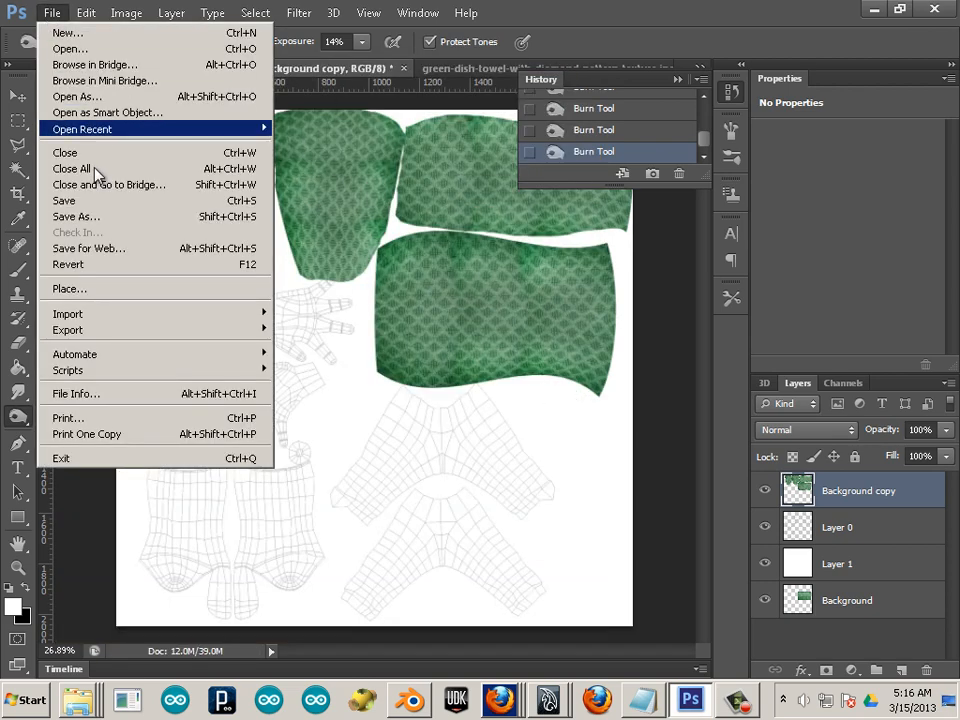
left_click(113, 222)
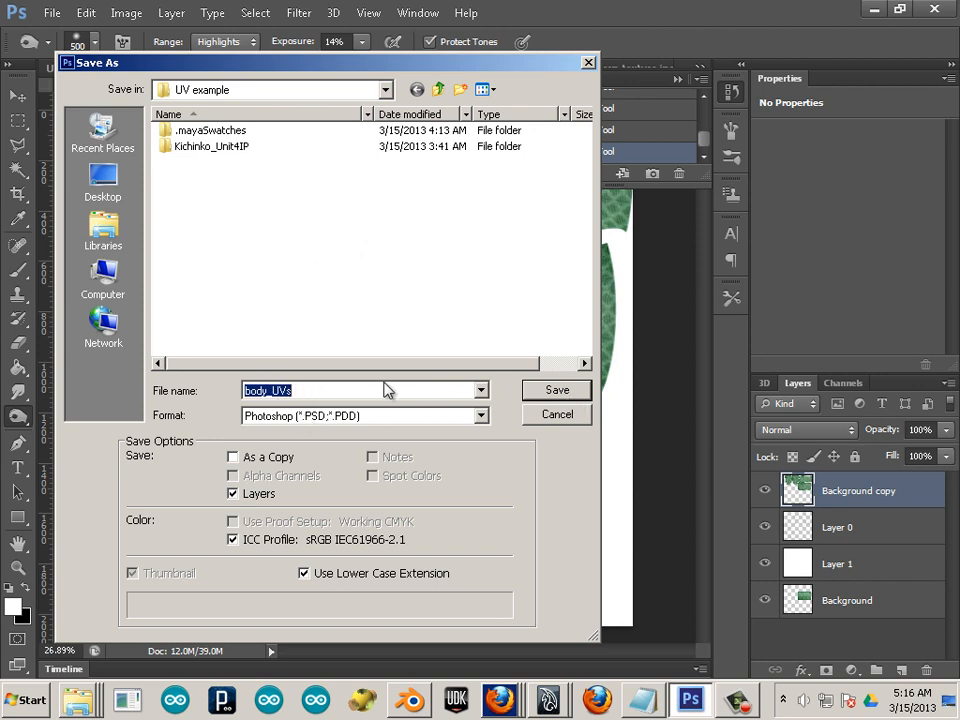
type("coat_cm")
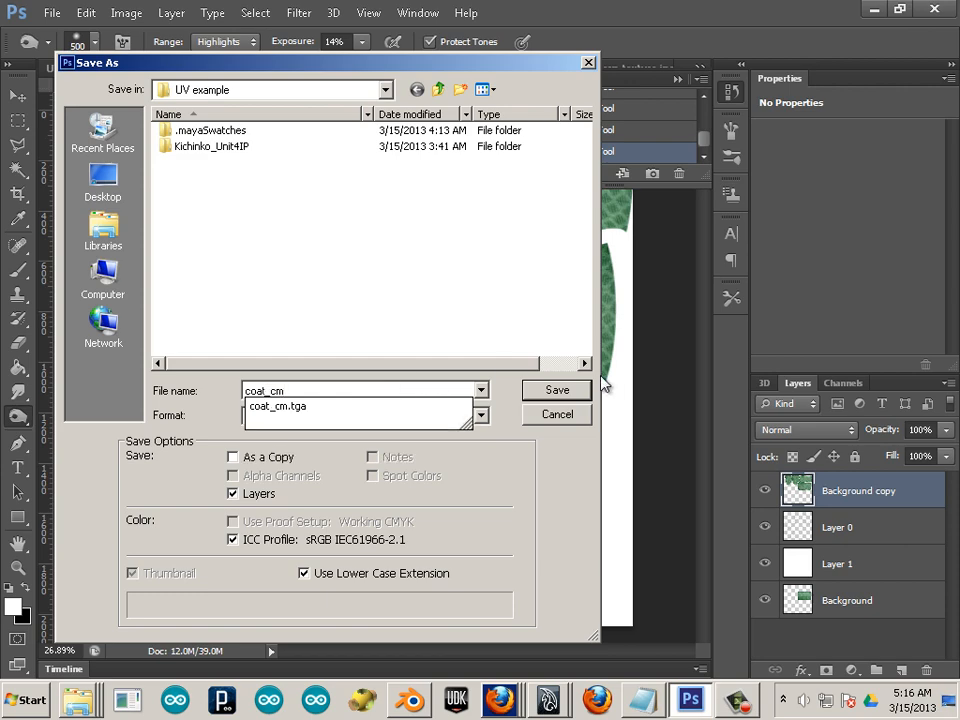
left_click(548, 389)
left_click(687, 207)
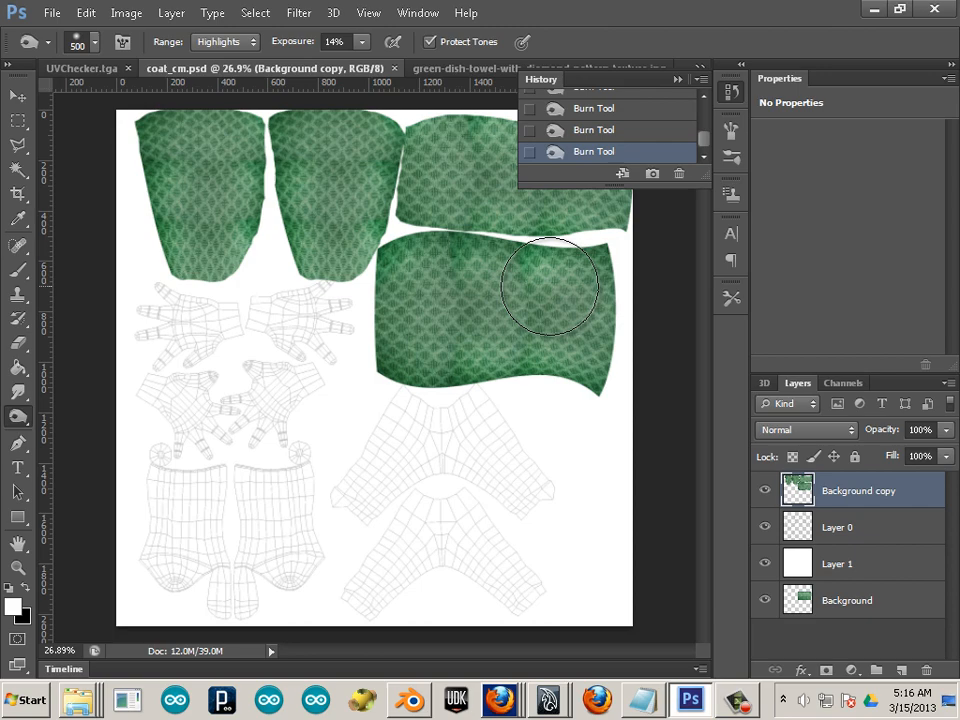
Switch to Maya, move the UV Texture Editor off the character and open the Hypershade
key("alt+Tab")
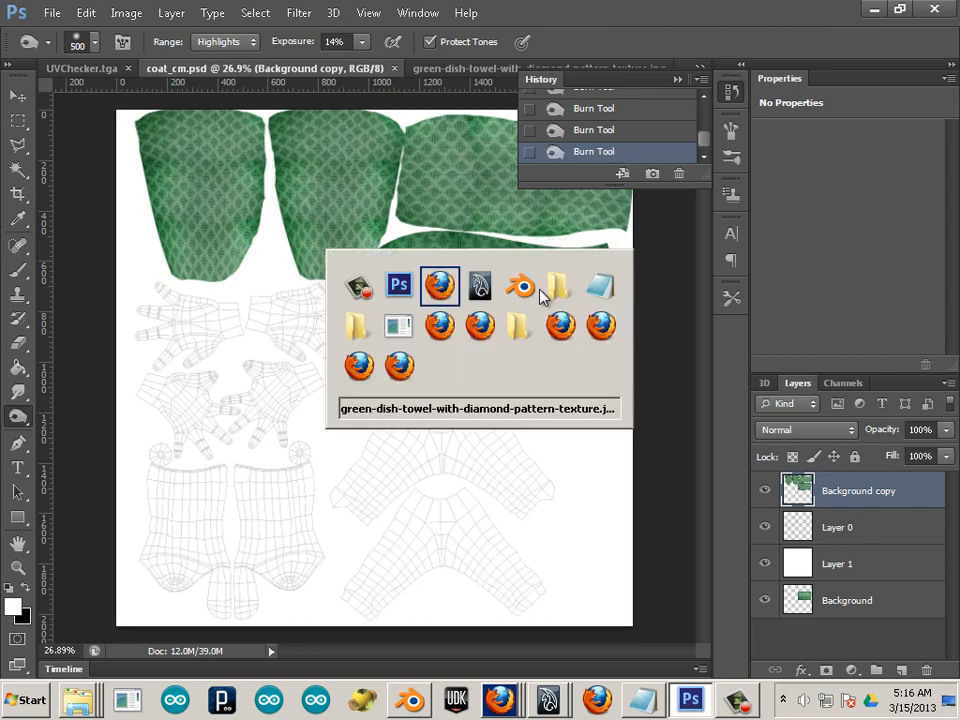
key("alt+Tab")
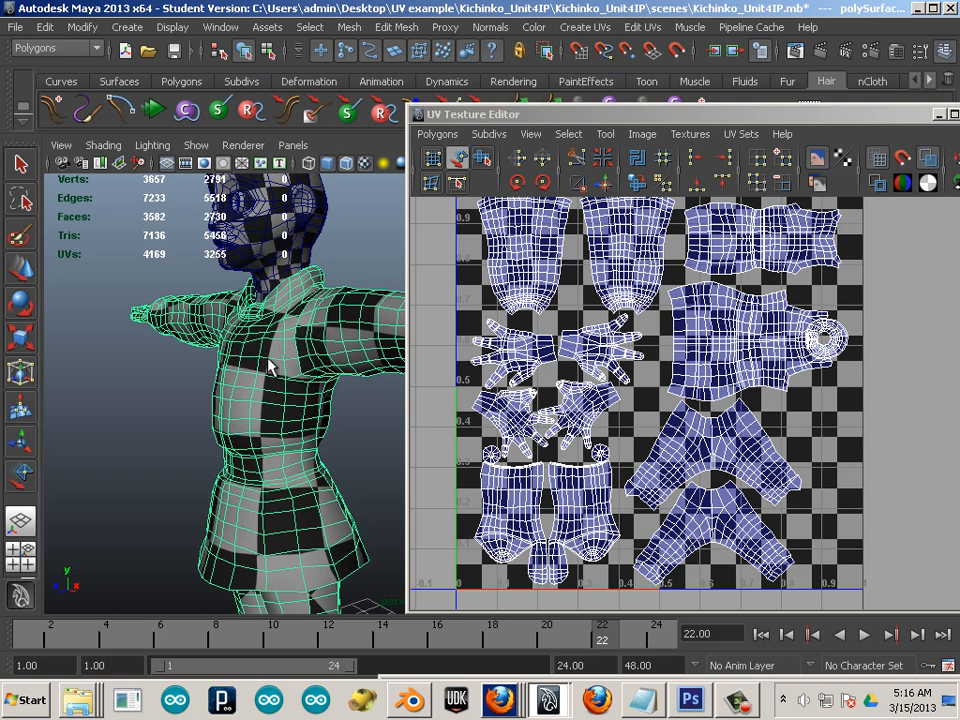
left_click_drag(464, 118, 713, 277)
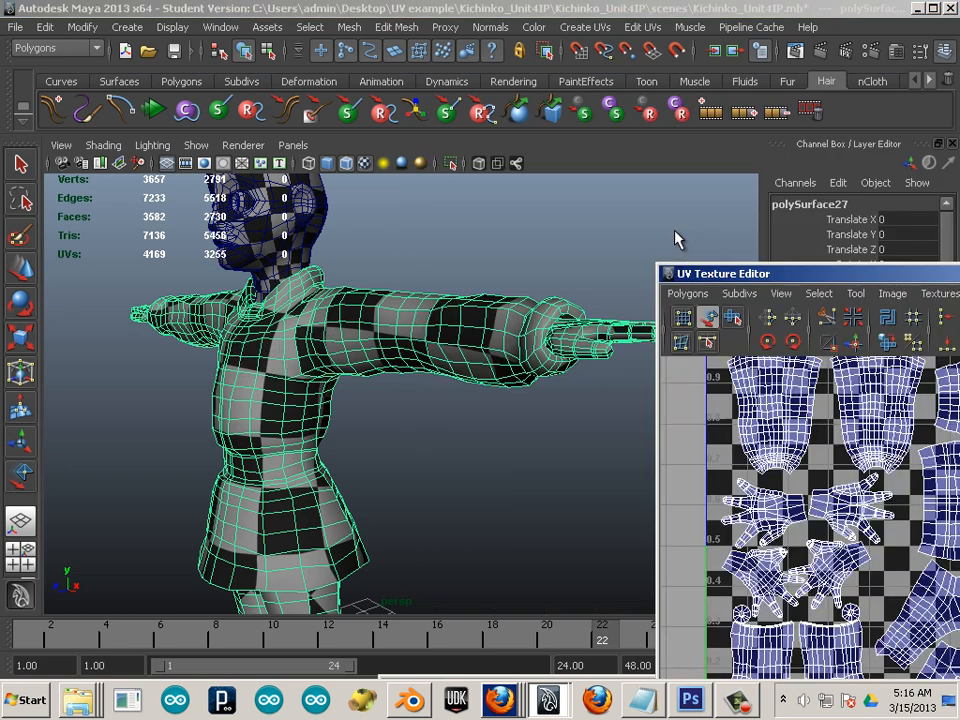
left_click(220, 27)
mouse_move(230, 90)
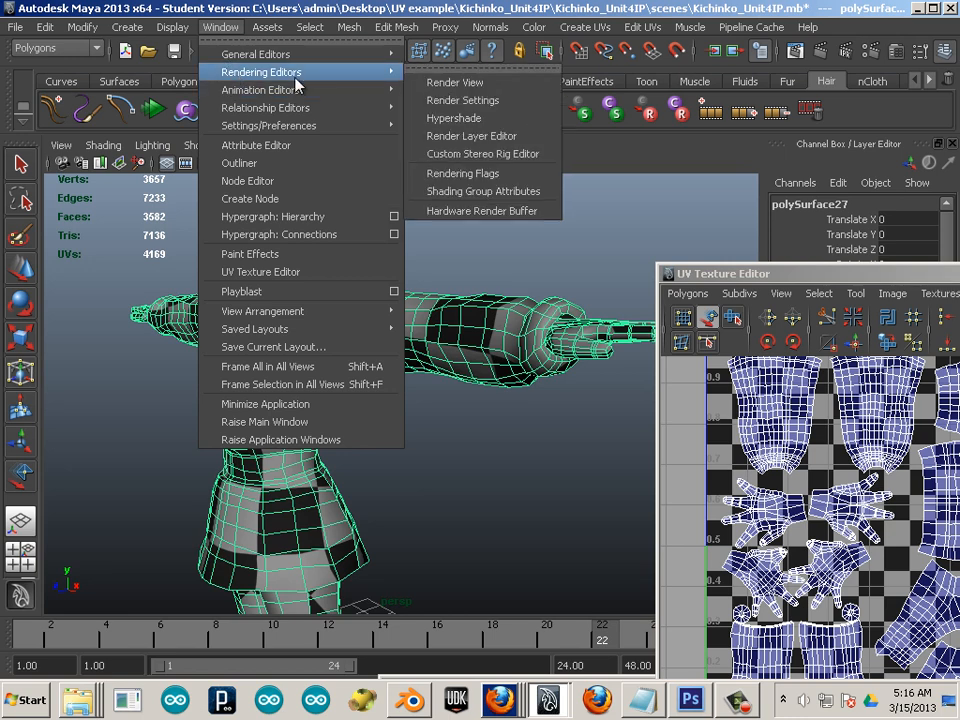
left_click(454, 118)
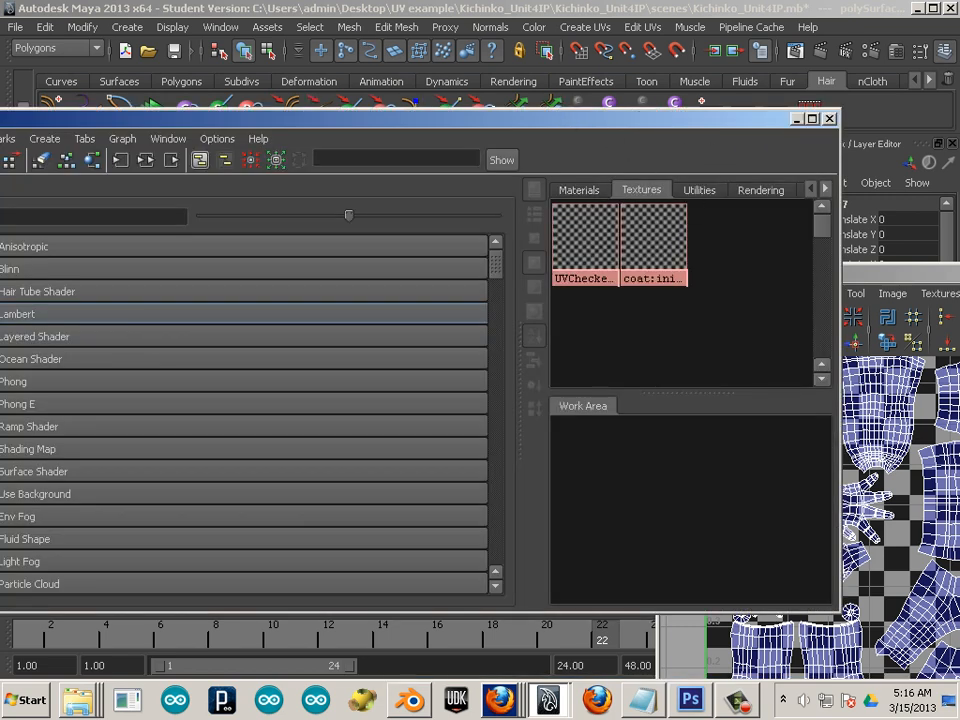
Import the Targa file coat_cm from the UV example folder into the Hypershade as a texture
key("alt+Tab")
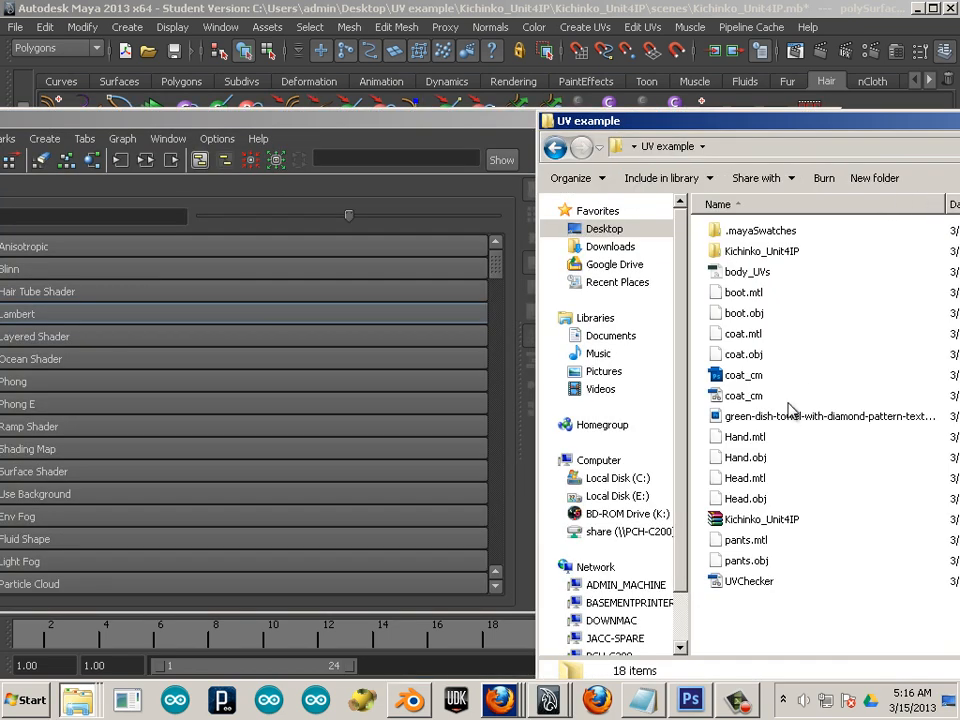
left_click(752, 395)
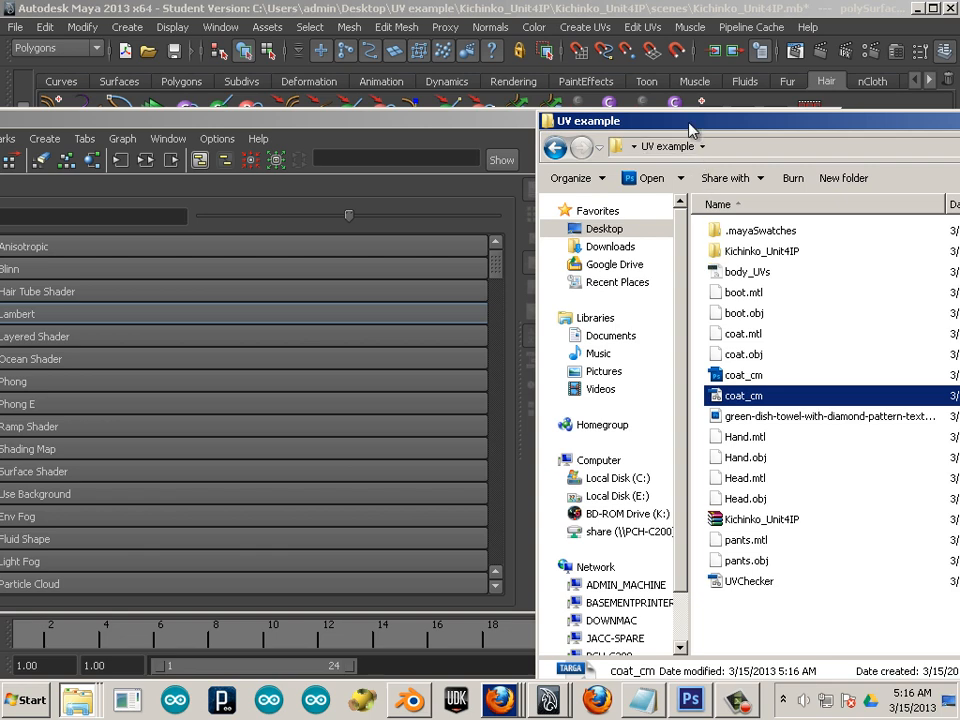
left_click_drag(690, 130, 834, 133)
left_click_drag(890, 400, 643, 326)
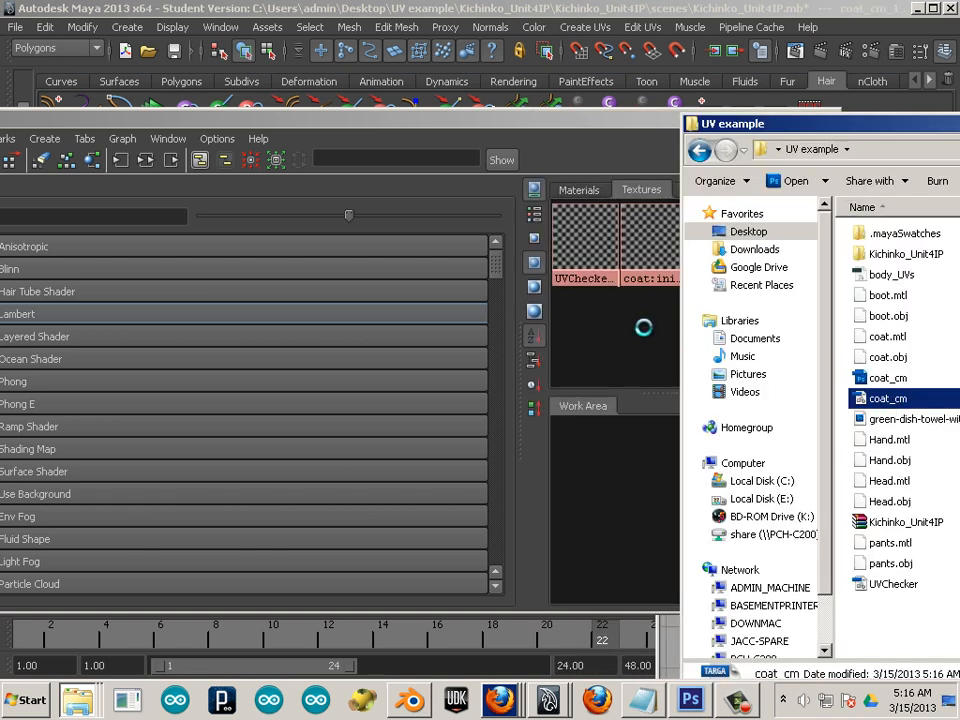
left_click(955, 124)
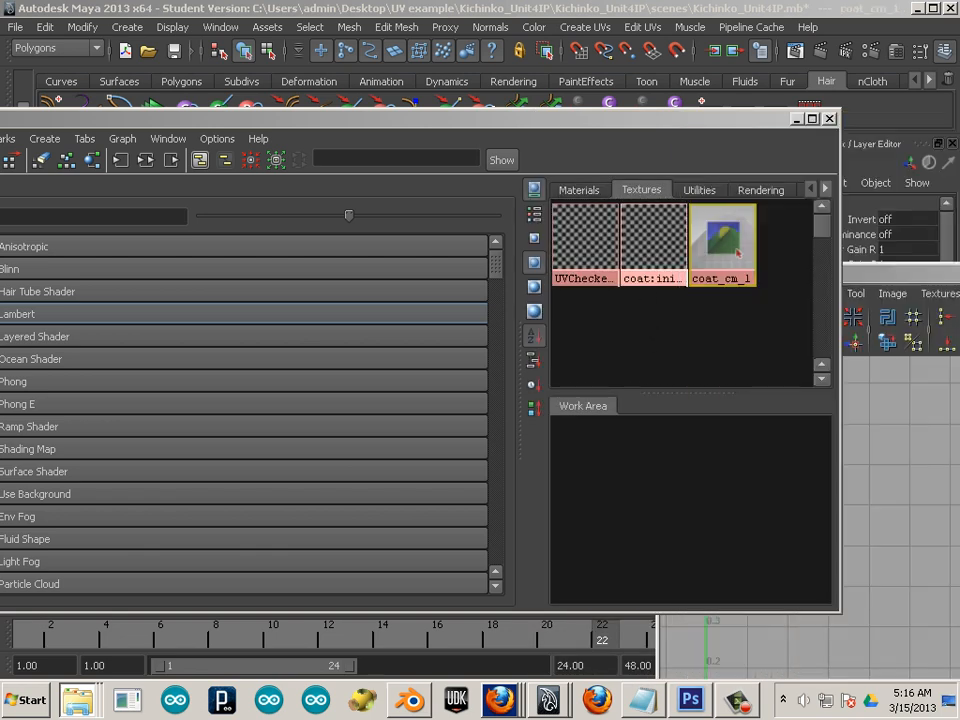
Close the UV Texture Editor and show the imported coat_cm texture's attributes beside the Hypershade
left_click(752, 254)
left_click(876, 272)
left_click(572, 118)
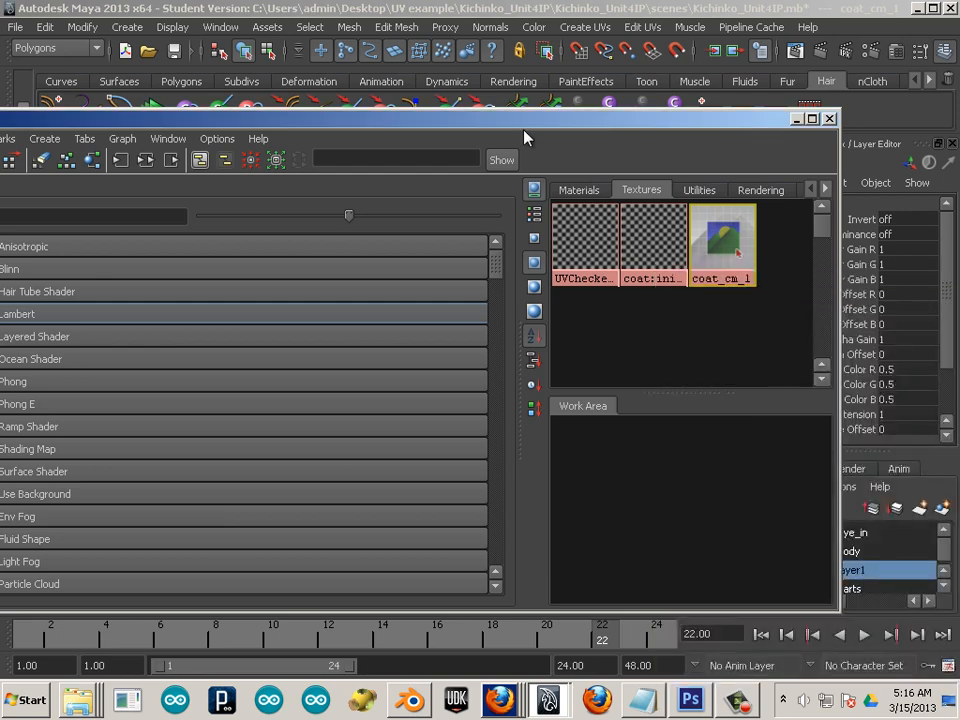
left_click_drag(392, 118, 161, 123)
double_click(505, 245)
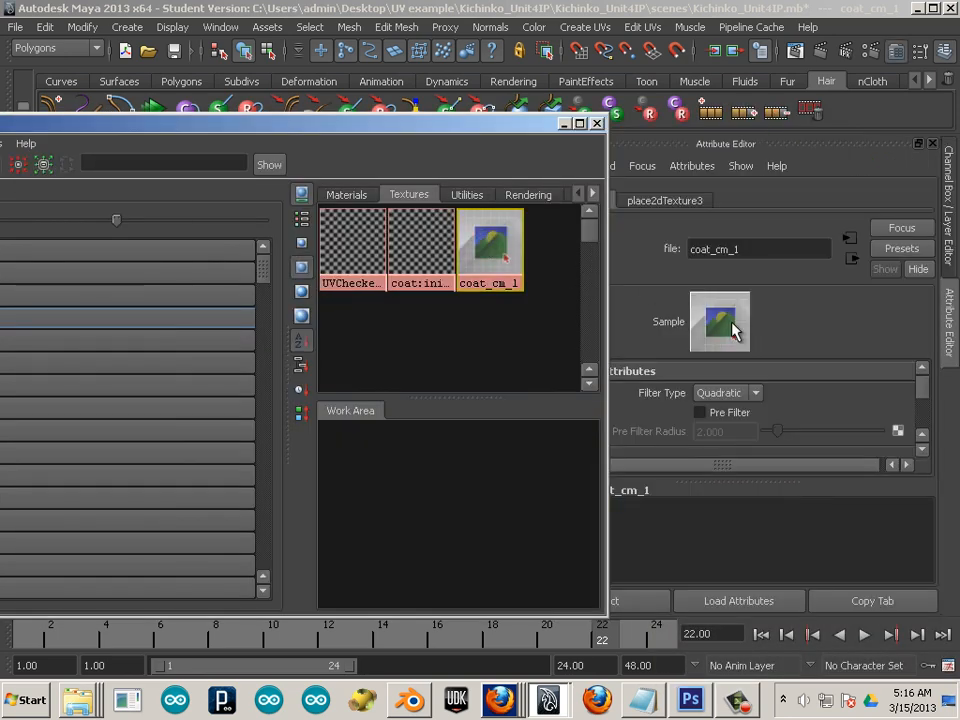
Create a Lambert material in the Hypershade and name it char_cm
left_click(350, 194)
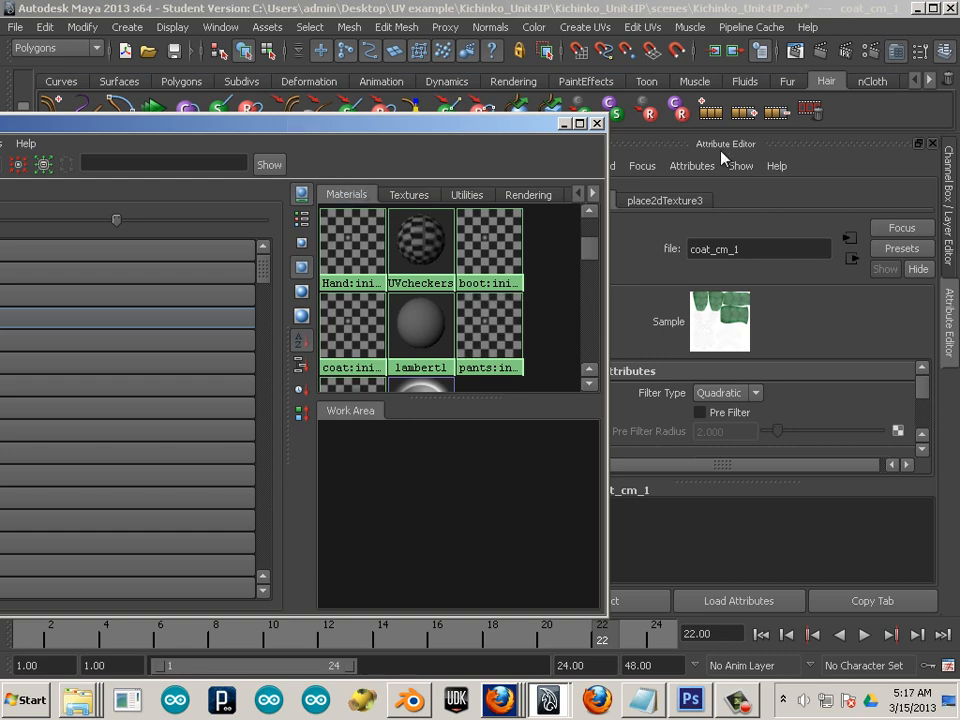
left_click_drag(320, 123, 760, 155)
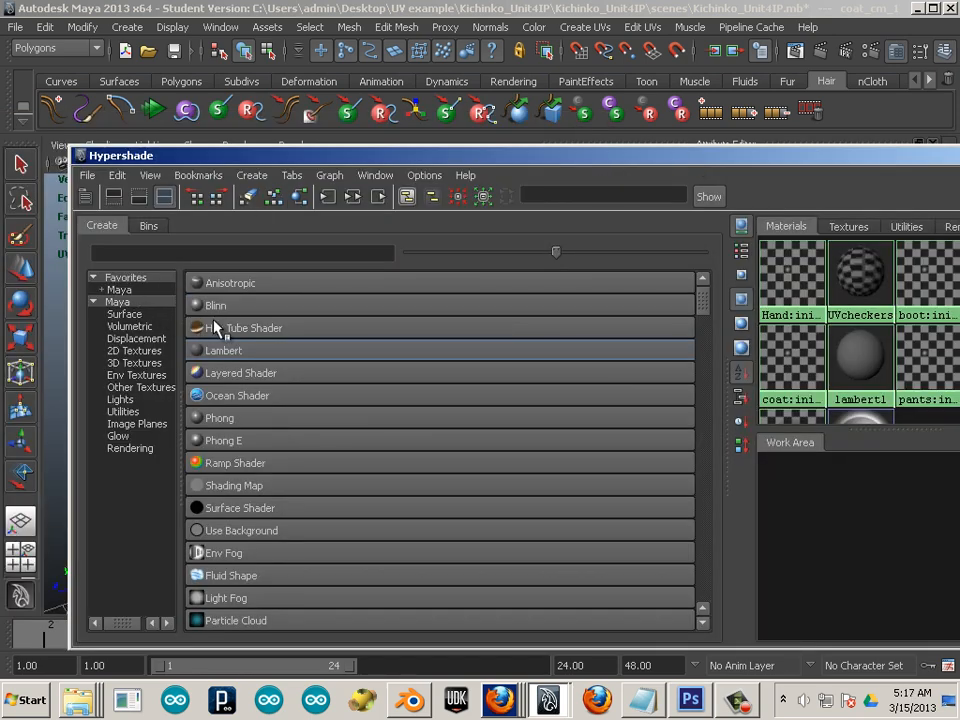
left_click(228, 347)
left_click_drag(563, 163, 158, 54)
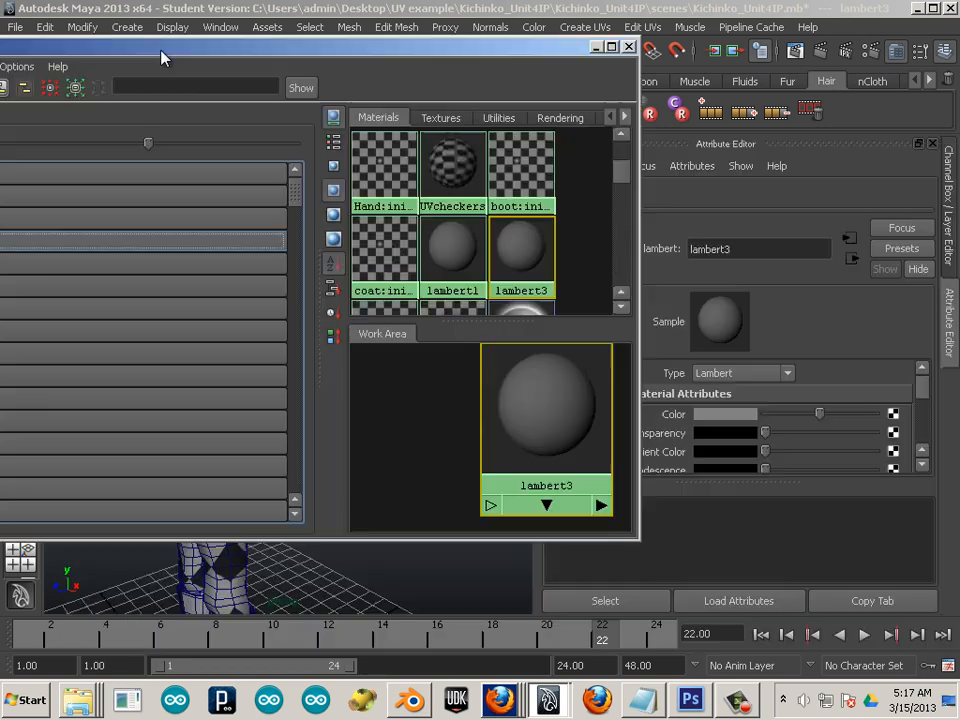
double_click(729, 250)
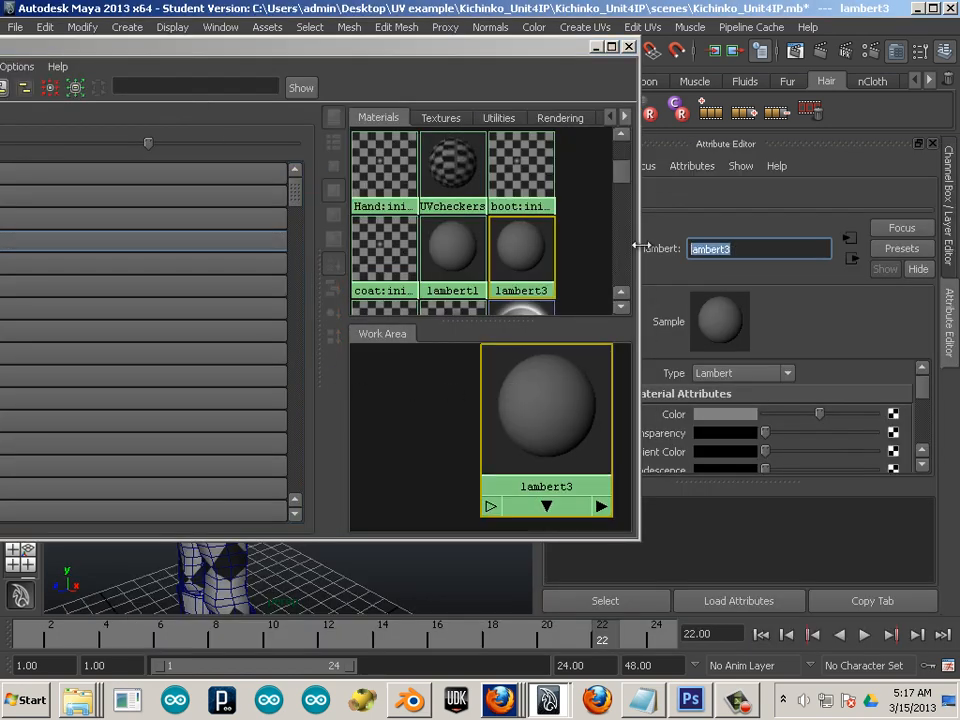
type("char_cm")
key("Return")
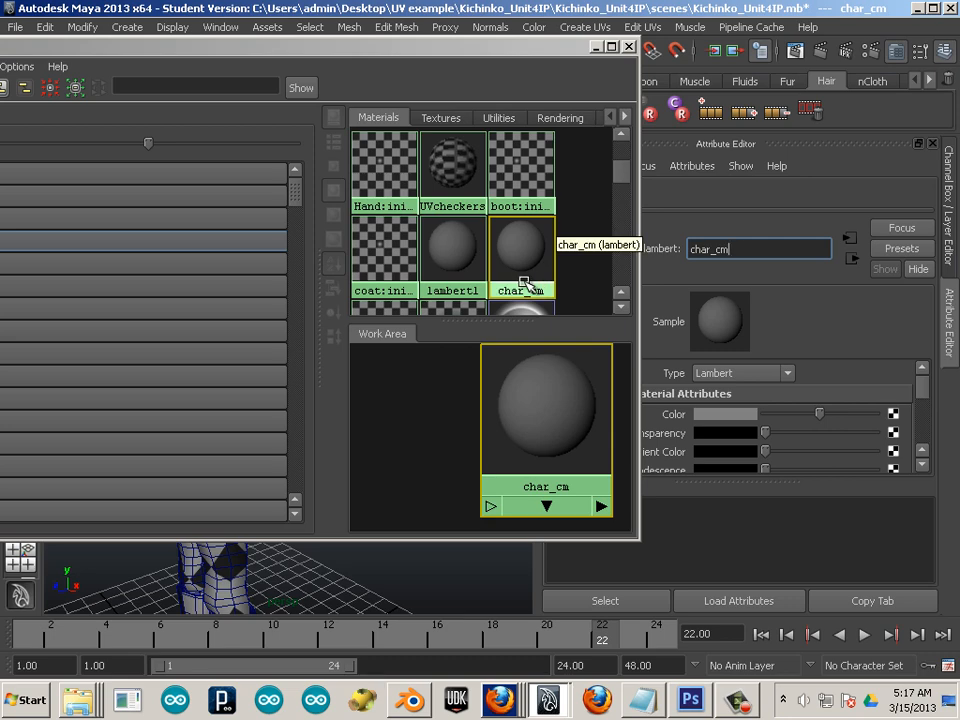
Connect the coat_cm file texture to the color attribute of the char_cm material
left_click(442, 118)
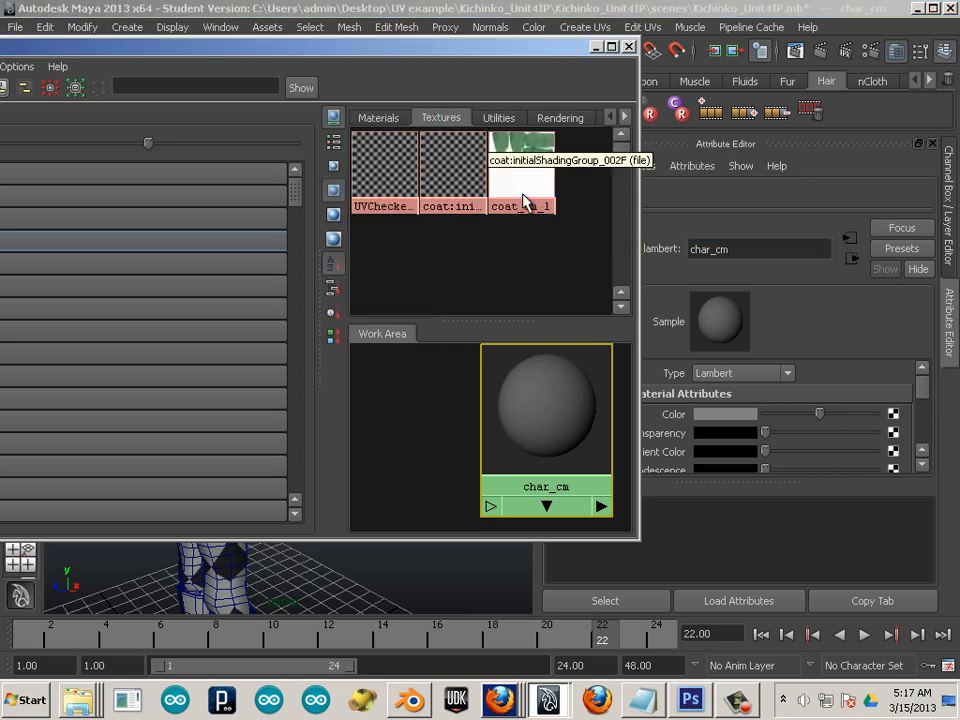
left_click_drag(537, 218, 557, 436)
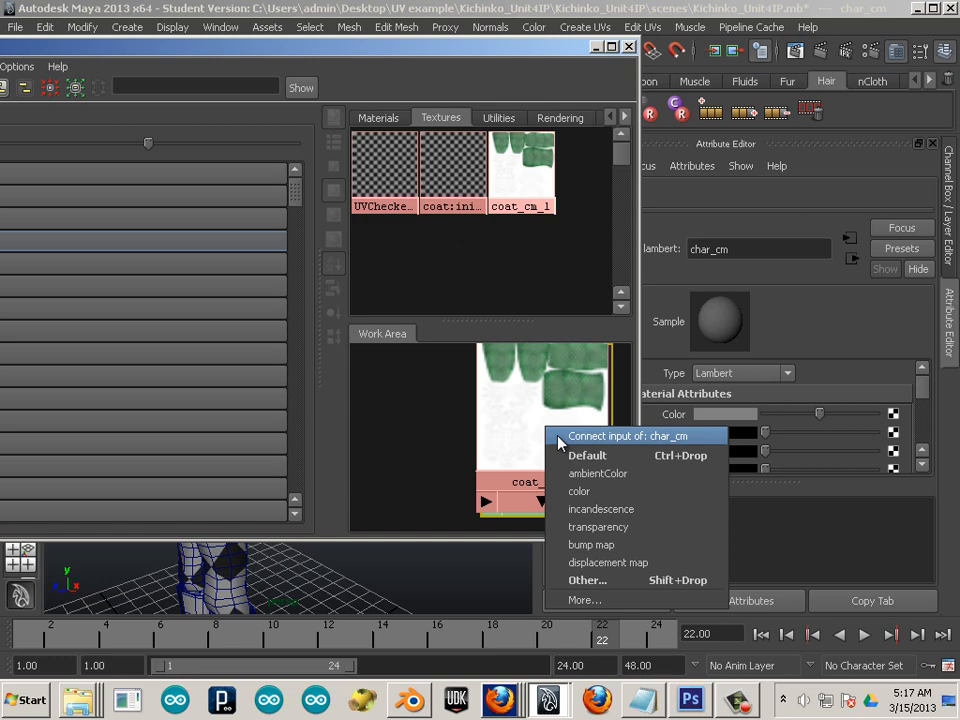
left_click(598, 492)
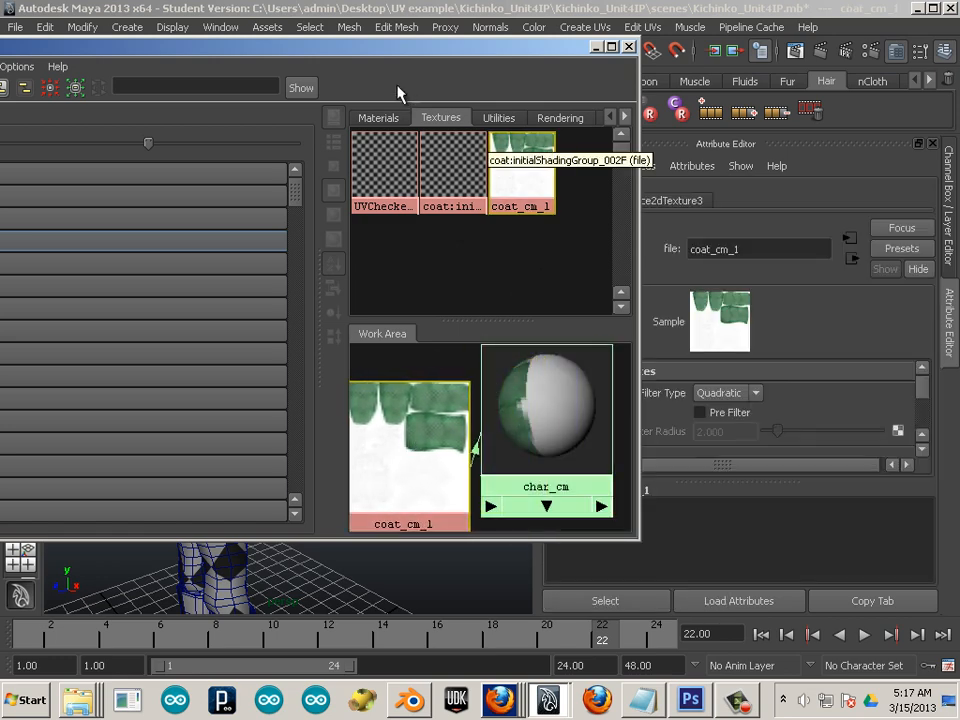
Assign the textured char_cm material to the character's coat mesh in the perspective view
left_click_drag(509, 47, 950, 134)
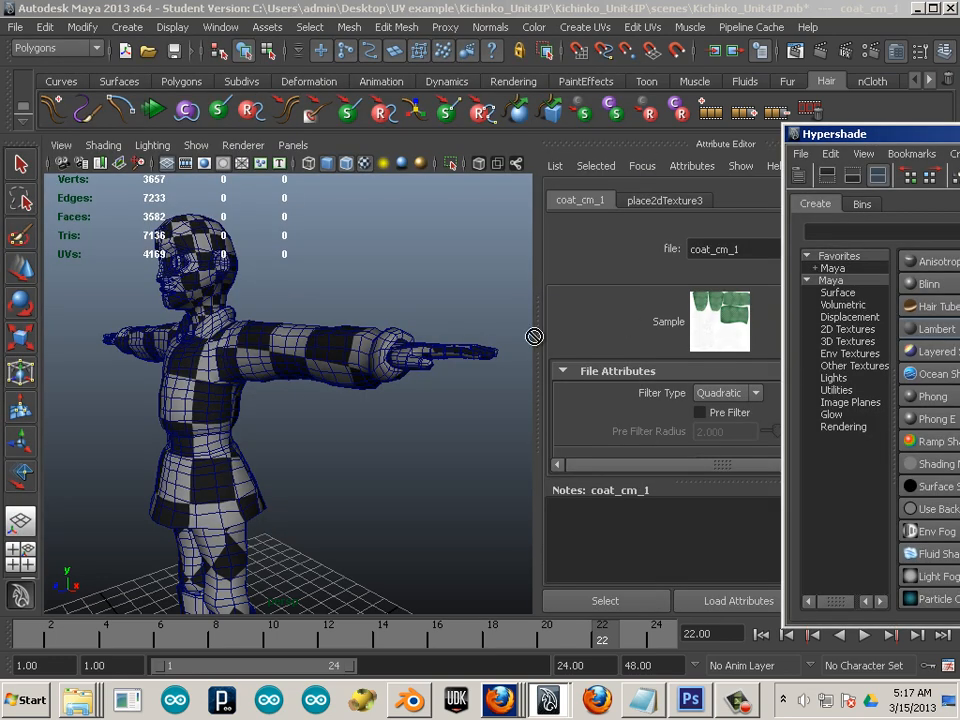
left_click_drag(534, 336, 208, 405)
left_click(295, 443)
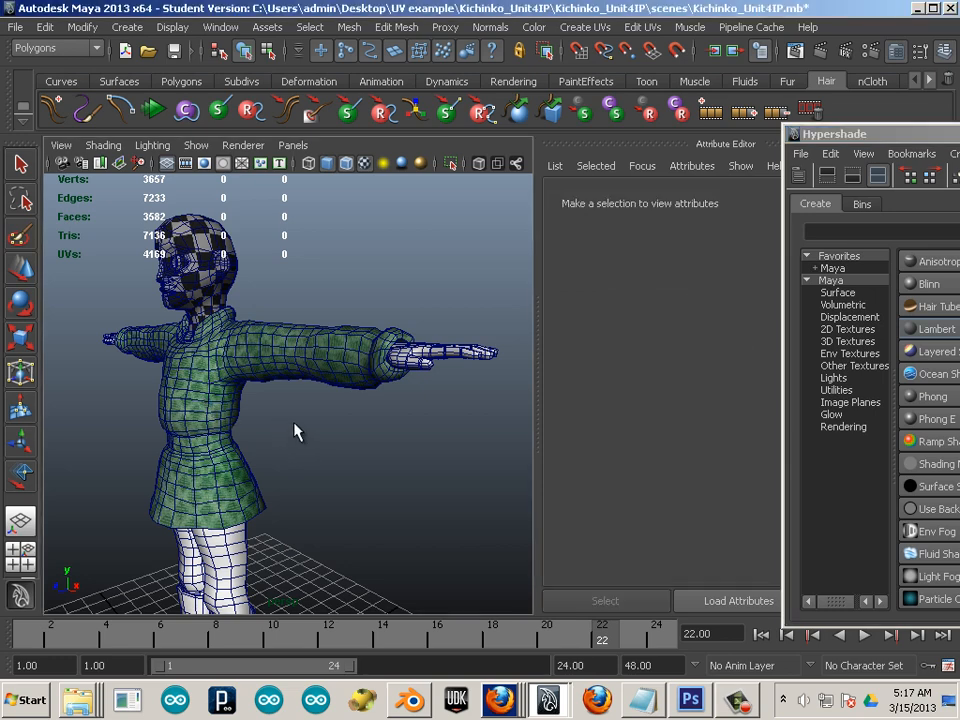
Clear the Hypershade off the screen and close the Attribute Editor
left_click_drag(295, 432, 505, 387)
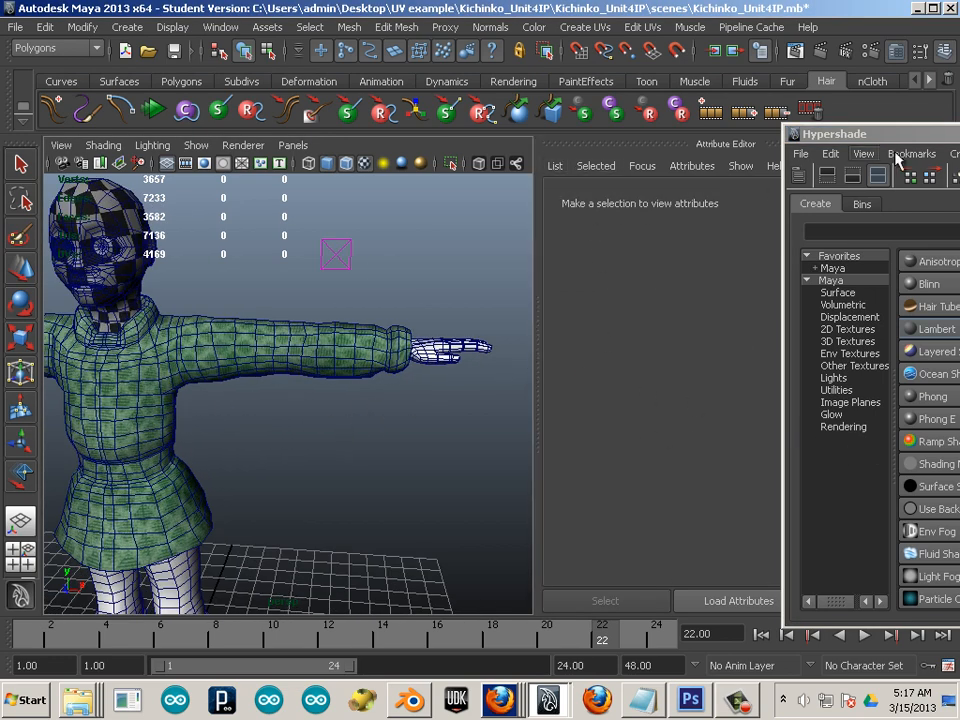
left_click_drag(897, 134, 959, 134)
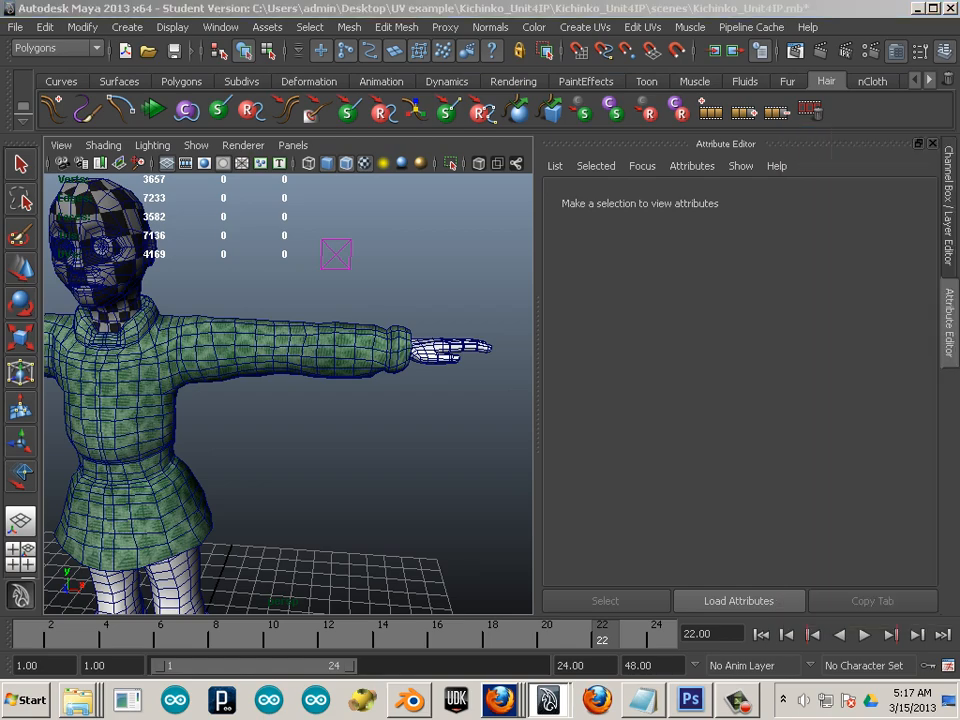
left_click(931, 145)
Turn off Wireframe on Shaded to show the coat's fabric texture without mesh lines
left_click_drag(297, 463, 471, 426, "alt")
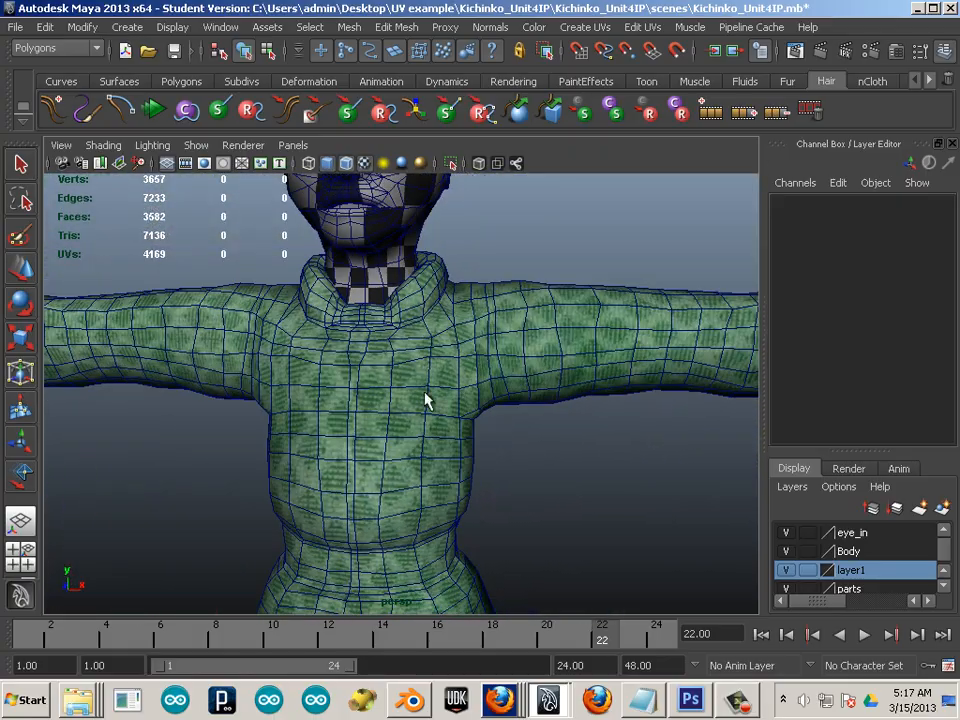
left_click(426, 401)
left_click(100, 147)
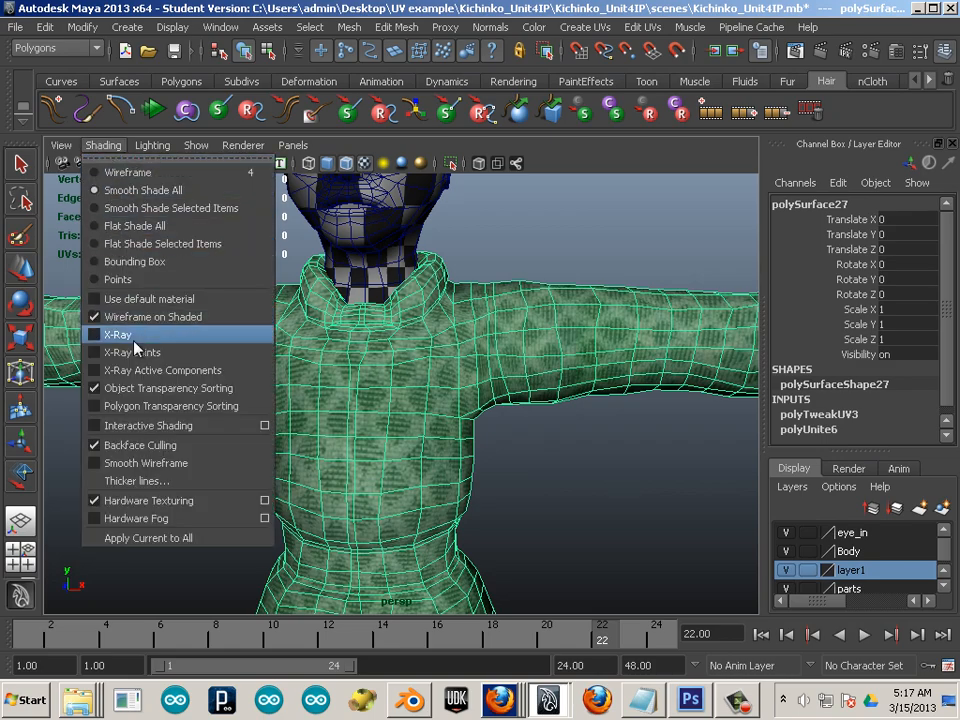
left_click(135, 316)
left_click(167, 490)
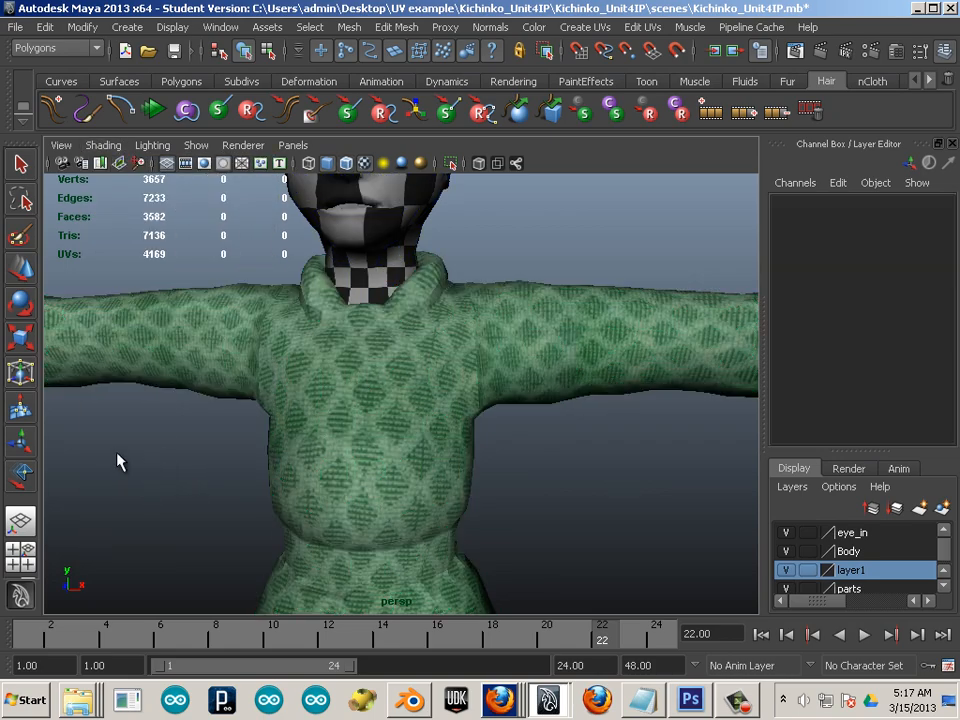
Apply Soften Edge to the normals of the coat mesh
left_click_drag(117, 461, 257, 377, "alt")
left_click(424, 432)
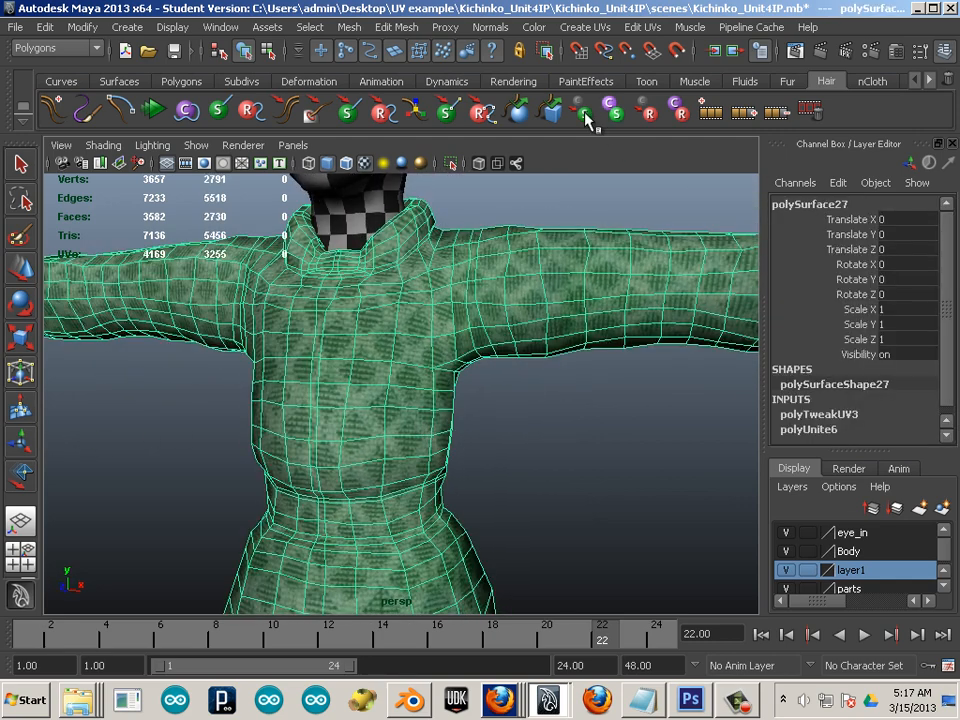
left_click(497, 28)
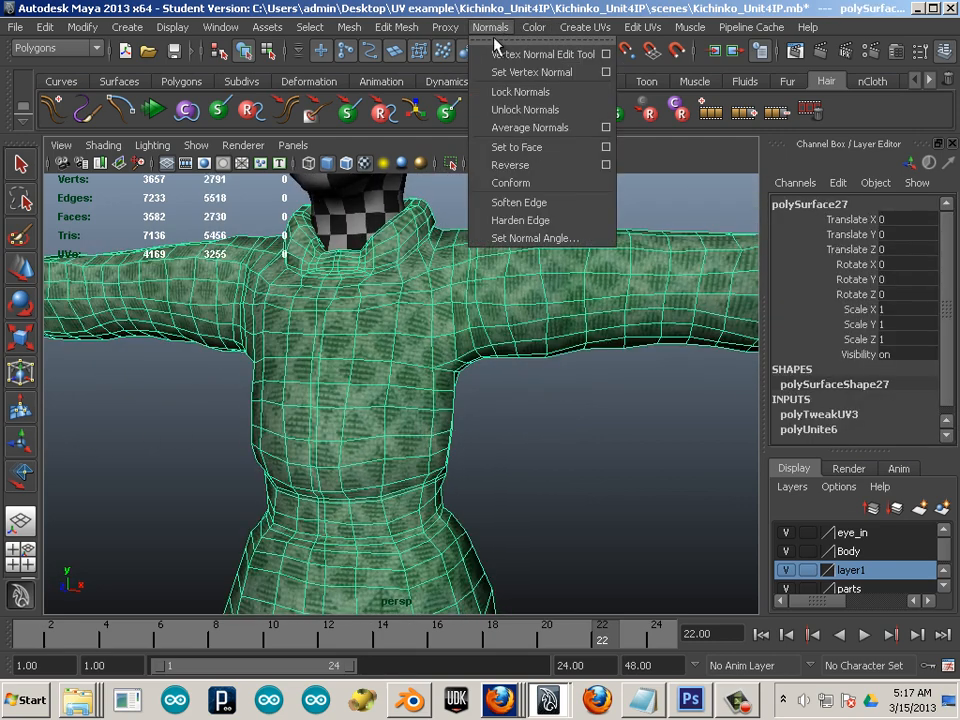
left_click(514, 199)
left_click(552, 453)
Select the coat mesh at the skirt's seam and open the UV Texture Editor
left_click_drag(552, 453, 446, 409, "alt")
left_click(314, 394)
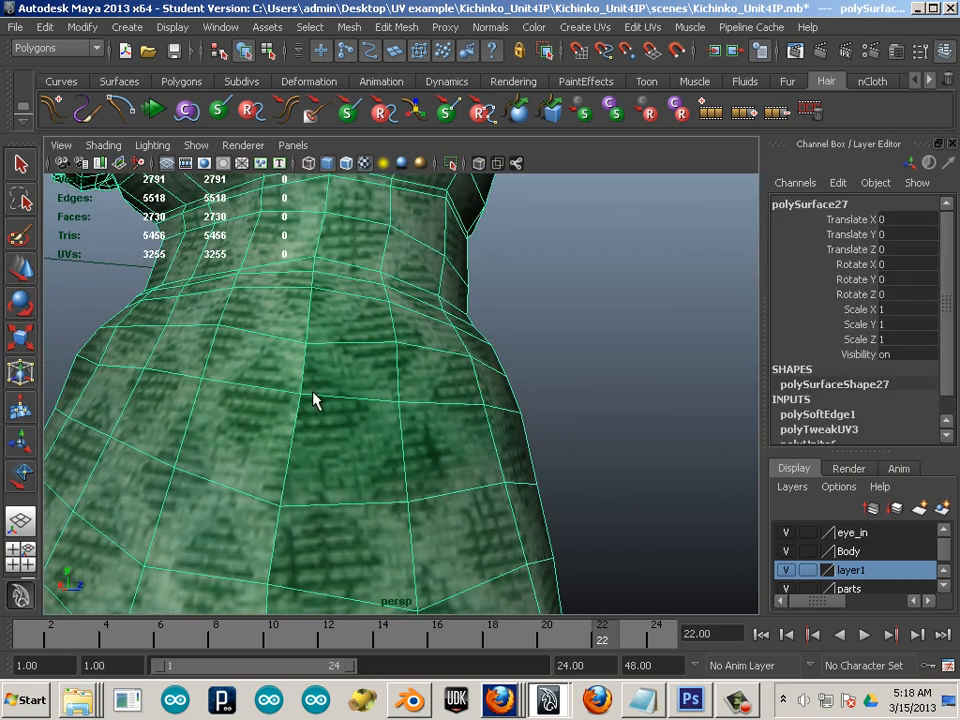
left_click(218, 27)
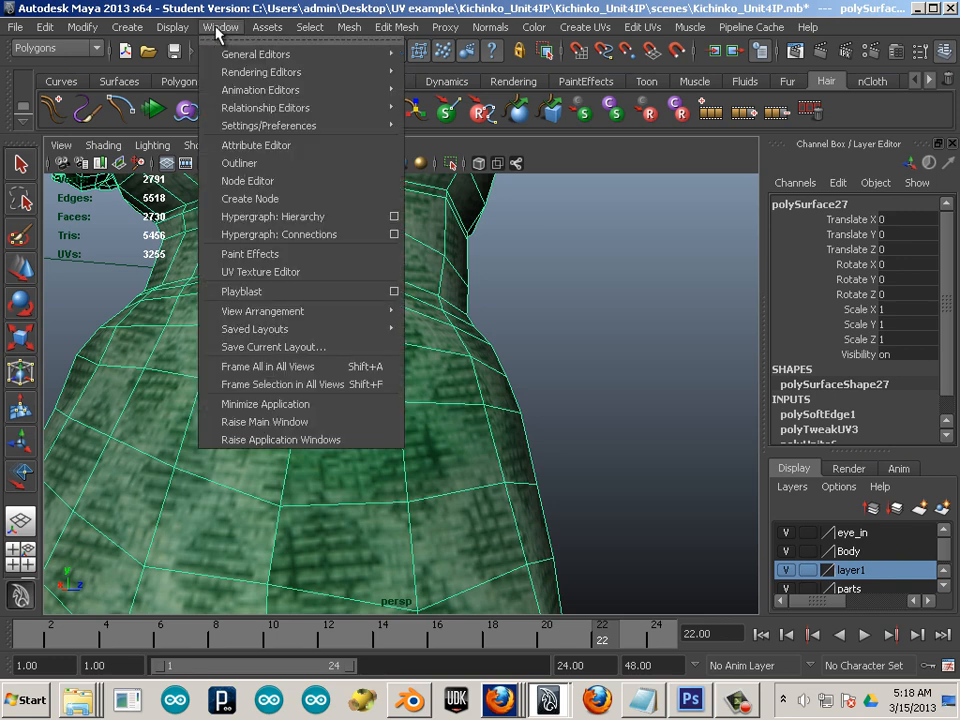
left_click(253, 274)
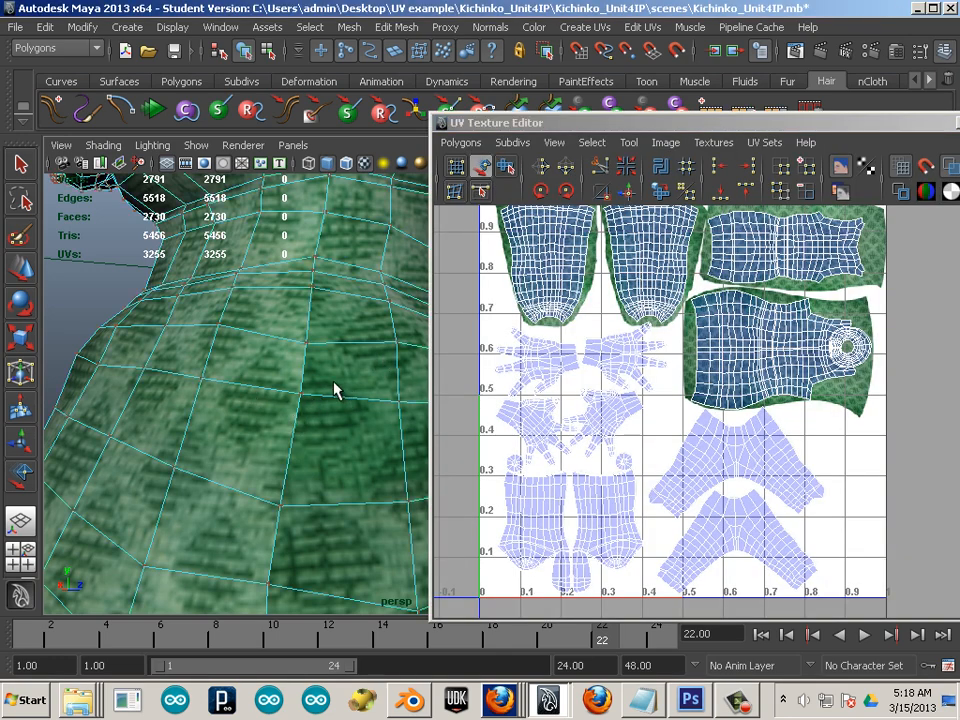
Select points along the skirt's seam and examine where they fall on the textured UV layout
scroll(724, 388, "up", 10)
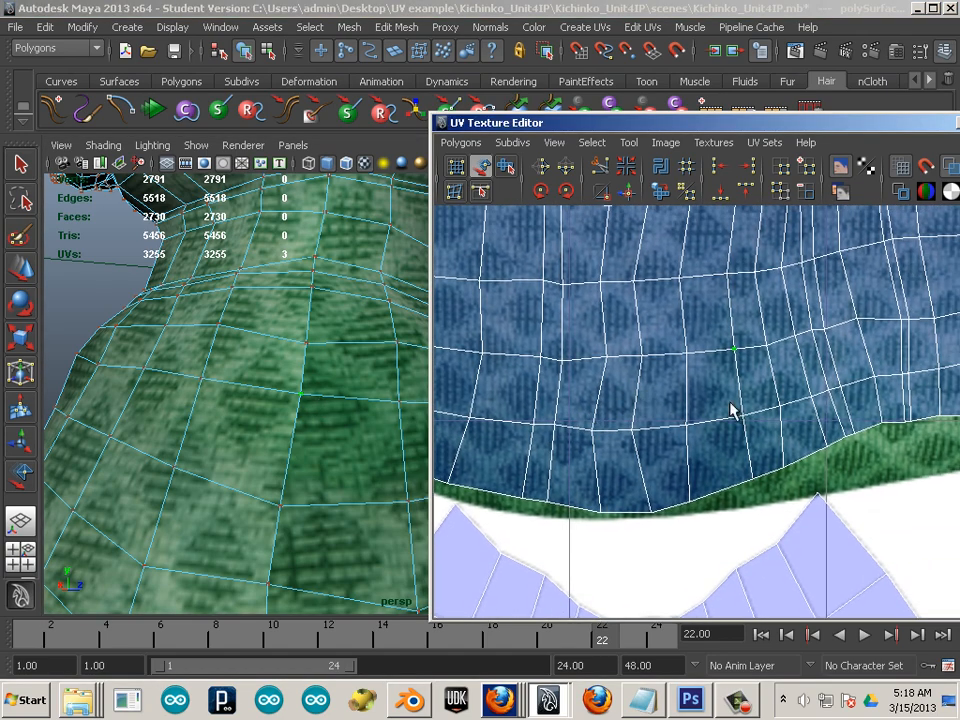
scroll(731, 410, "up", 5)
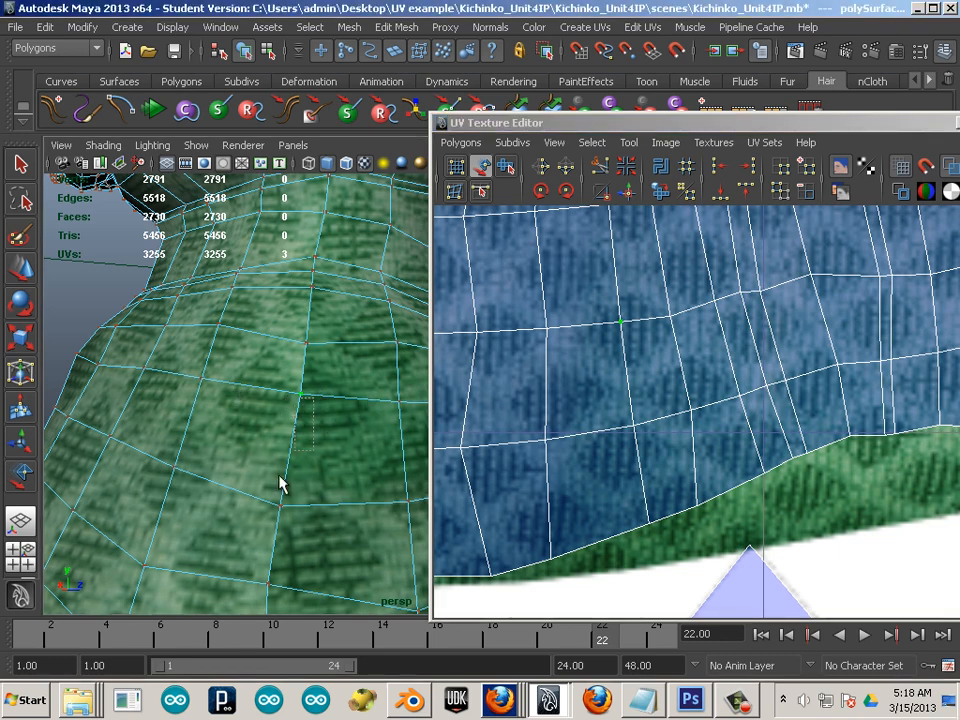
left_click_drag(510, 381, 663, 385)
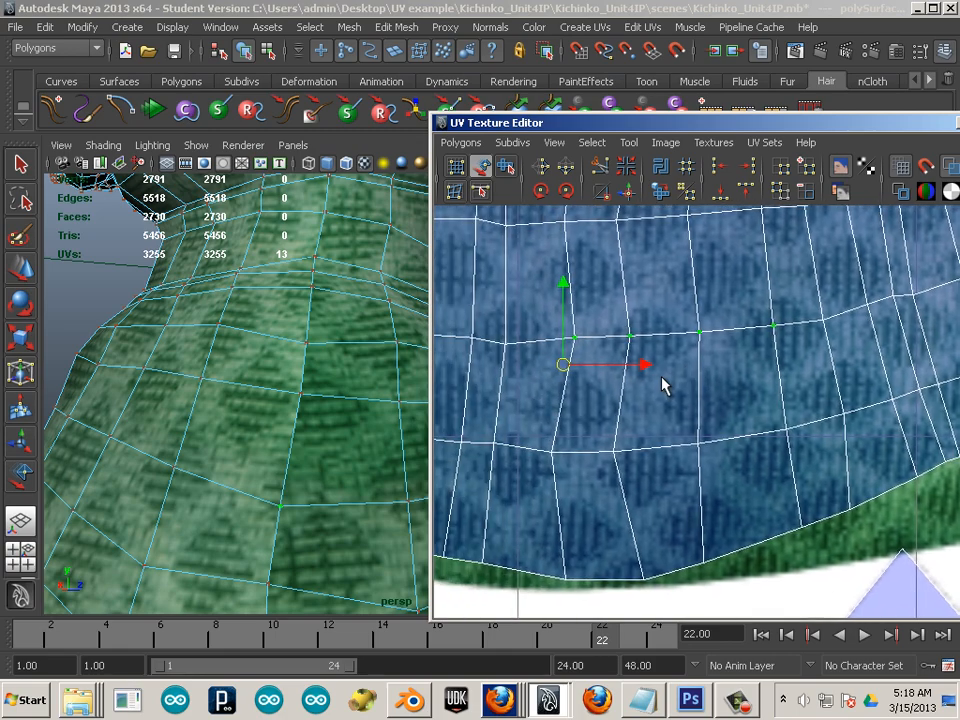
scroll(630, 352, "down", 6)
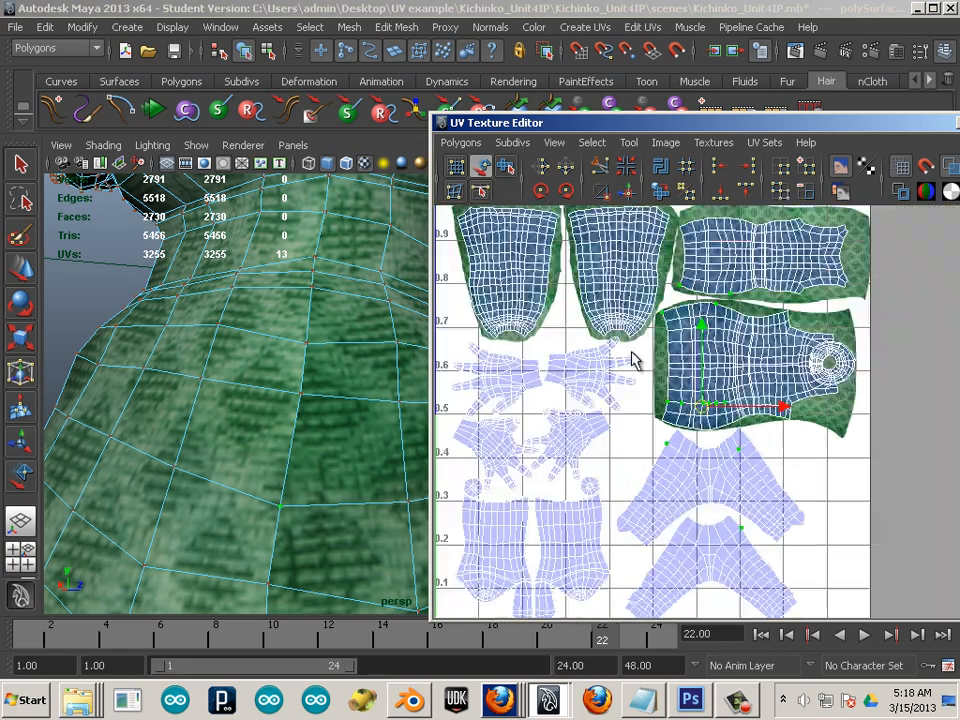
Select the edges along the skirt's seam and examine where they fall on the front and back coat UV shells
scroll(634, 360, "up", 3)
scroll(714, 424, "up", 2)
scroll(714, 424, "up", 6)
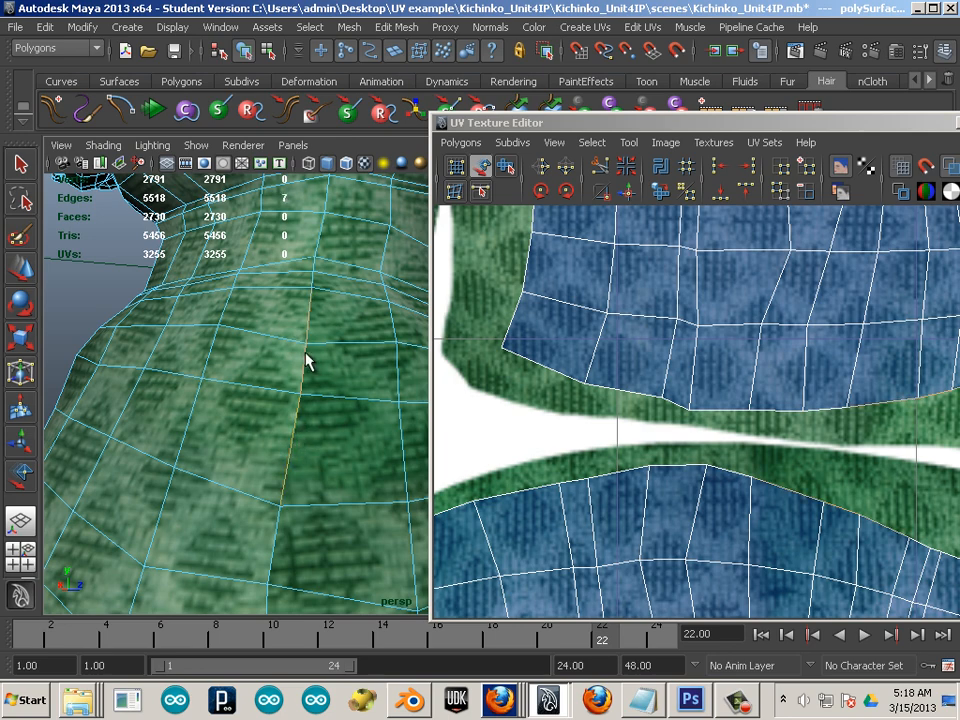
left_click_drag(650, 450, 600, 362)
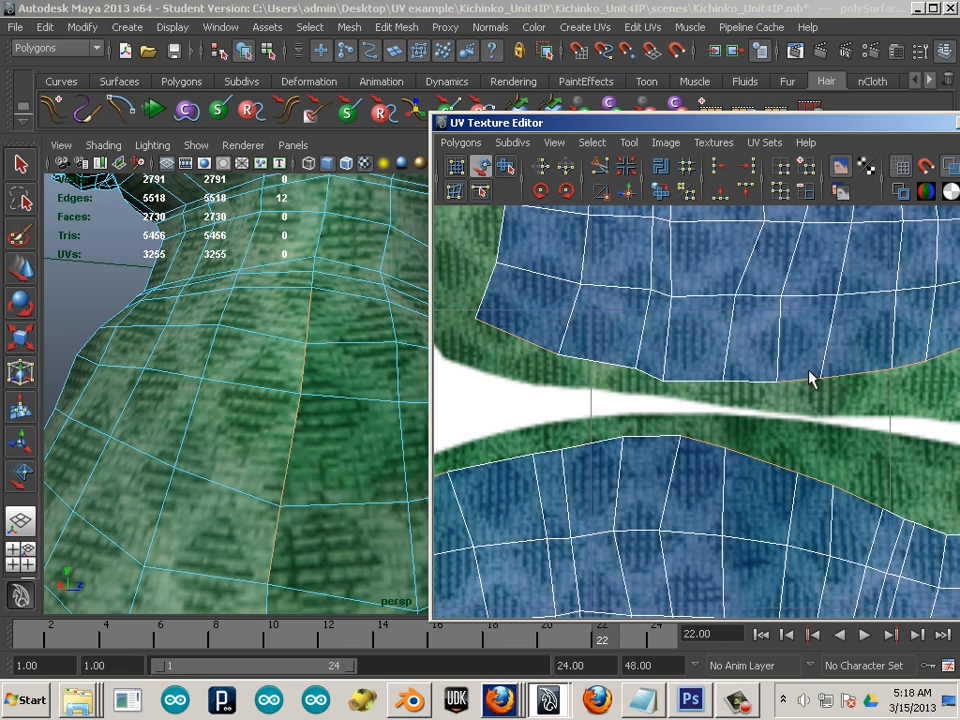
scroll(692, 484, "down", 10)
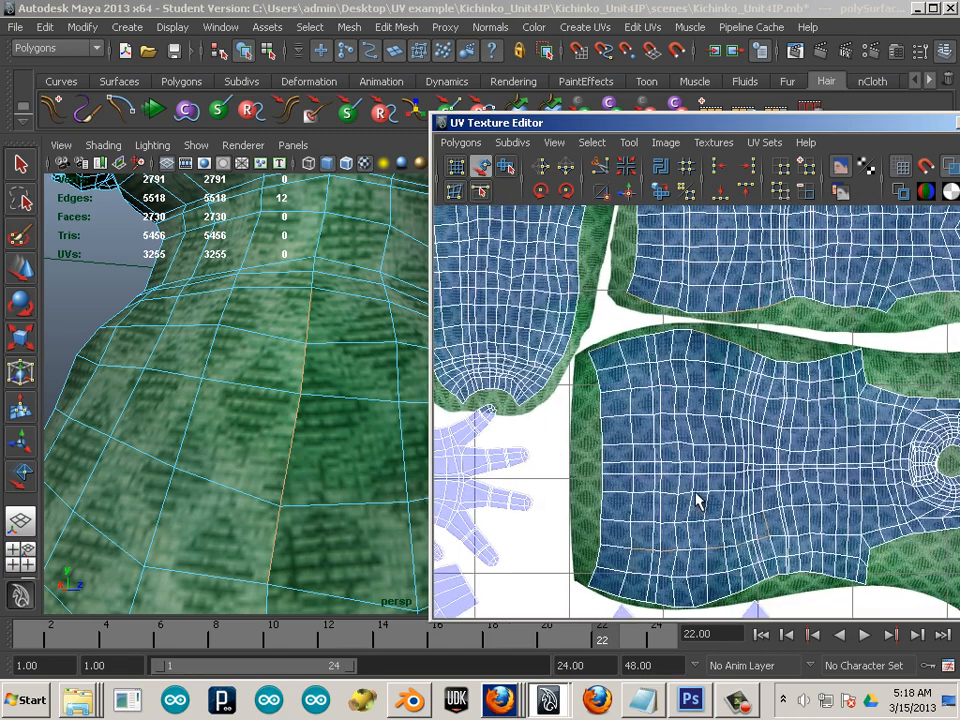
left_click_drag(617, 410, 621, 463)
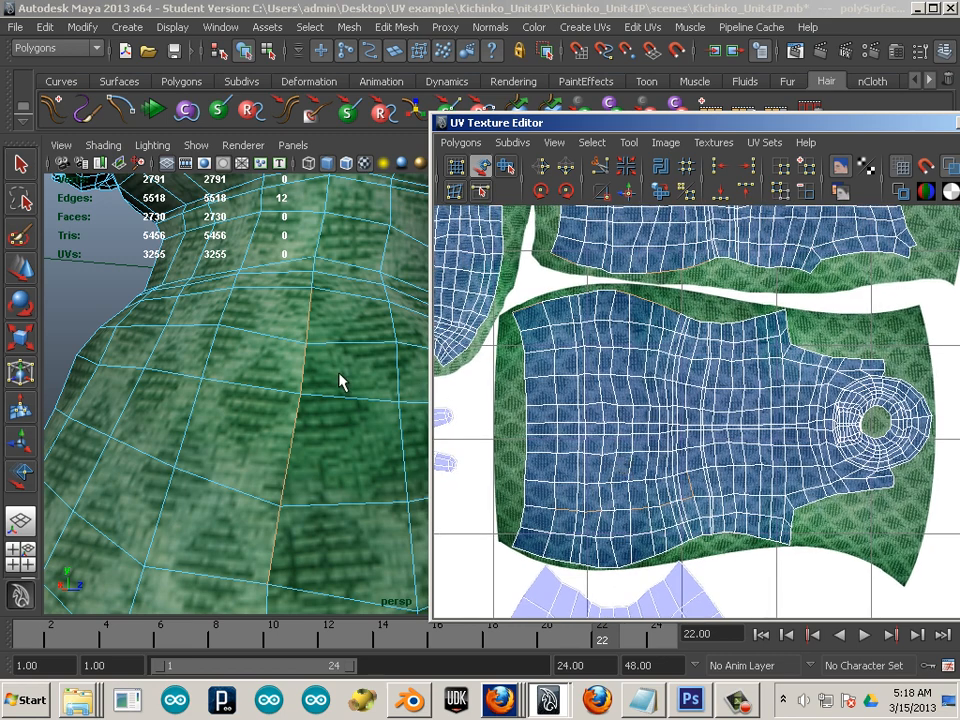
left_click_drag(557, 360, 557, 414)
Switch to coat_cm.psd in Photoshop and set the Burn Tool brush to 200 px over the large coat piece
key("alt+Tab")
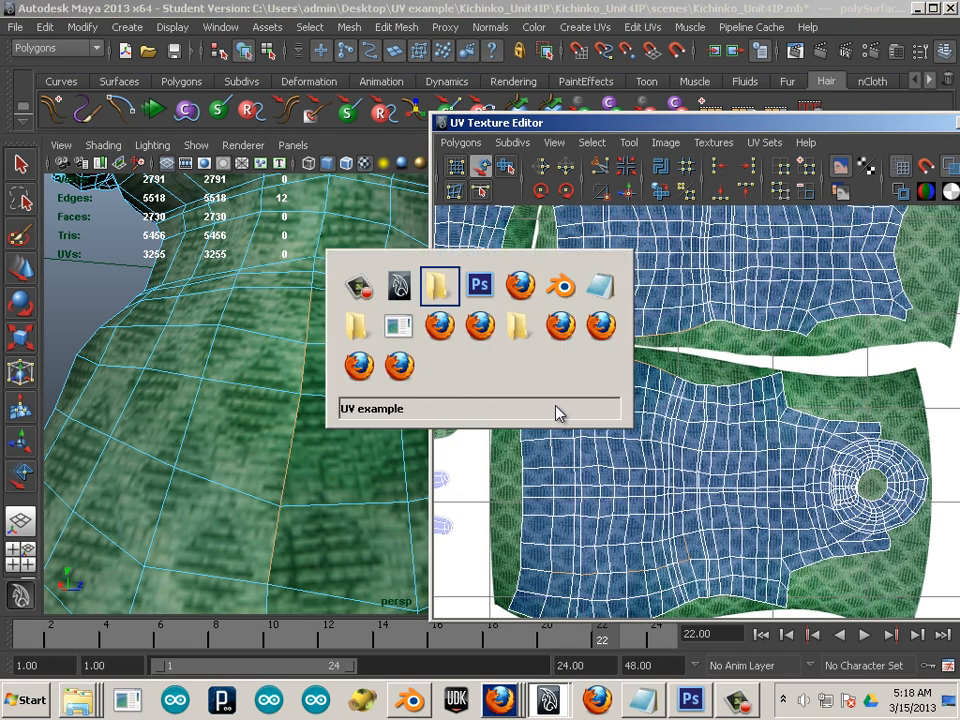
key("alt+Tab")
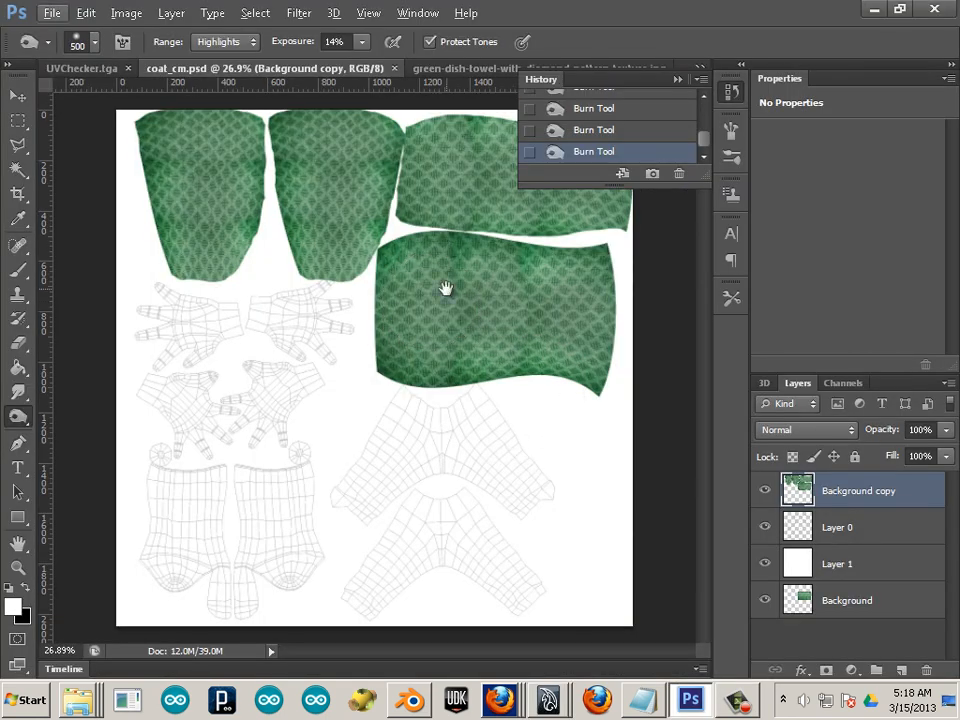
scroll(441, 381, "up", 3)
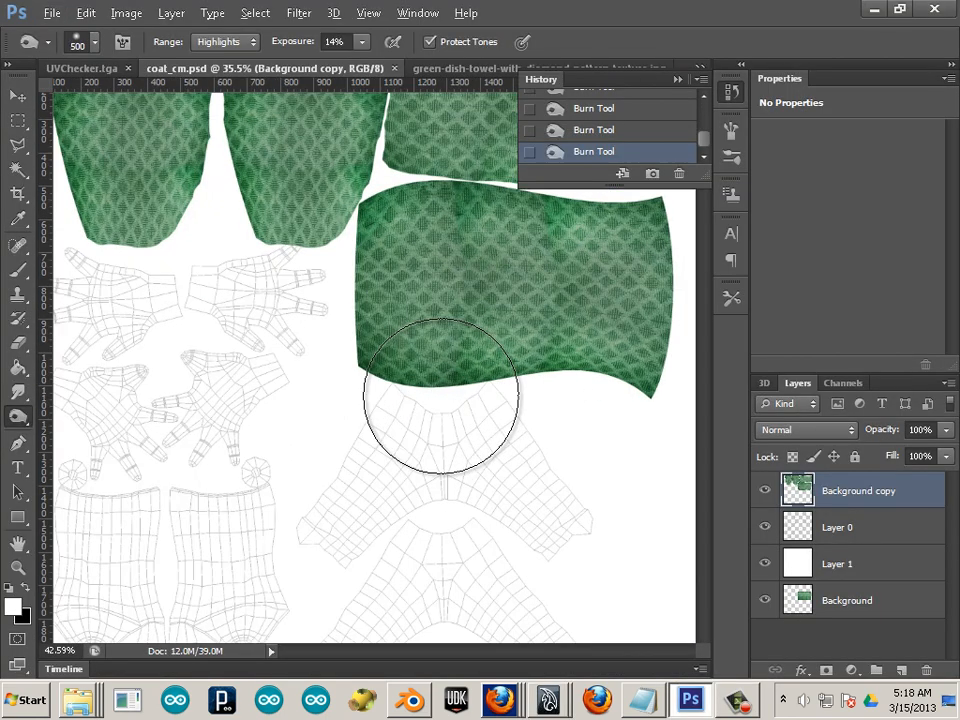
left_click_drag(510, 366, 350, 610)
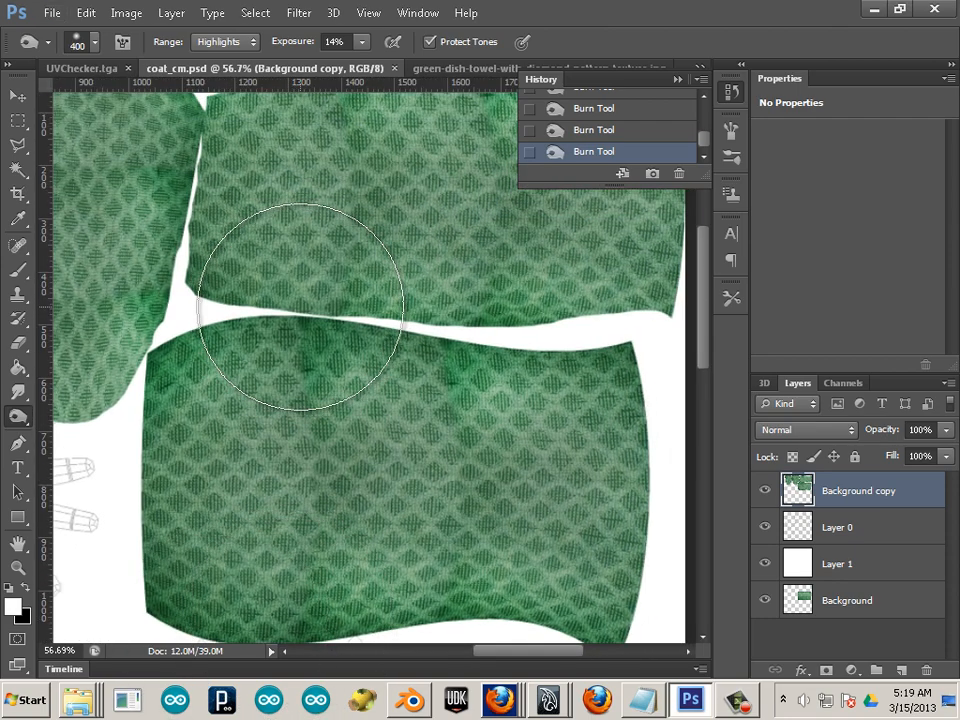
key("bracketleft")
key("bracketleft")
key("bracketleft")
key("bracketleft")
key("bracketleft")
key("bracketleft")
key("bracketleft")
key("bracketleft")
key("bracketleft")
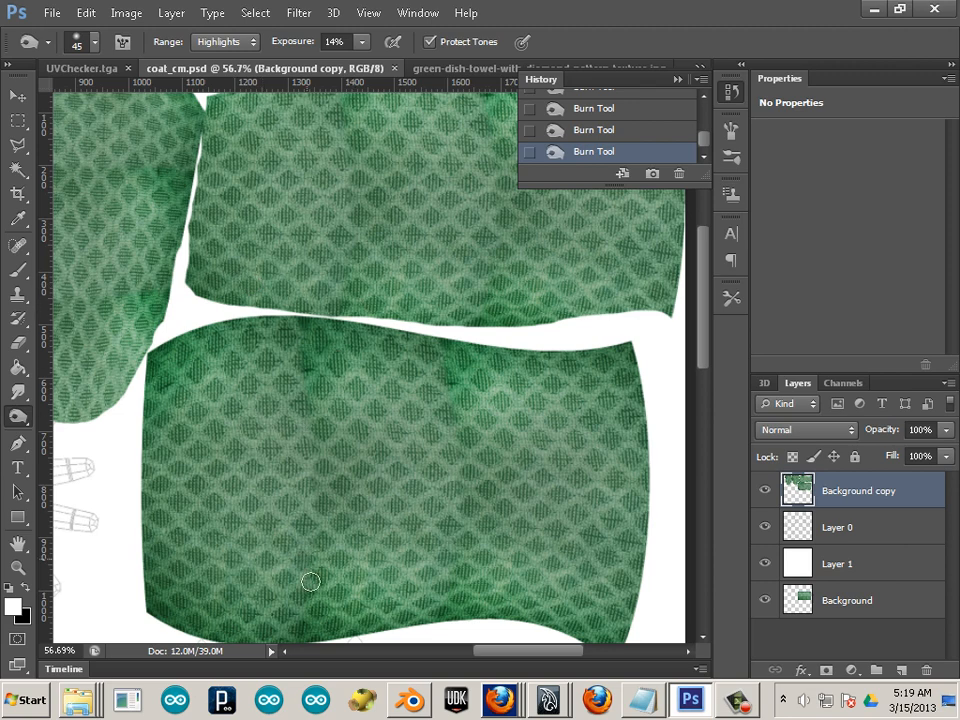
left_click_drag(310, 581, 323, 450)
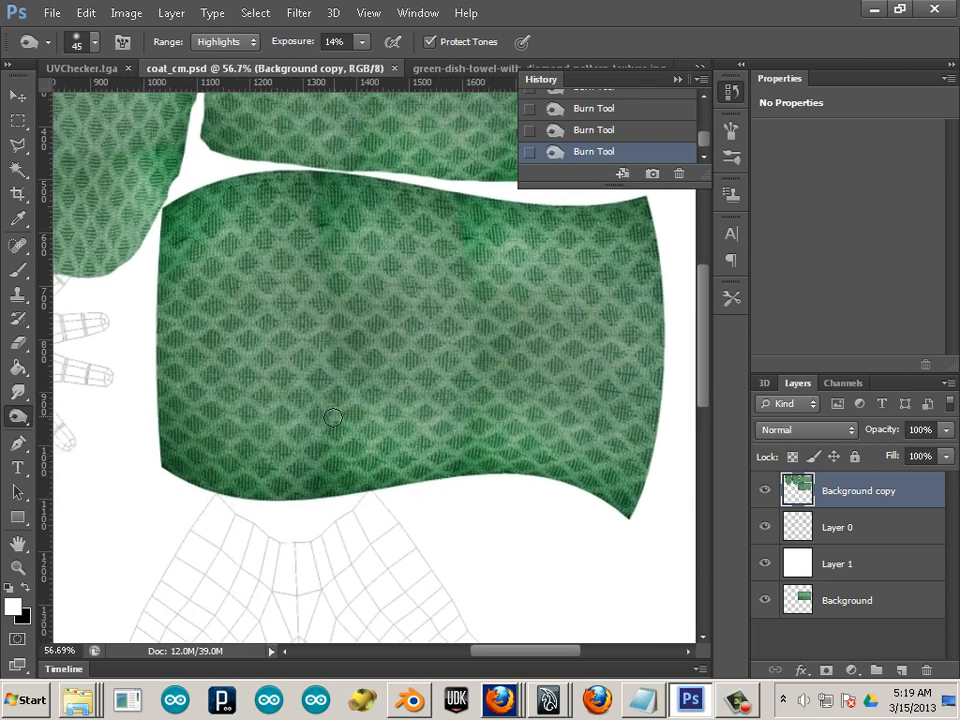
key("bracketright")
key("bracketright")
key("bracketright")
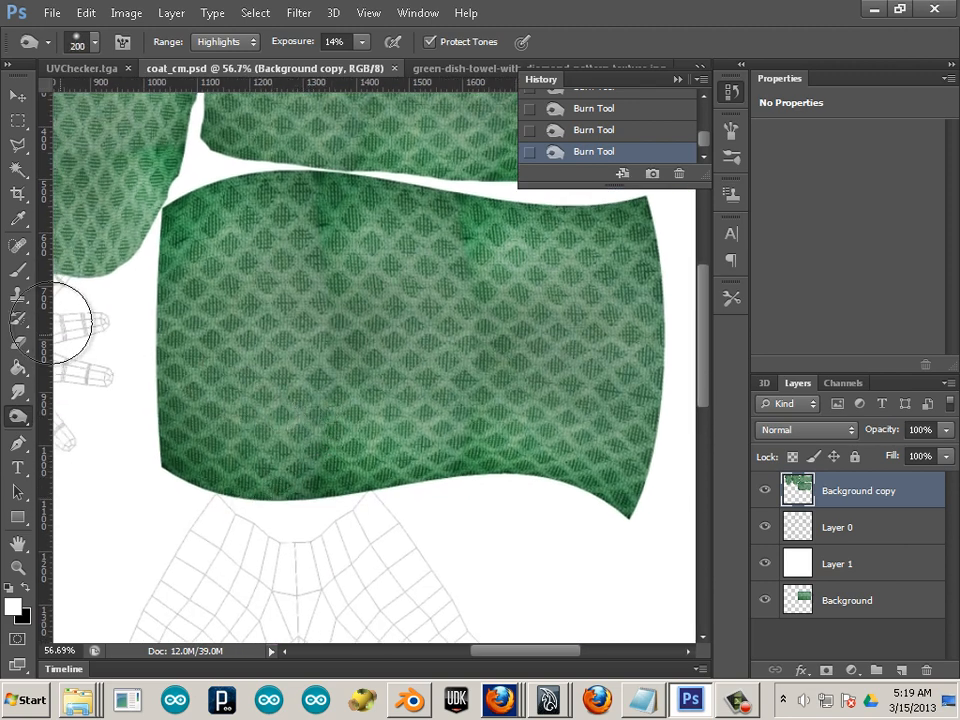
Lighten the lower edge of the large coat piece with the Dodge Tool, using Midtones at 14% exposure
right_click(22, 427)
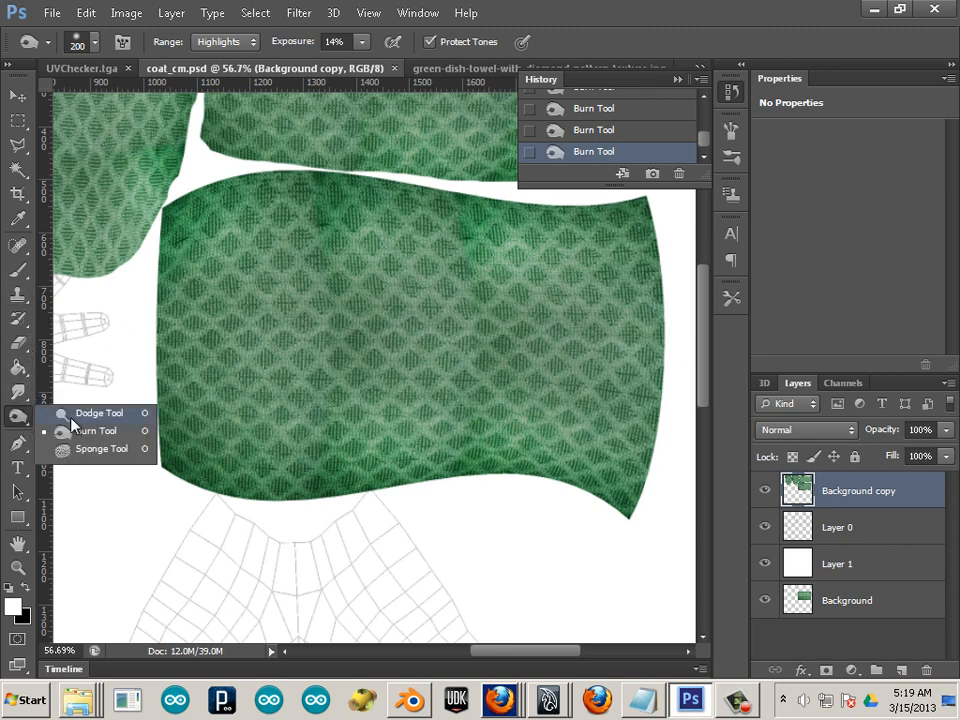
left_click(86, 349)
left_click(312, 499)
mouse_move(312, 499)
left_mouse_down()
mouse_move(234, 487)
mouse_move(363, 484)
mouse_move(366, 500)
mouse_move(171, 485)
mouse_move(245, 490)
mouse_move(211, 488)
left_mouse_up()
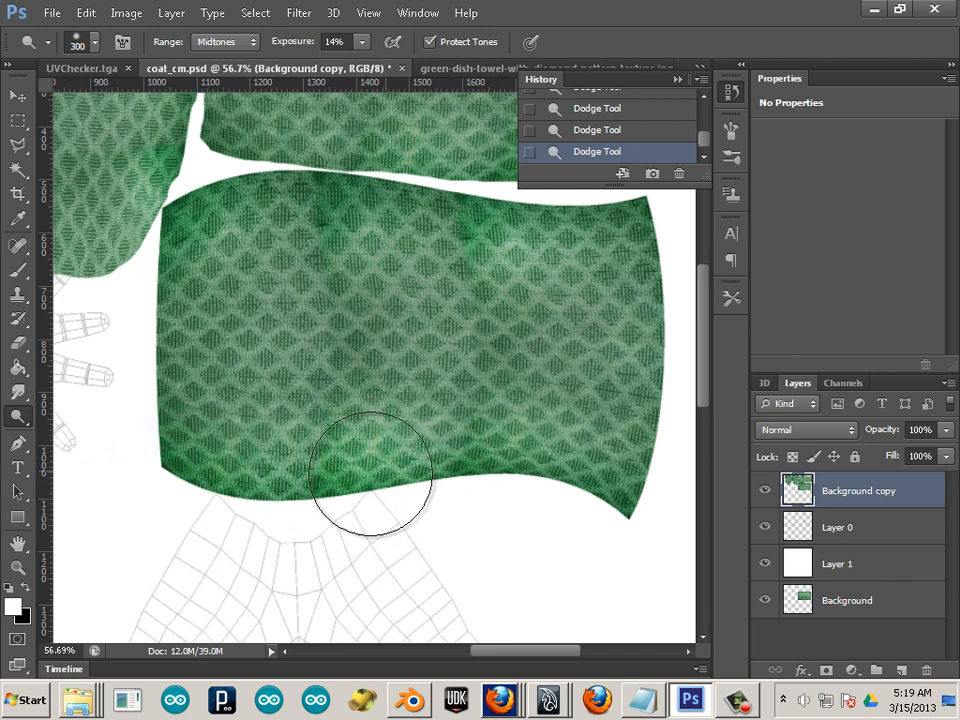
key("bracketleft")
key("bracketleft")
key("bracketleft")
key("bracketleft")
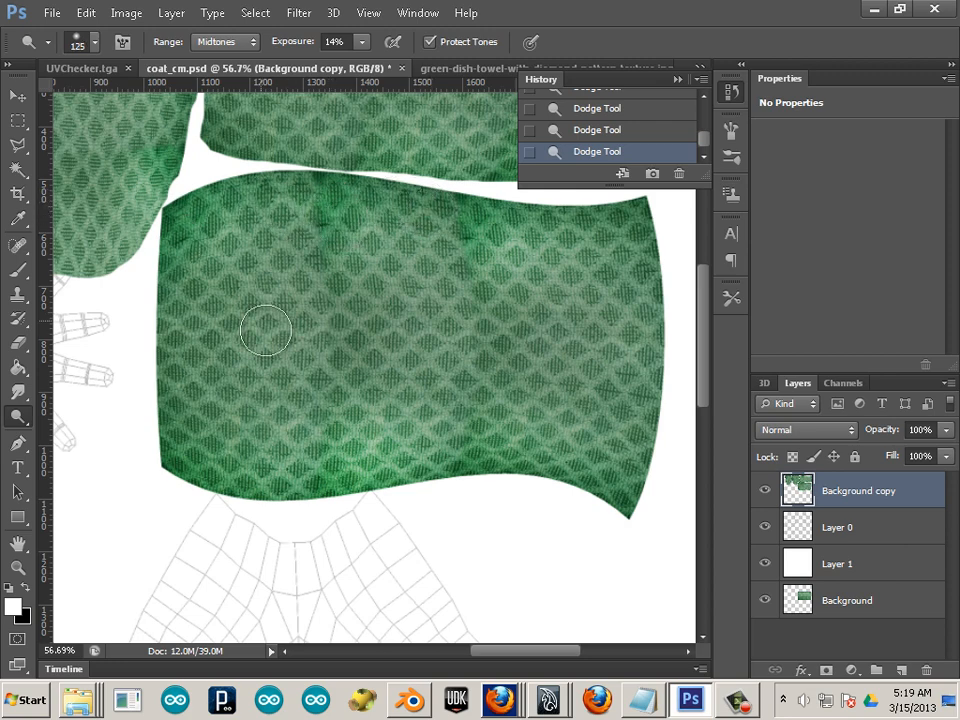
Save the texture as the Targa file coat_cm in the UV example folder, replacing the existing one, at 24 bits/pixel
left_click(52, 14)
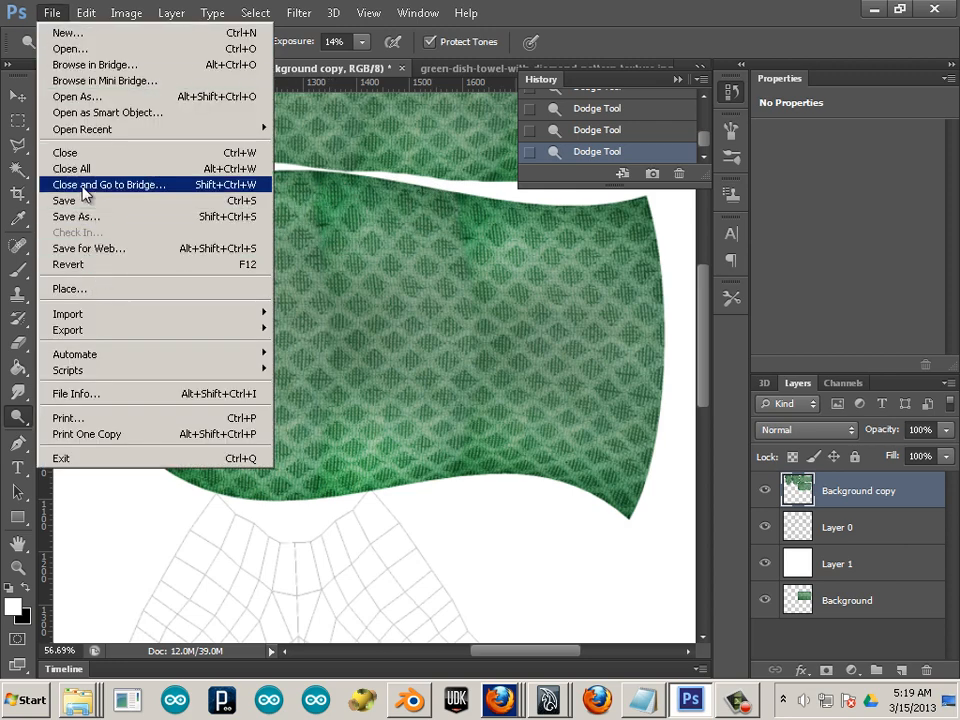
left_click(84, 219)
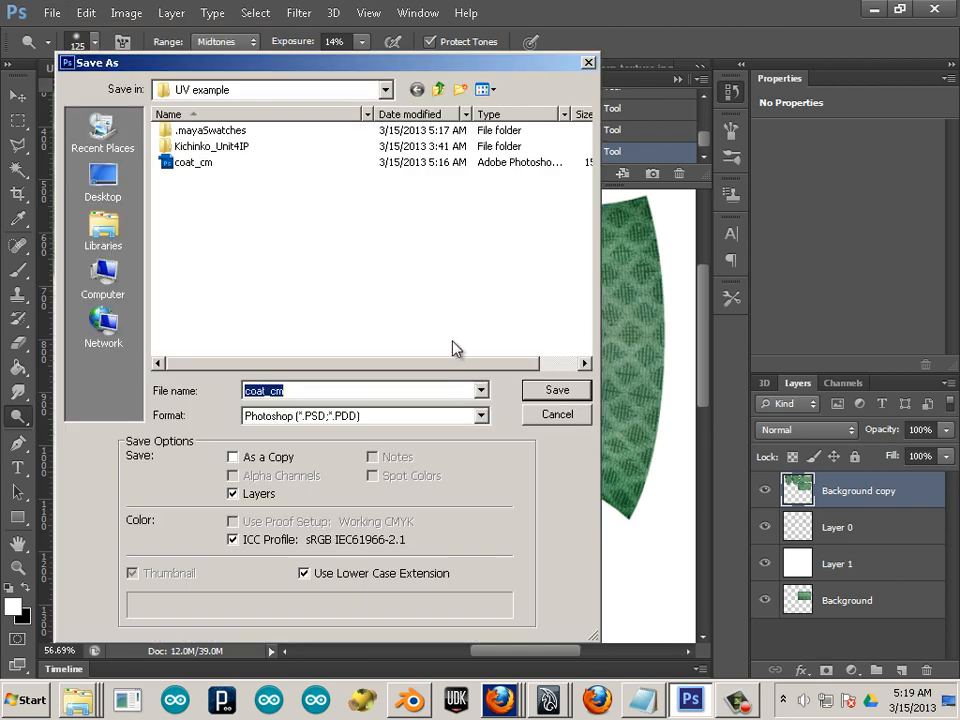
left_click(338, 414)
left_click(330, 690)
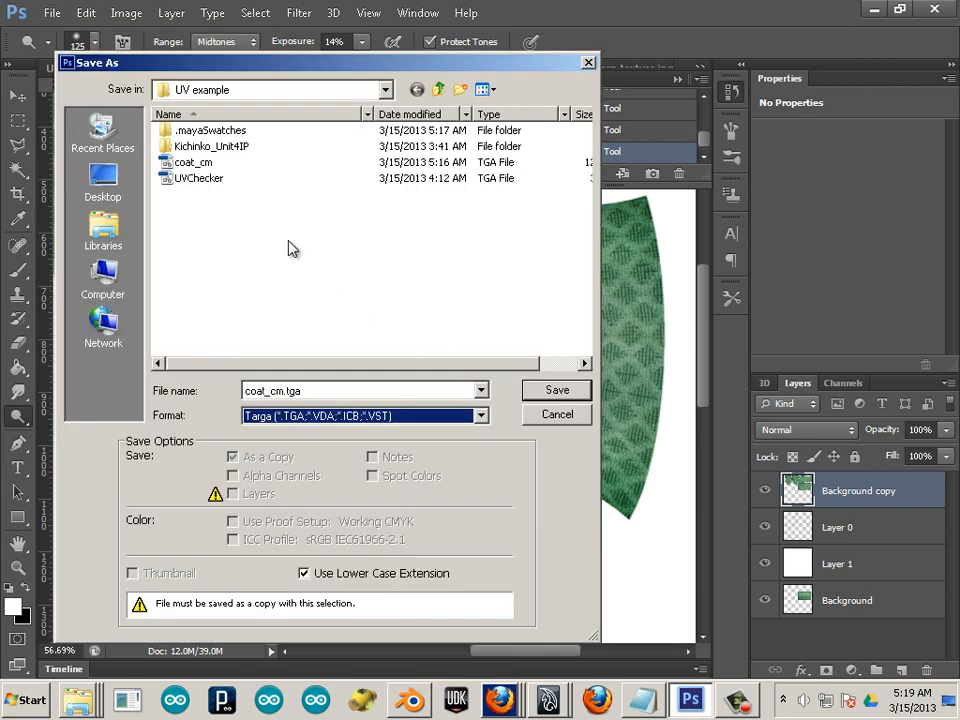
left_click(196, 166)
left_click(557, 390)
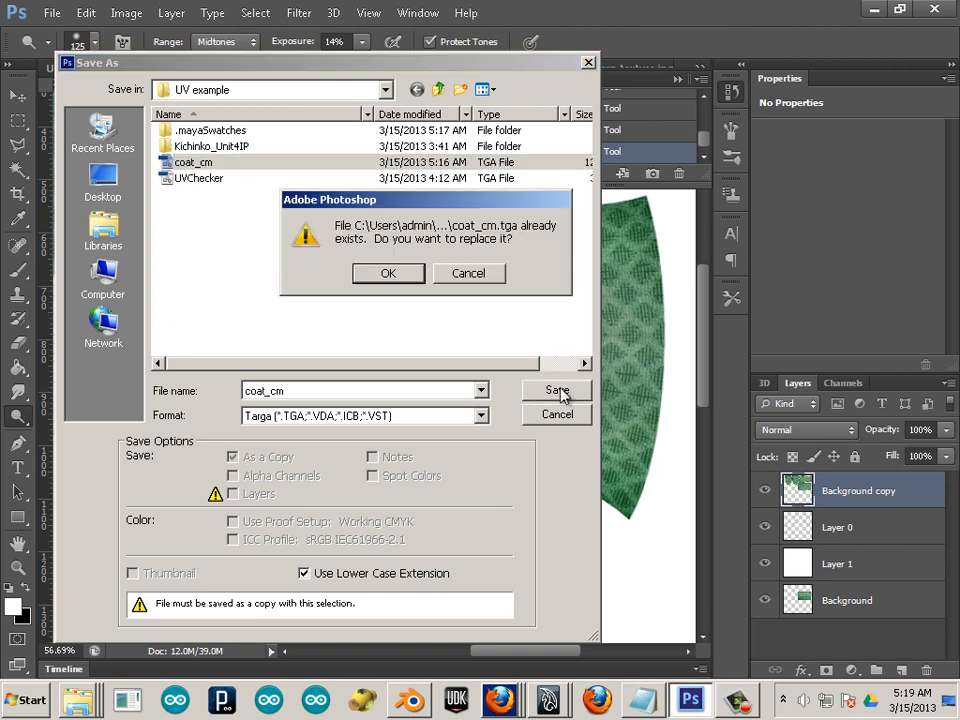
left_click(388, 274)
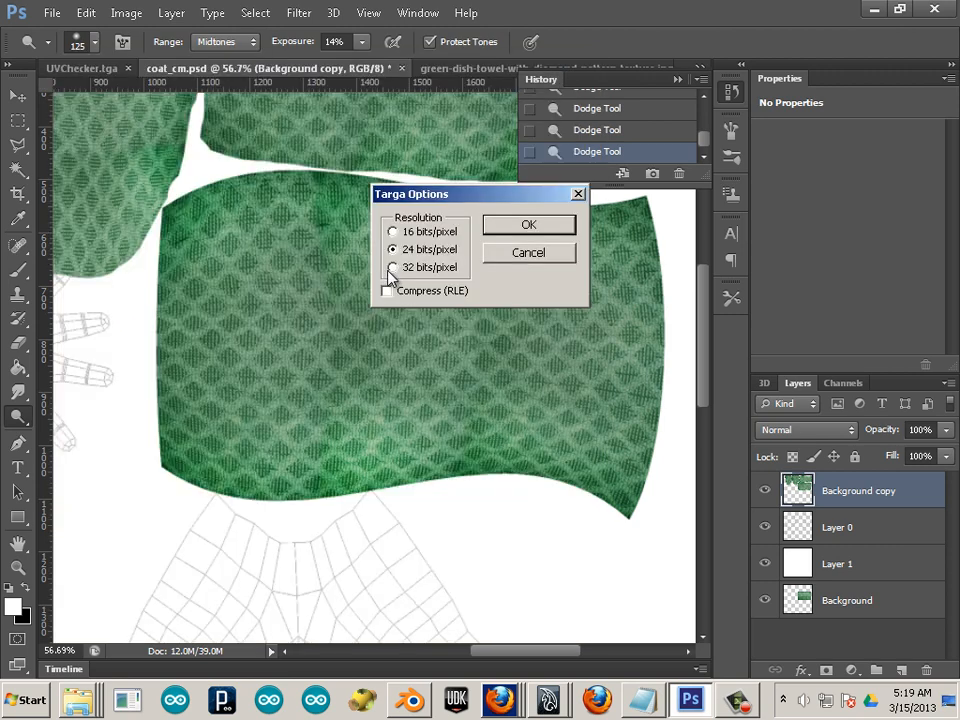
left_click(530, 228)
Switch to Maya and reload the image of the coat_cm_1 file texture
key("alt+Tab")
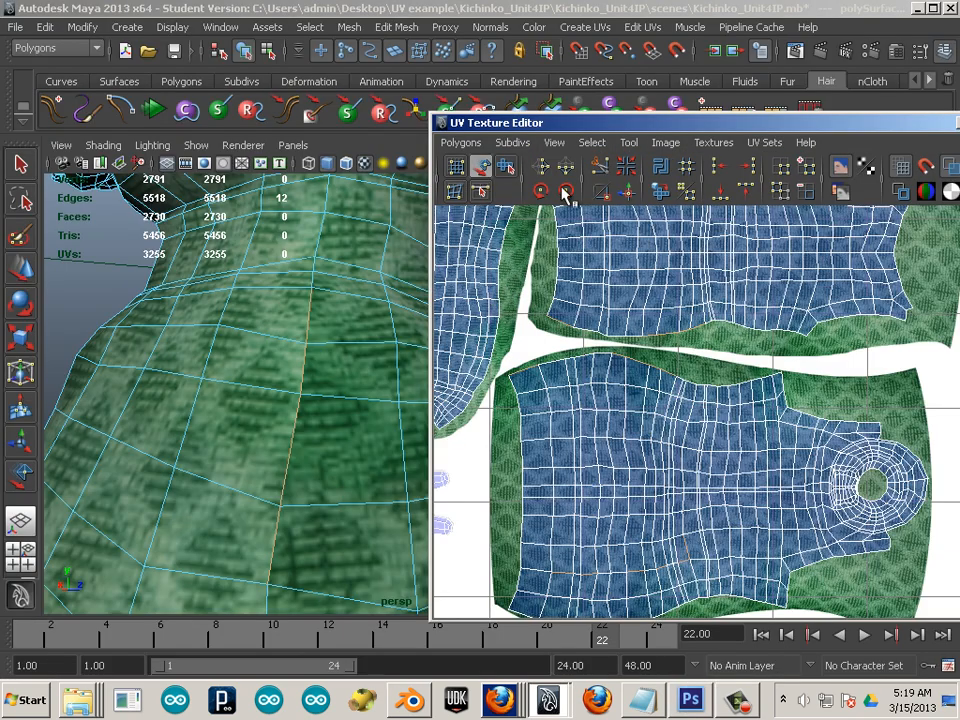
left_click_drag(676, 122, 777, 558)
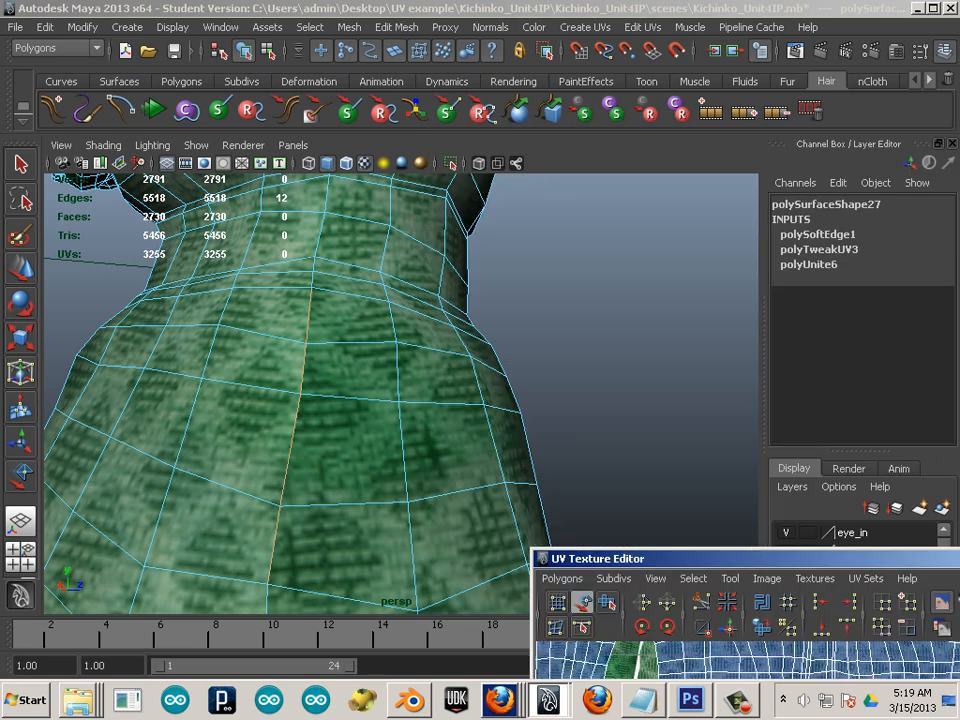
key("alt+Tab")
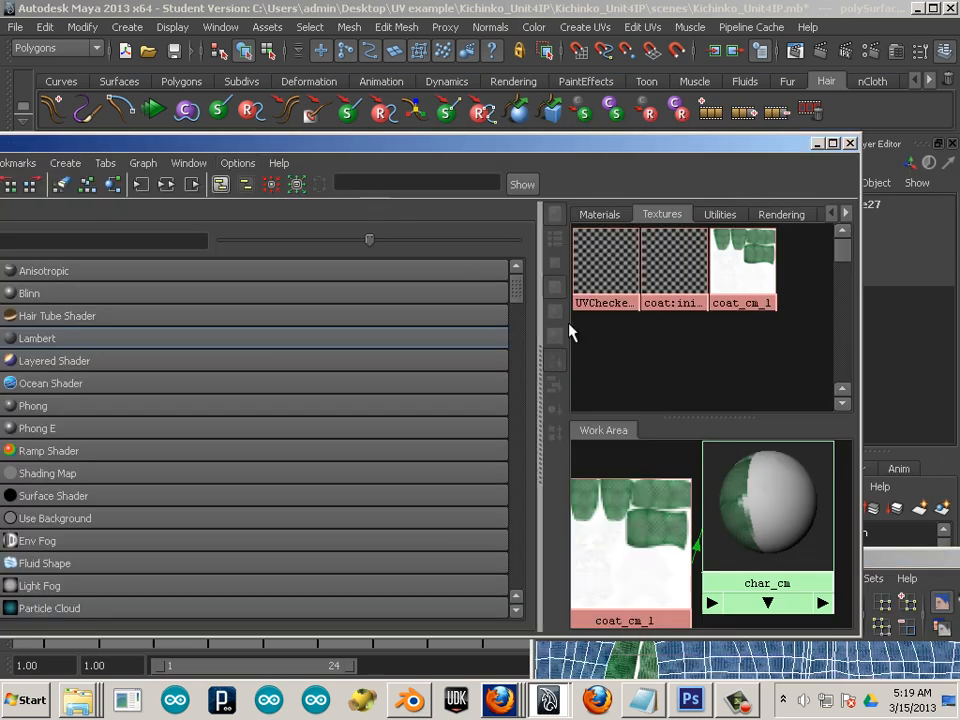
double_click(750, 285)
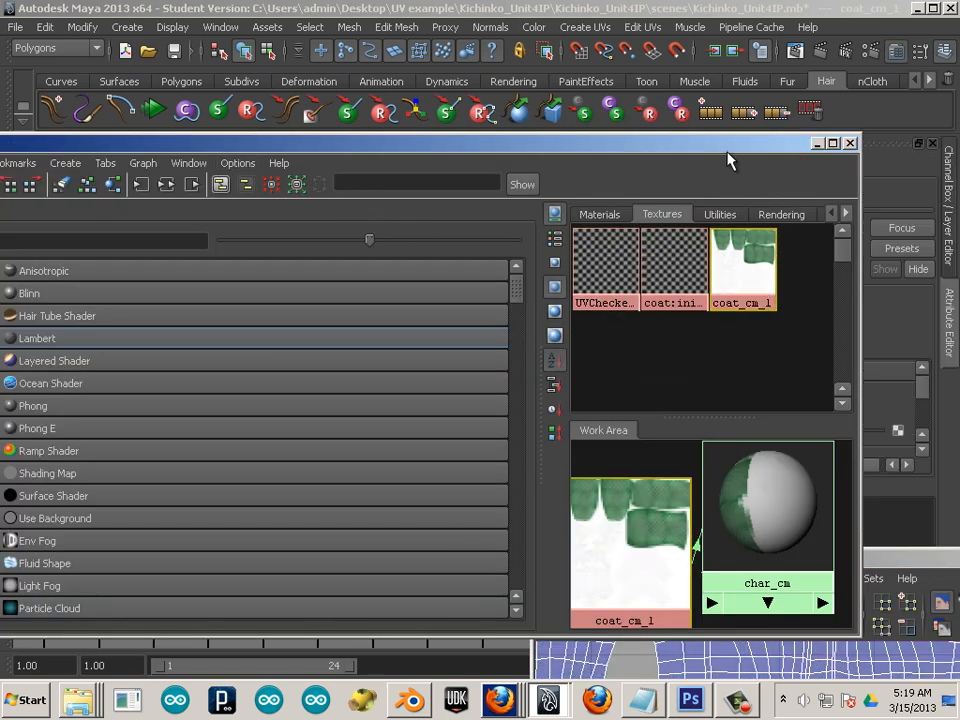
left_click_drag(638, 148, 329, 86)
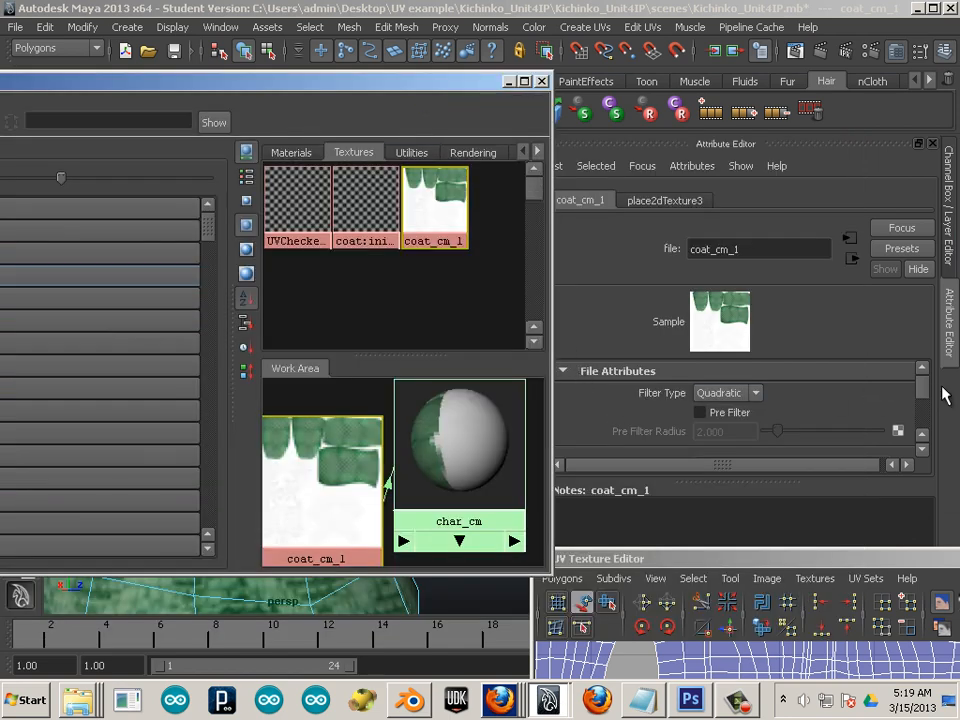
scroll(926, 403, "down", 3)
scroll(850, 410, "up", 1)
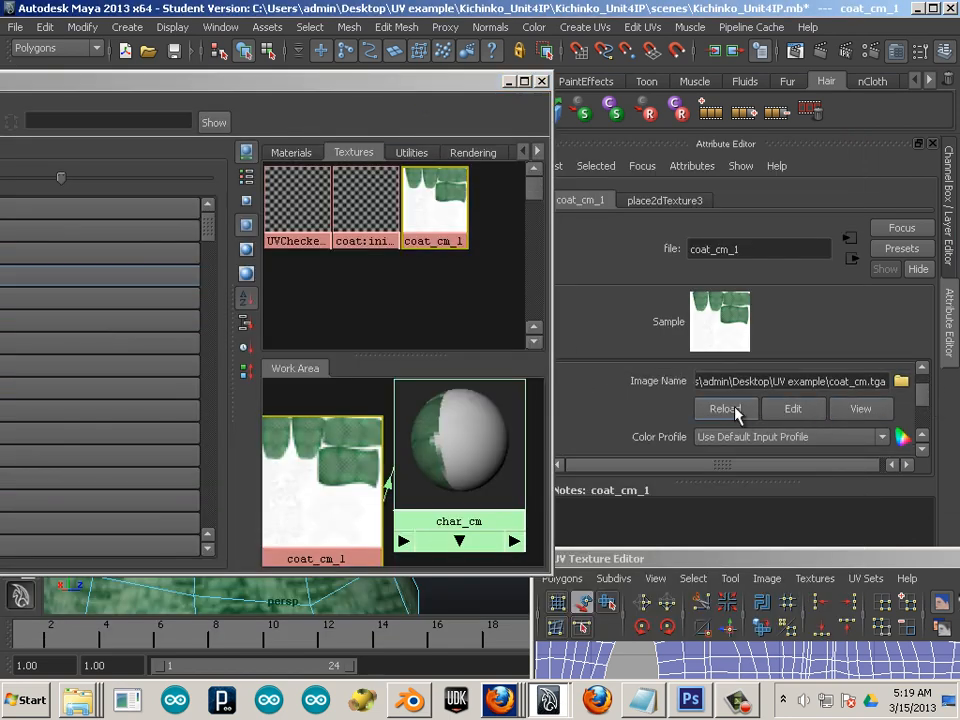
left_click_drag(376, 77, 900, 167)
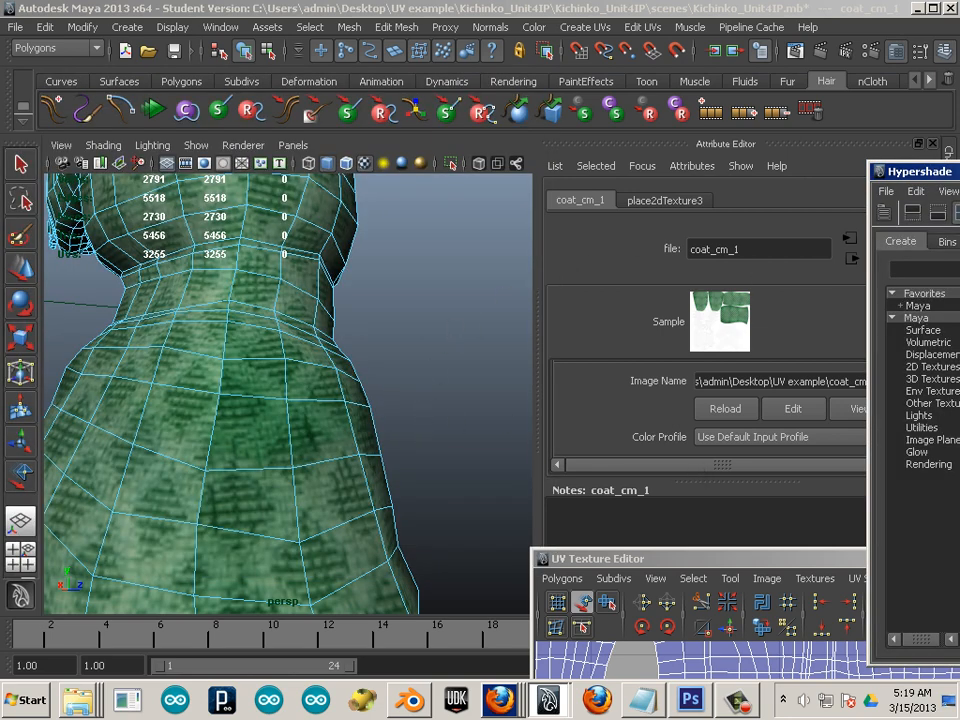
left_click(735, 411)
Deselect the coat mesh and inspect the updated texture along its side seams from several angles
left_click(495, 398)
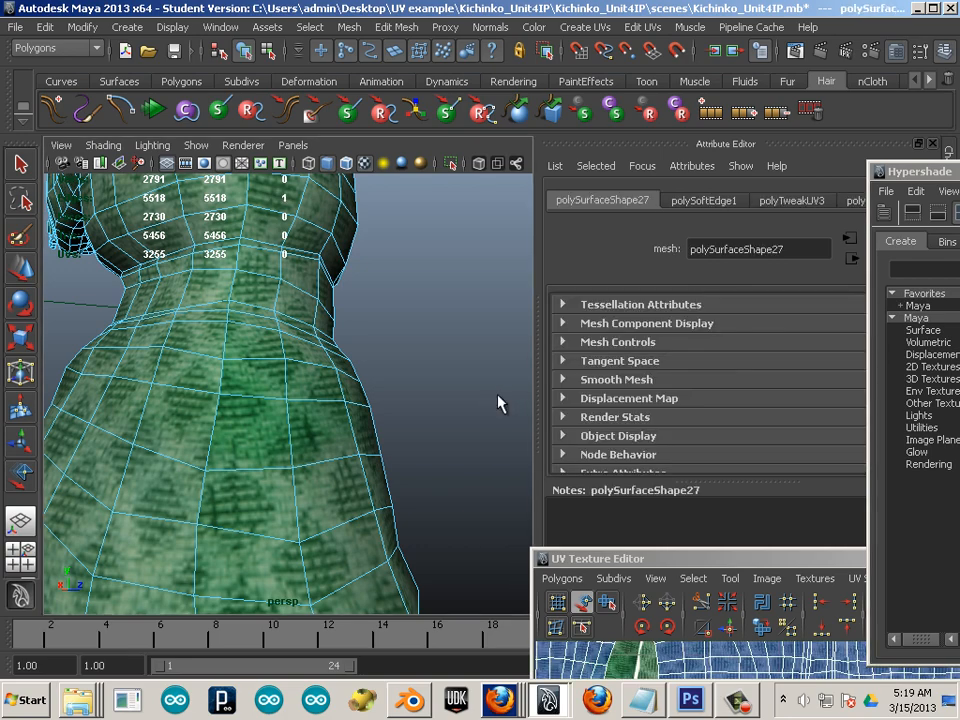
left_click(411, 361)
left_click_drag(466, 390, 265, 490)
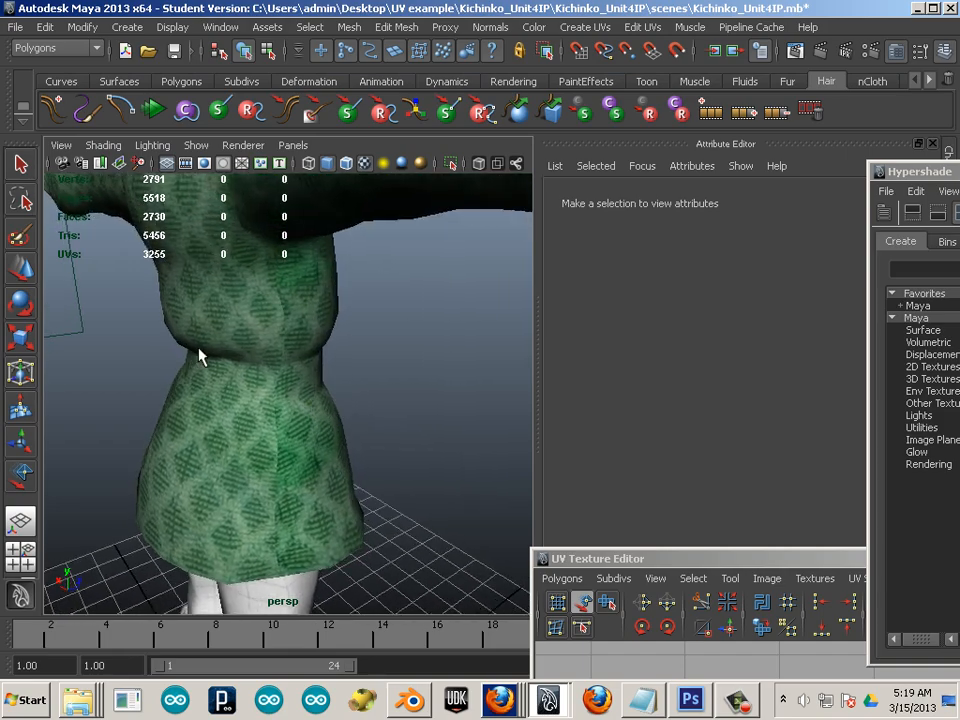
left_click_drag(199, 356, 324, 367)
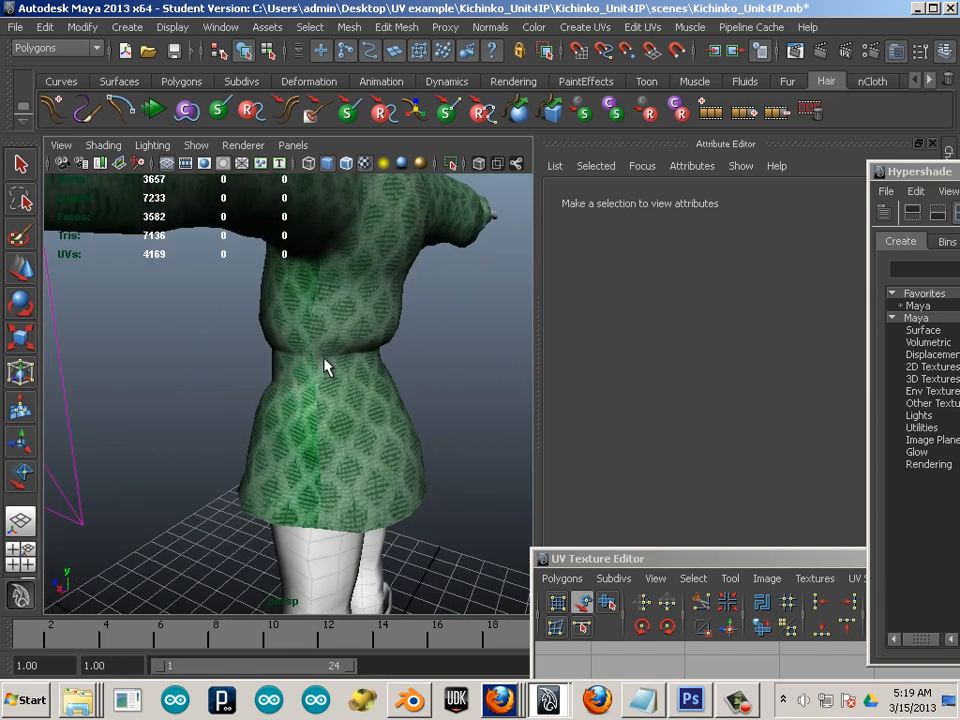
left_click_drag(397, 383, 325, 337)
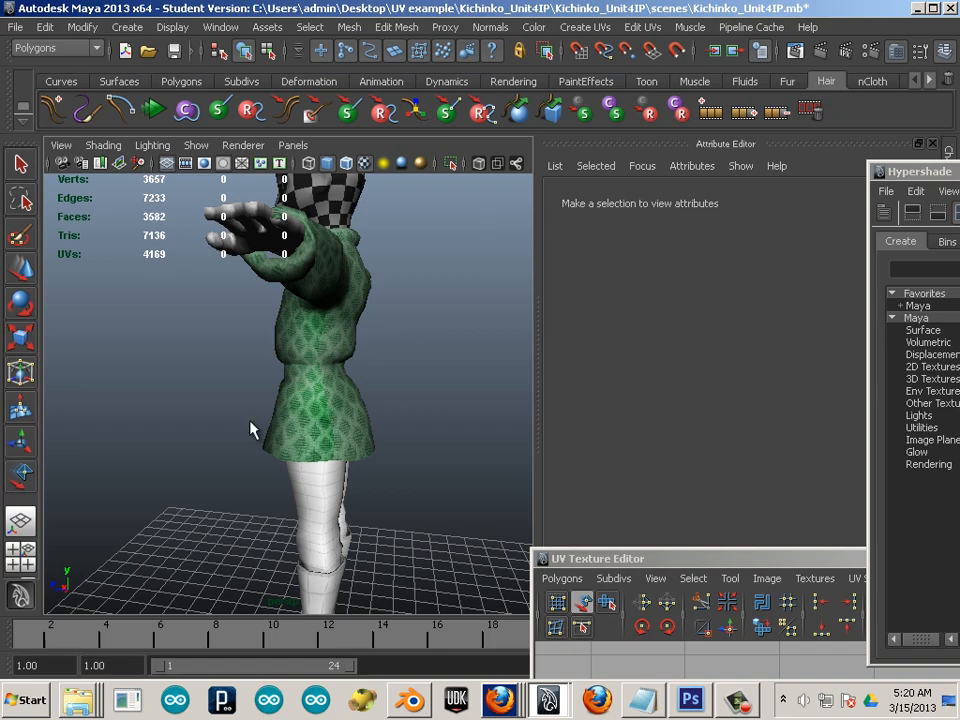
left_click_drag(252, 430, 304, 389)
left_click_drag(334, 427, 364, 437)
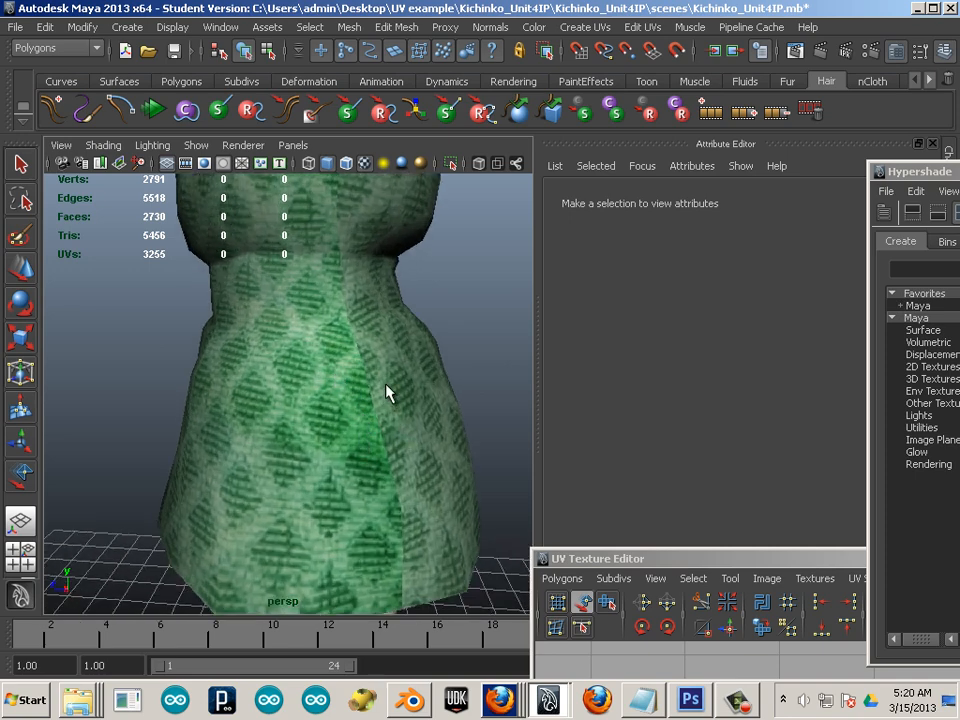
Switch to Photoshop and desaturate the lower part of the large coat piece with the Sponge Tool at 50% flow and brush size 200
left_click(690, 700)
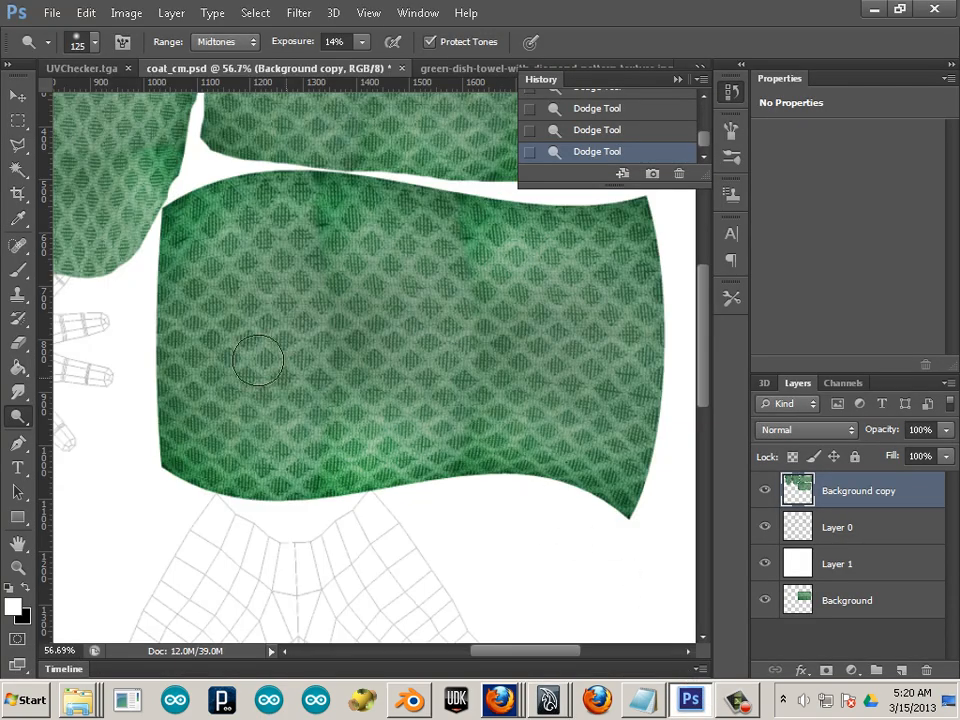
mouse_move(282, 315)
left_mouse_down()
mouse_move(321, 328)
mouse_move(200, 330)
left_mouse_up()
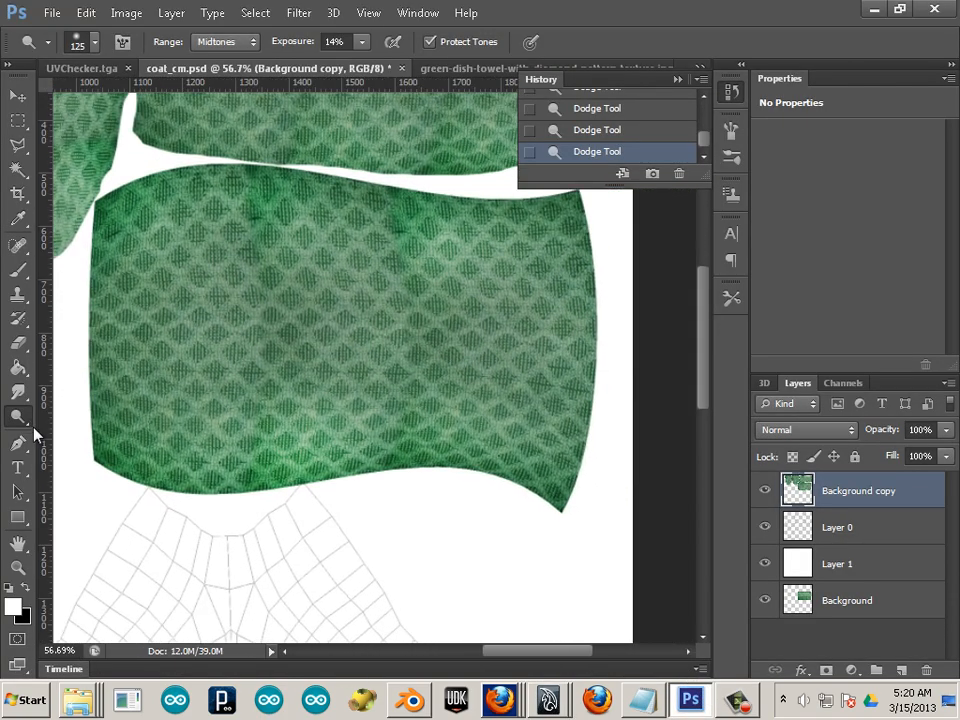
right_click(18, 416)
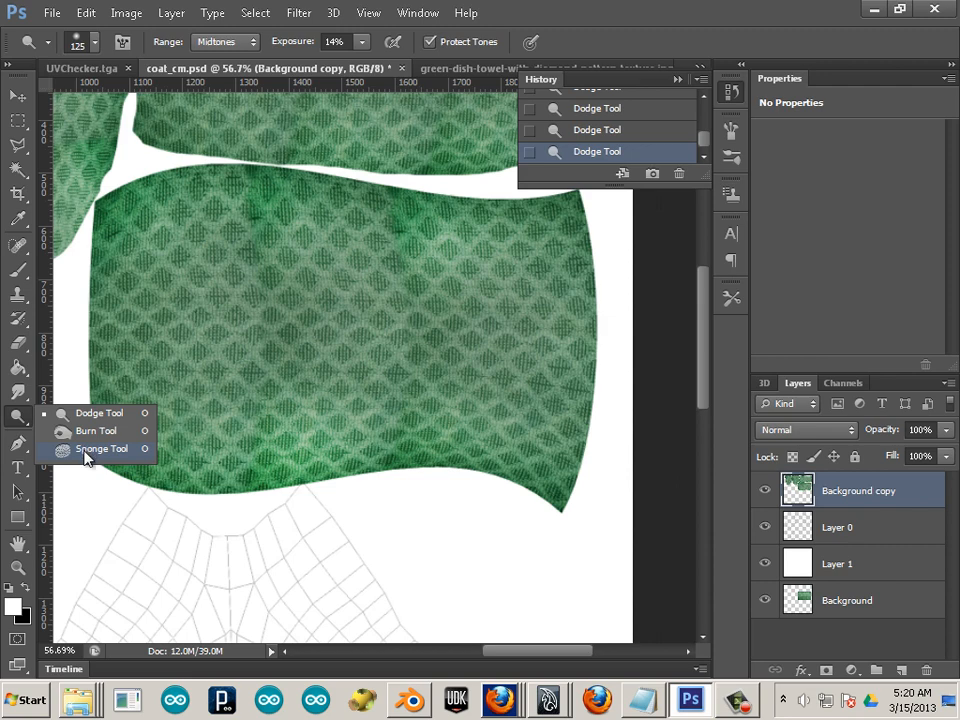
left_click(87, 451)
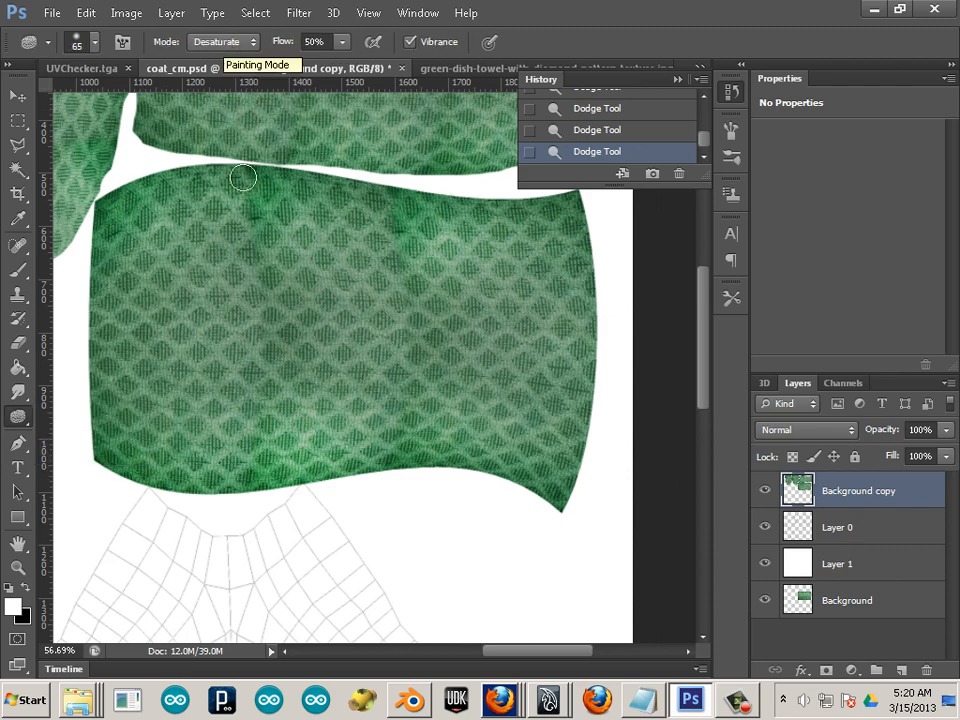
mouse_move(253, 375)
left_mouse_down()
mouse_move(283, 408)
mouse_move(343, 439)
left_mouse_up()
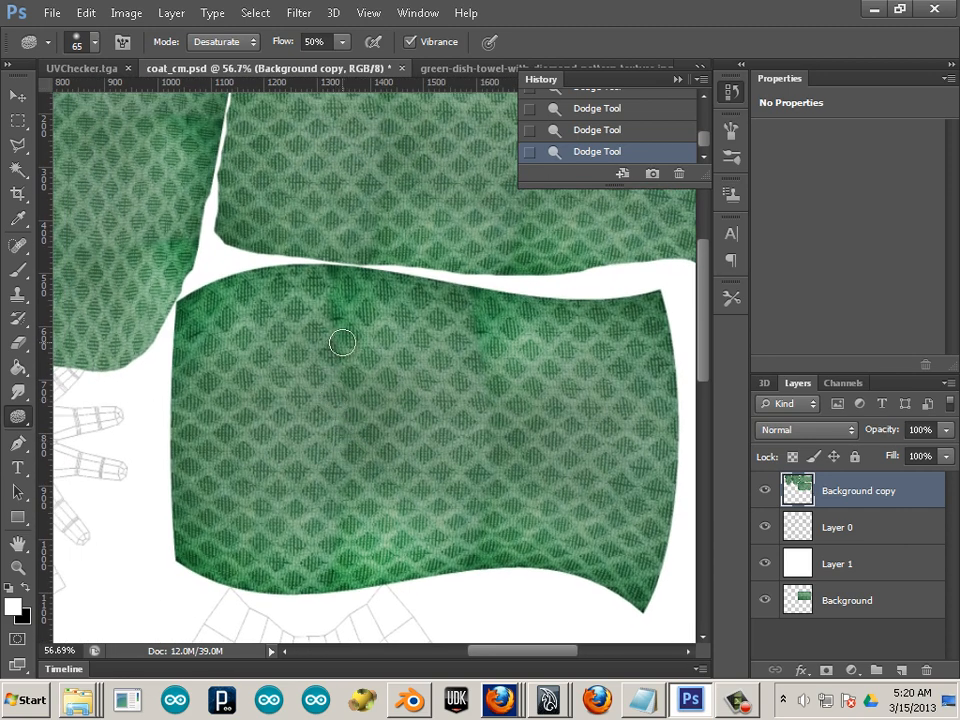
key("bracketright")
key("bracketright")
key("bracketright")
key("bracketright")
key("bracketright")
key("bracketright")
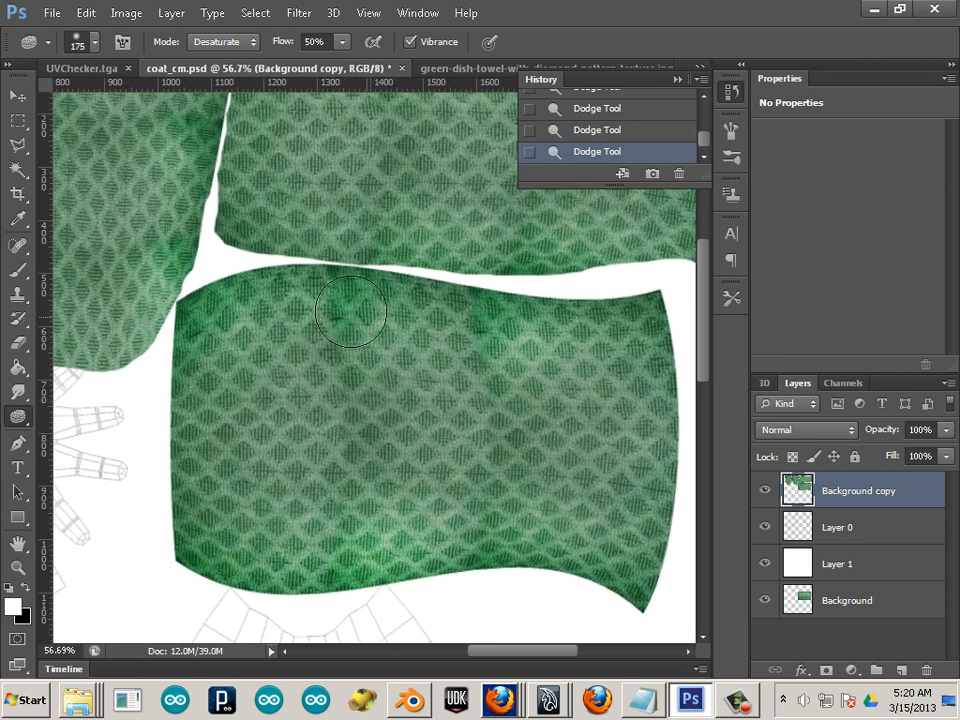
left_click_drag(369, 327, 360, 332)
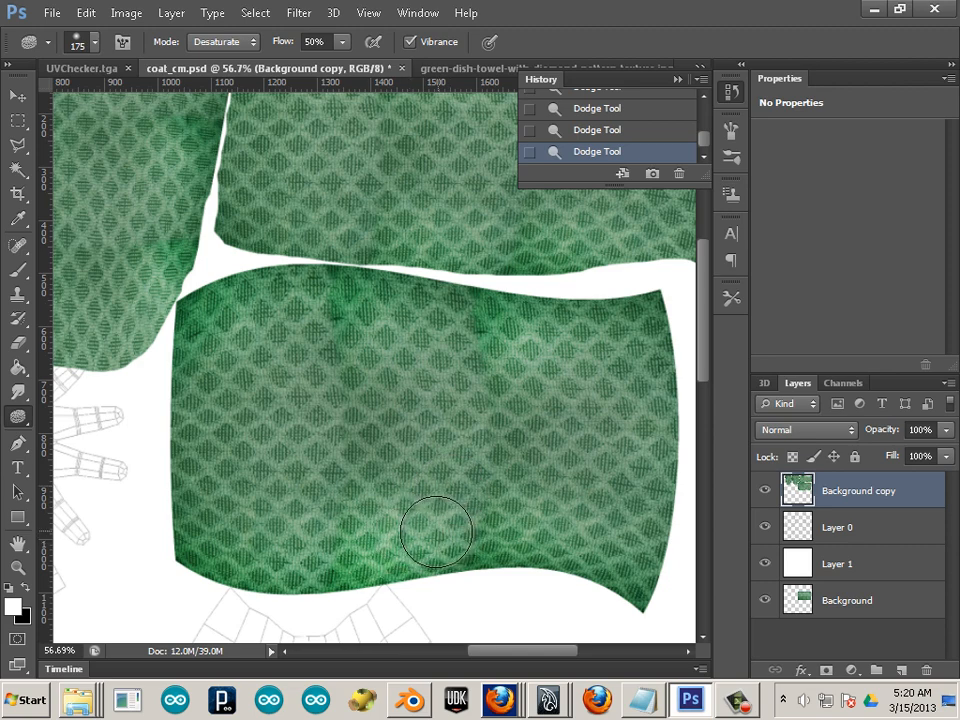
key("bracketright")
mouse_move(422, 518)
left_mouse_down()
mouse_move(260, 536)
mouse_move(246, 526)
mouse_move(408, 538)
mouse_move(617, 556)
left_mouse_up()
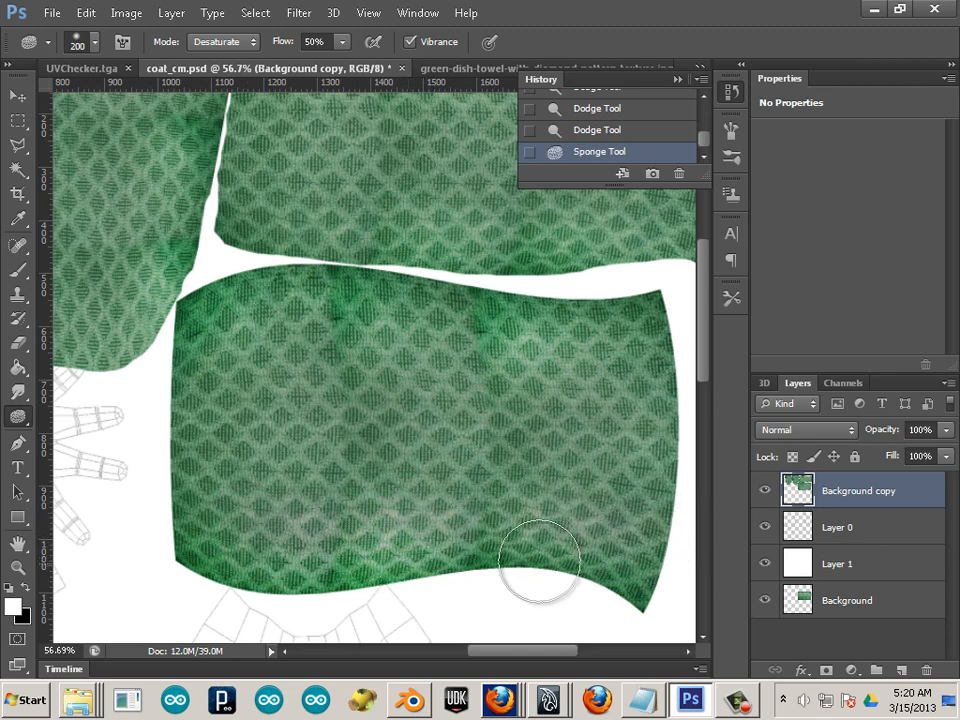
key("ctrl+z")
left_click_drag(343, 540, 610, 545)
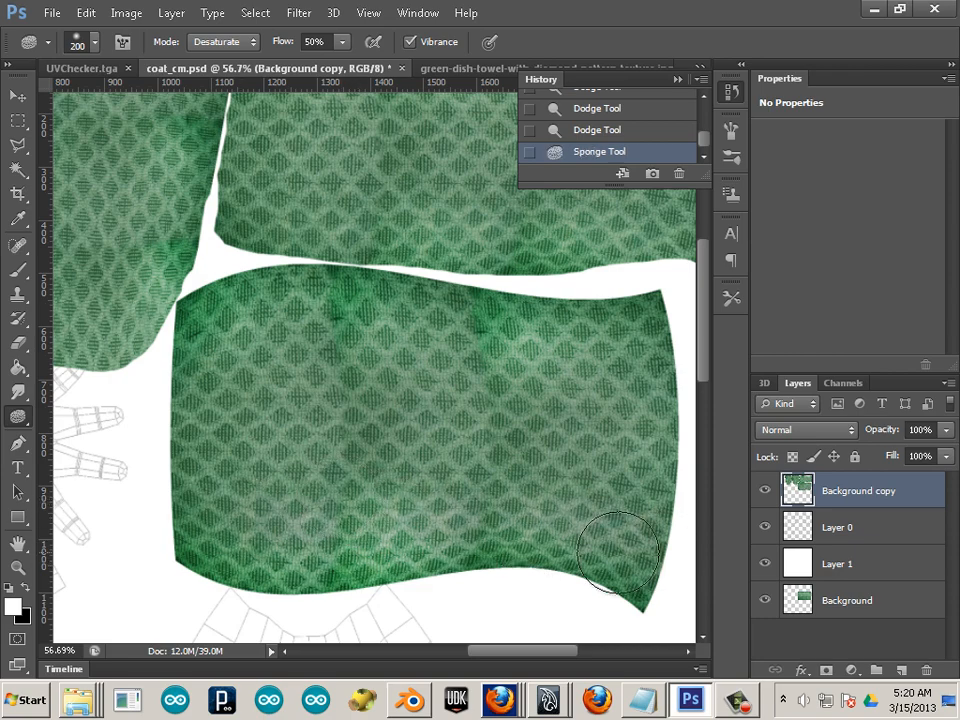
Desaturate the overly green patches along the edges of both sleeve pieces with the Sponge Tool
mouse_move(354, 377)
left_mouse_down()
mouse_move(416, 482)
mouse_move(366, 479)
mouse_move(428, 491)
left_mouse_up()
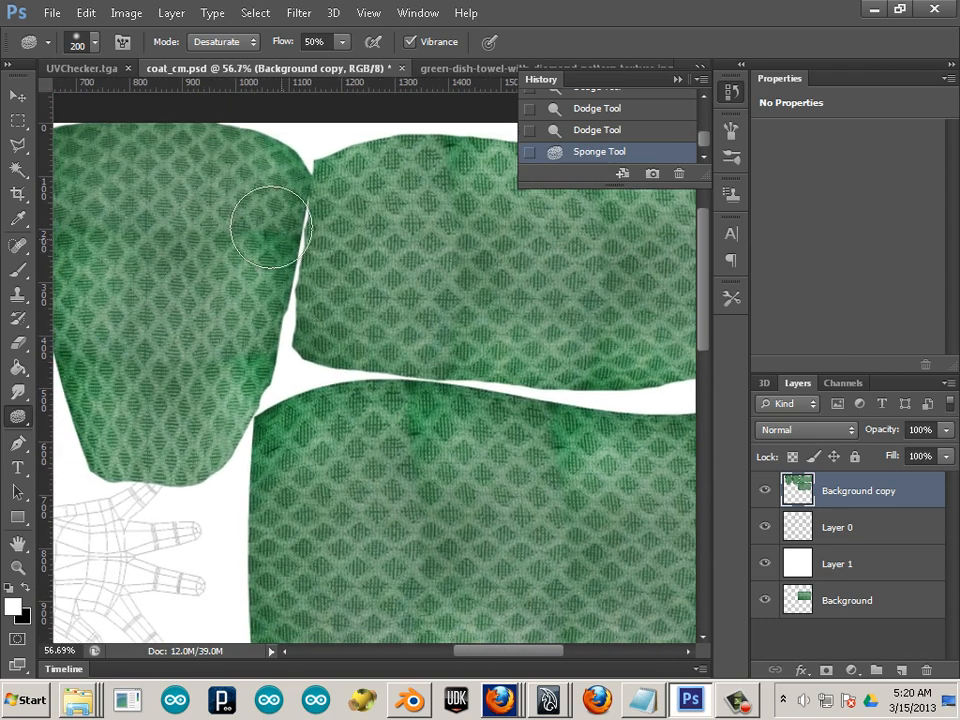
mouse_move(258, 222)
left_mouse_down()
mouse_move(250, 274)
mouse_move(187, 369)
left_mouse_up()
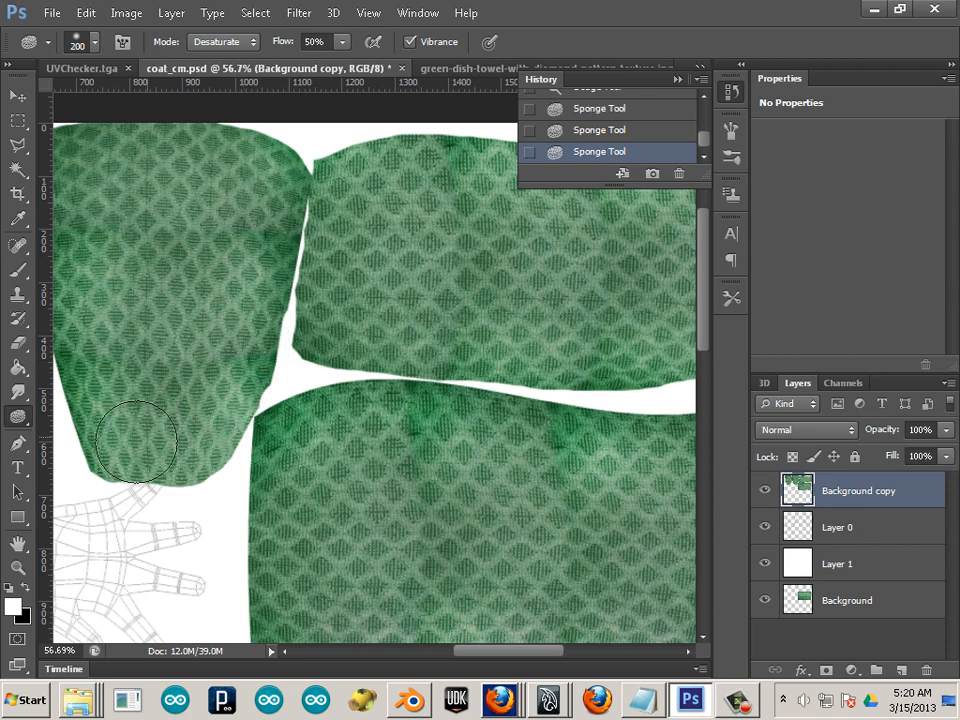
scroll(221, 446, "left", 5)
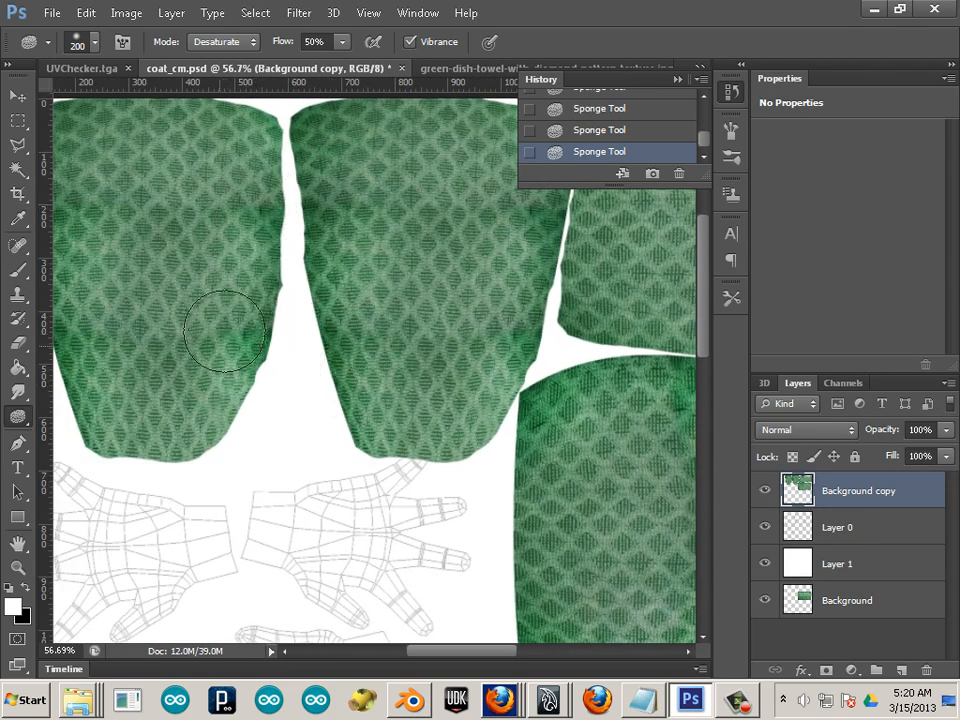
left_click_drag(182, 422, 242, 405)
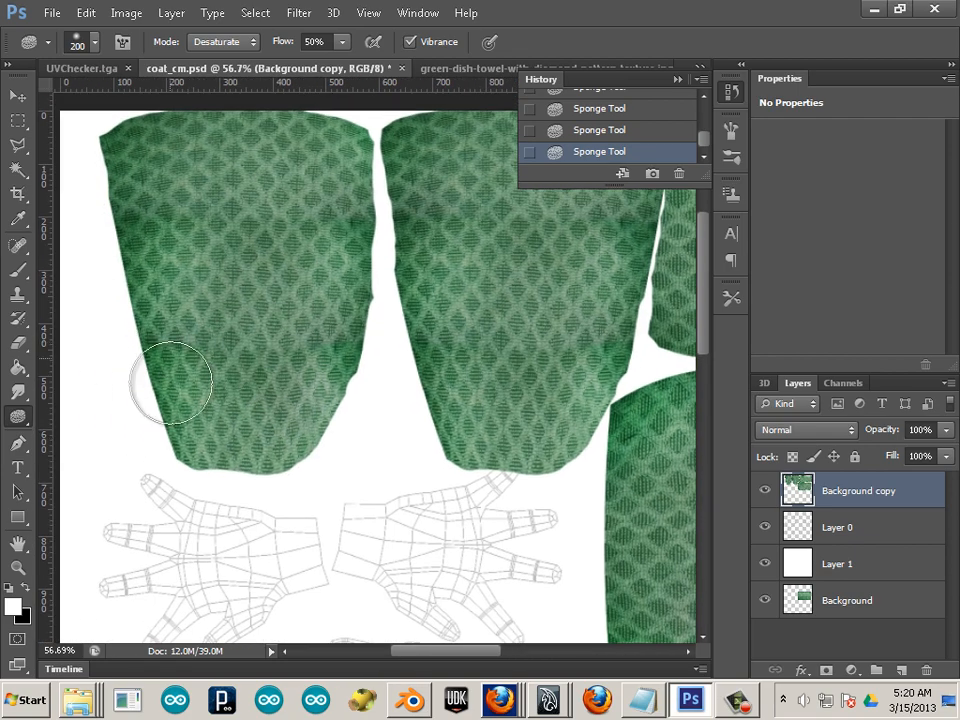
left_click_drag(445, 326, 408, 344)
left_click_drag(645, 340, 495, 343)
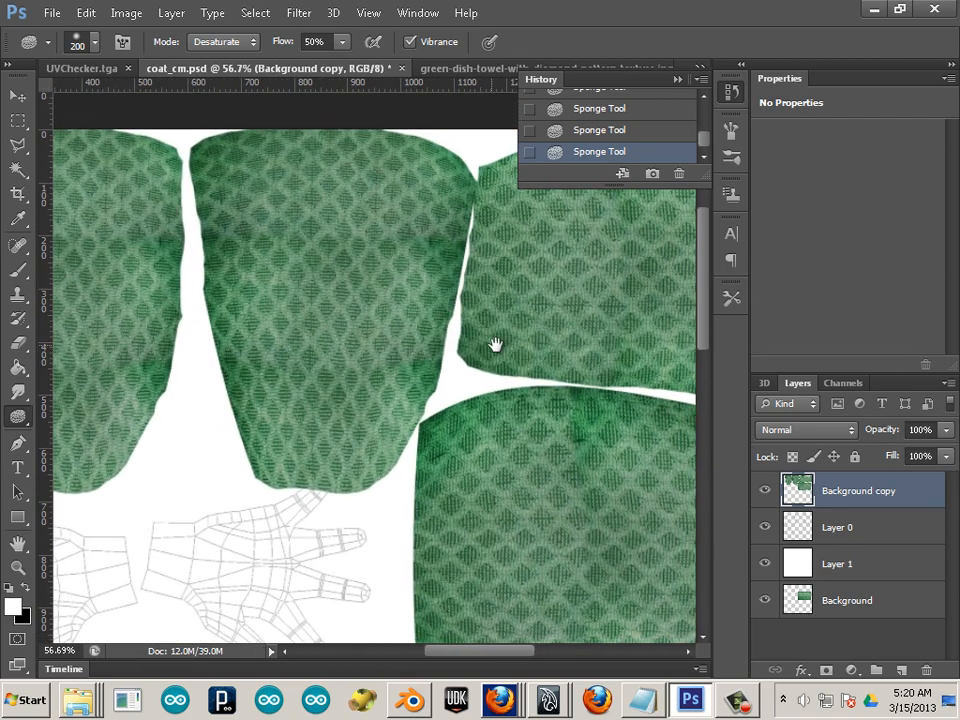
right_click(446, 341)
left_click(503, 352)
scroll(493, 343, "down", 1)
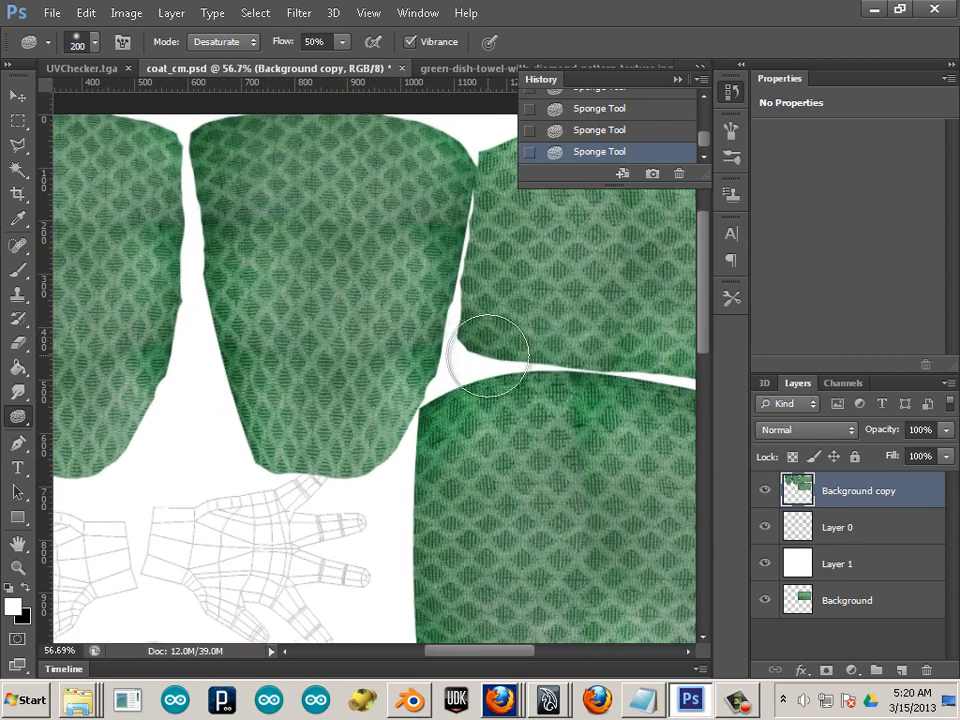
scroll(420, 358, "right", 3)
scroll(420, 355, "down", 4)
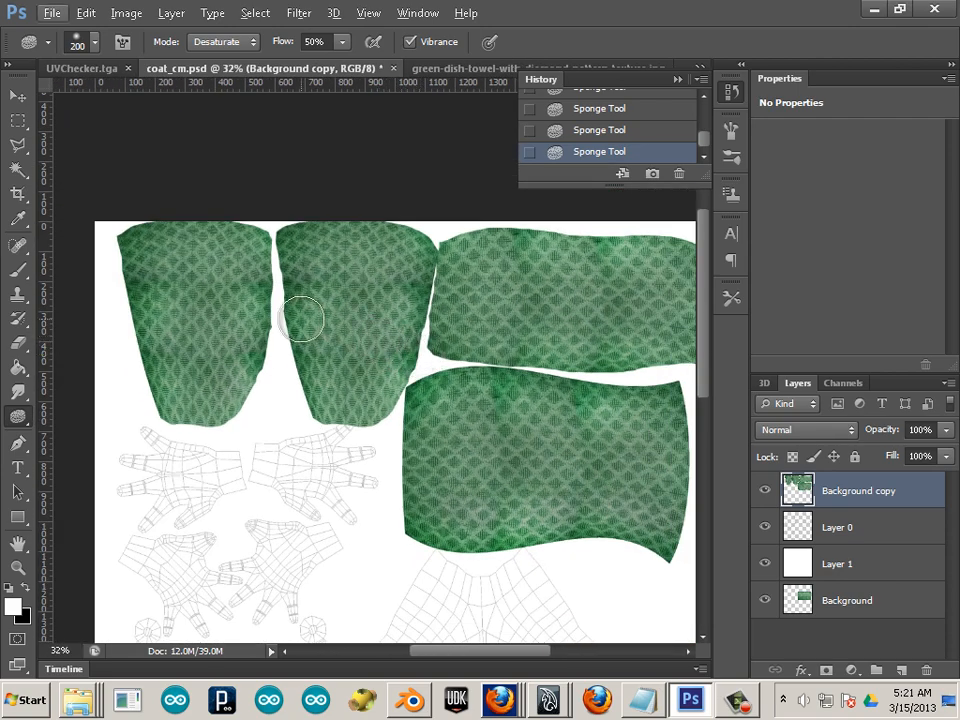
Apply a Hue/Saturation adjustment with Saturation -11 to the Background copy layer
left_click(126, 13)
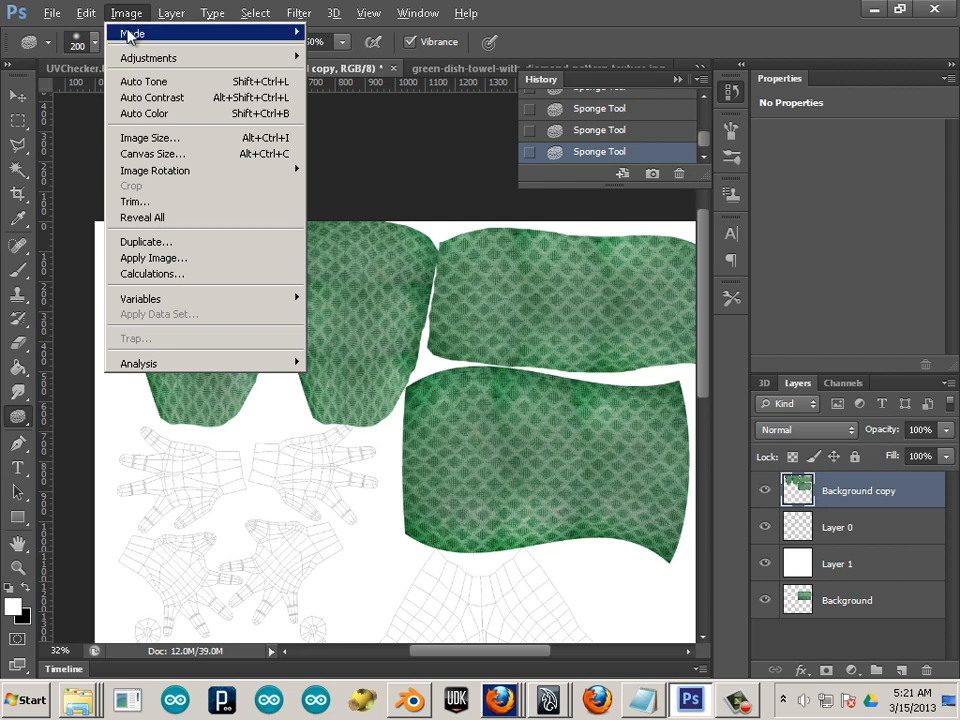
mouse_move(130, 35)
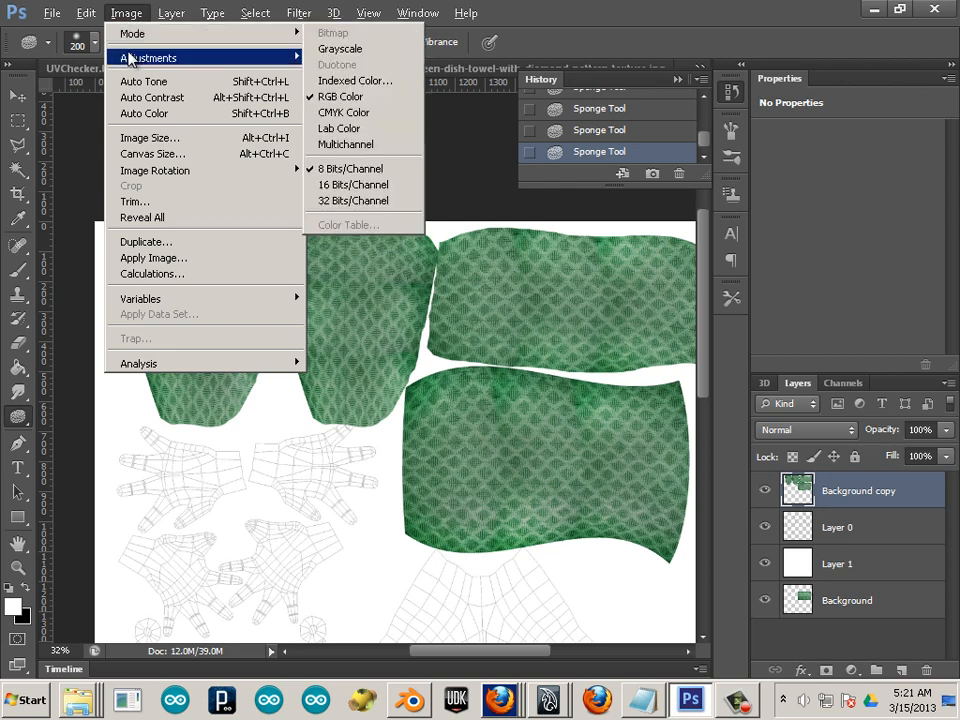
mouse_move(133, 58)
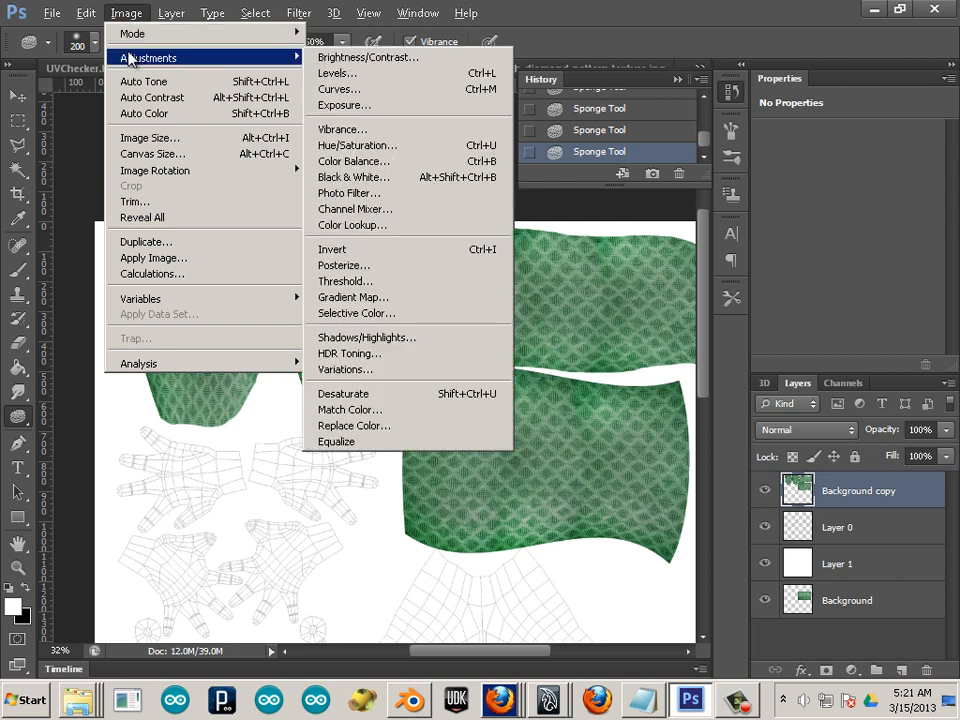
left_click(372, 153)
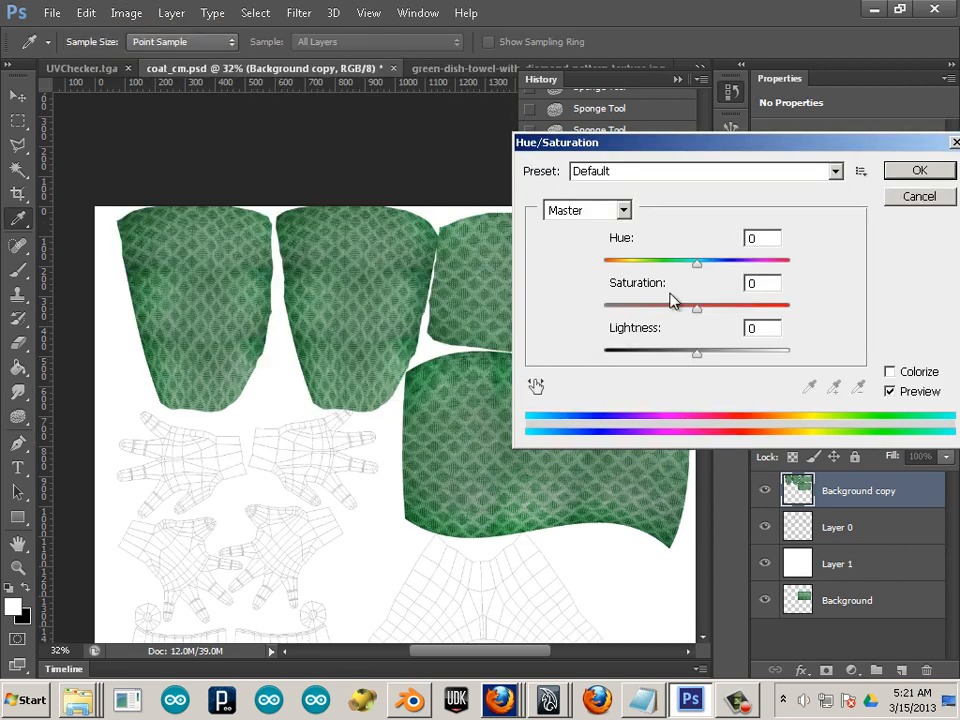
left_click_drag(700, 308, 687, 312)
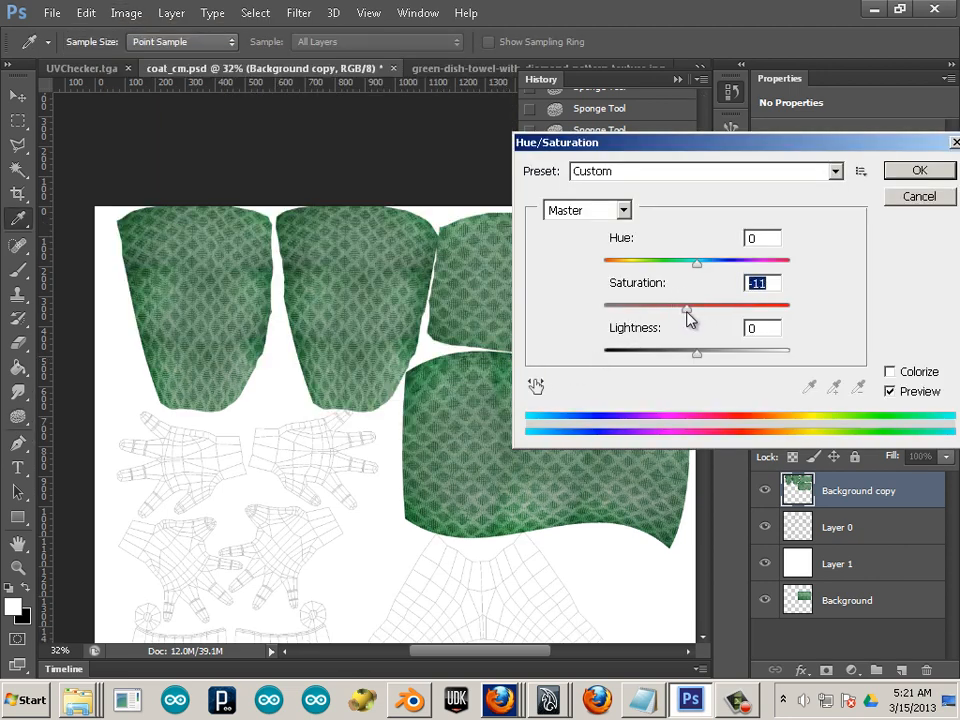
left_click(919, 174)
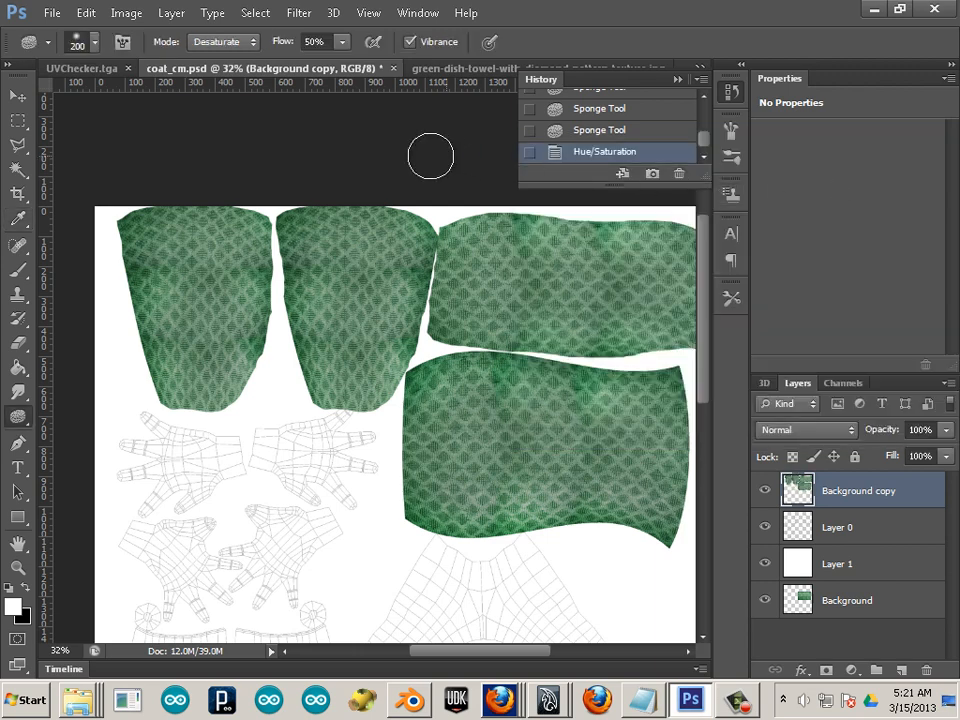
left_click_drag(502, 310, 418, 311)
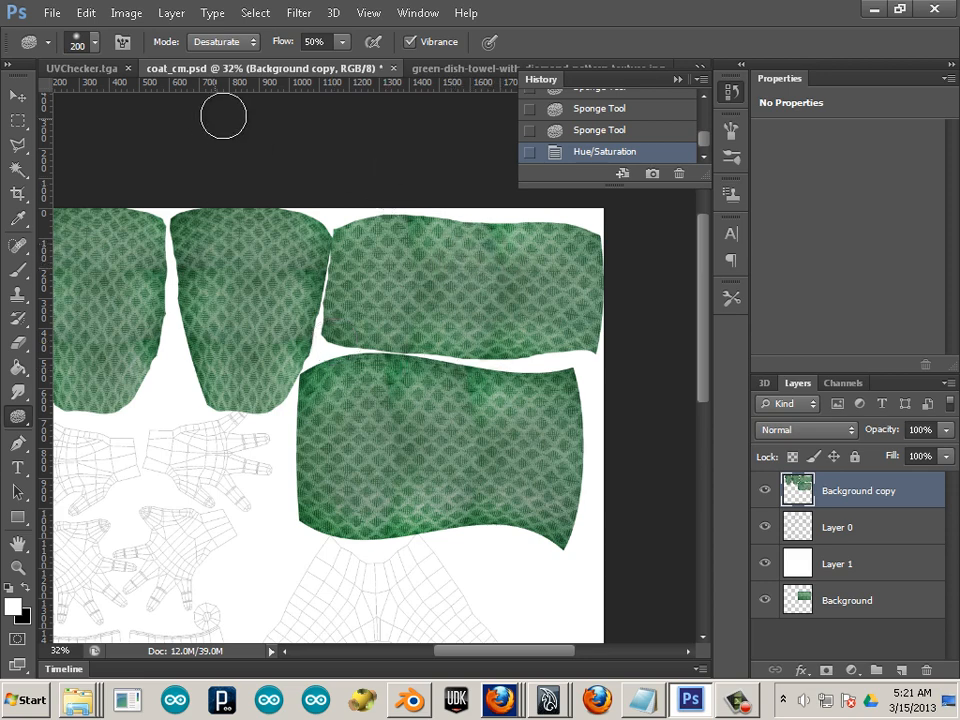
Save a Targa copy over the existing coat_cm file in the UV example folder at 24 bits/pixel
left_click(49, 14)
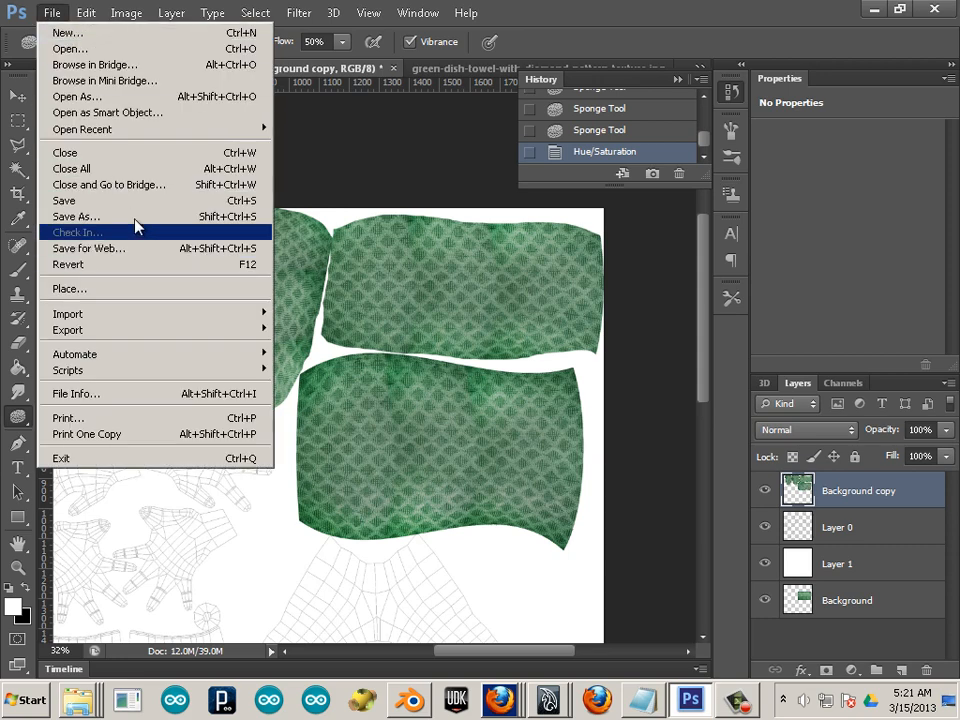
left_click(146, 216)
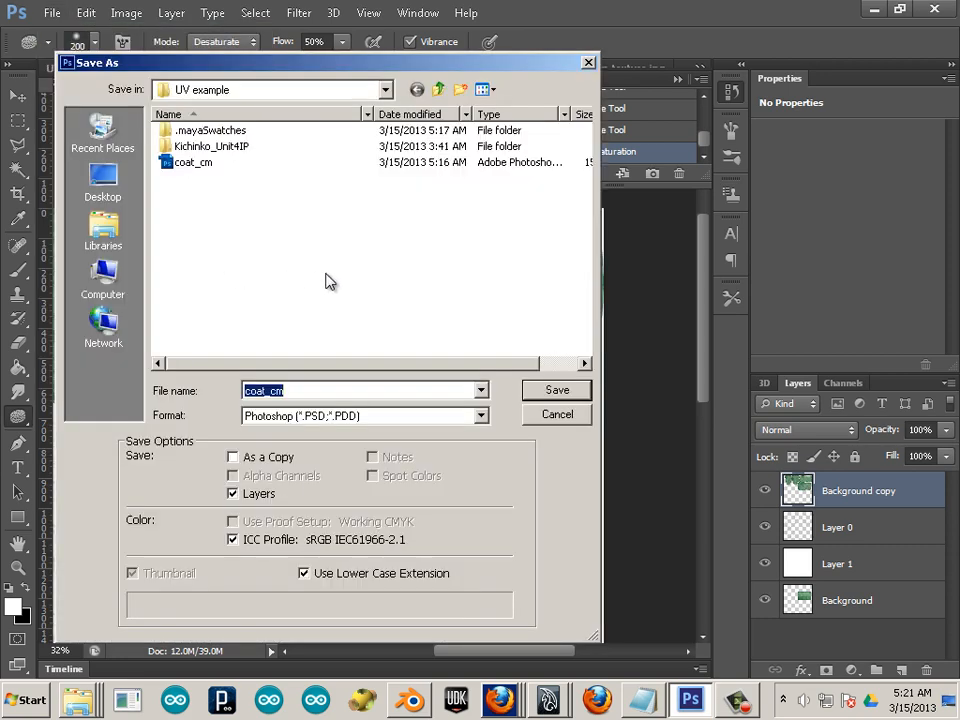
left_click(360, 416)
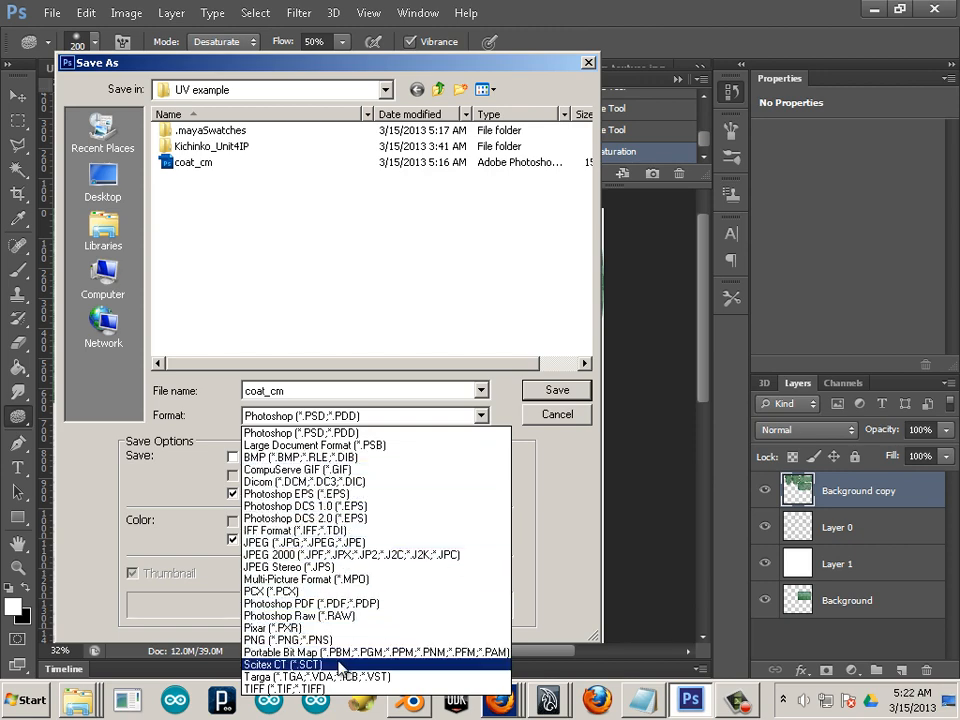
left_click(343, 677)
left_click(185, 163)
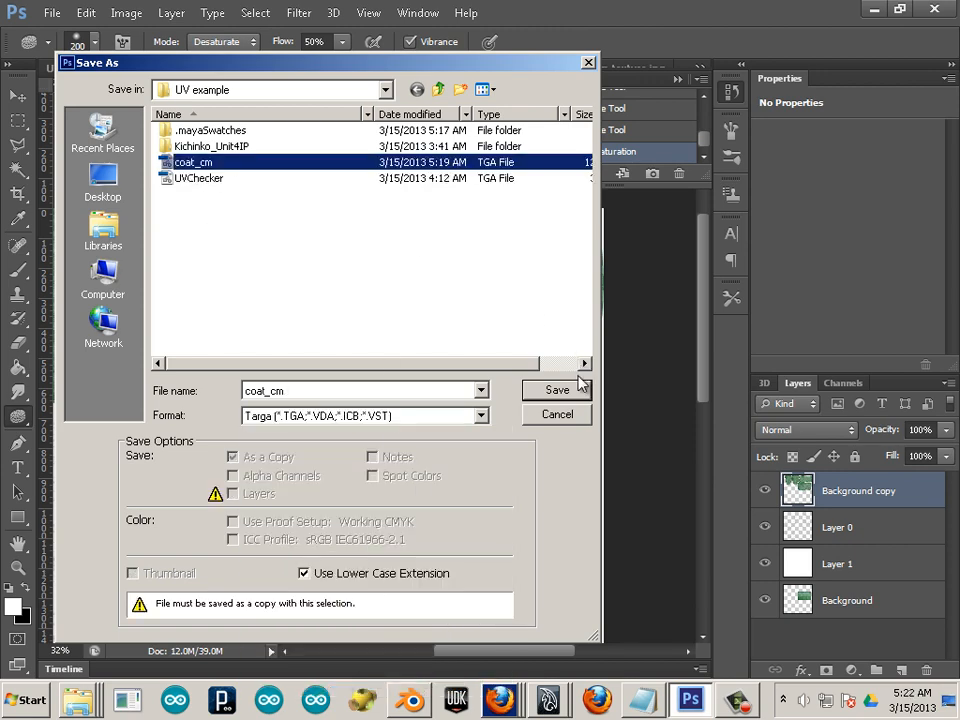
left_click(558, 392)
left_click(388, 274)
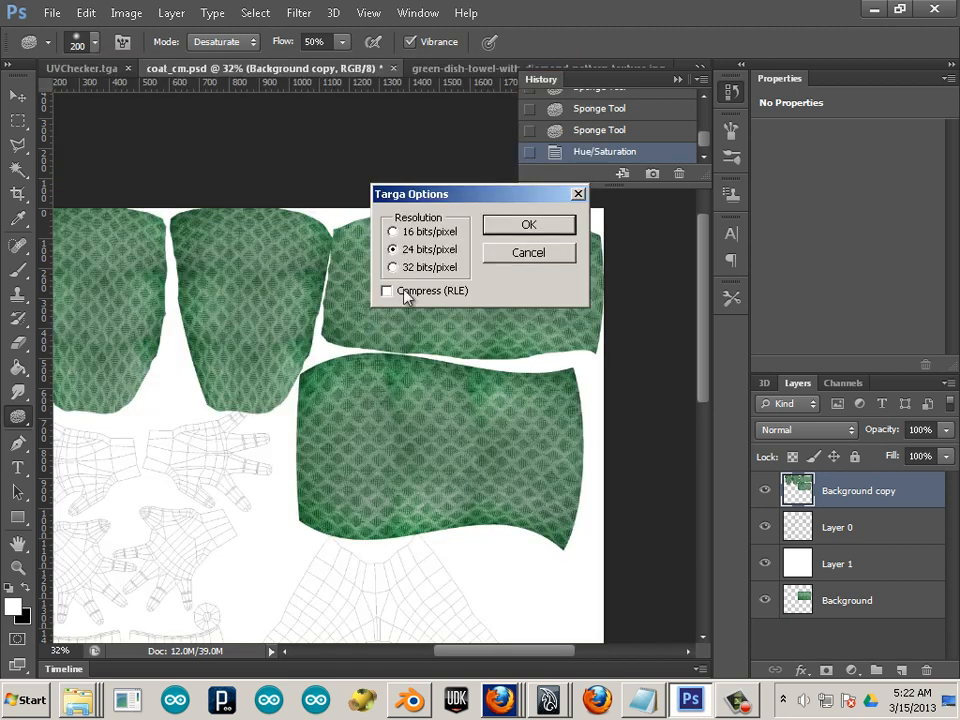
left_click(529, 227)
Switch to Maya, reload the coat_cm_1 texture image, and inspect the coat's skirt, sleeves and chest
left_click(867, 10)
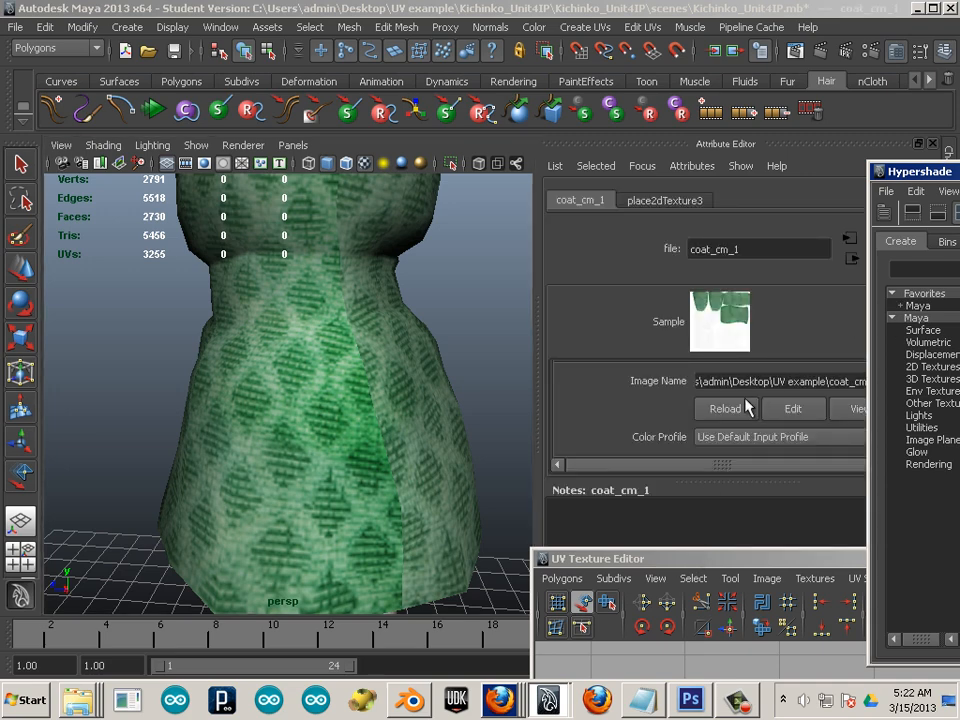
left_click(485, 289)
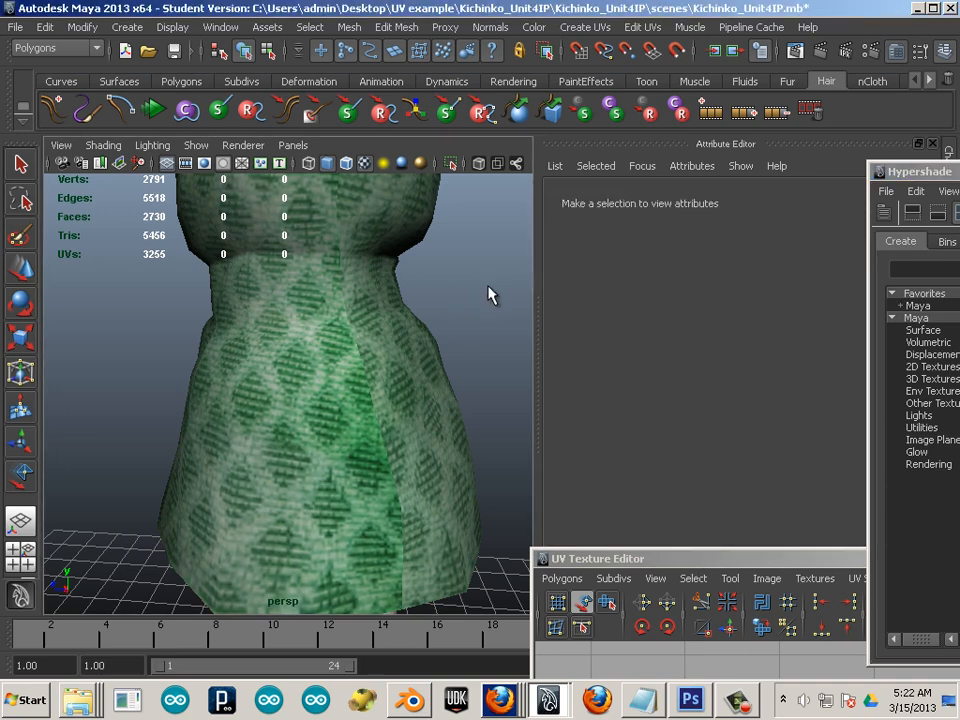
scroll(490, 295, "down", 5)
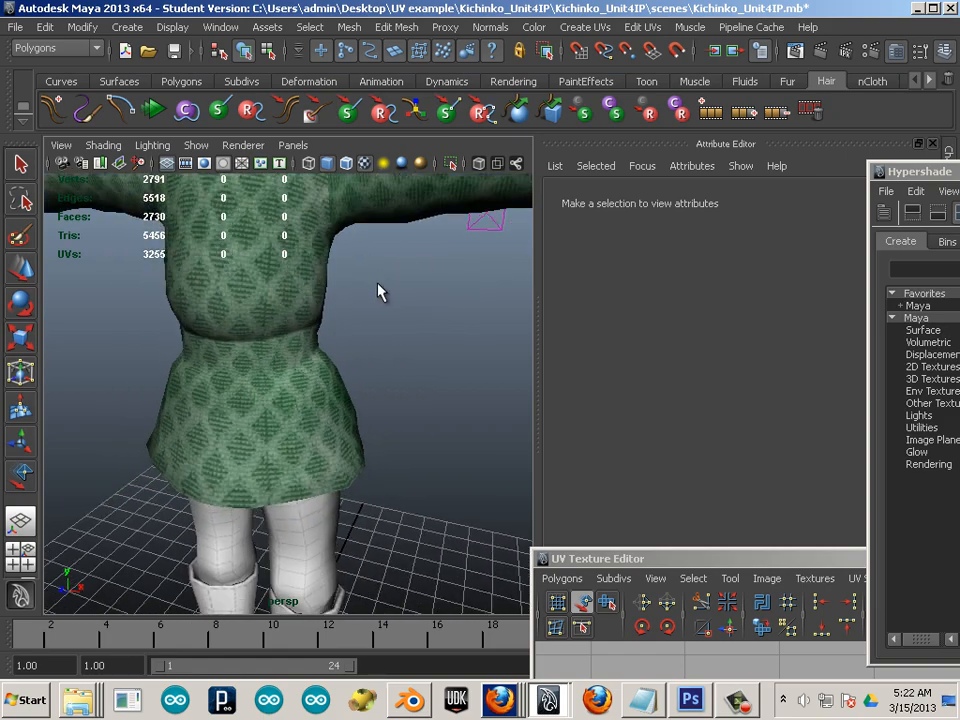
left_click_drag(413, 285, 418, 321)
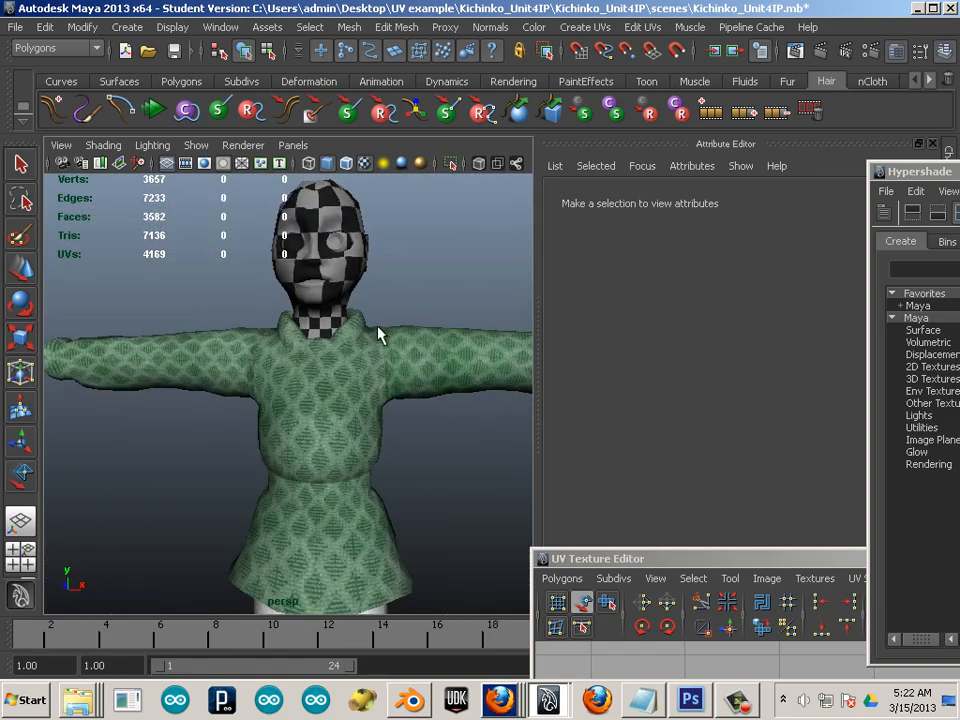
left_click_drag(510, 285, 410, 373)
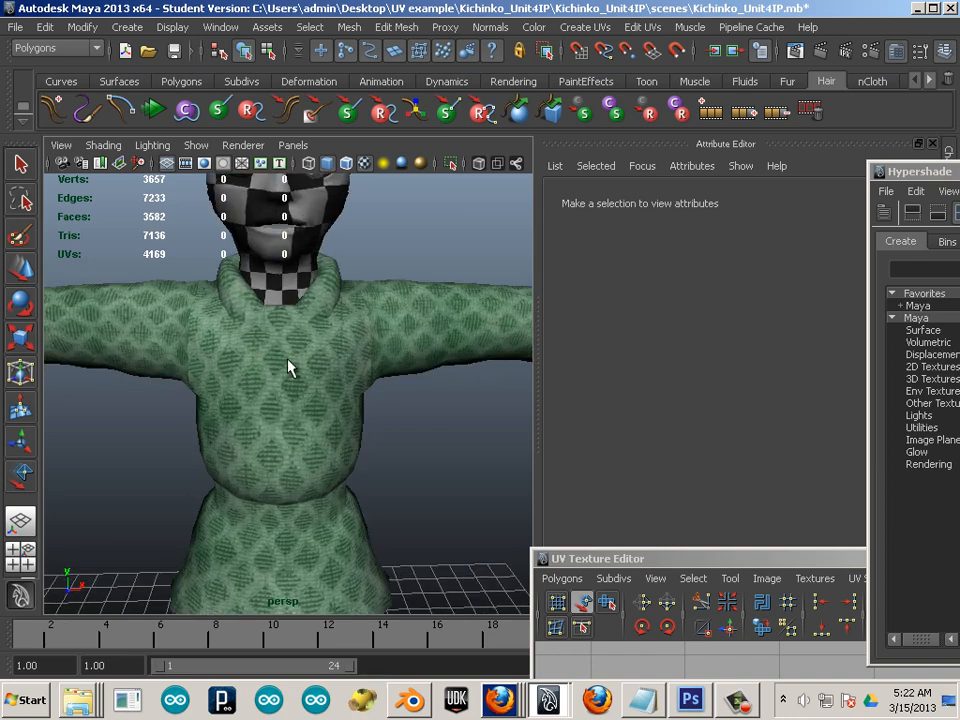
left_click_drag(288, 368, 642, 502)
Bring the UV Texture Editor into view and select all UVs of the coat's first sleeve shell
left_click_drag(695, 556, 660, 102)
left_click(405, 422)
left_click_drag(791, 383, 660, 324)
left_click_drag(565, 348, 664, 336)
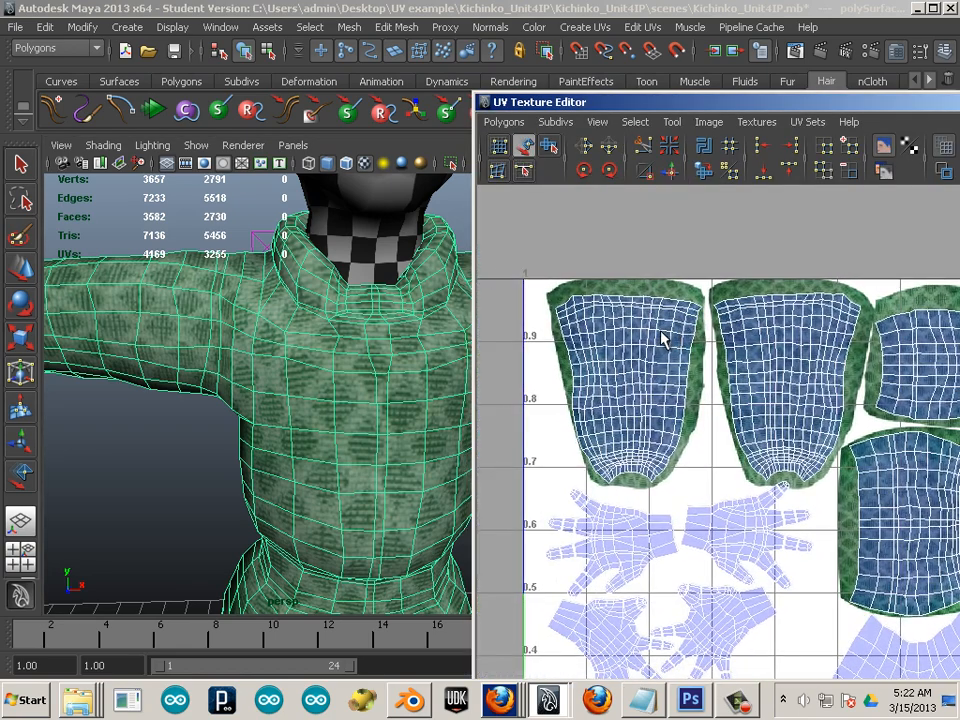
key("F12")
left_click_drag(555, 358, 673, 483)
left_click_drag(532, 296, 710, 483)
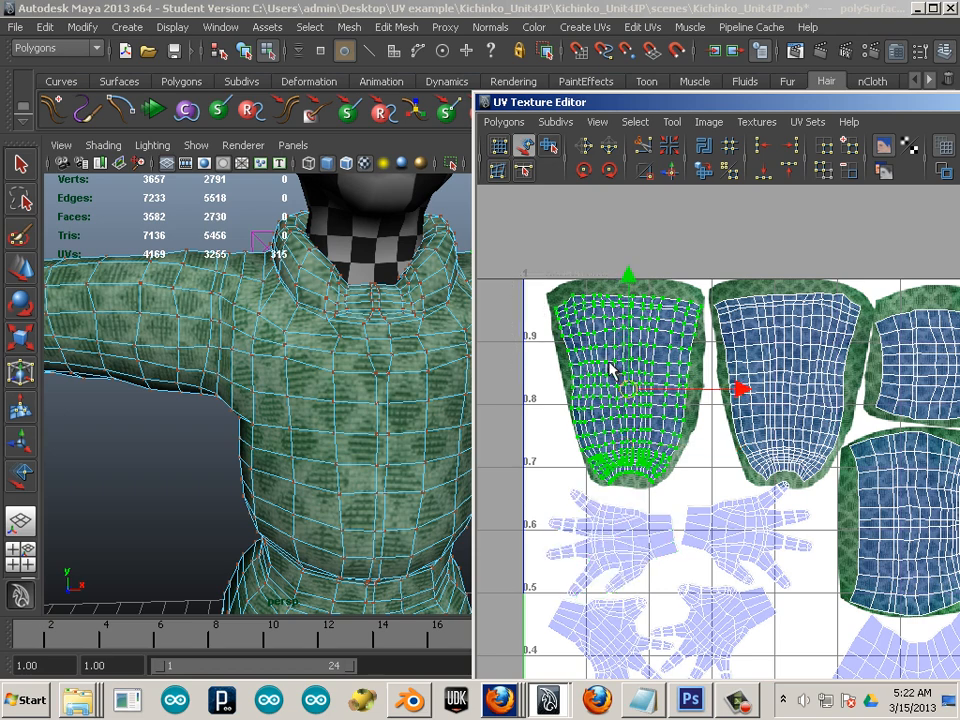
Try scaling up the selected sleeve shell's UVs, examine the texture at the shoulder seam, and undo the scaling
key("F8")
key("F8")
key("r")
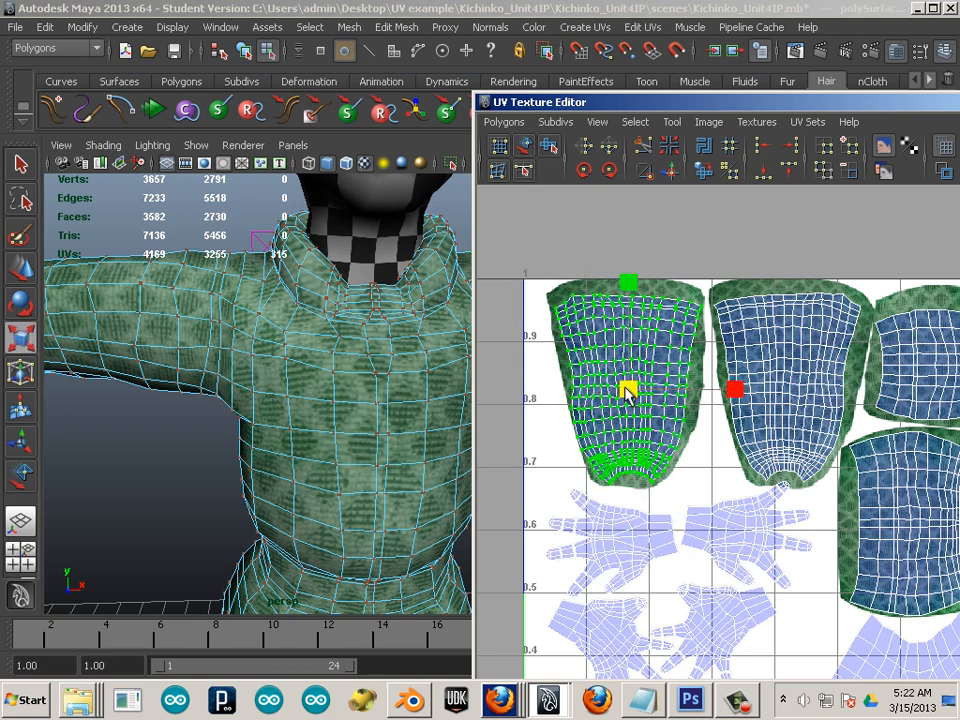
left_click_drag(632, 393, 654, 390)
left_click_drag(360, 386, 298, 356)
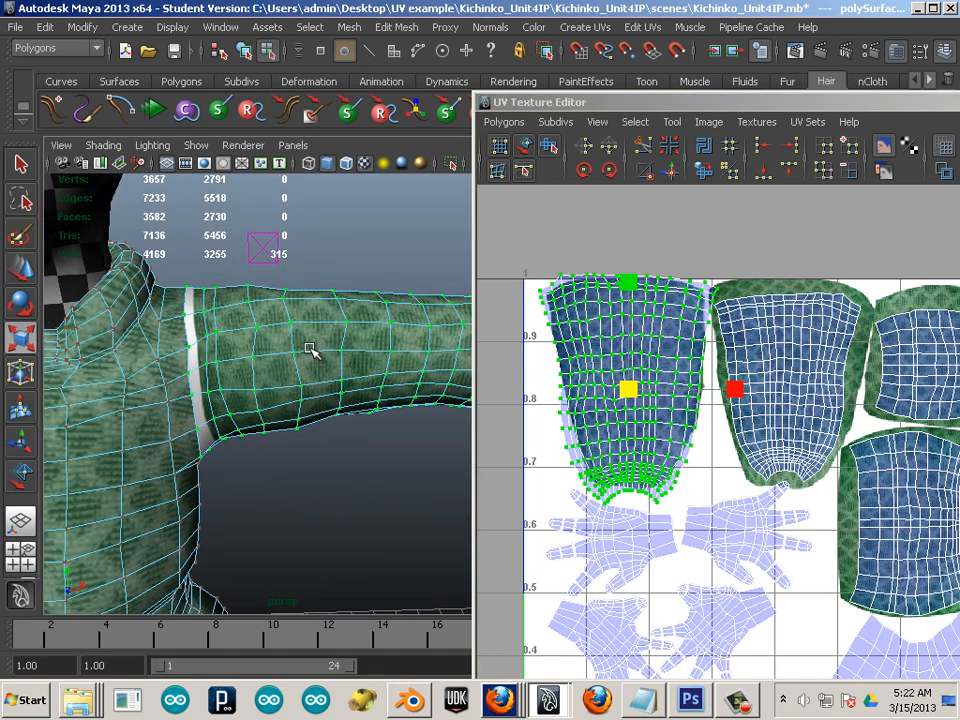
key("ctrl+z")
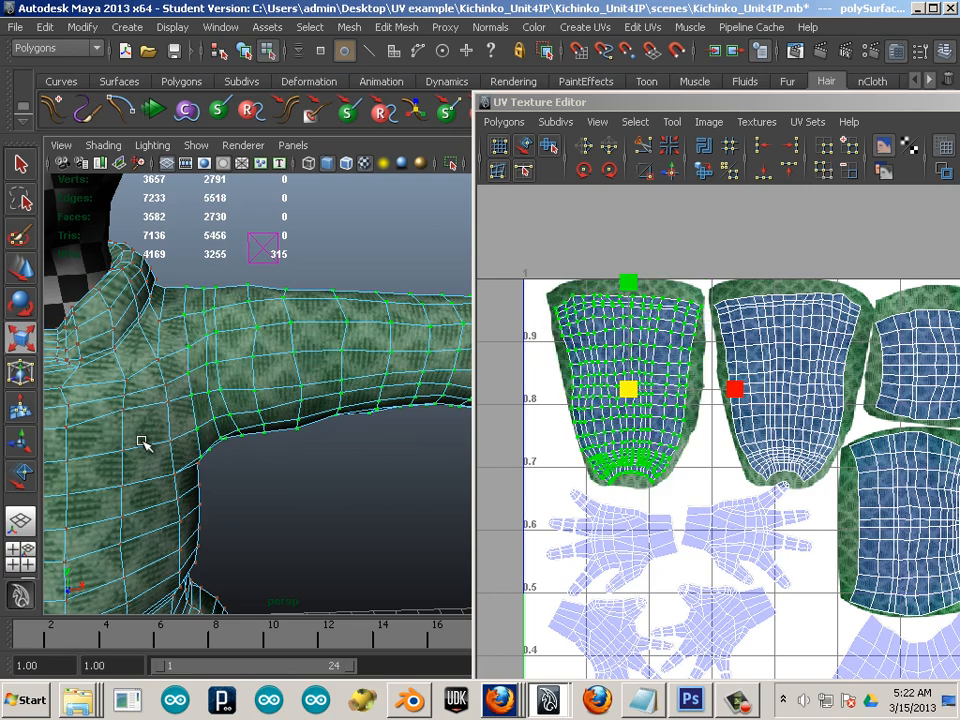
Return to the character with nothing selected and examine the coat's fabric texture from the chest and sleeves up to the head
left_click(355, 470)
left_click_drag(364, 452, 312, 358)
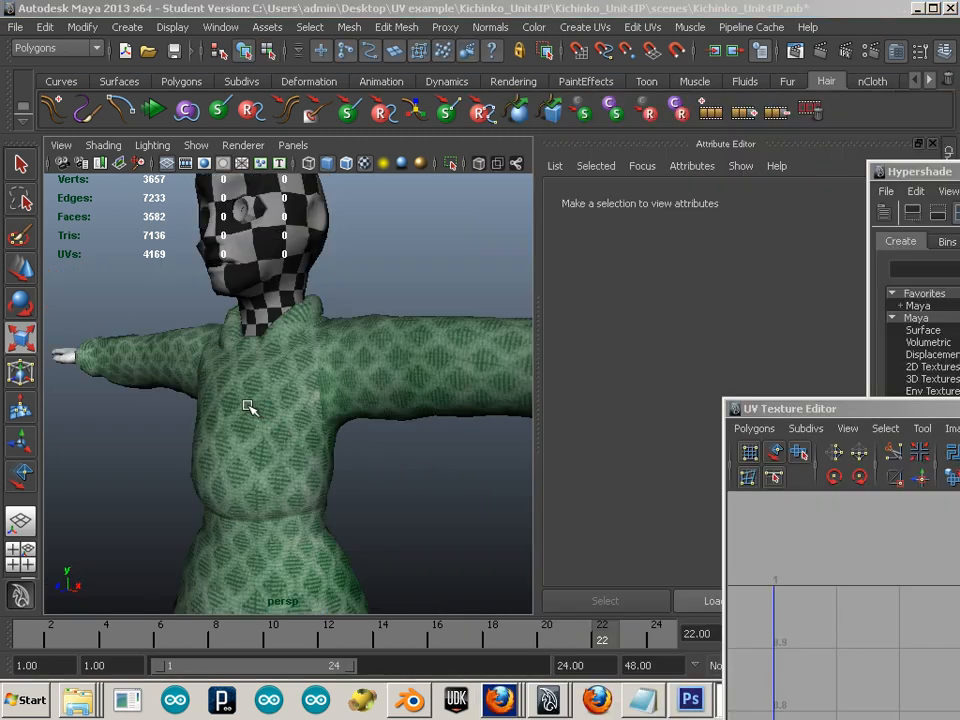
left_click_drag(249, 407, 381, 355)
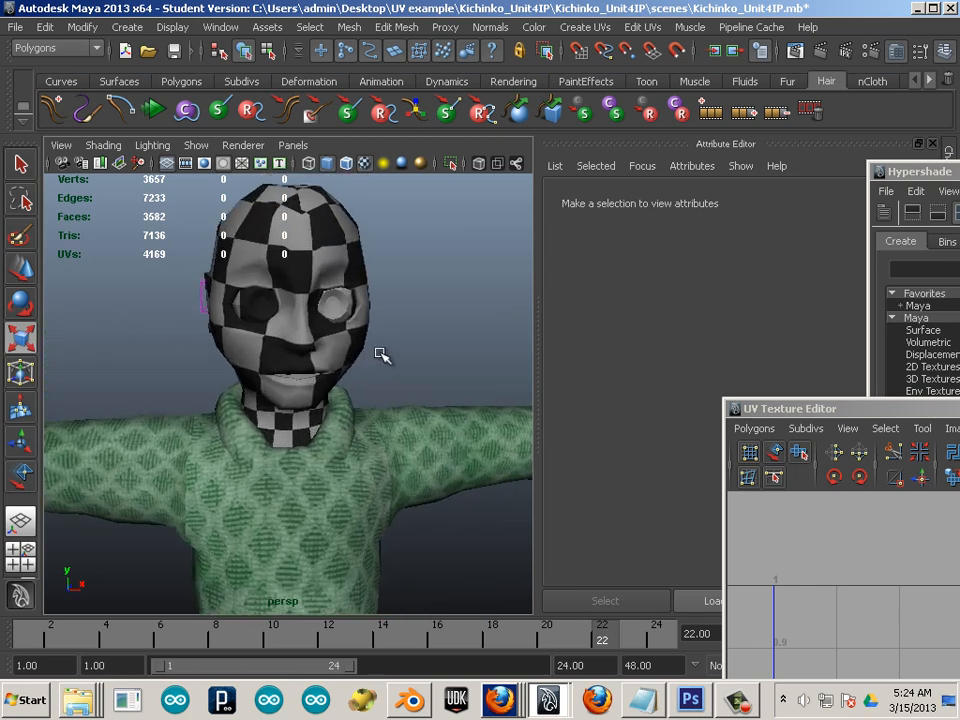
Select the head mesh and the coat mesh in turn and inspect them from the front and side, leaving the coat selected
left_click_drag(390, 206, 196, 352)
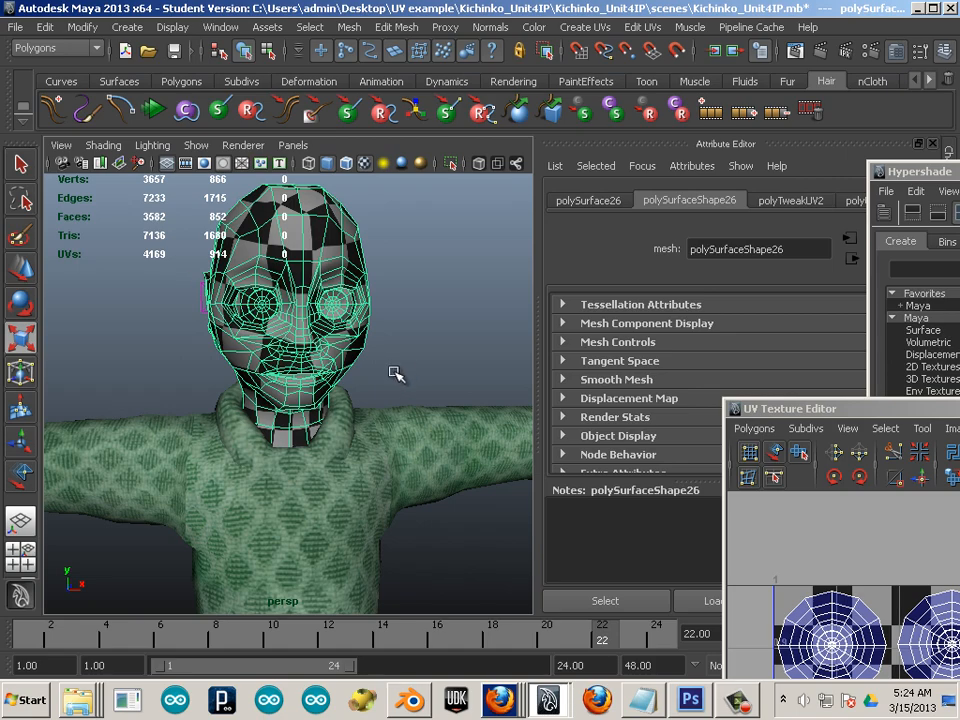
left_click_drag(381, 418, 372, 388)
left_click(365, 416)
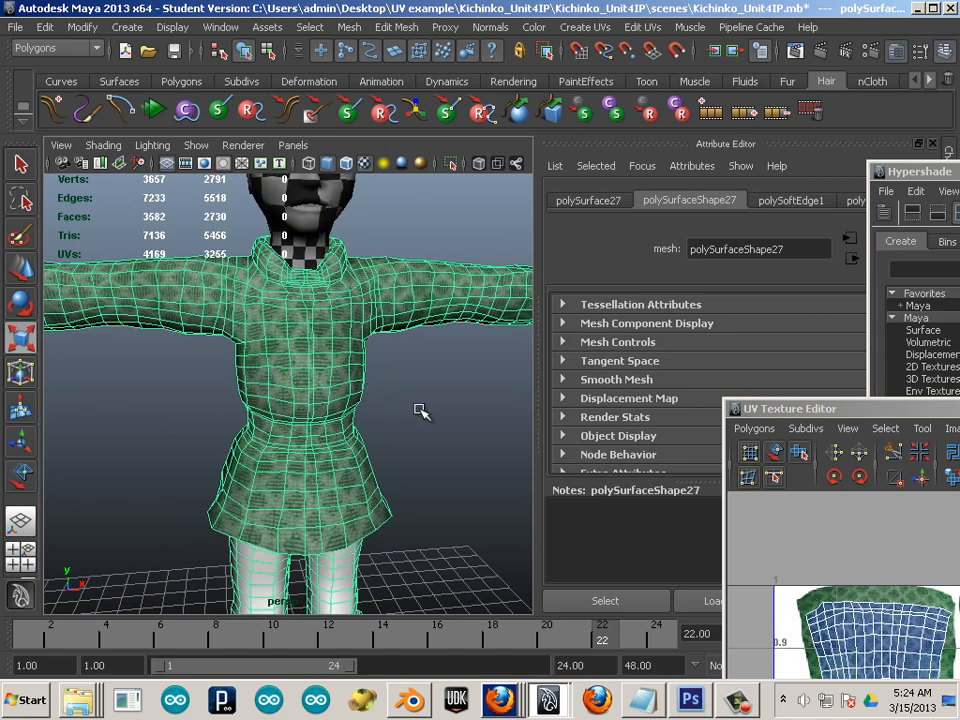
left_click_drag(420, 412, 355, 446)
key("ctrl+z")
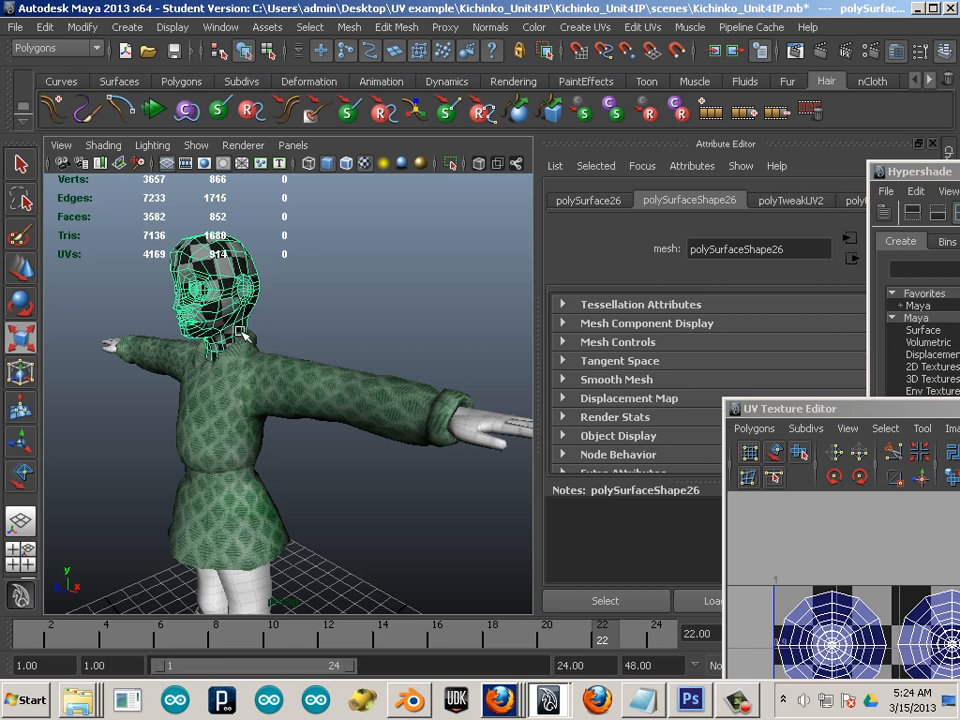
left_click(300, 419)
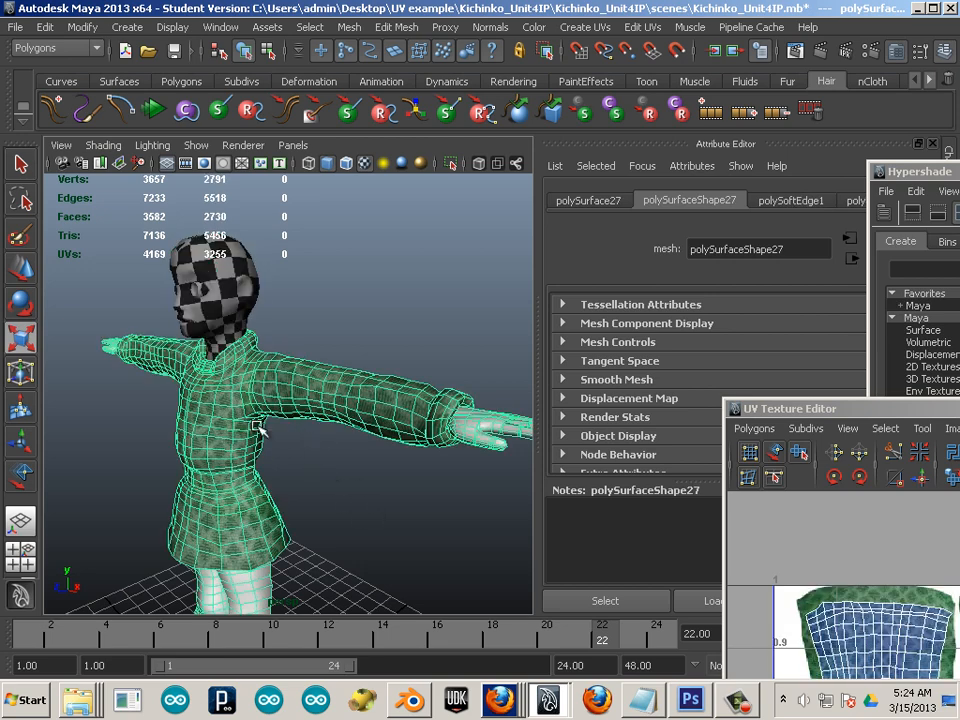